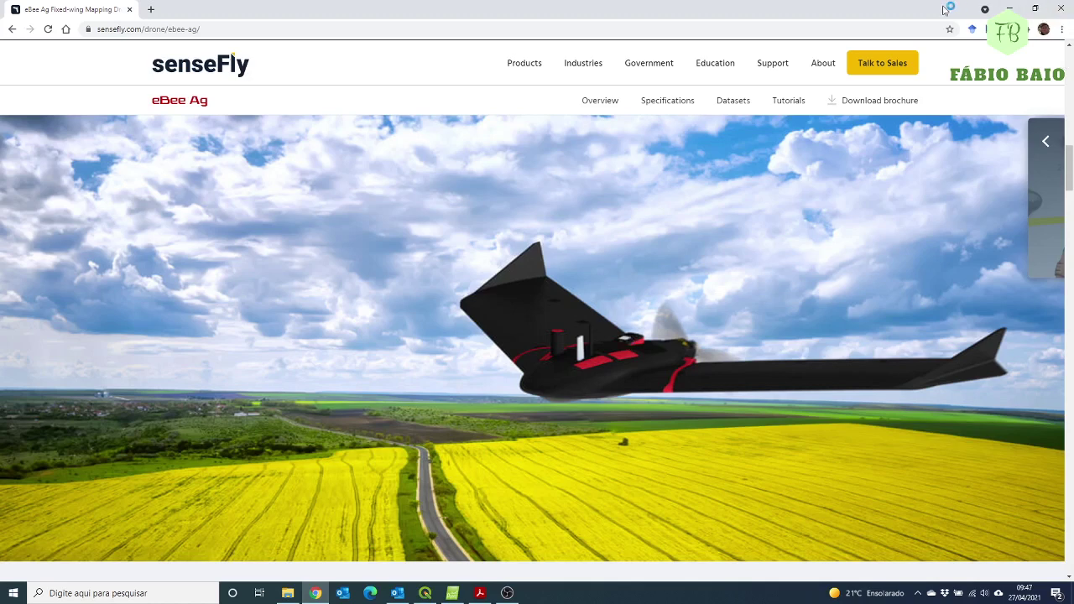
Close the eBee Ag web page, switch to Acrobat Reader and examine the S110 RGB, NIR and RE image comparison in the camera manual.
click(1066, 8)
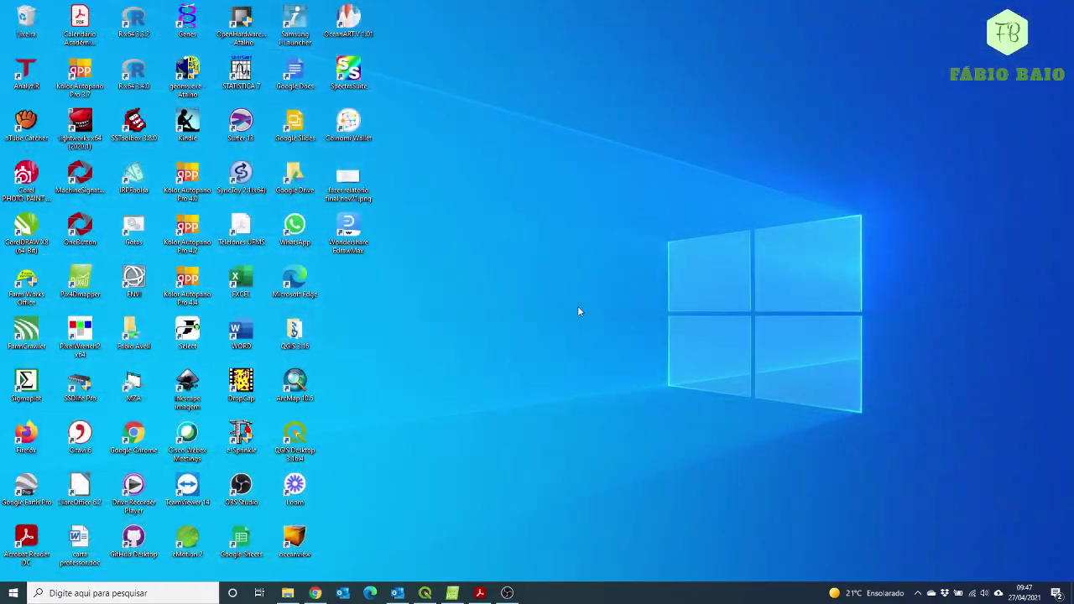
click(480, 594)
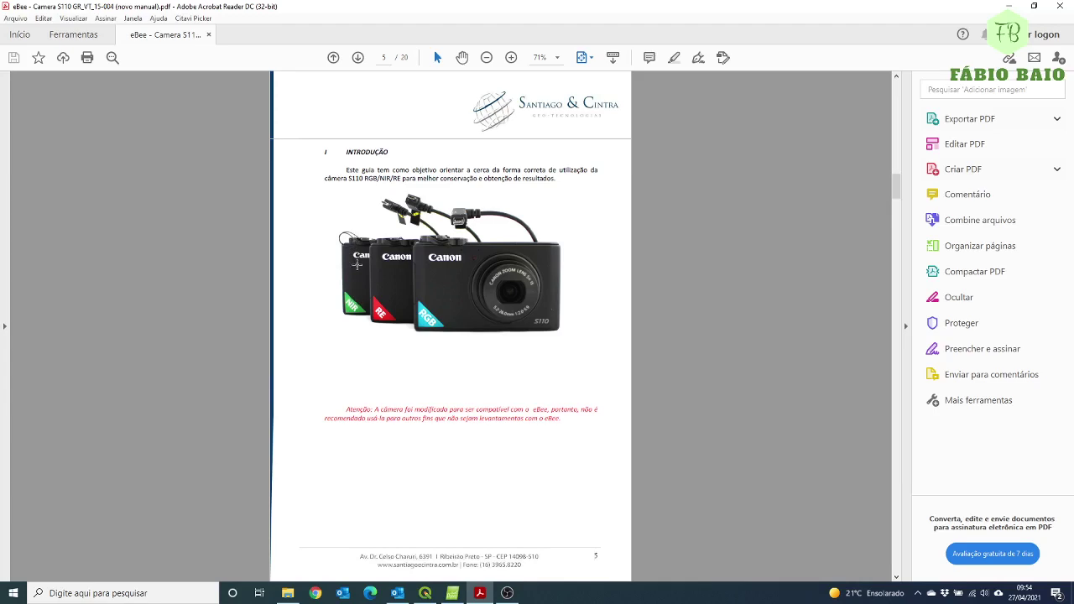
scroll(396, 365, down, 12)
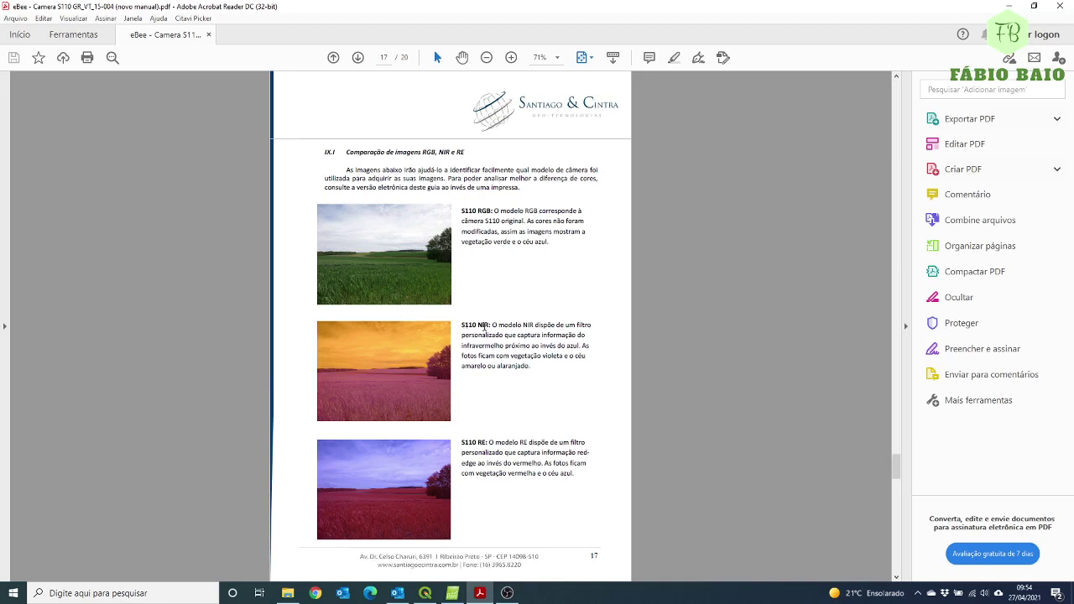
drag(479, 324, 489, 325)
click(470, 461)
Review the manual's image import, camera introduction and camera settings pages, return to the image comparison, and close the manual.
scroll(469, 458, up, 13)
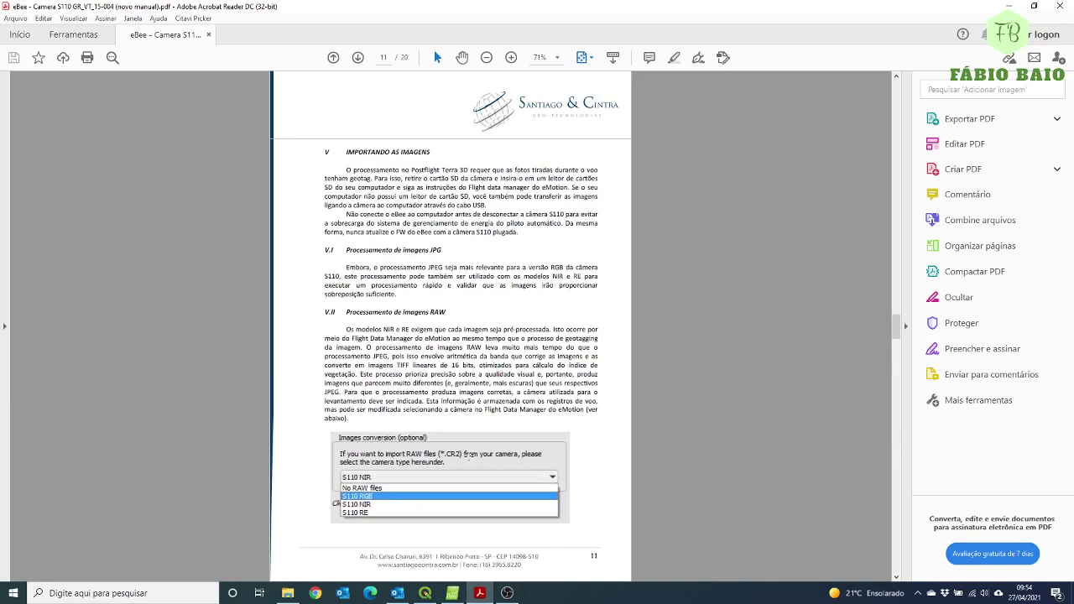
scroll(469, 458, up, 1)
scroll(469, 459, down, 2)
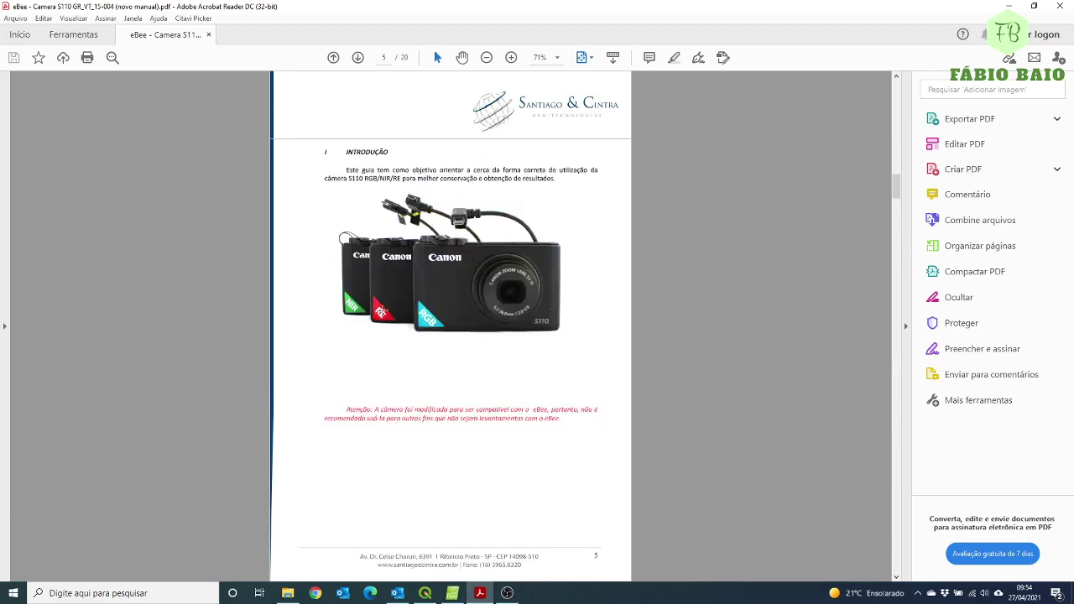
scroll(429, 393, down, 4)
scroll(431, 405, down, 10)
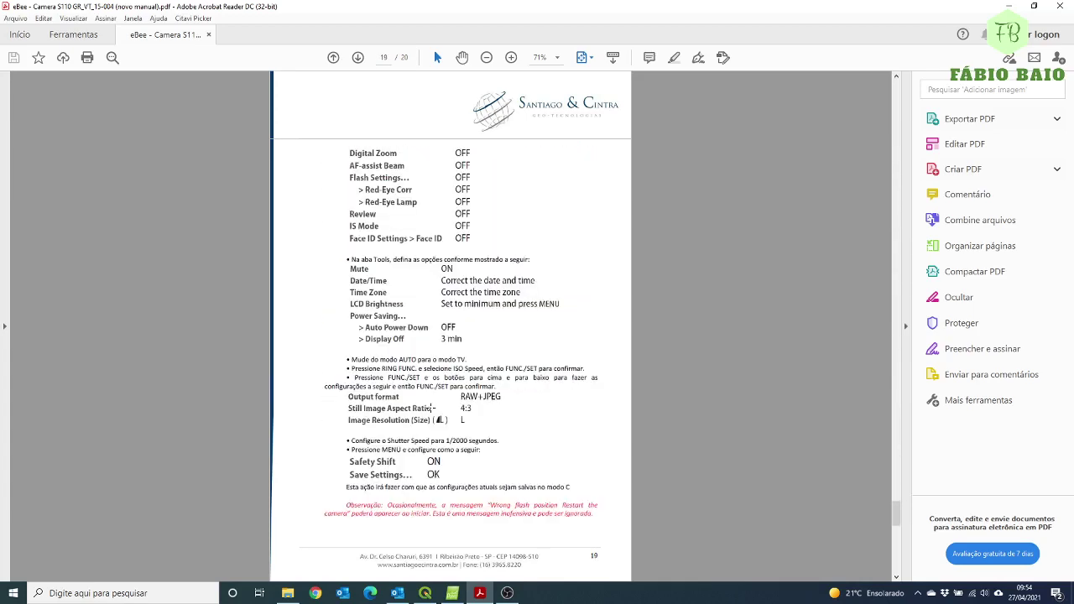
scroll(432, 408, down, 1)
scroll(431, 408, up, 3)
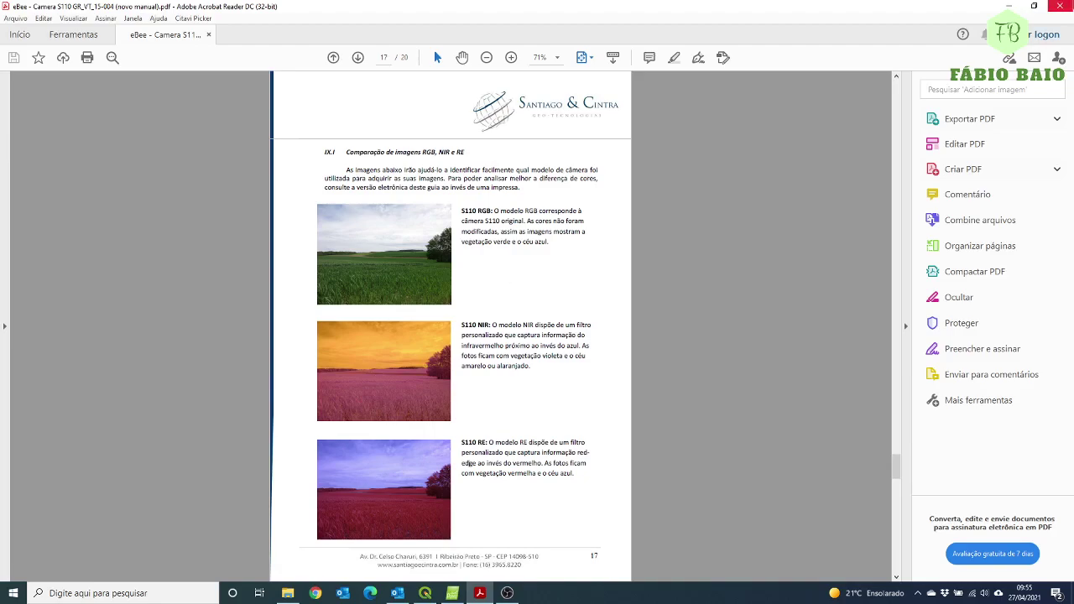
click(1057, 6)
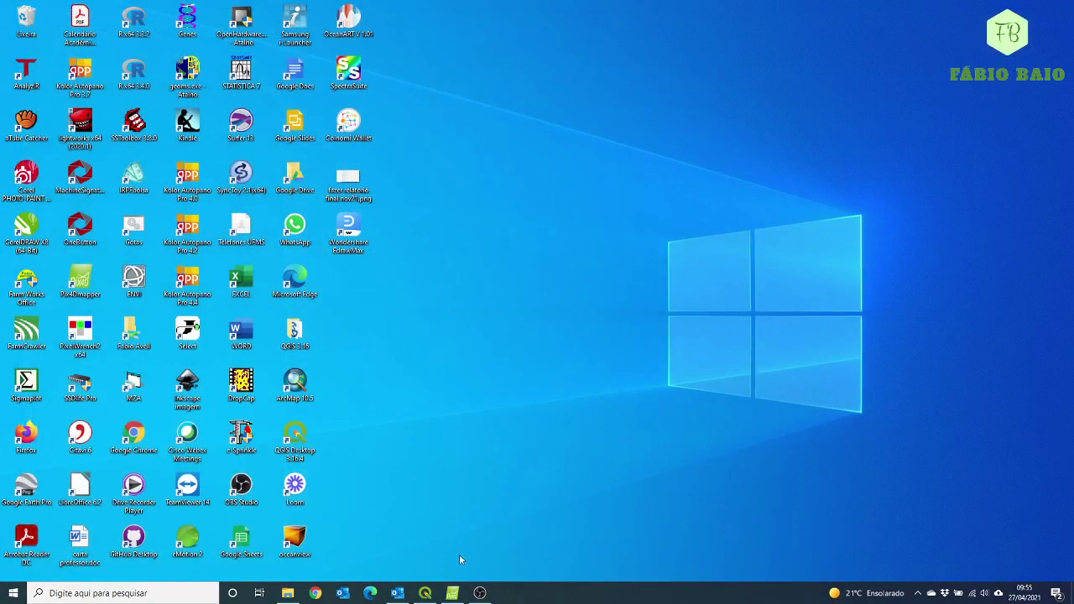
Switch to Pix4Dmapper and view flight images IMG_4117.JPG and IMG_4116.JPG, placing them one above the other beside the flight path.
click(452, 593)
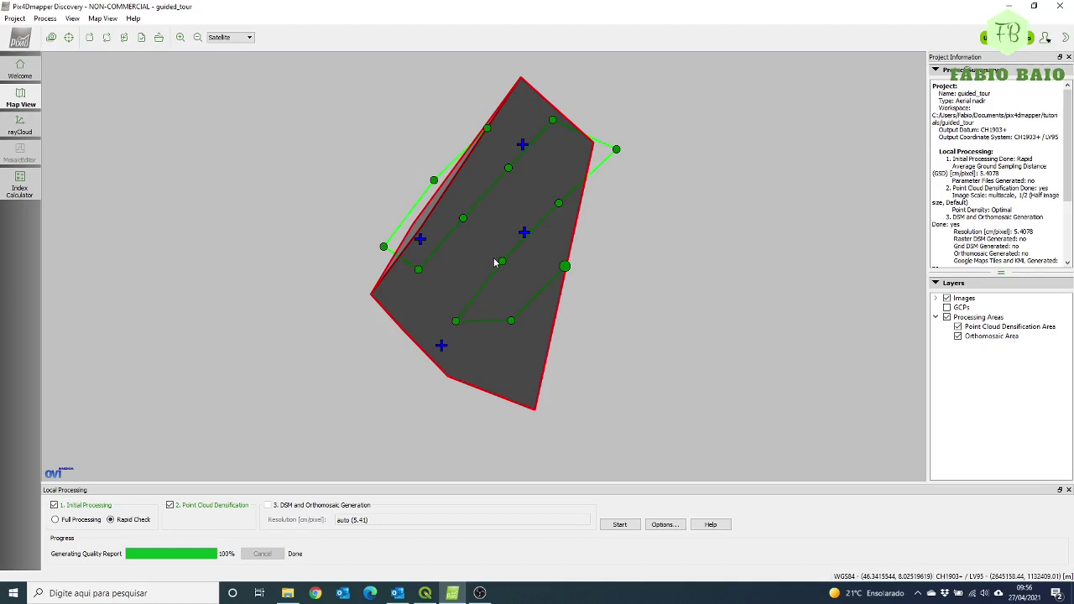
click(487, 129)
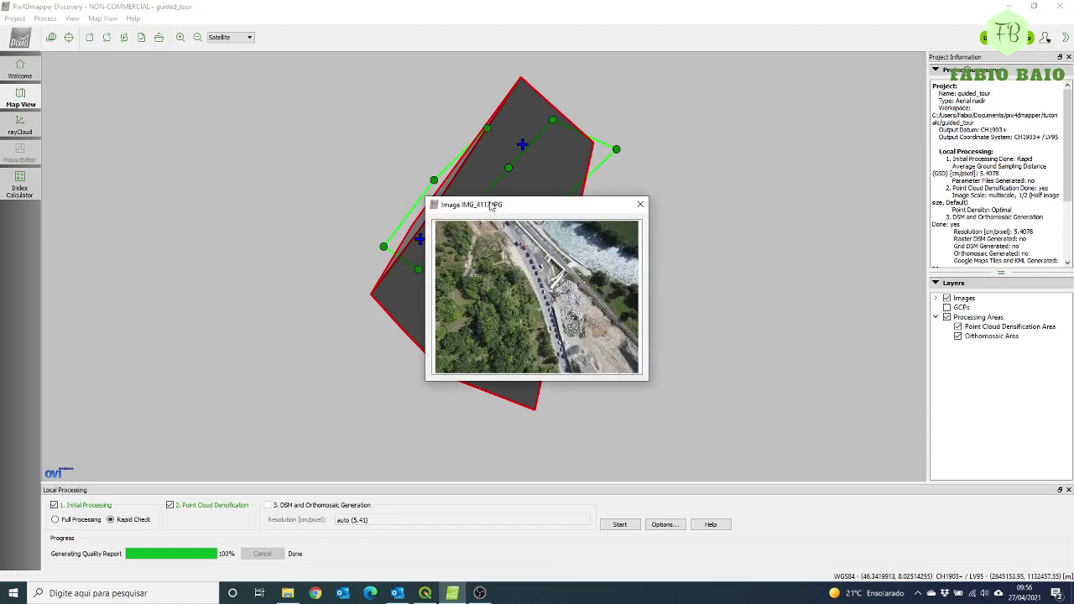
drag(519, 207, 195, 126)
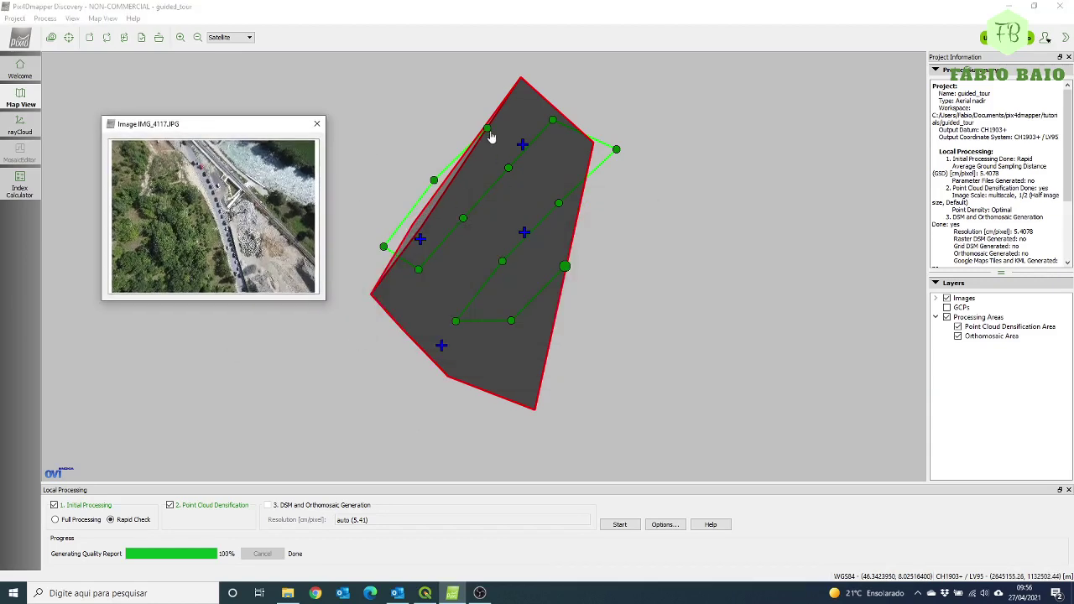
click(433, 181)
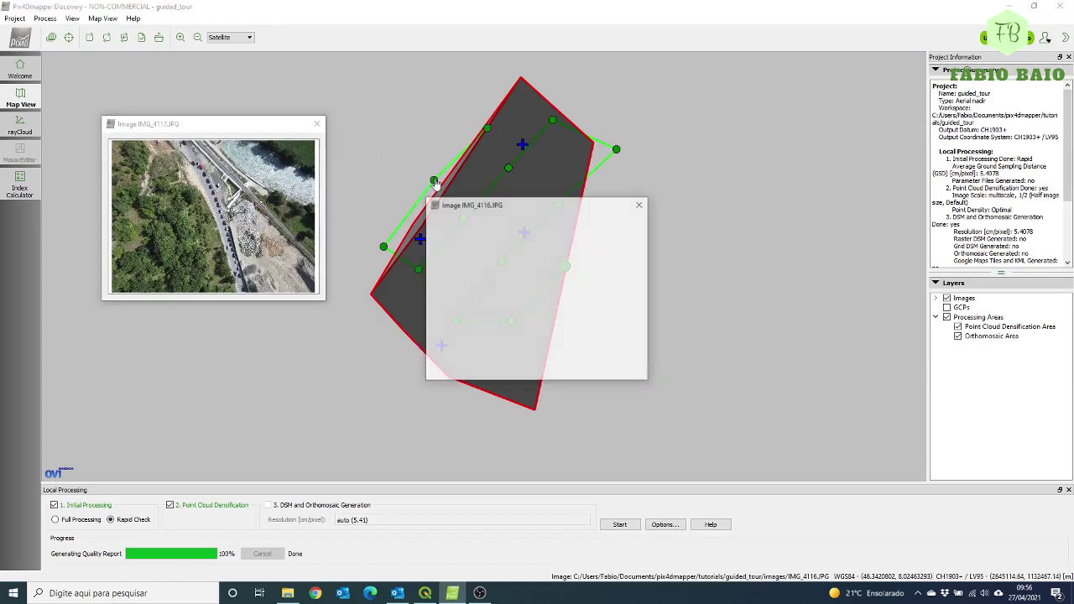
drag(503, 208, 180, 322)
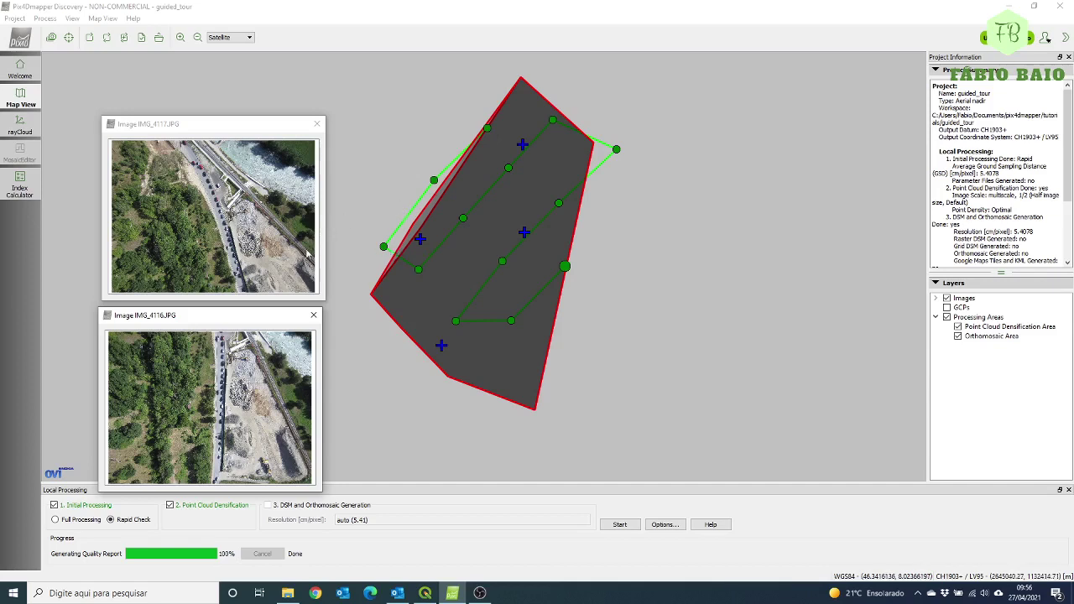
View images IMG_4112.JPG and IMG_4111.JPG from the adjacent flight line beside the first pair, then close Pix4Dmapper.
click(420, 271)
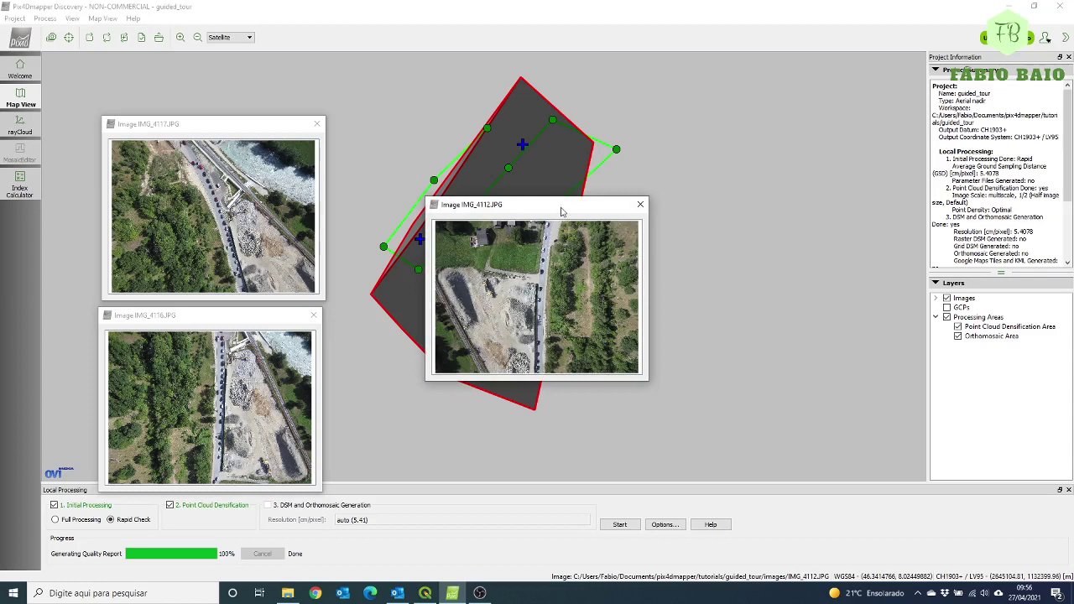
drag(562, 209, 472, 323)
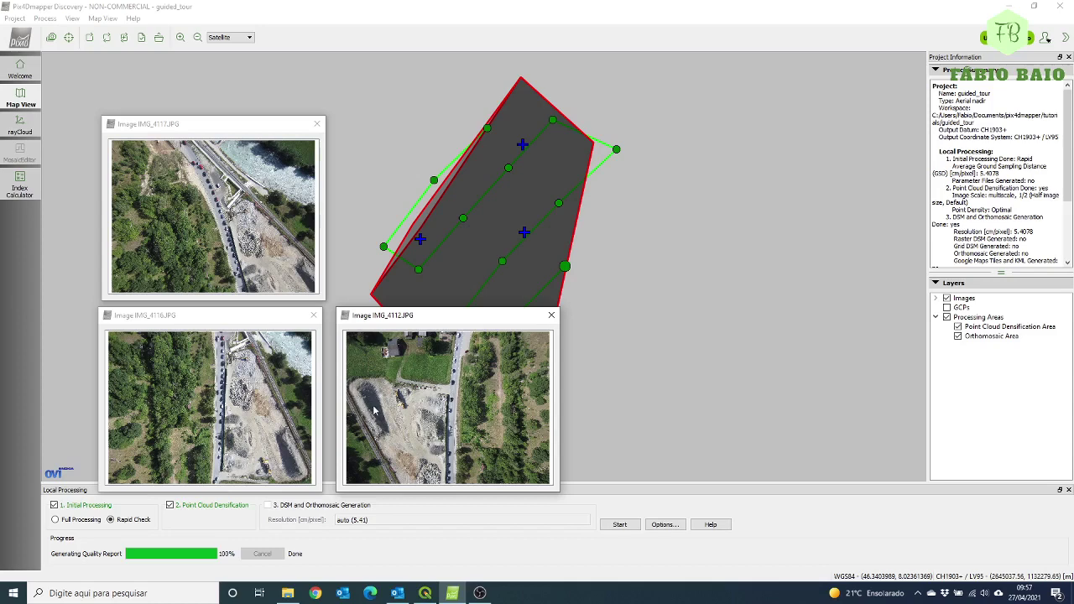
click(465, 217)
drag(534, 208, 453, 129)
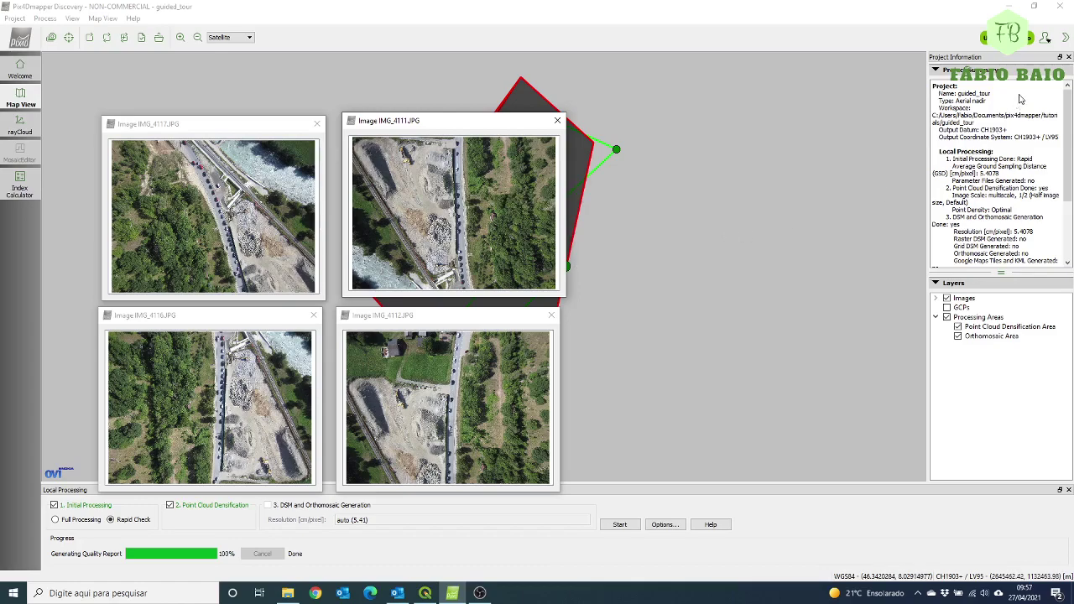
click(1059, 8)
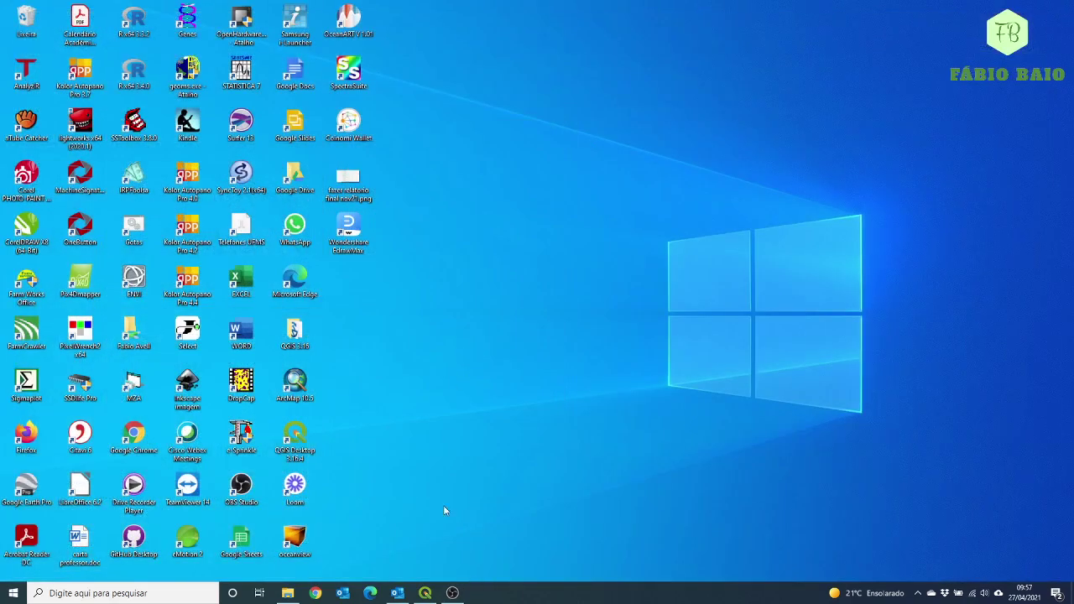
Switch to File Explorer, go to the Aula6_Rec_N folder in Projetos_QGIS on drive E:, and select 28jansony_mosaic.tif.
click(287, 592)
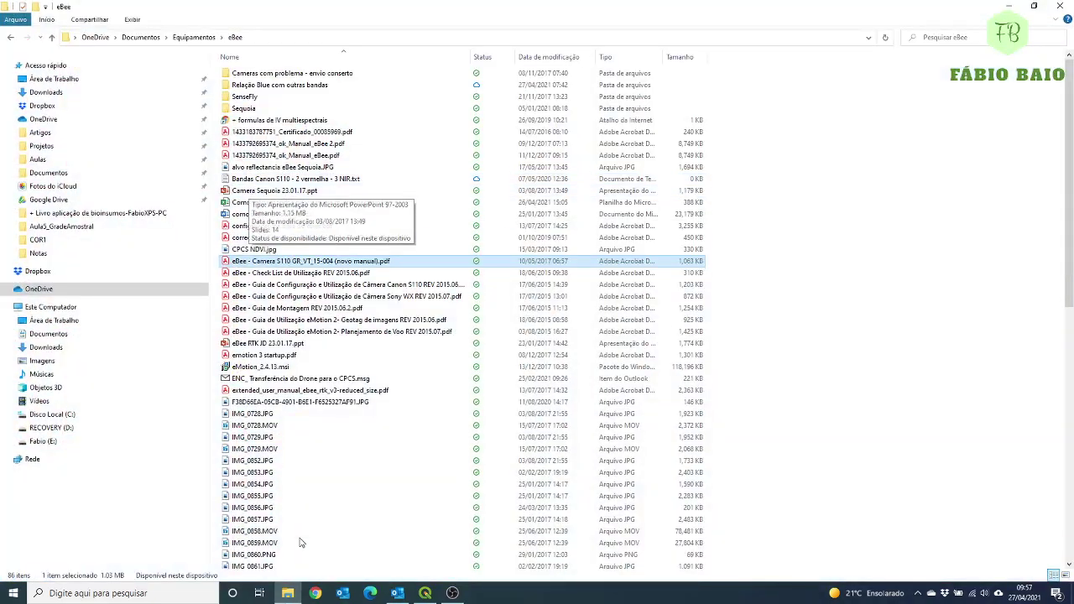
click(288, 593)
click(288, 593)
click(43, 441)
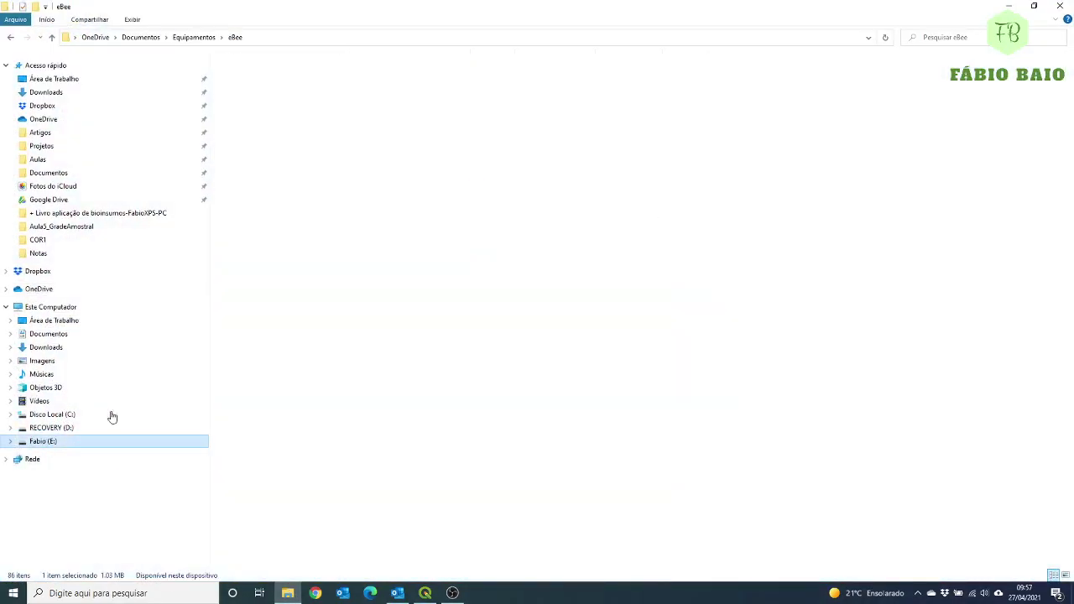
double_click(256, 238)
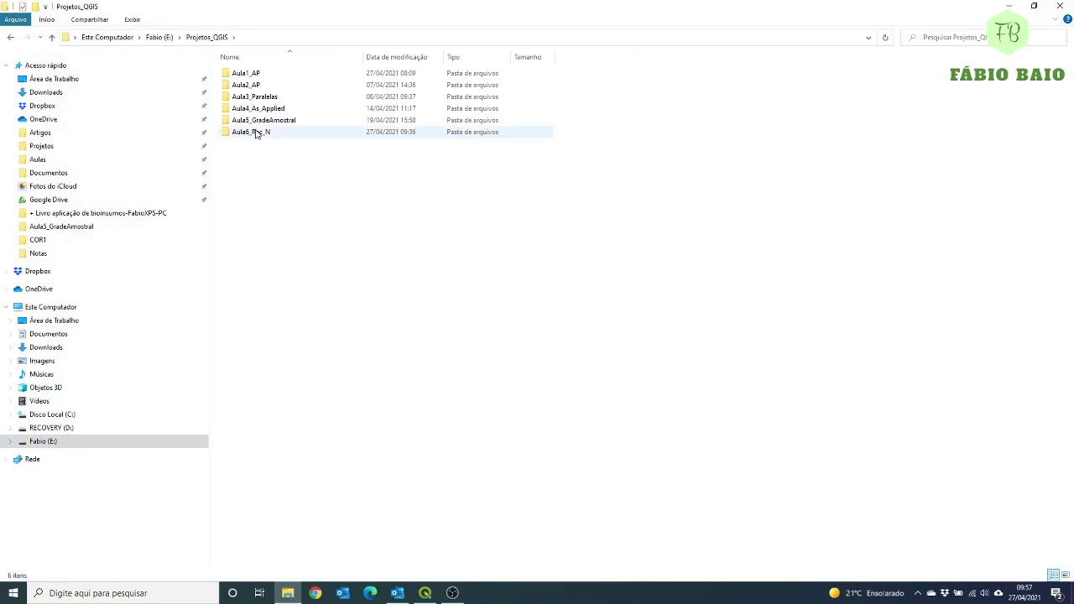
double_click(256, 130)
click(259, 81)
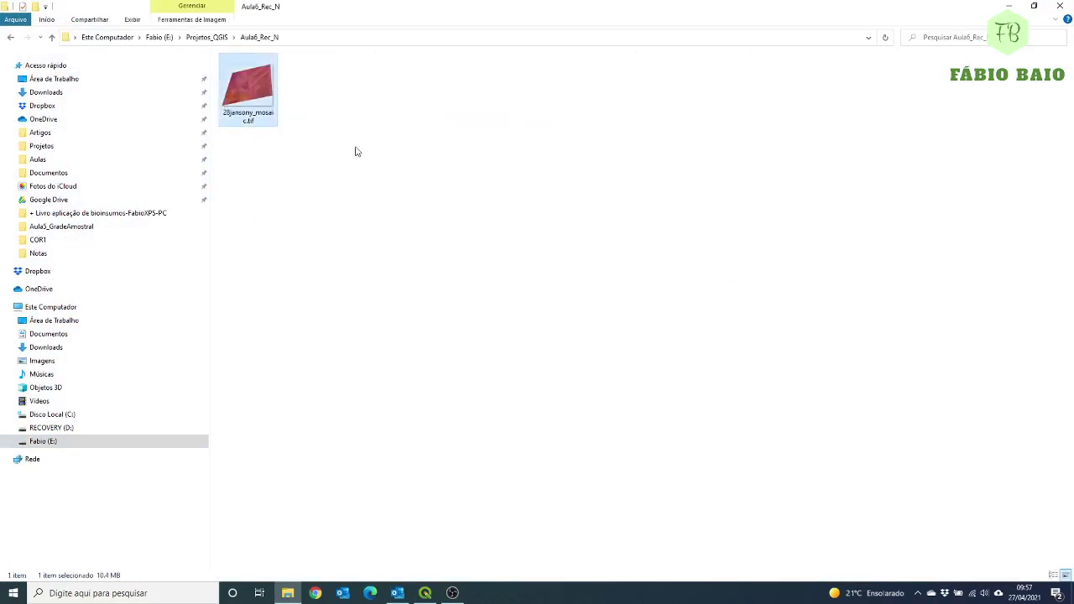
Switch to QGIS, show the Raster toolbar, and shift the snapping toolbar next to it.
click(426, 594)
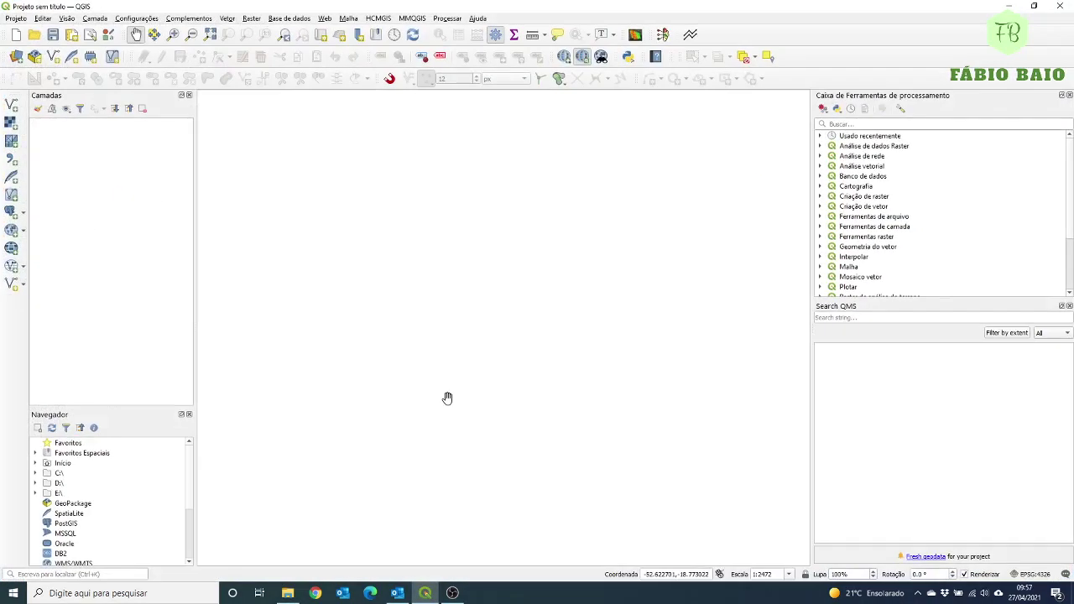
right_click(836, 39)
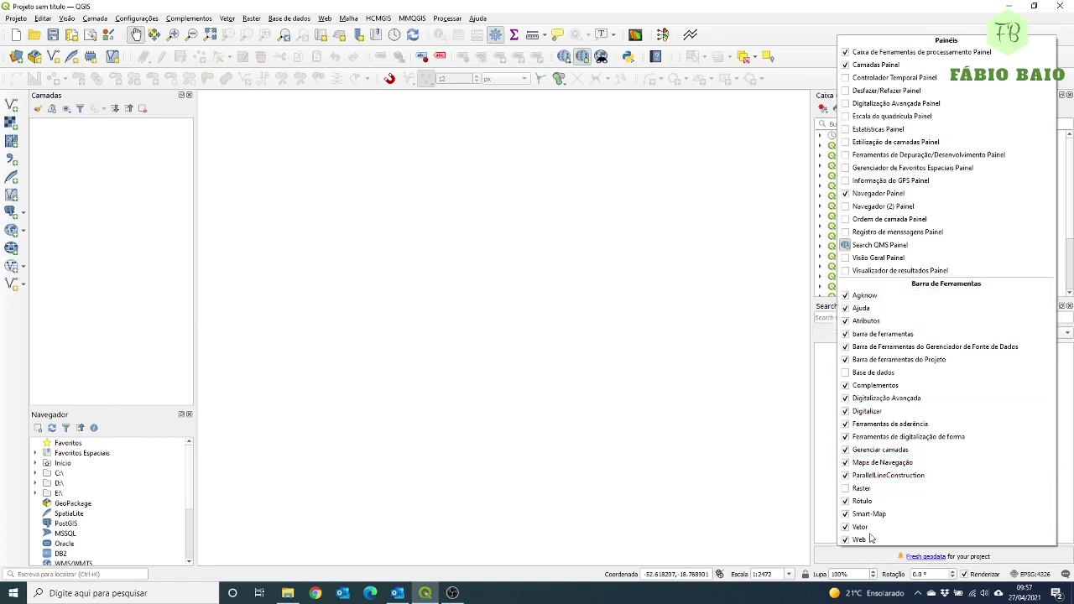
click(860, 488)
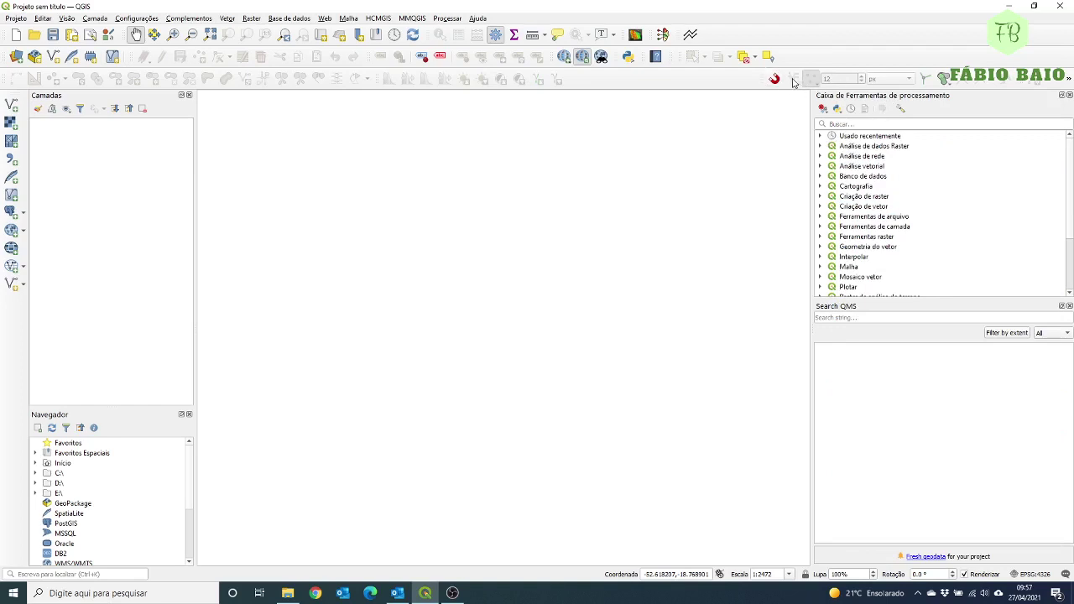
drag(761, 82, 570, 84)
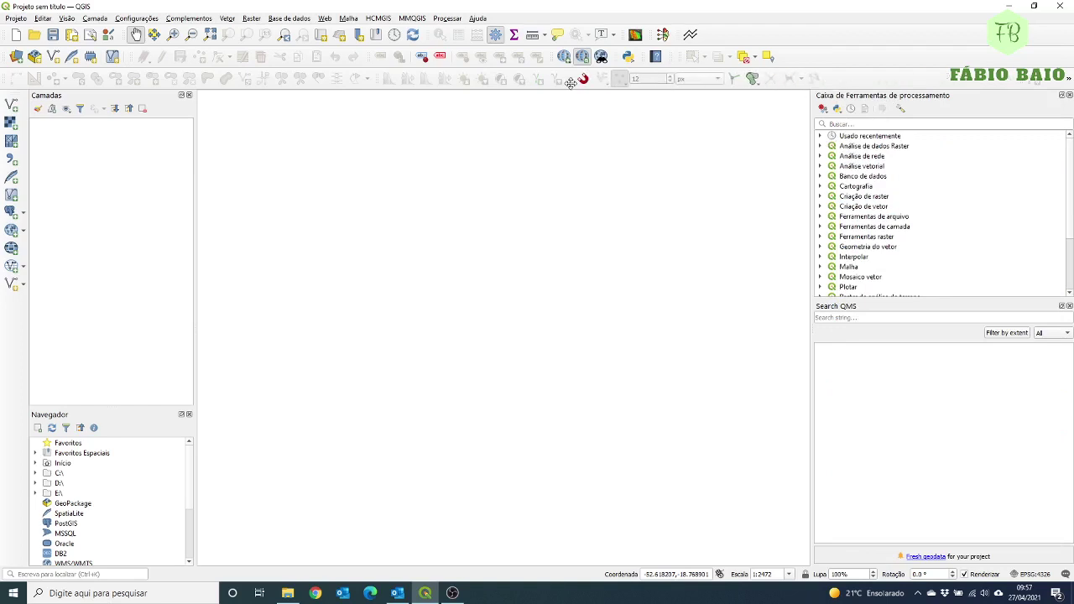
right_click(836, 52)
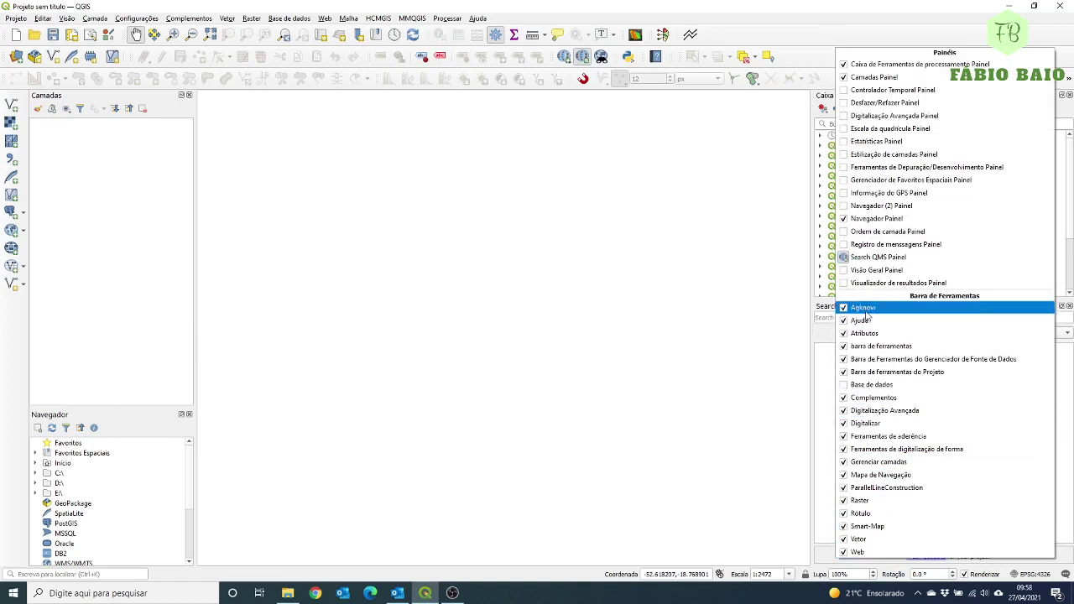
click(802, 42)
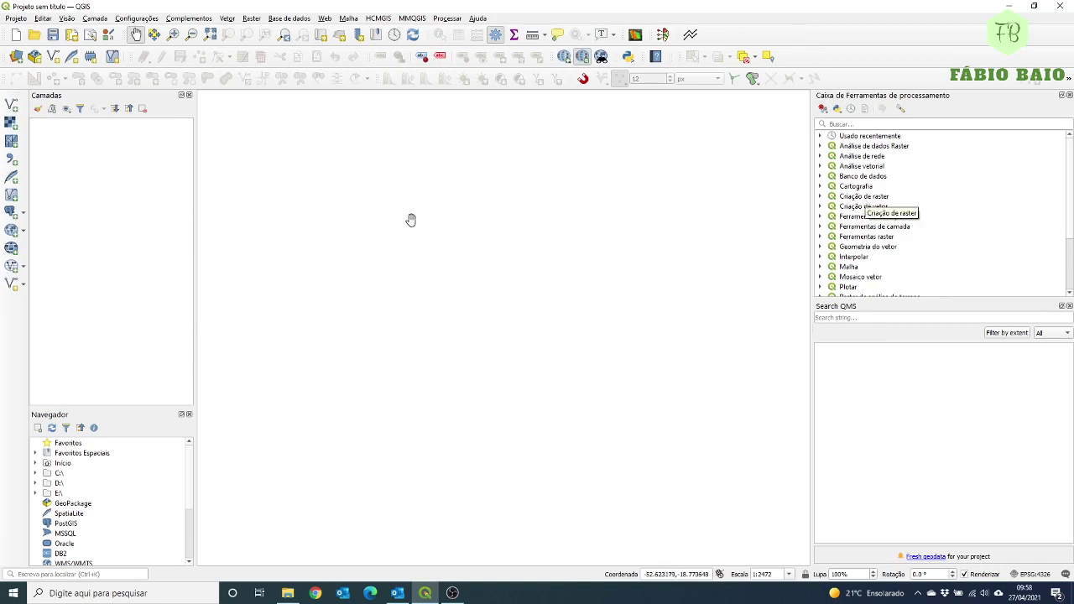
Add 28jansony_mosaic.tif from File Explorer to the QGIS project and set the project's coordinate system to WGS 84 (EPSG:4326).
click(288, 593)
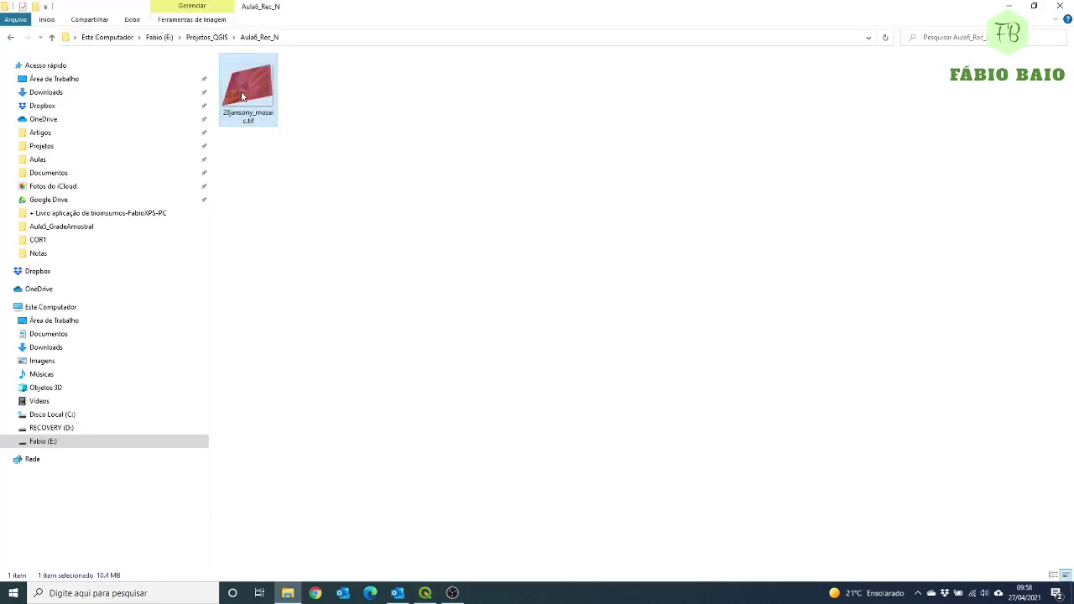
drag(243, 97, 364, 302)
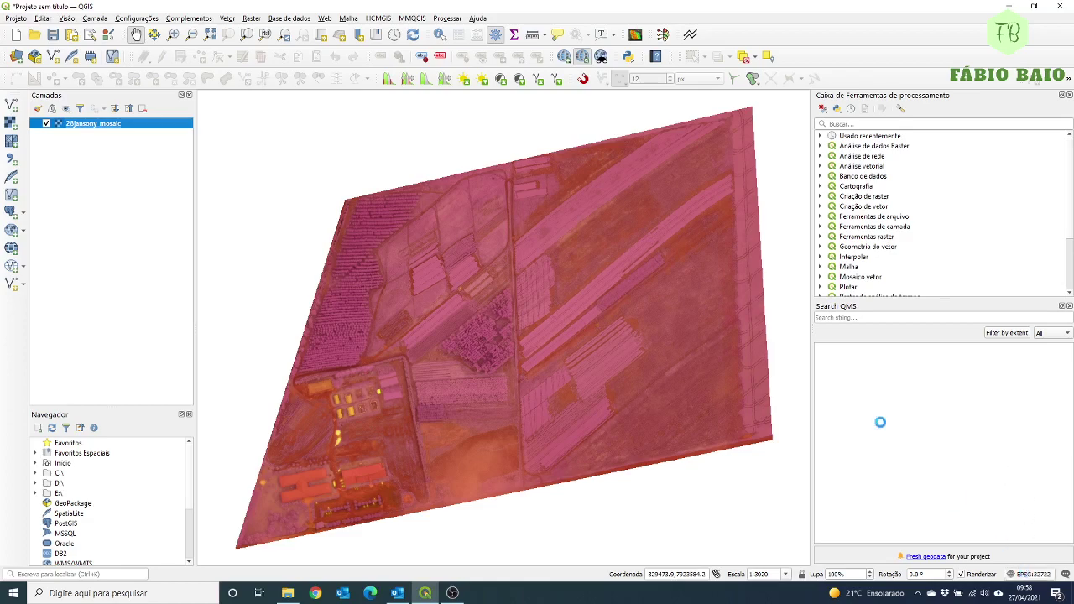
key(ctrl+shift+p)
click(334, 222)
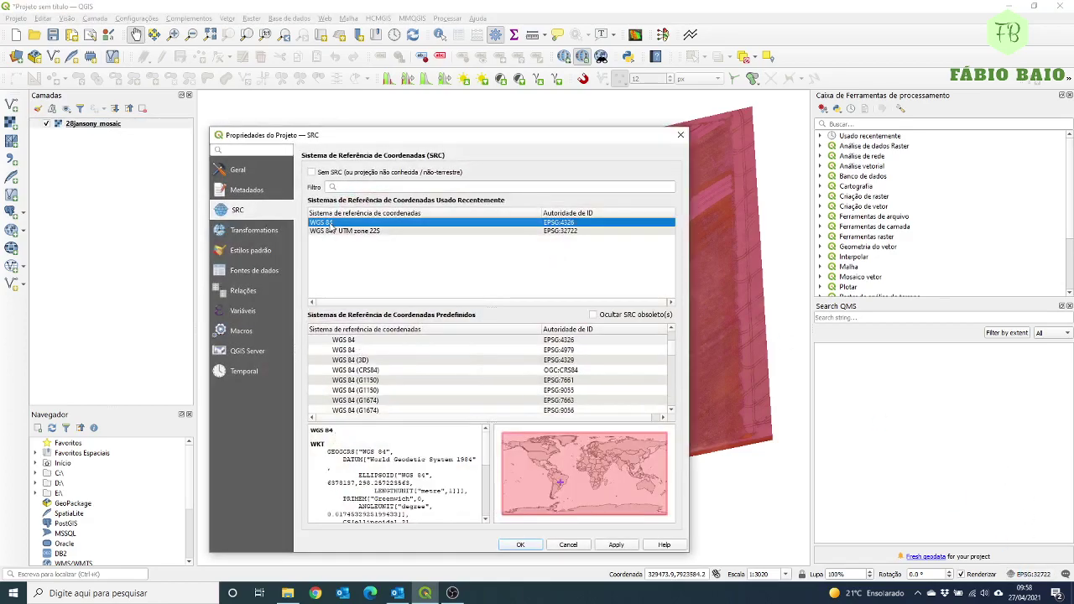
click(520, 545)
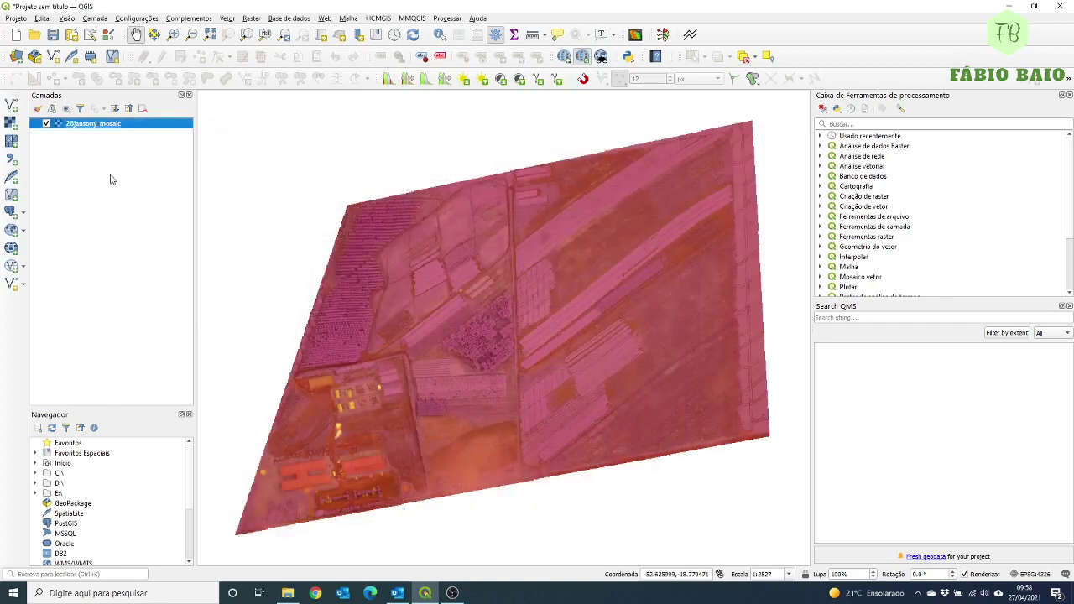
Open the source properties of the 28jansony_mosaic layer to check its assigned coordinate reference system.
right_click(96, 128)
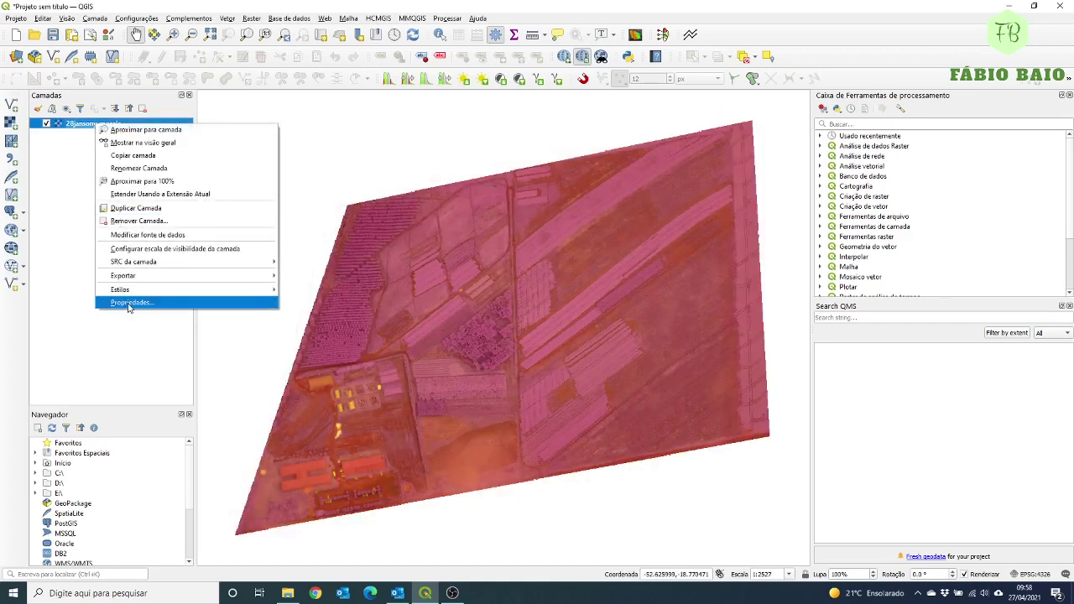
right_click(71, 126)
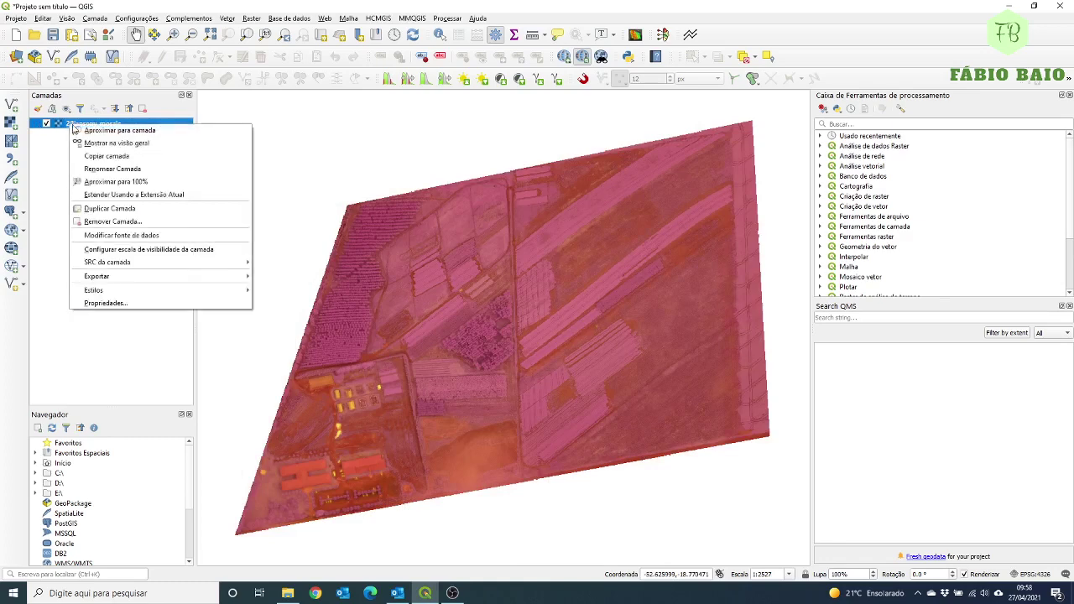
click(106, 304)
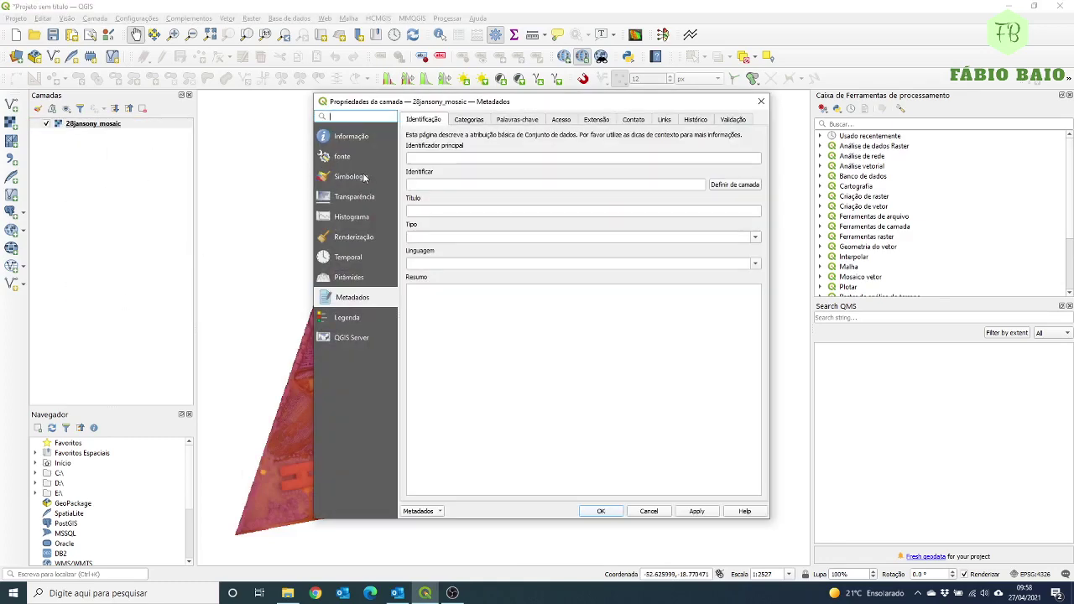
click(352, 159)
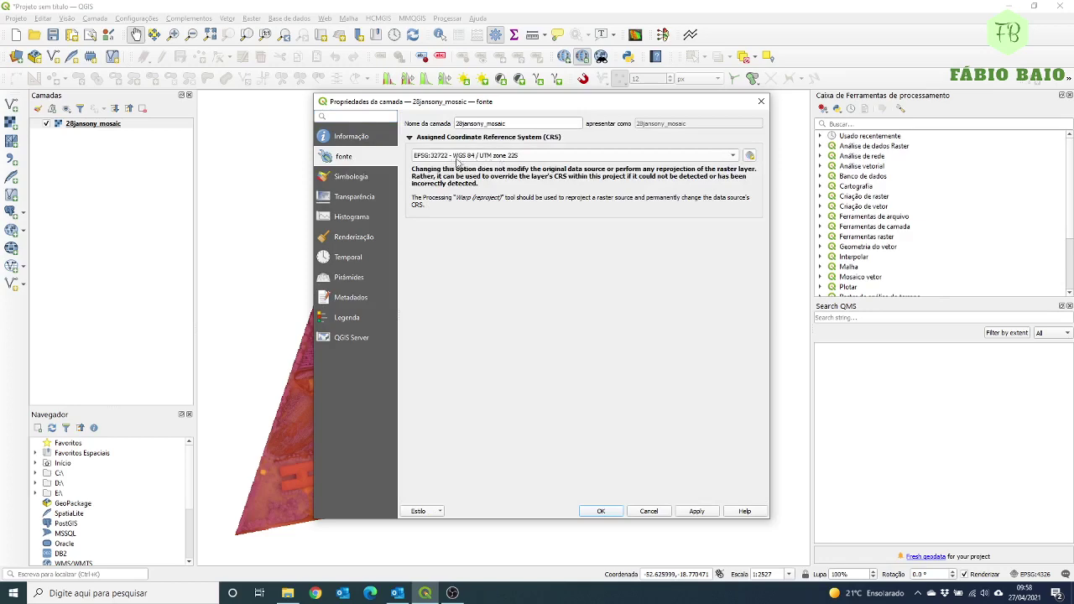
Assign the project's EPSG:4326 - WGS 84 reference system to the 28jansony_mosaic layer and fit the map to the layer.
mouse_move(556, 160)
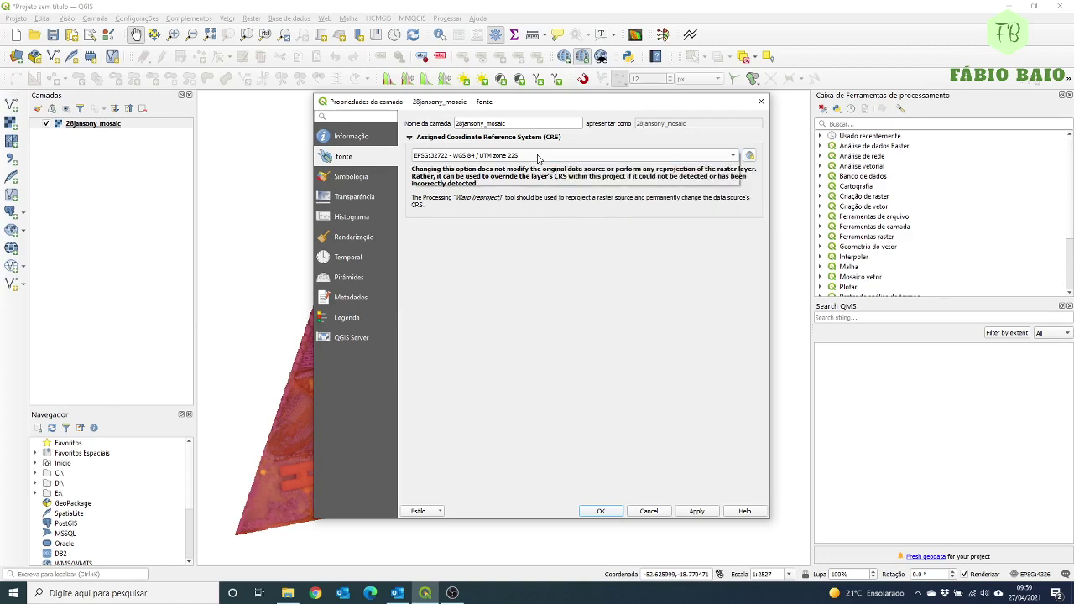
click(538, 156)
click(508, 168)
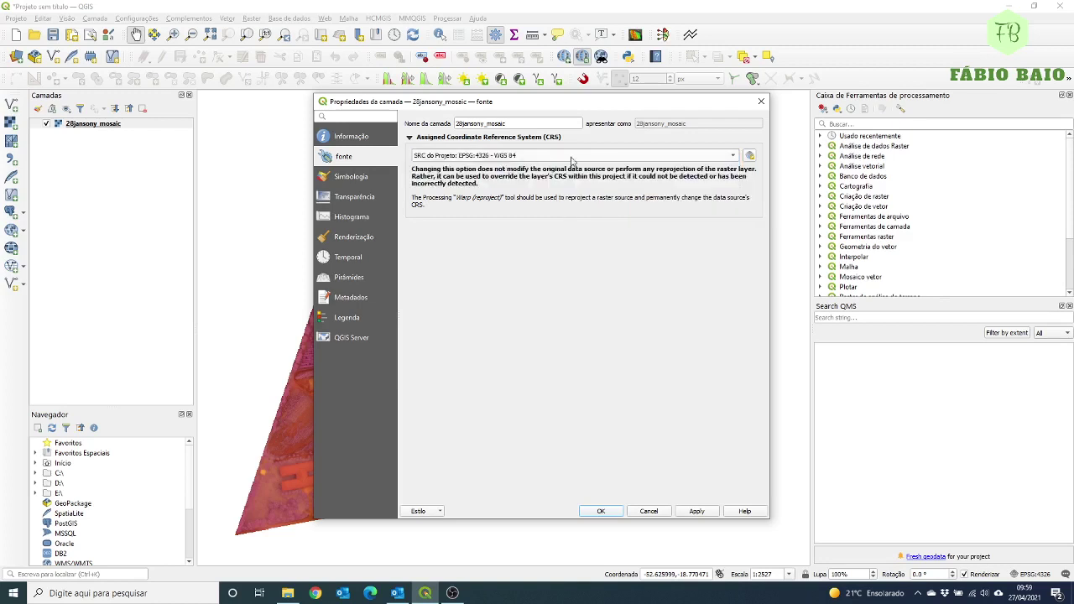
click(696, 513)
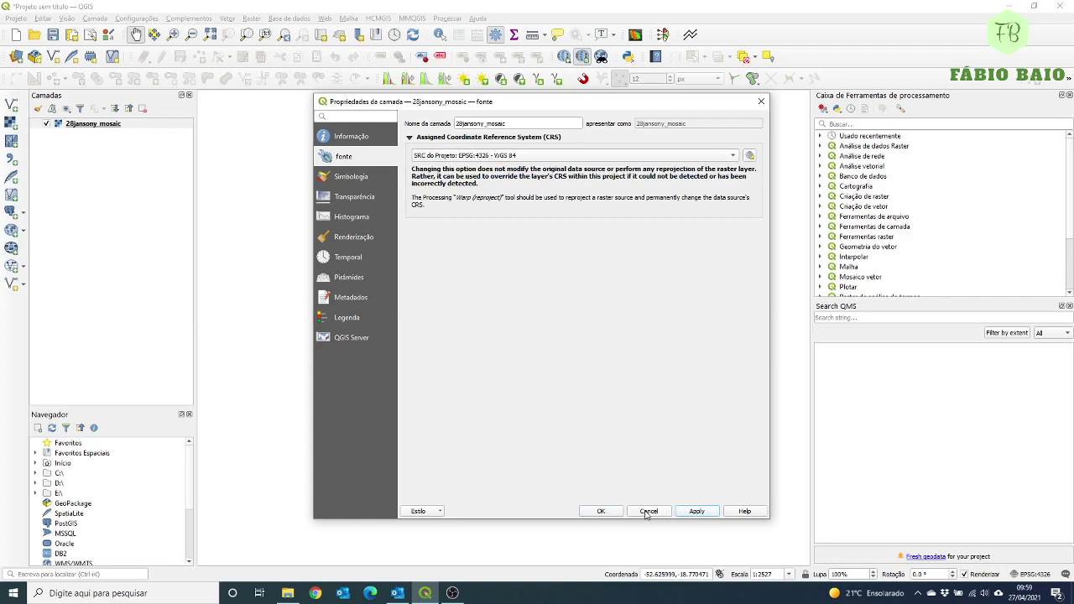
click(619, 514)
click(119, 124)
right_click(105, 122)
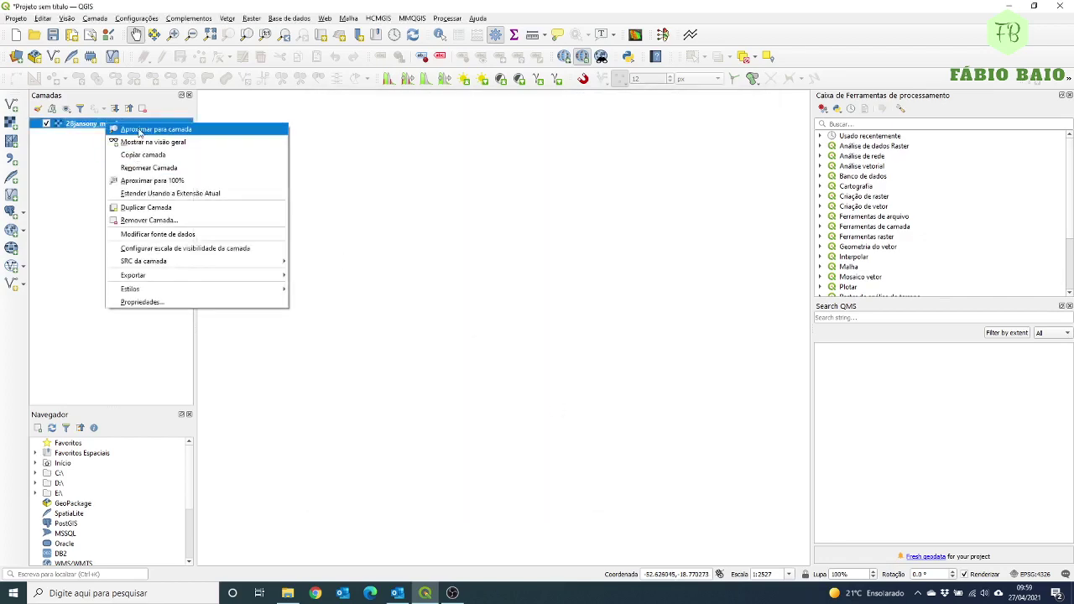
click(140, 131)
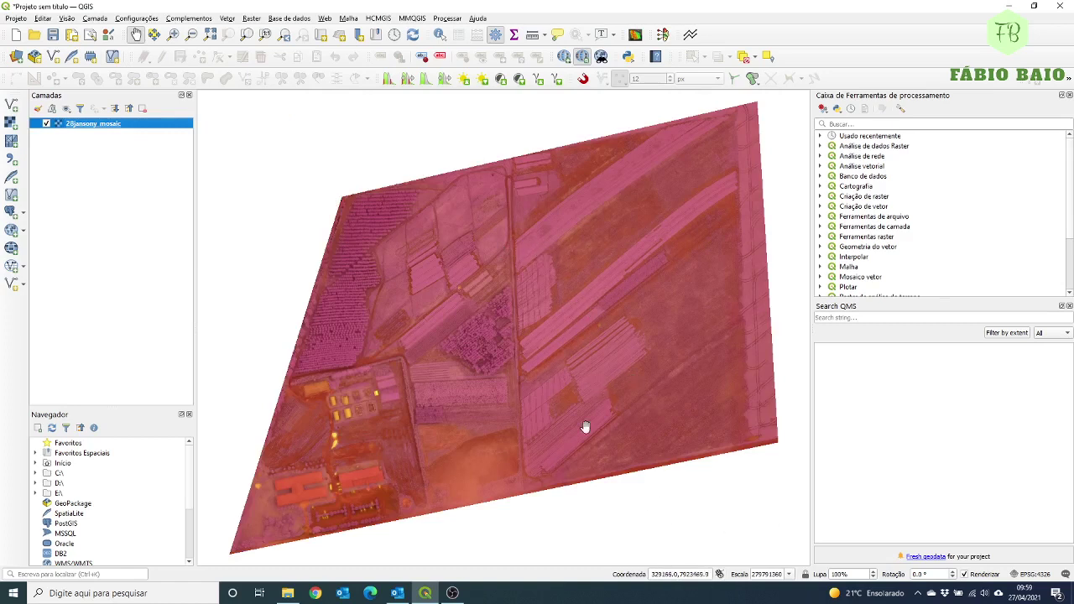
Set the 28jansony_mosaic layer's assigned CRS to EPSG:32722 - WGS 84 / UTM zone 22S and fit the map to it.
right_click(106, 125)
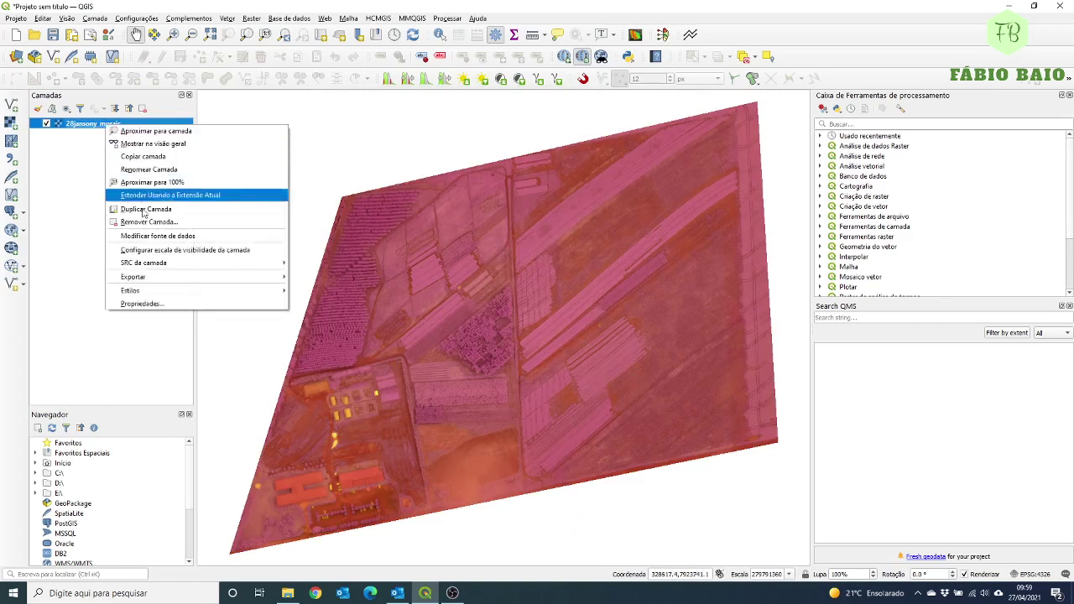
click(139, 304)
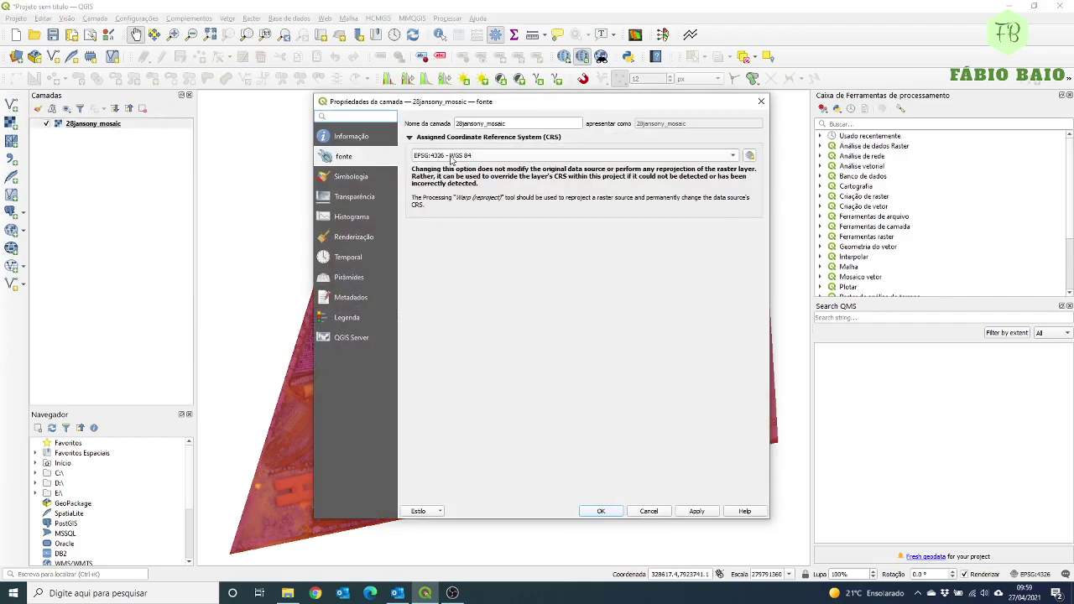
click(451, 159)
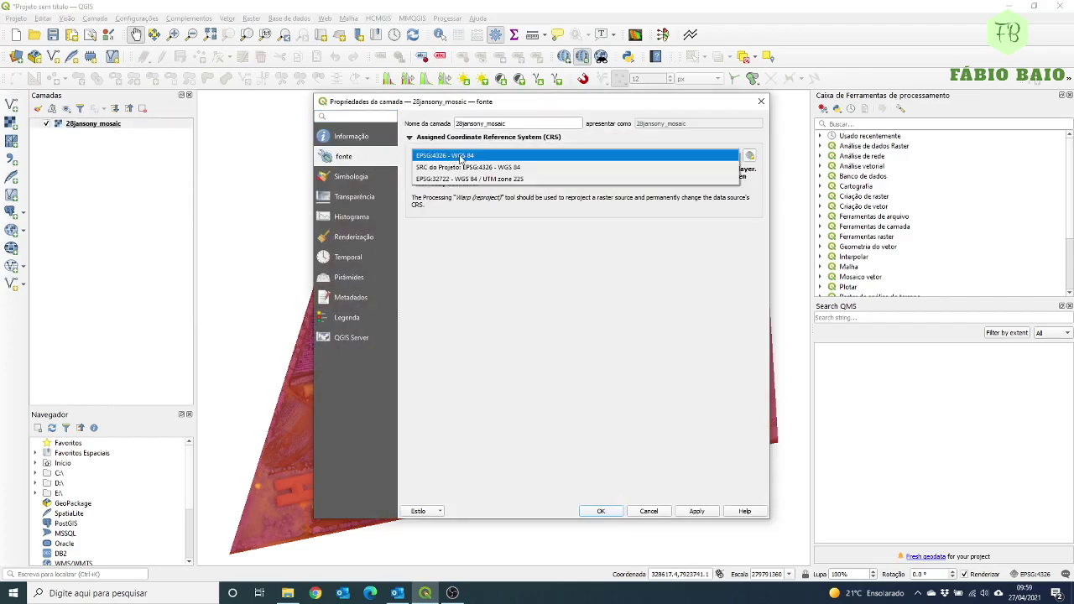
click(537, 184)
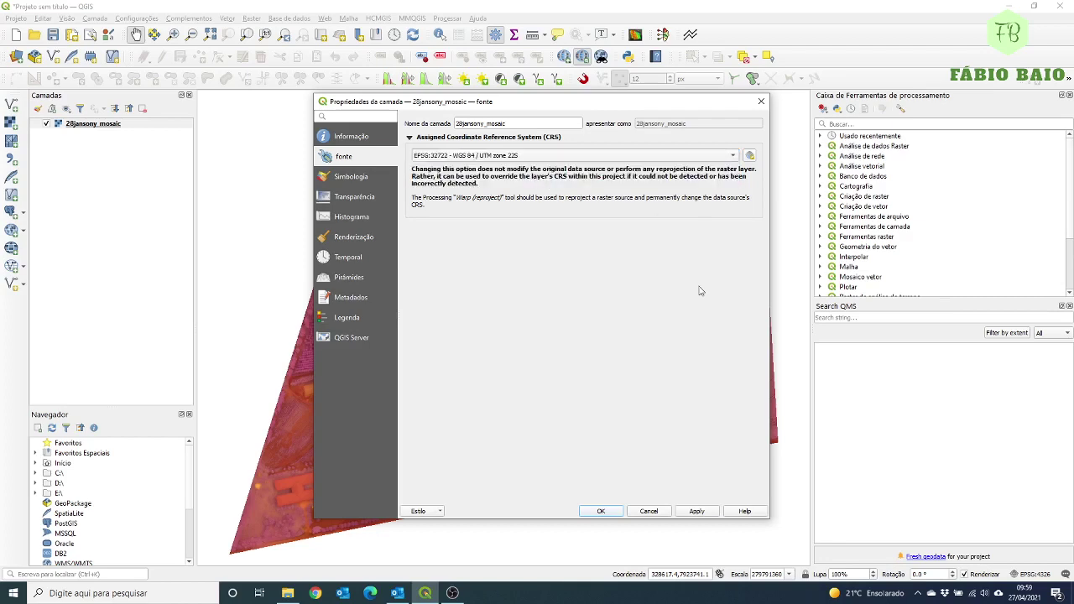
click(696, 511)
click(601, 511)
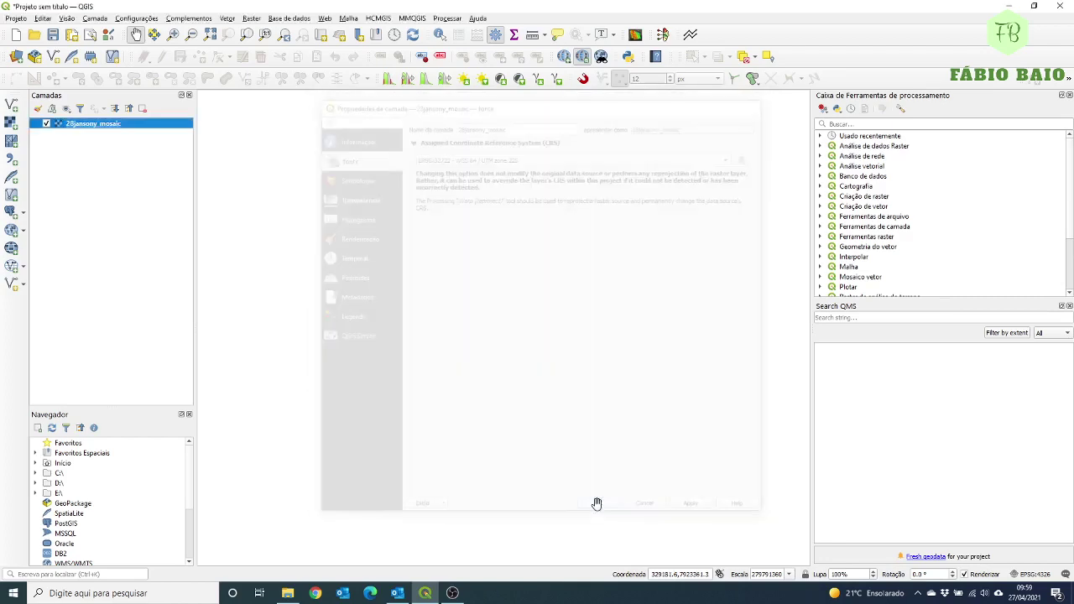
right_click(88, 126)
click(107, 131)
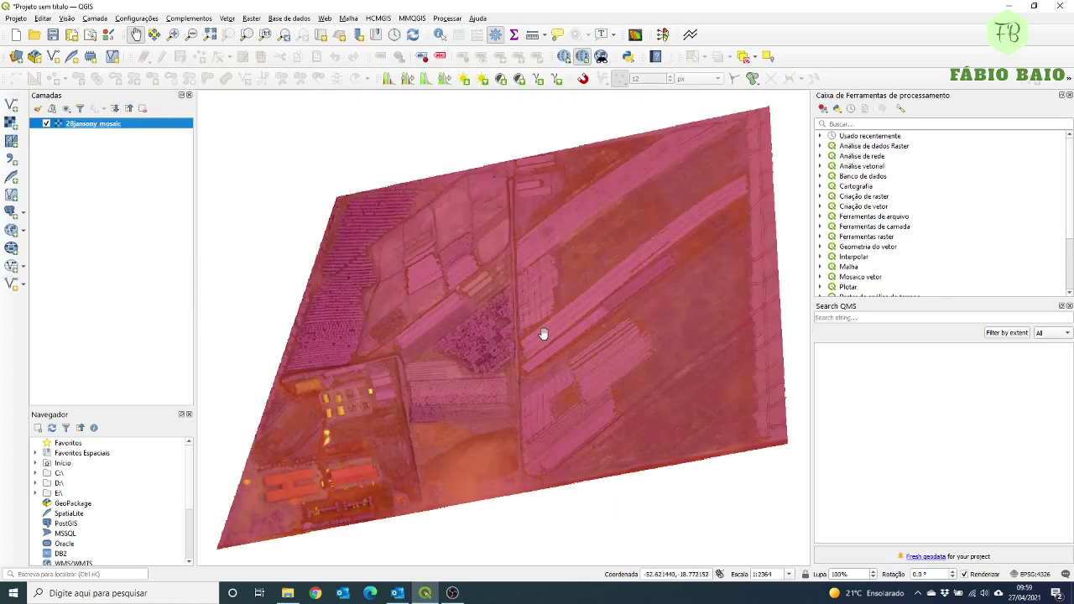
Check the project's coordinate reference system and the one assigned to the 28jansony_mosaic layer without changing either.
click(1034, 575)
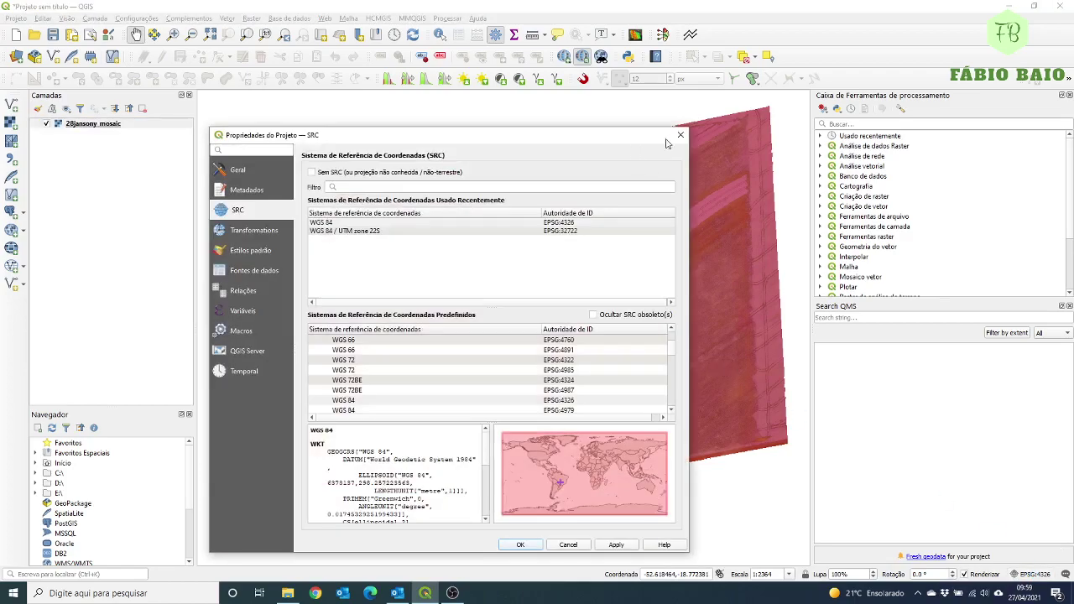
click(680, 135)
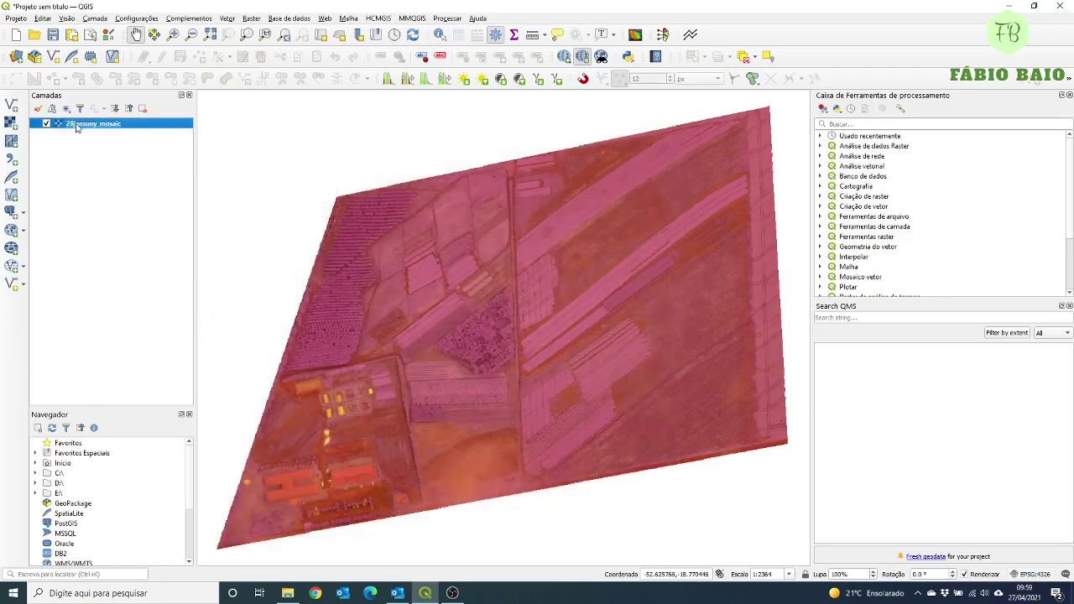
right_click(77, 127)
mouse_move(137, 267)
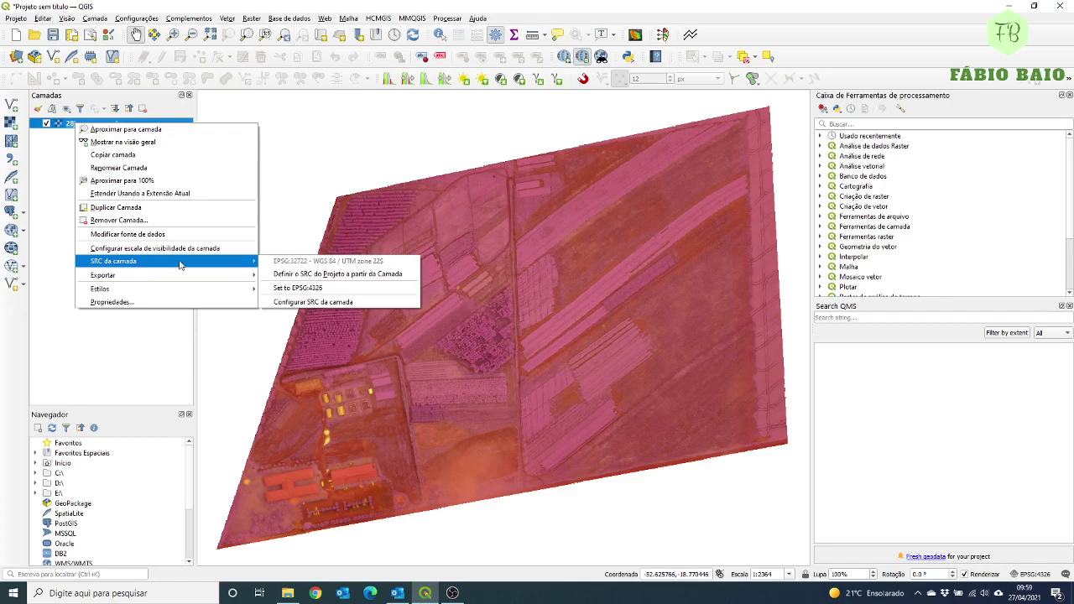
click(53, 132)
Save the project as mapa_N in the Aula6_Rec_N folder of Projetos_QGIS on drive E:.
click(53, 34)
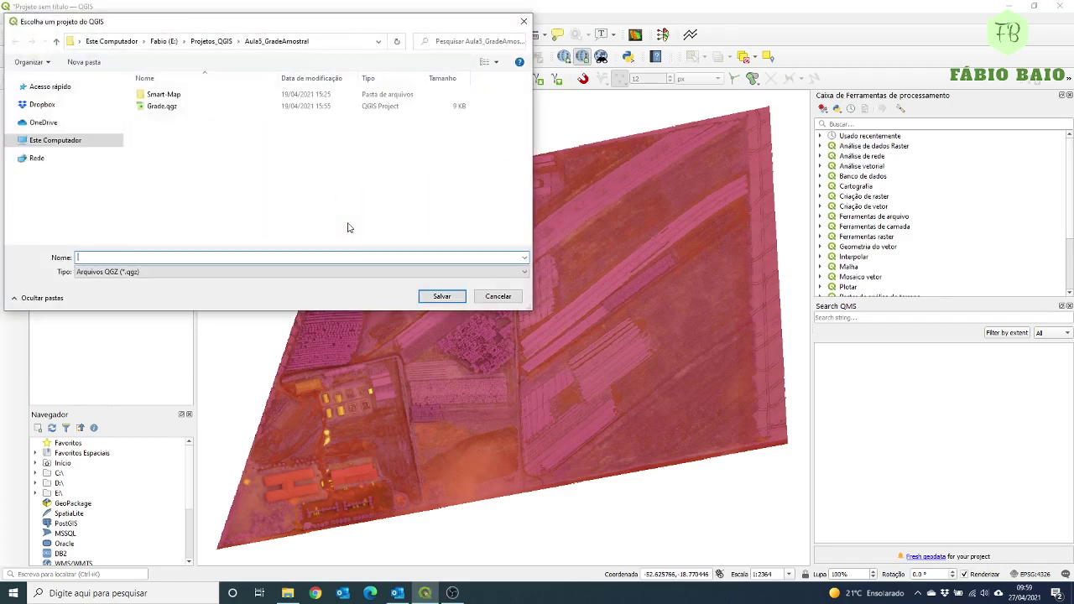
drag(214, 26, 511, 104)
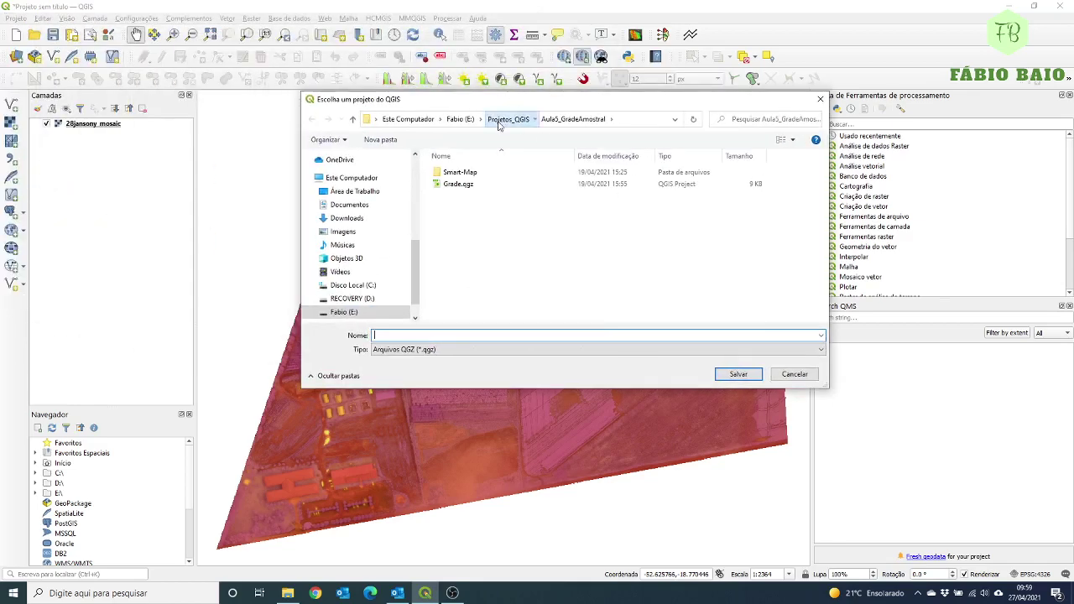
click(507, 119)
click(466, 231)
double_click(466, 231)
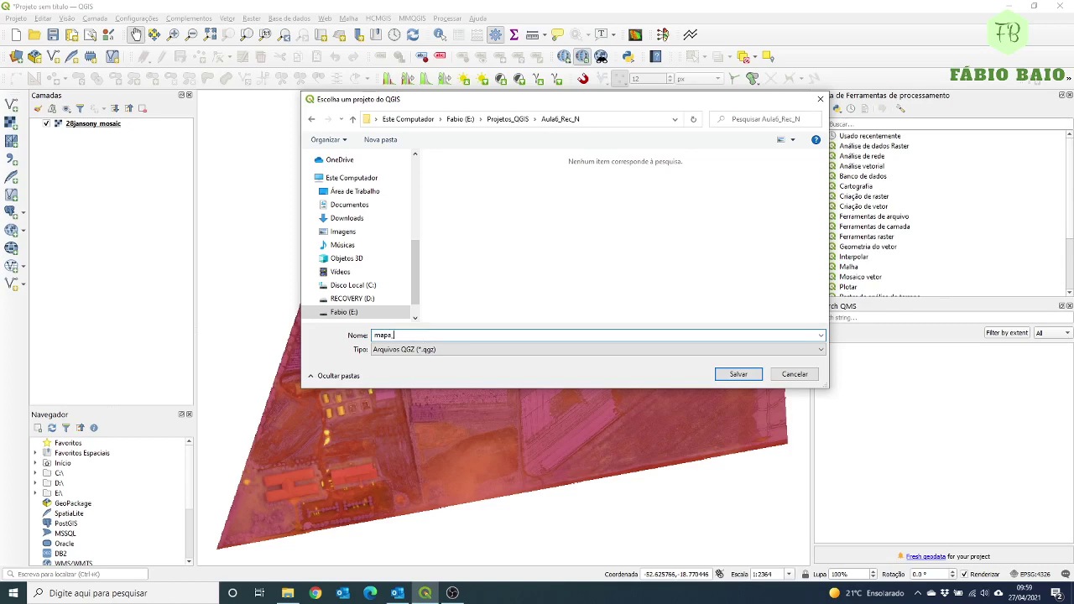
click(738, 374)
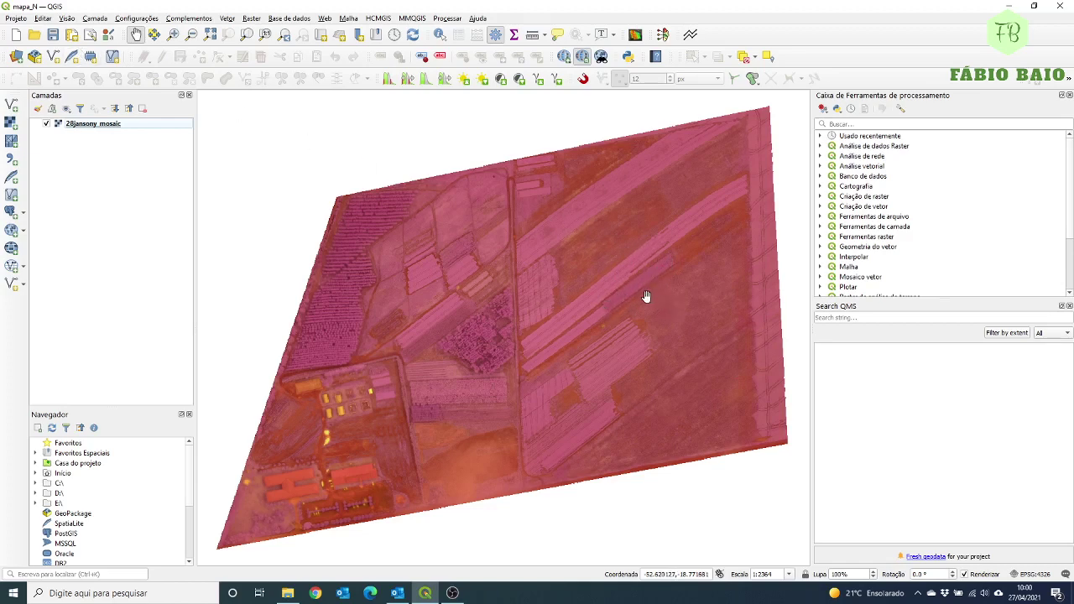
Examine the long diagonal field strips in the eastern half of the mosaic at close range.
scroll(647, 293, up, 4)
scroll(648, 293, down, 4)
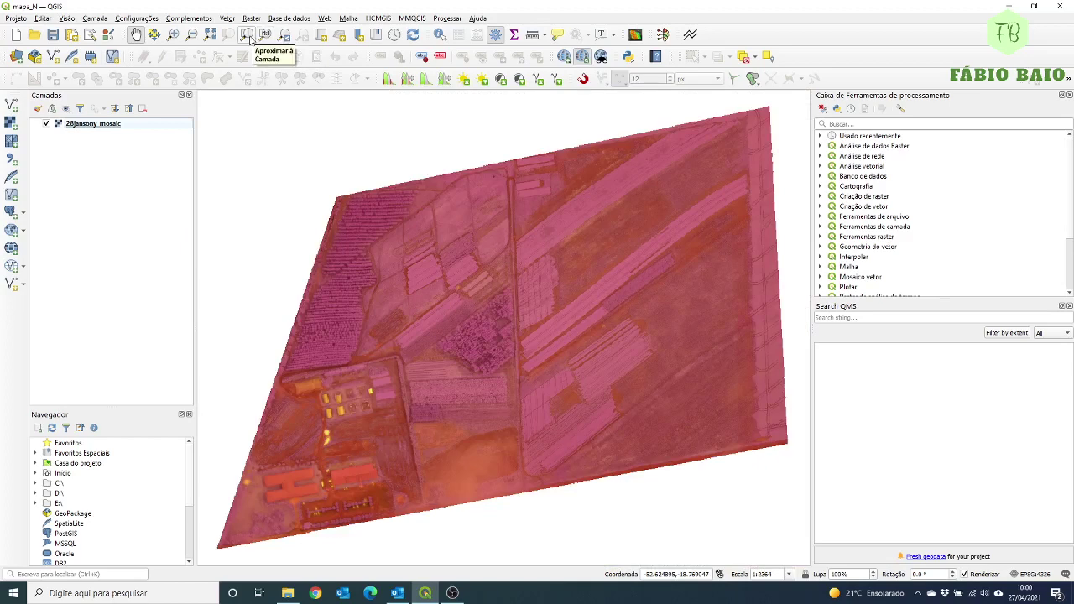
click(173, 35)
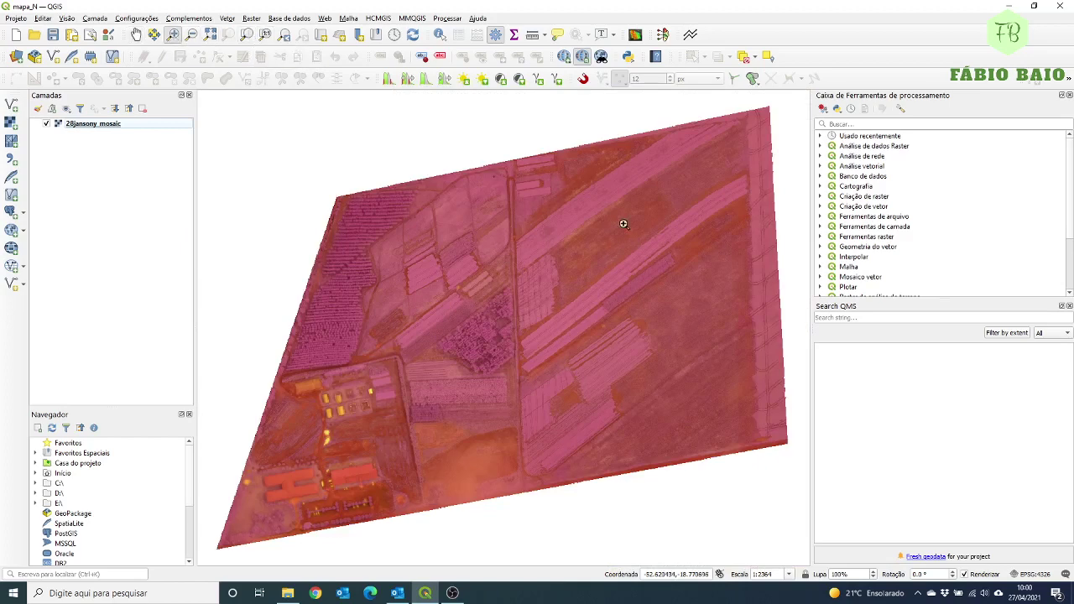
drag(575, 229, 698, 331)
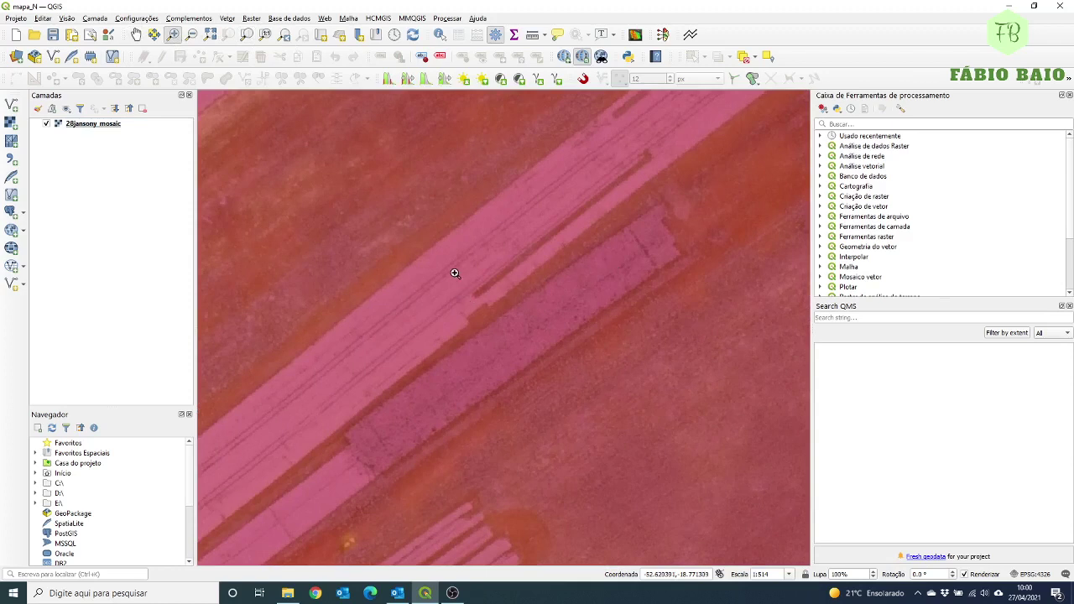
click(136, 34)
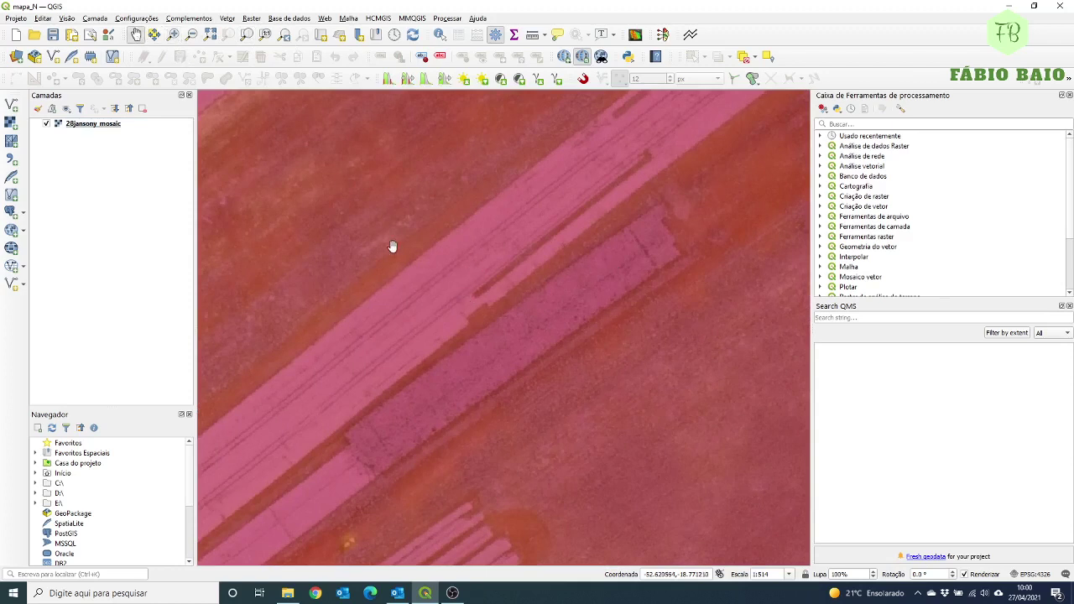
drag(392, 246, 388, 204)
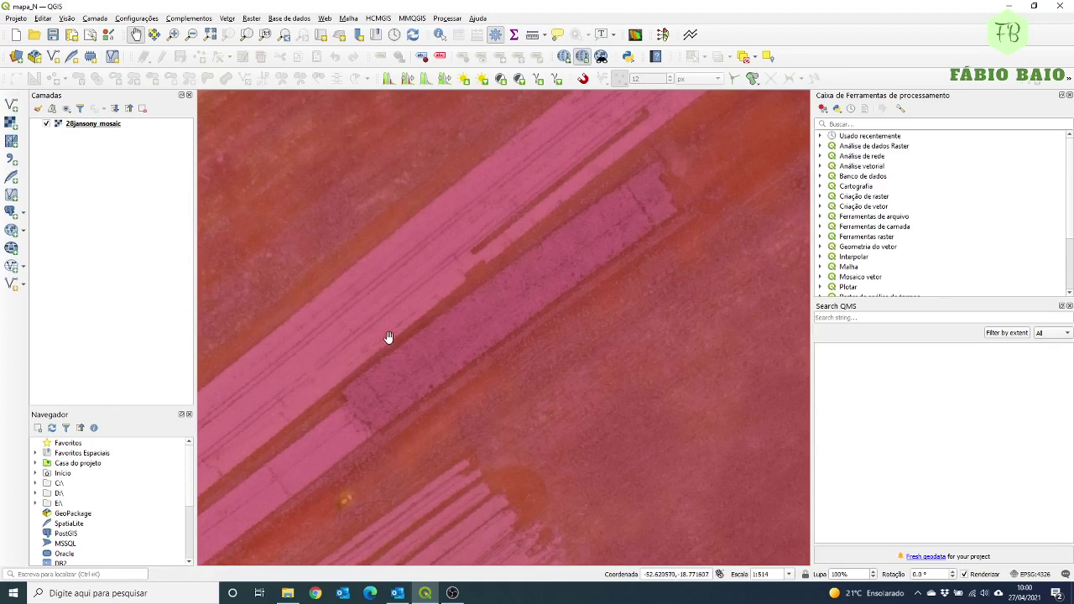
Switch to File Explorer, check the file properties of 28jansony_mosaic.tif for its size, and return to QGIS.
mouse_move(285, 596)
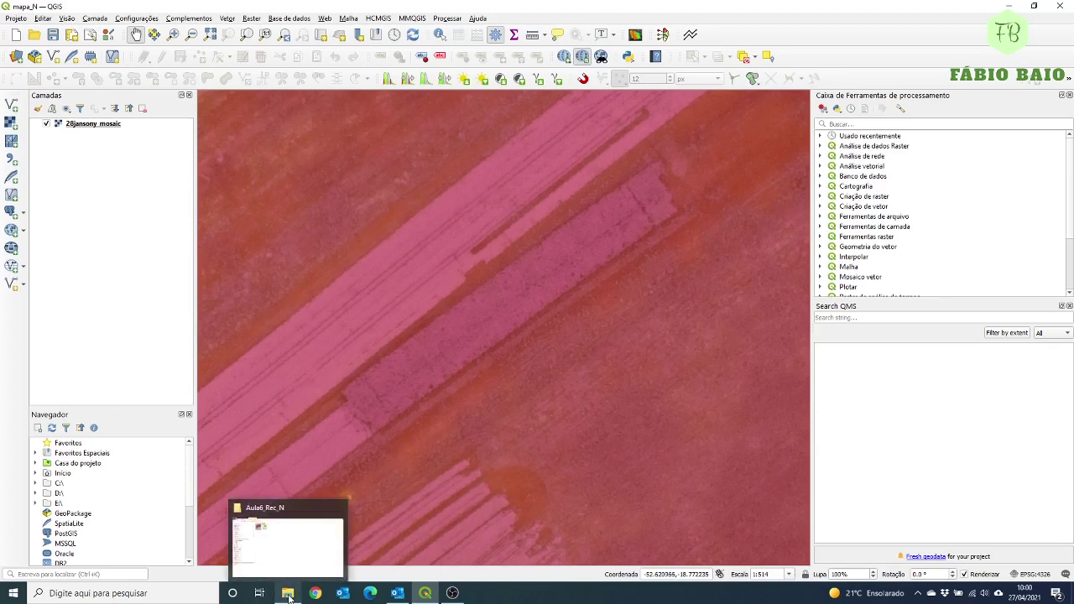
click(287, 596)
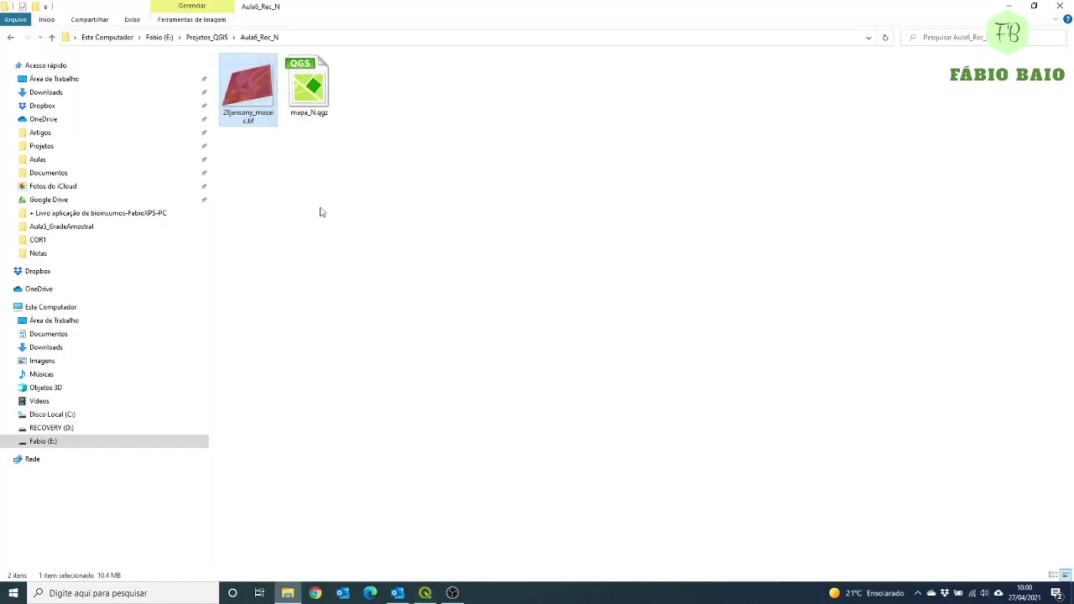
right_click(256, 119)
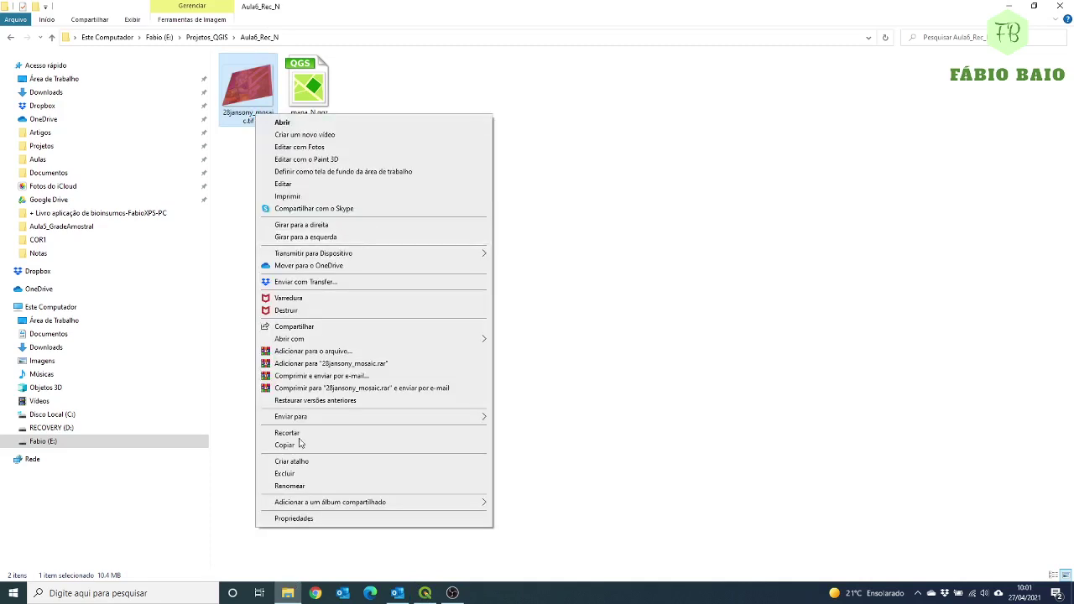
click(306, 517)
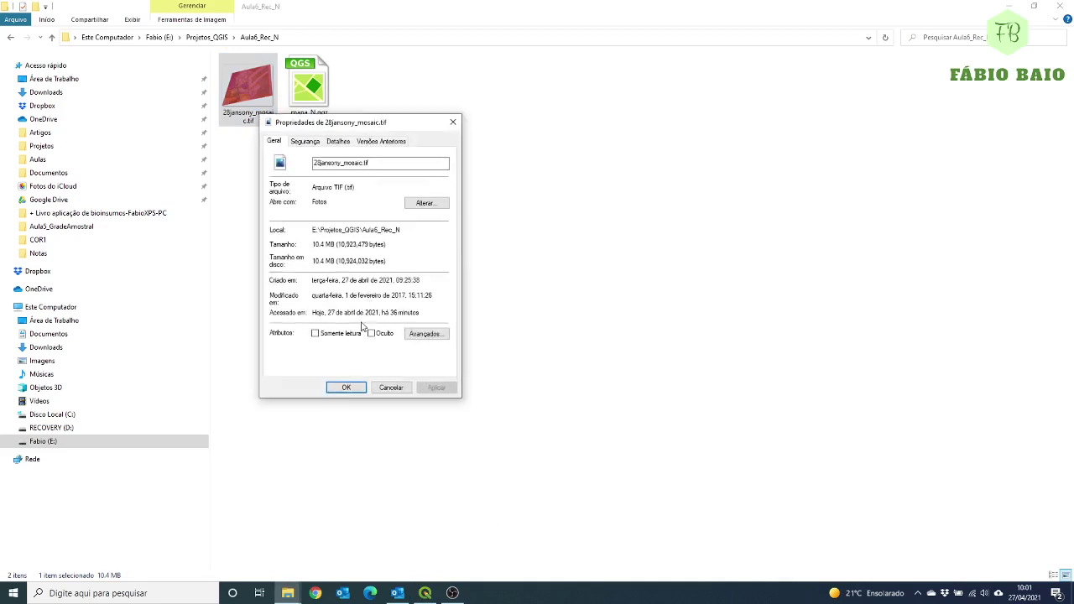
click(391, 387)
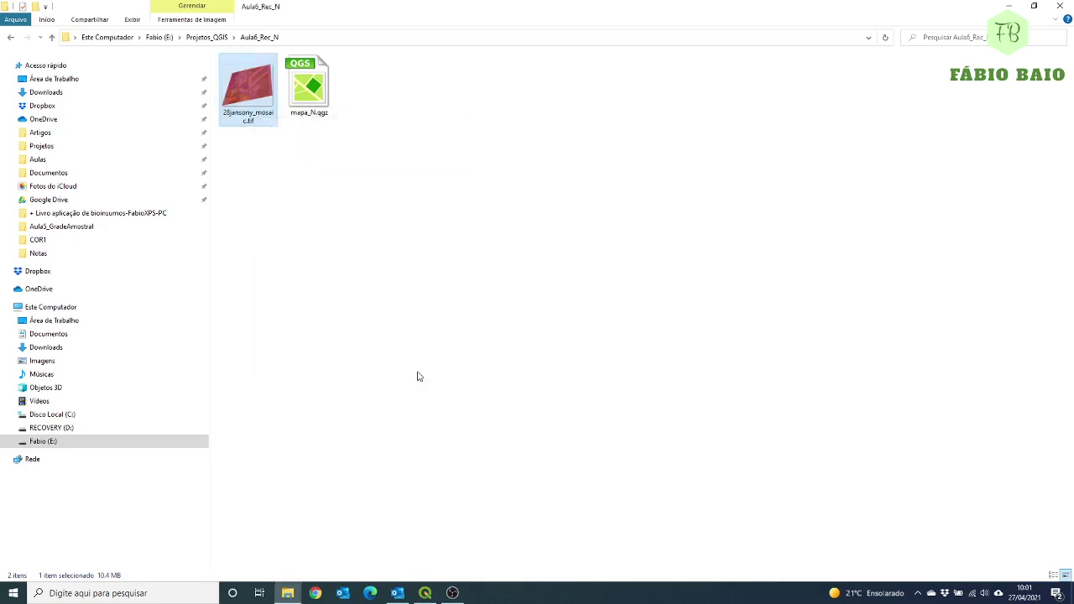
click(1009, 6)
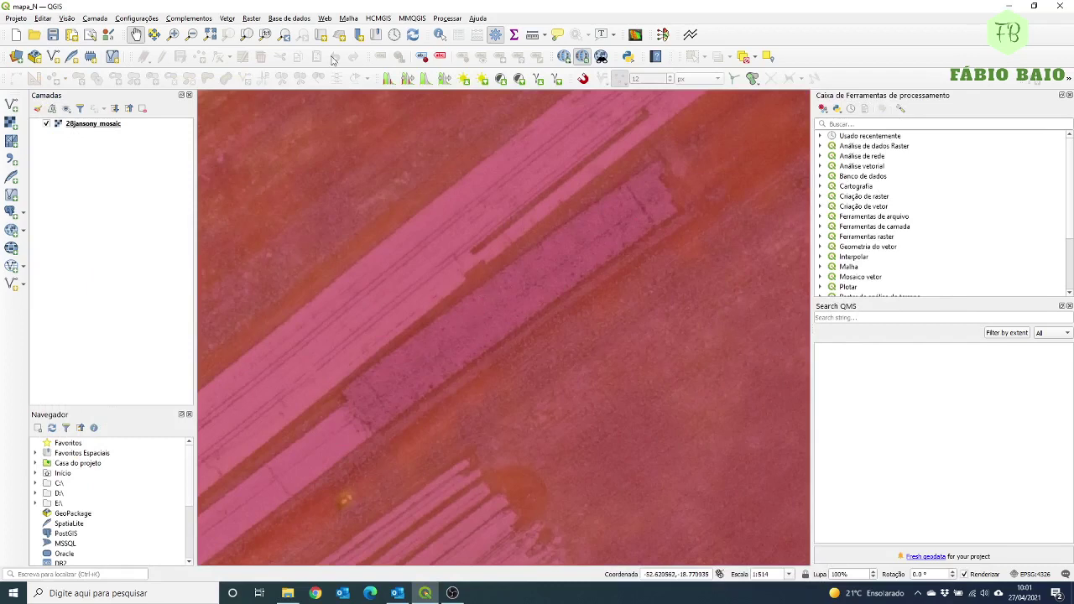
Measure the length of one side of a single mosaic pixel in metres with the ellipsoidal line measurement.
click(172, 34)
drag(510, 232, 535, 296)
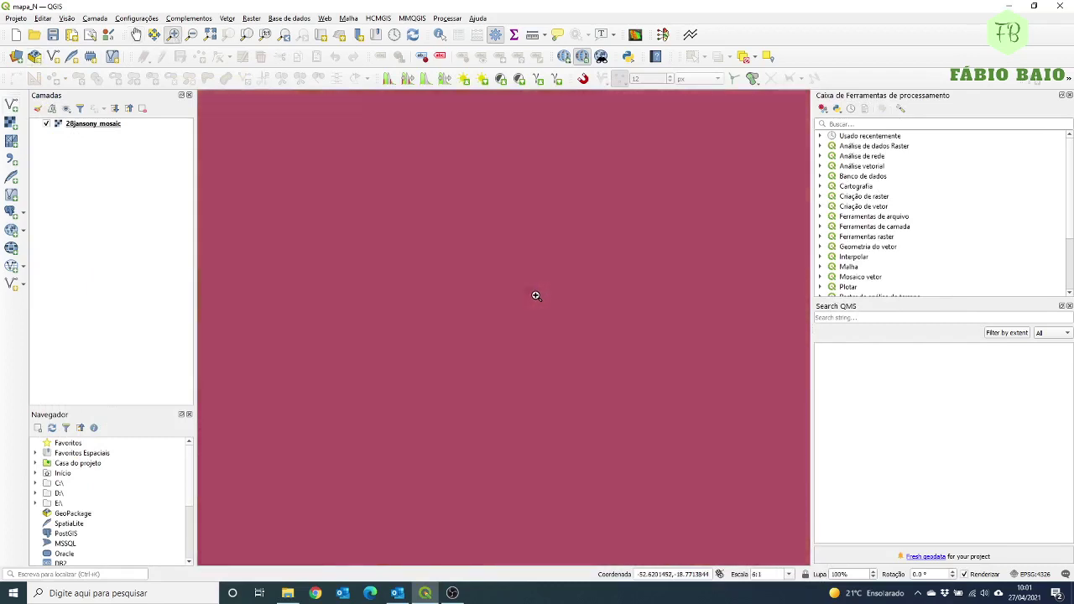
scroll(535, 295, down, 4)
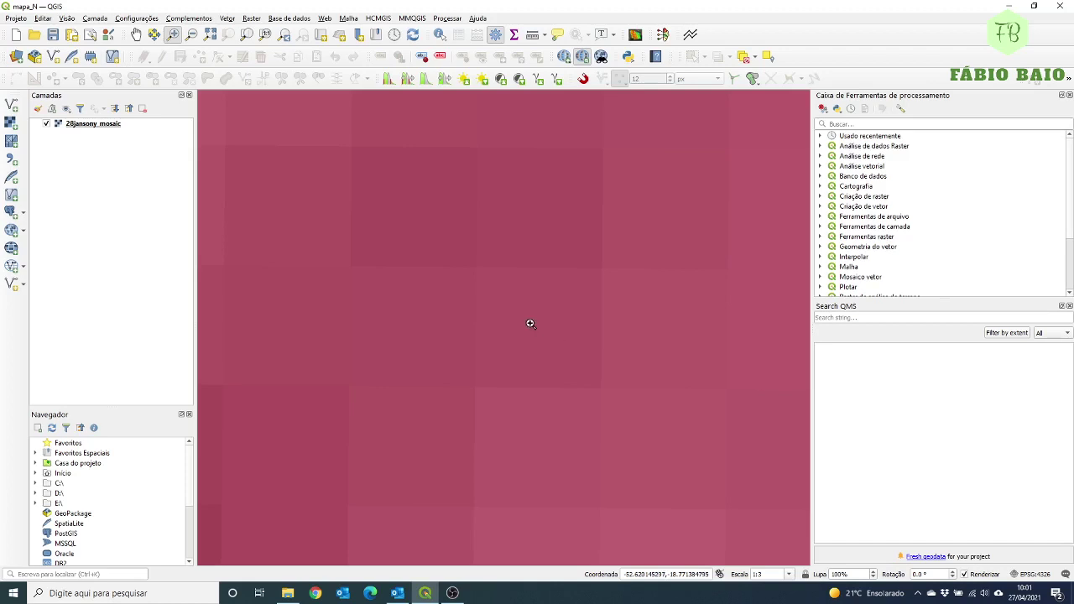
click(532, 36)
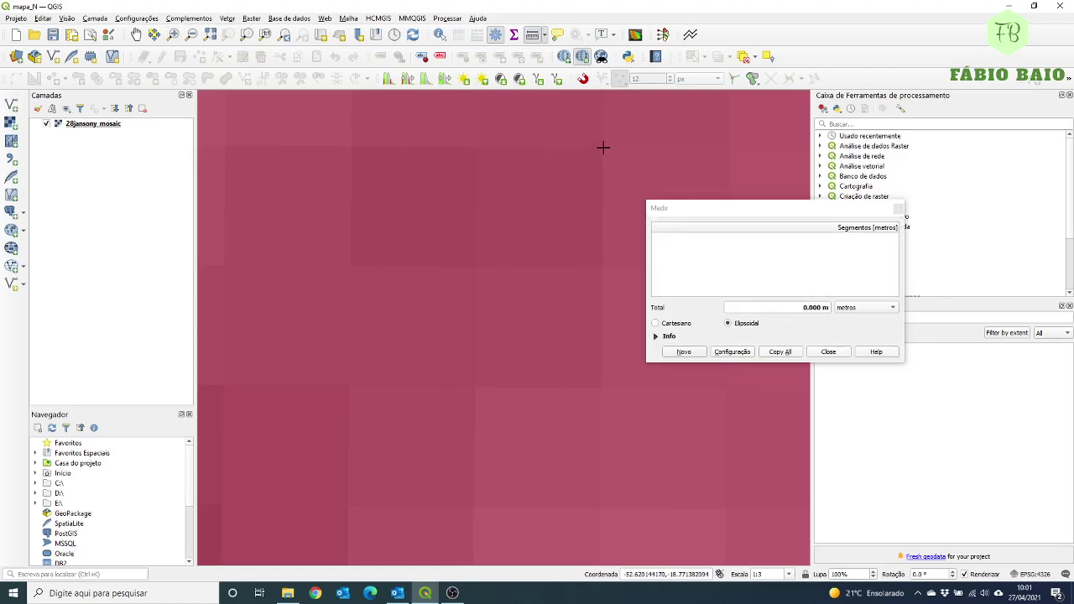
click(898, 208)
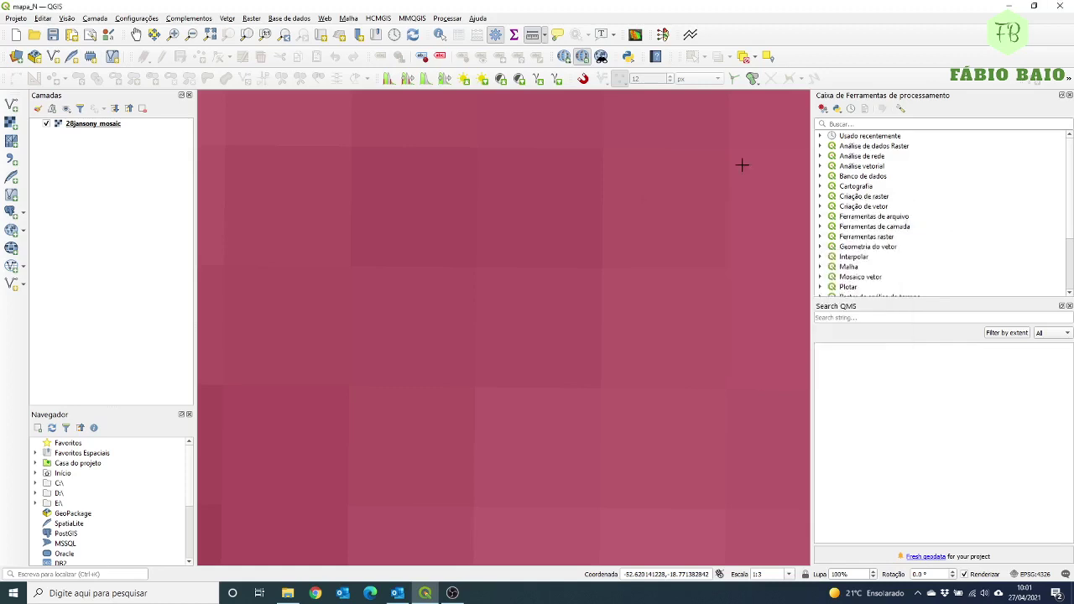
click(534, 36)
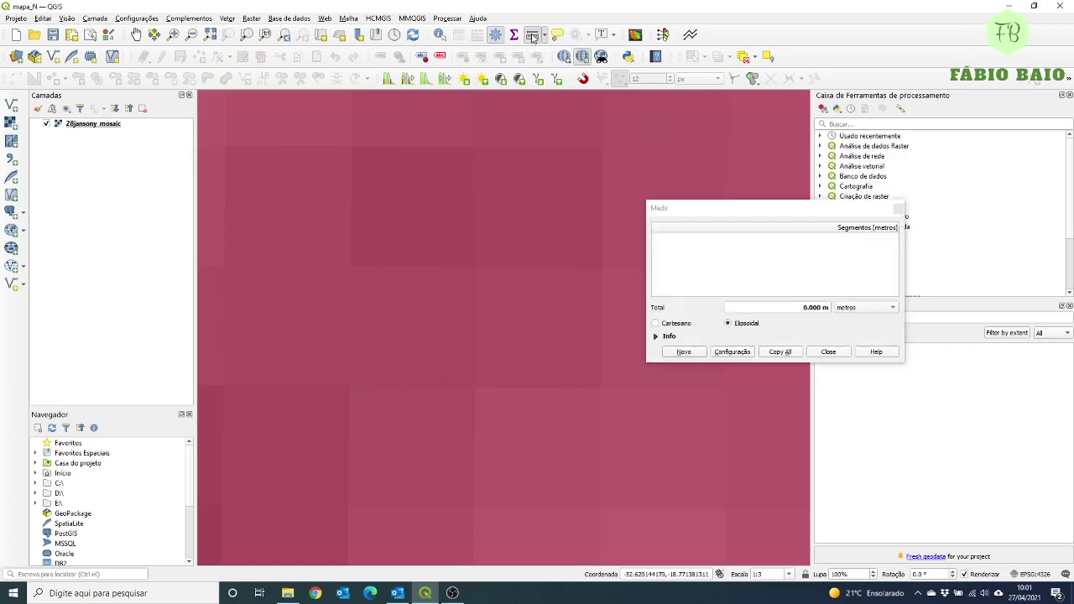
click(602, 148)
click(602, 268)
right_click(598, 313)
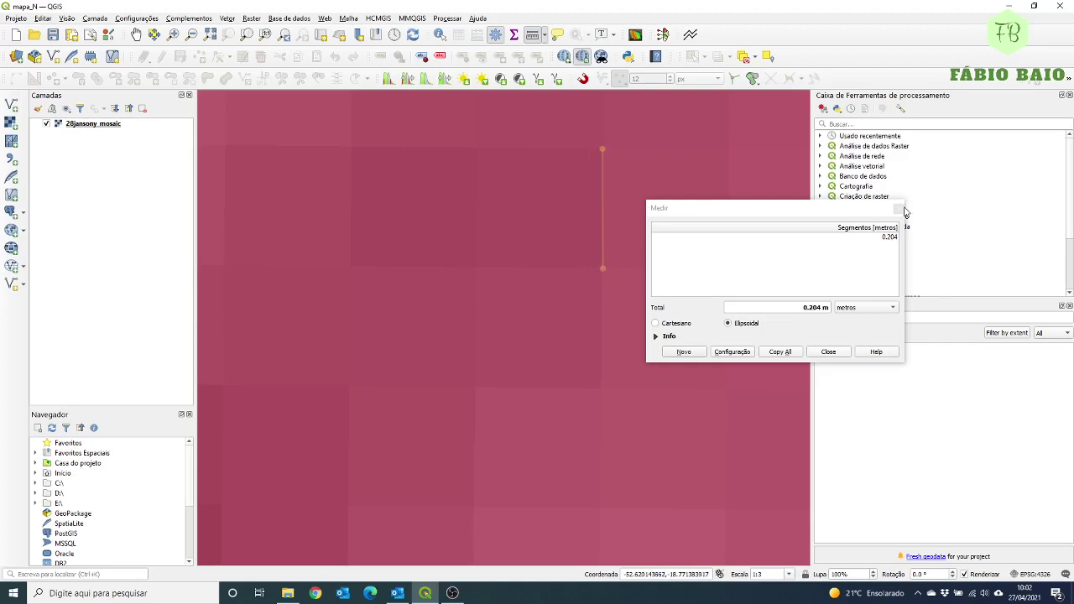
Start a new shapefile layer with the file name milho for the dark diagonal strip in the eastern half of the mosaic.
click(898, 209)
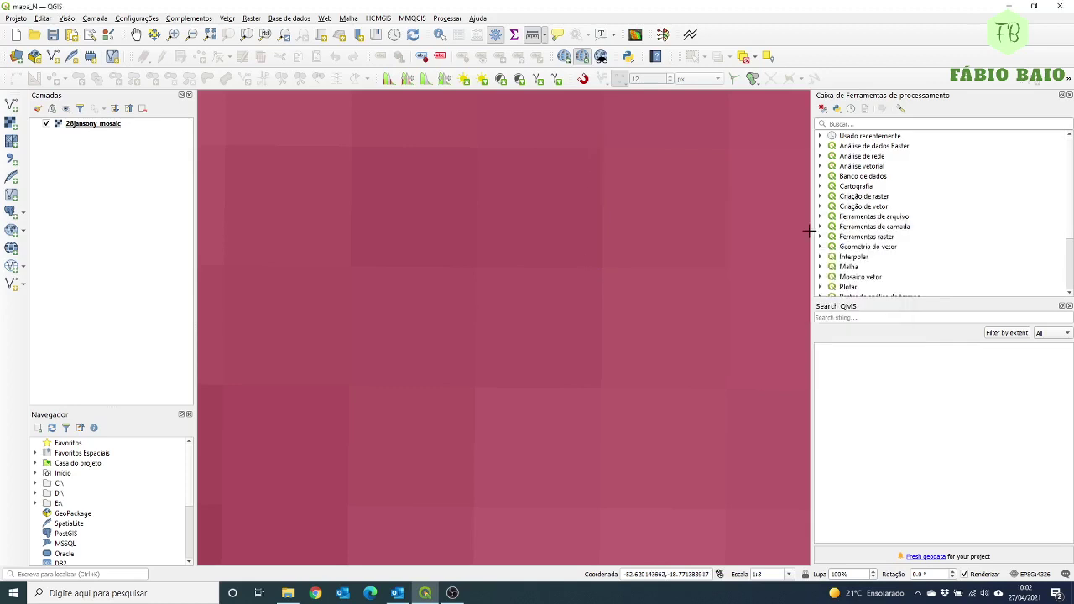
right_click(94, 125)
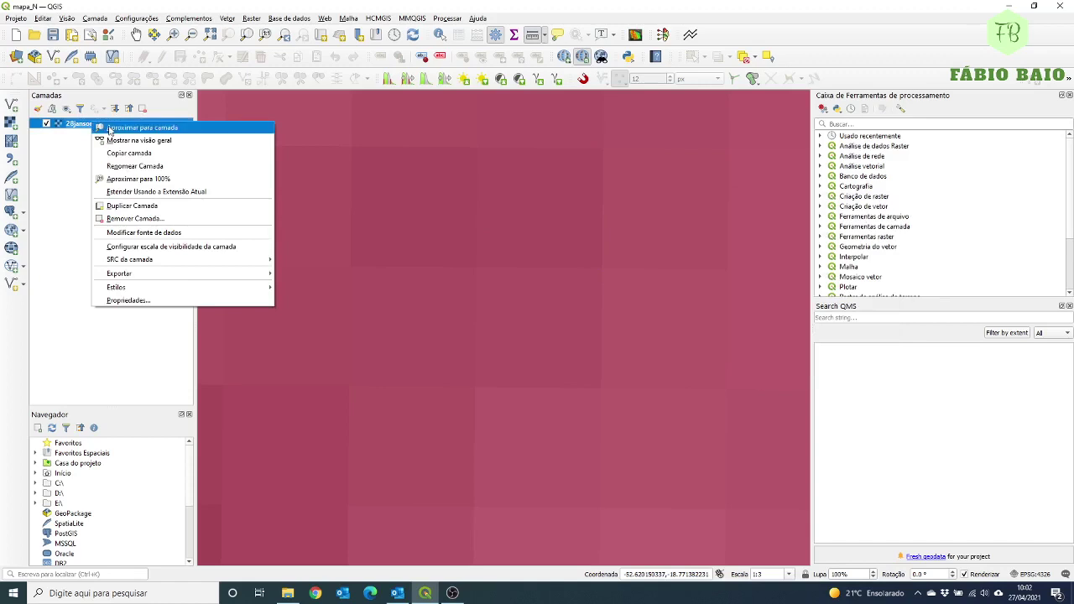
click(110, 130)
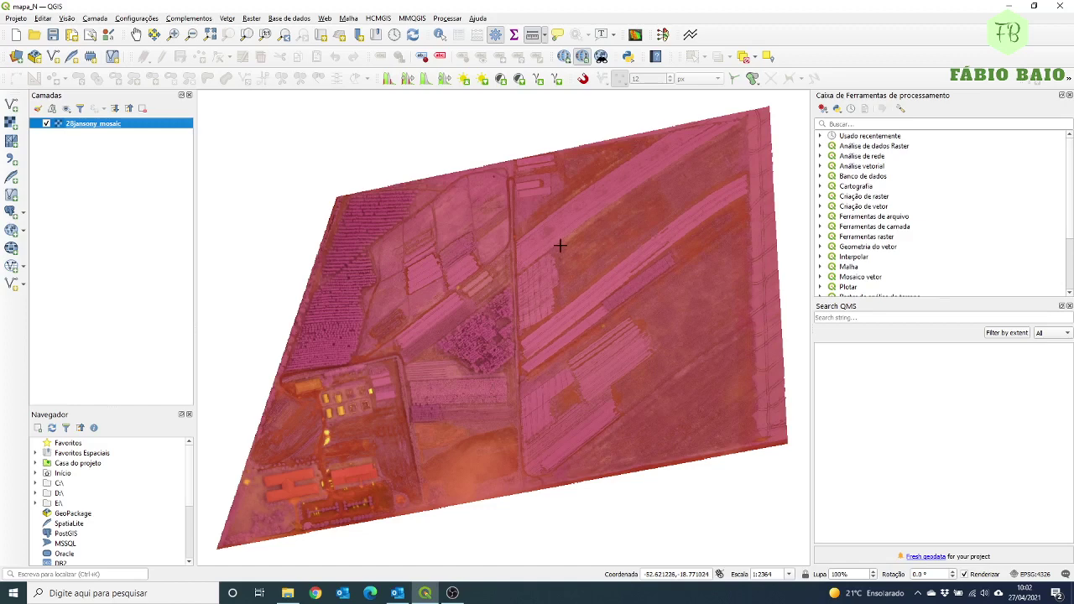
click(174, 35)
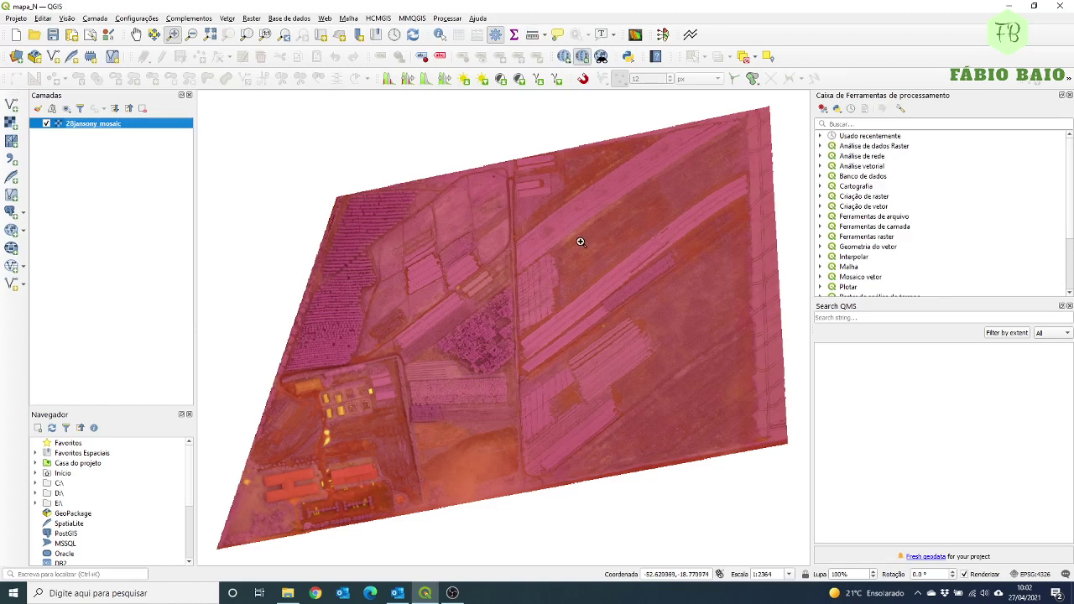
drag(580, 240, 695, 332)
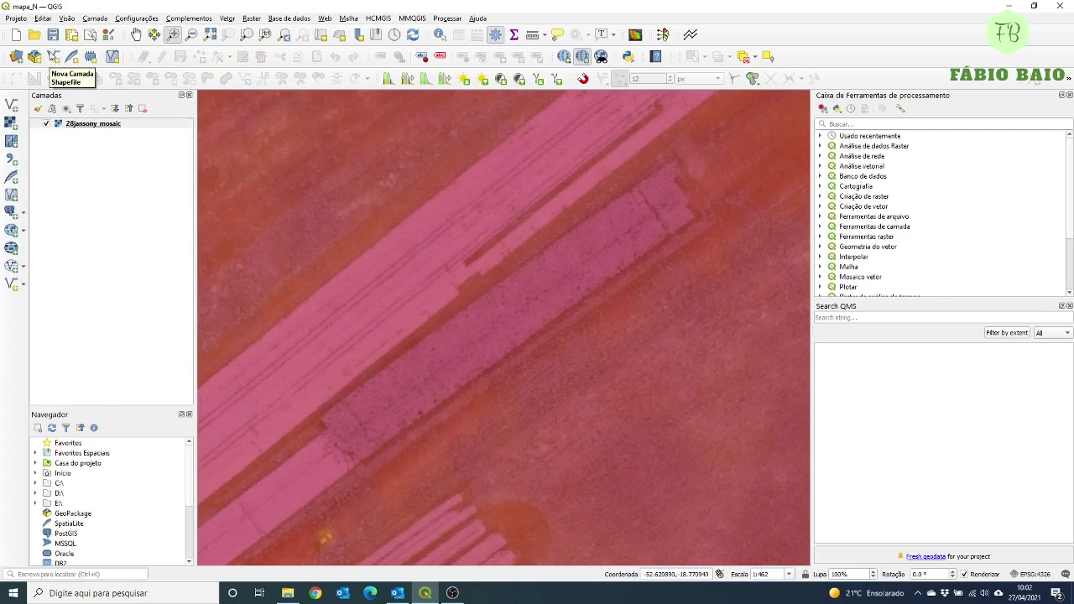
click(53, 57)
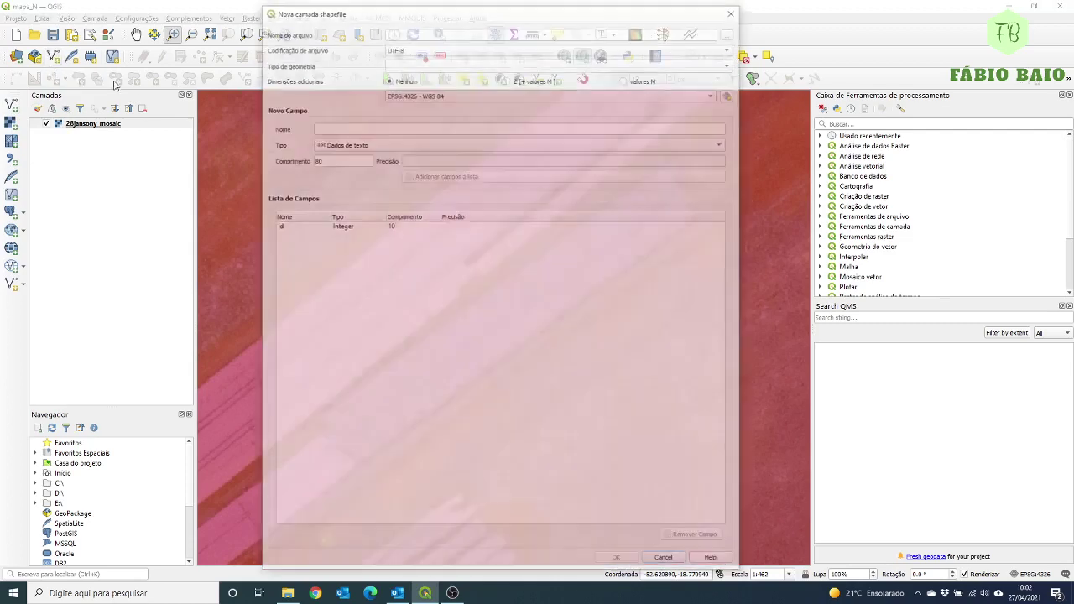
drag(430, 12, 408, 49)
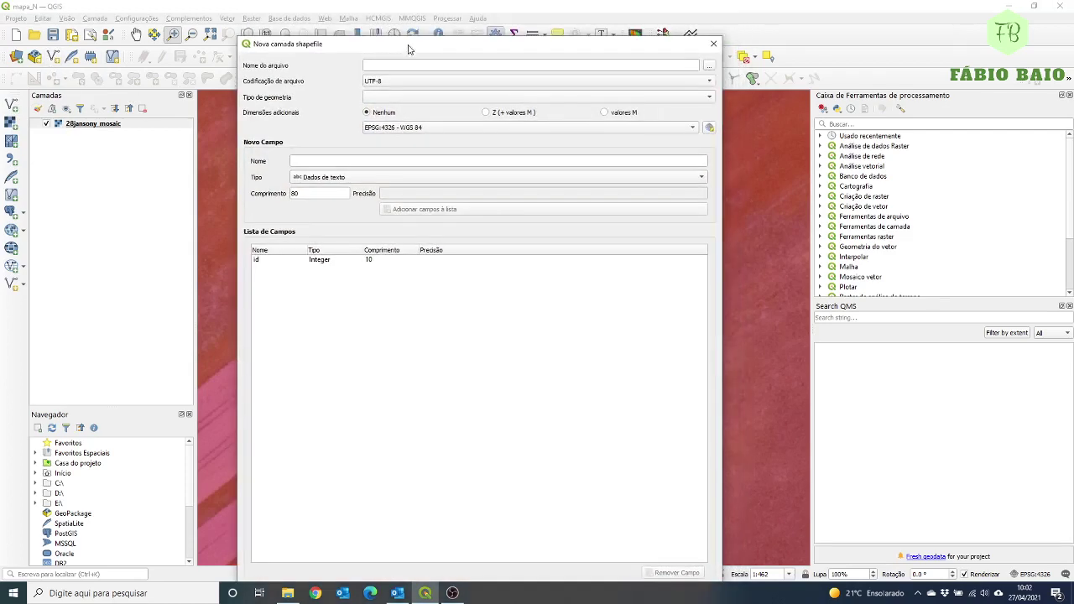
click(402, 65)
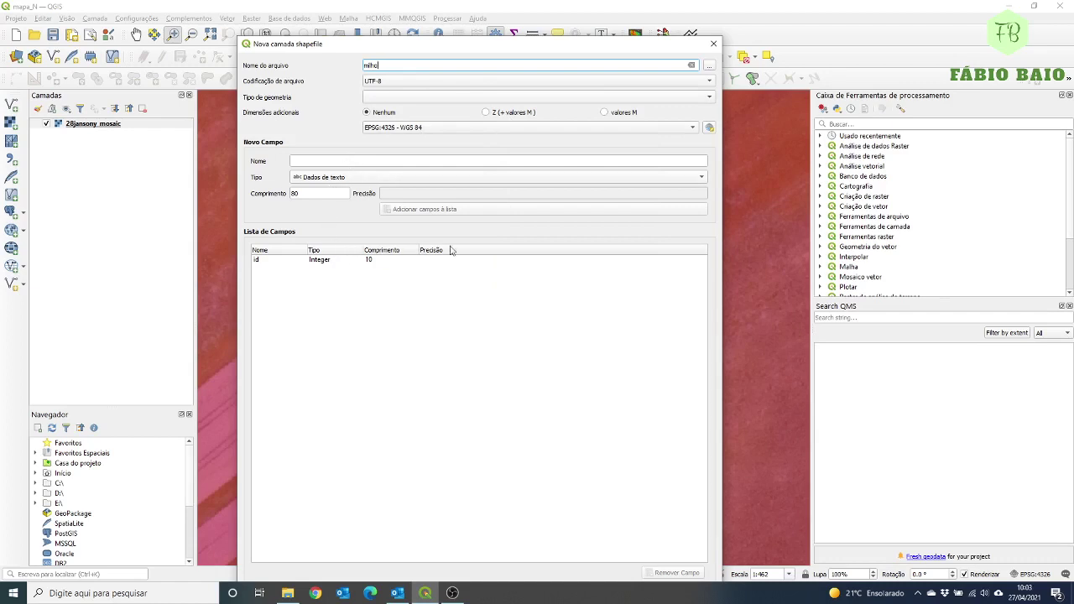
drag(477, 43, 466, 9)
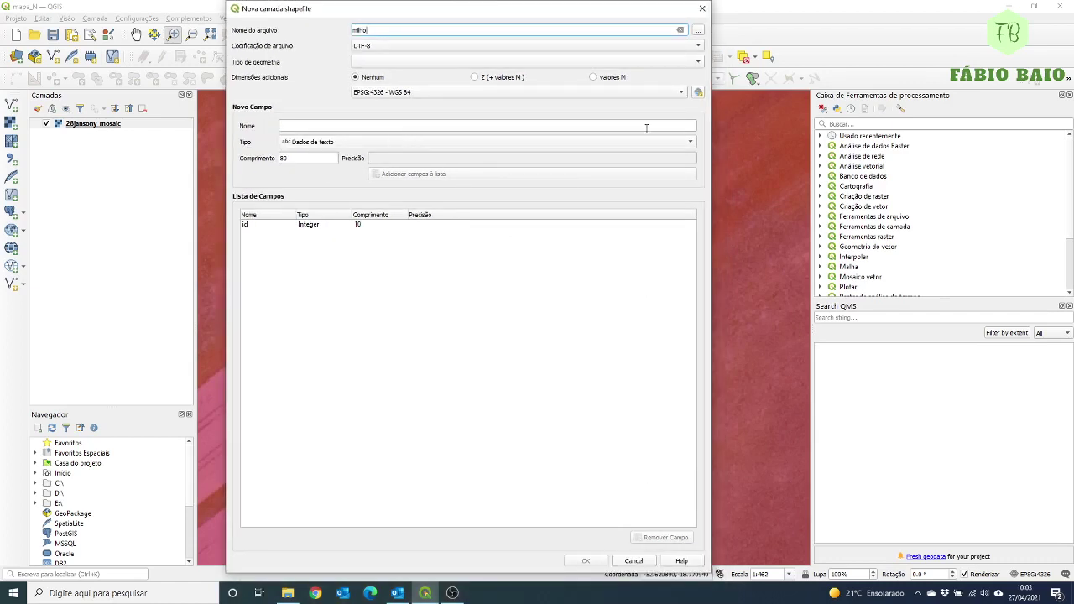
Set the new shapefile's geometry type to Polígono and create the layer.
click(432, 62)
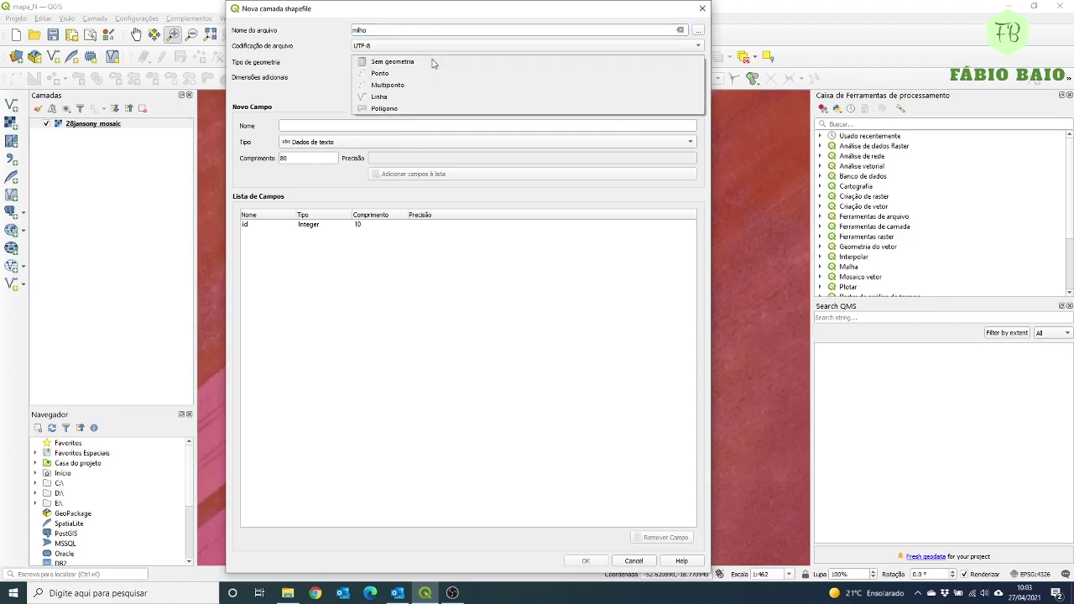
click(389, 110)
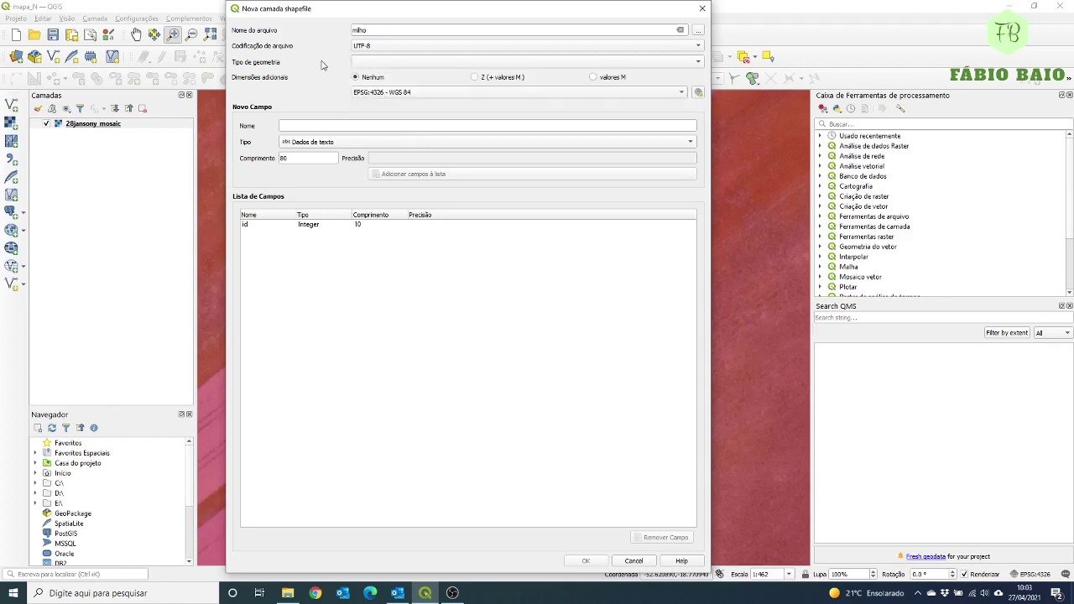
click(380, 66)
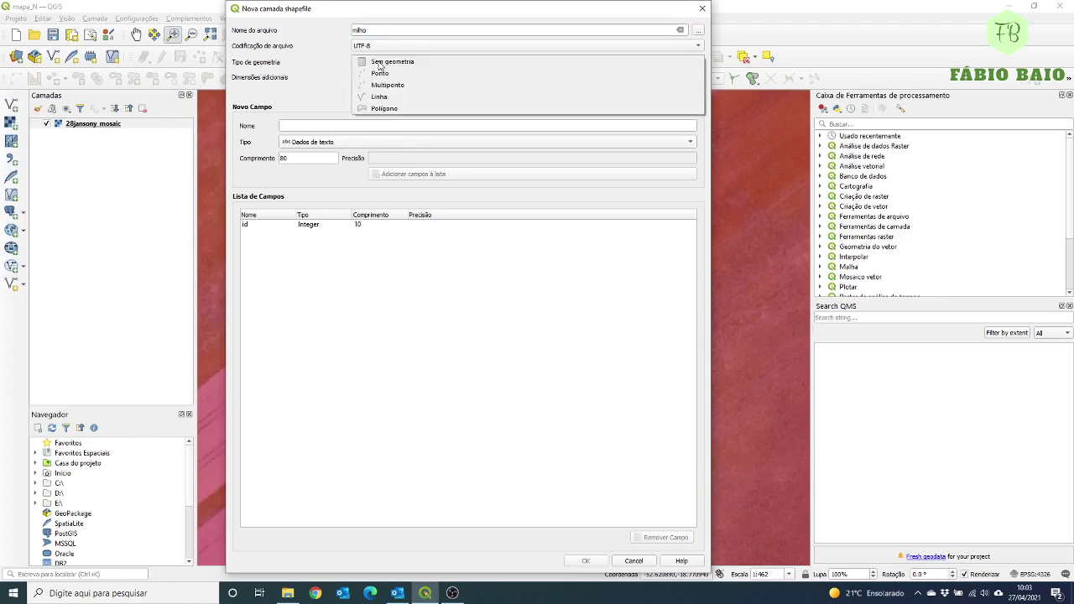
click(383, 109)
click(585, 560)
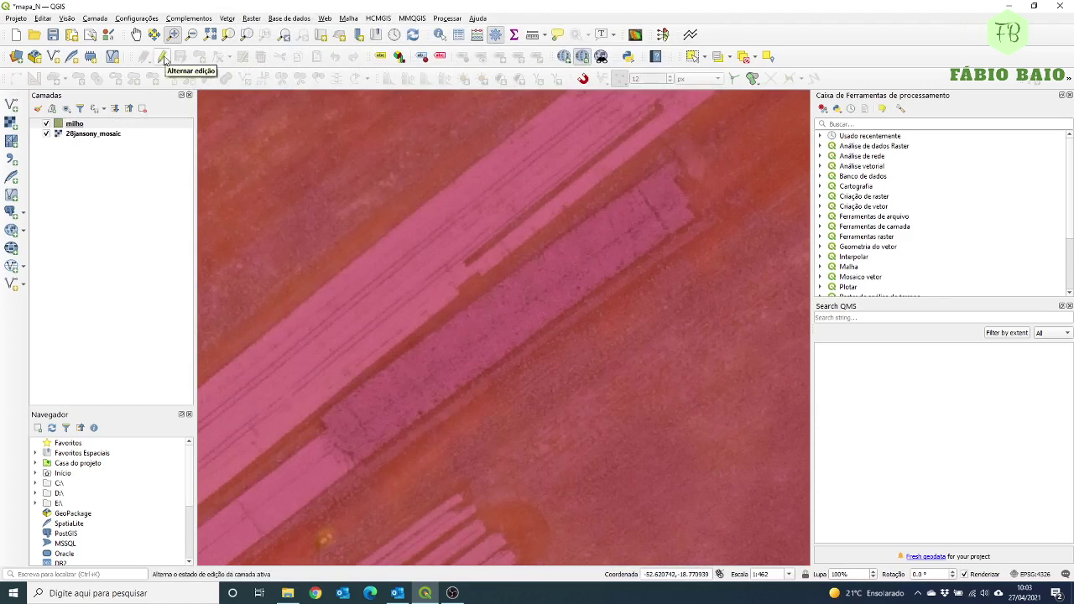
Put the milho layer in editing mode and trace the boundary of the dark diagonal strip as one polygon.
click(75, 124)
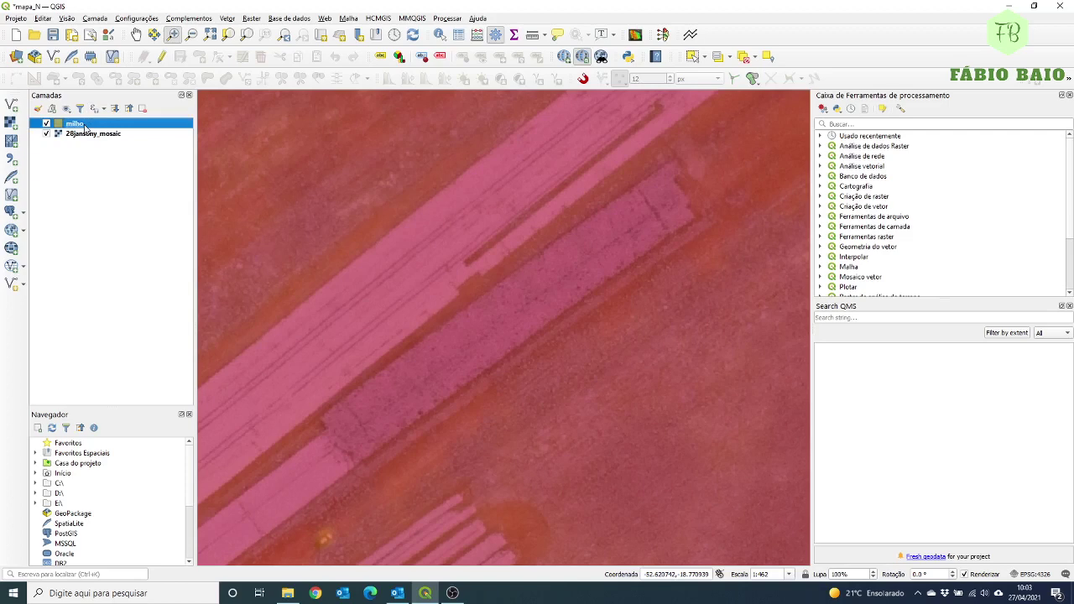
click(164, 57)
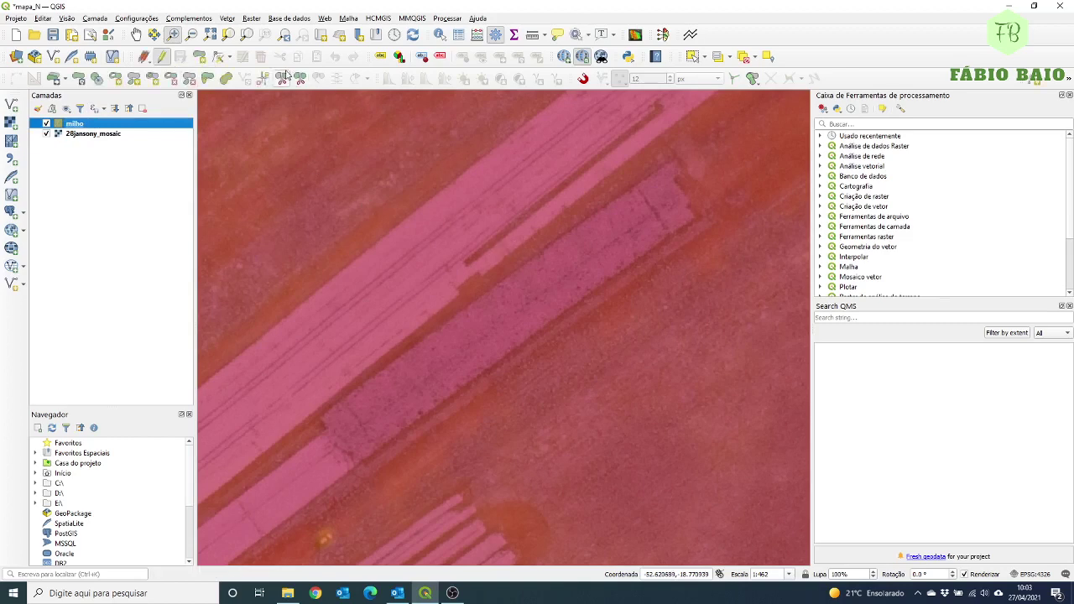
click(200, 61)
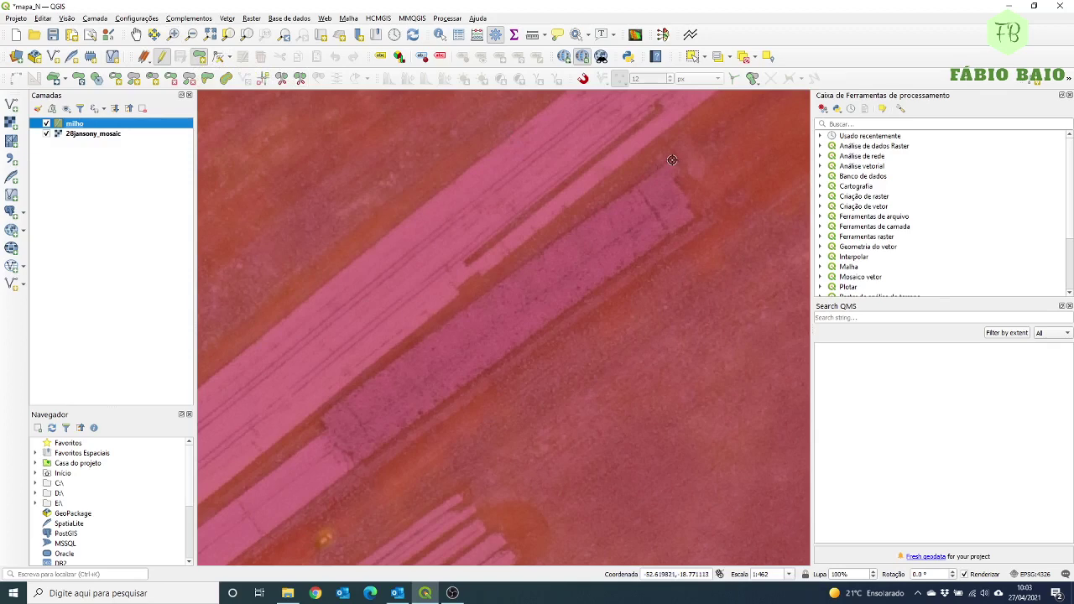
click(600, 209)
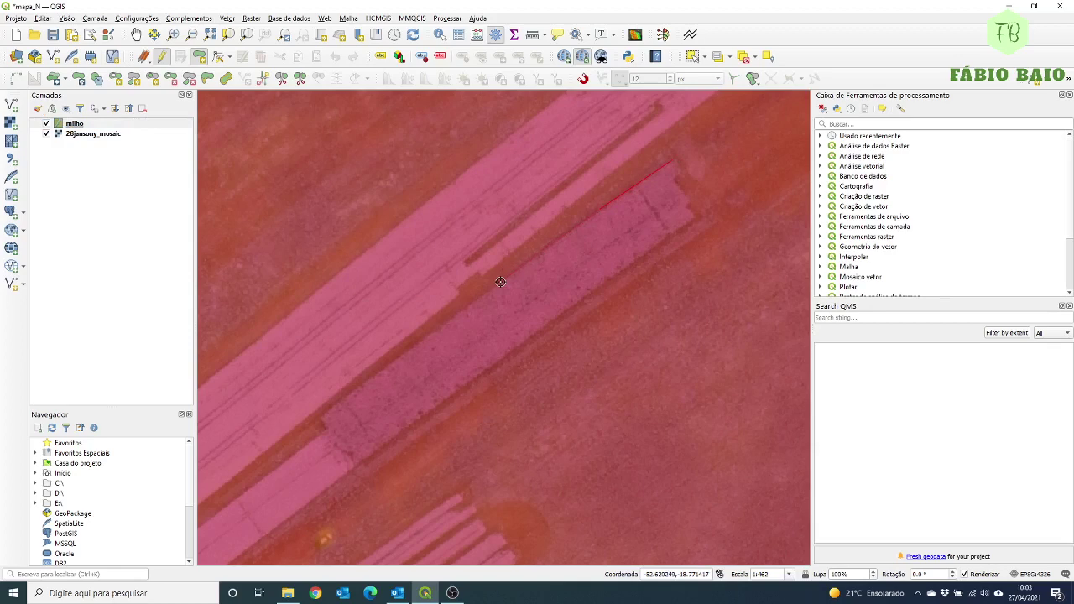
click(425, 339)
click(316, 424)
click(336, 444)
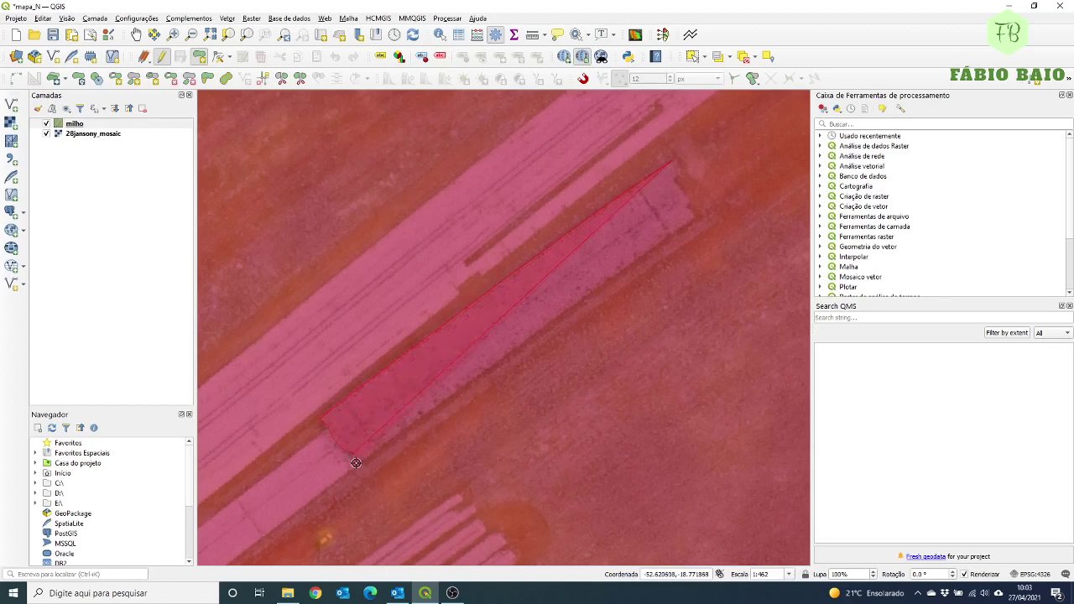
click(366, 460)
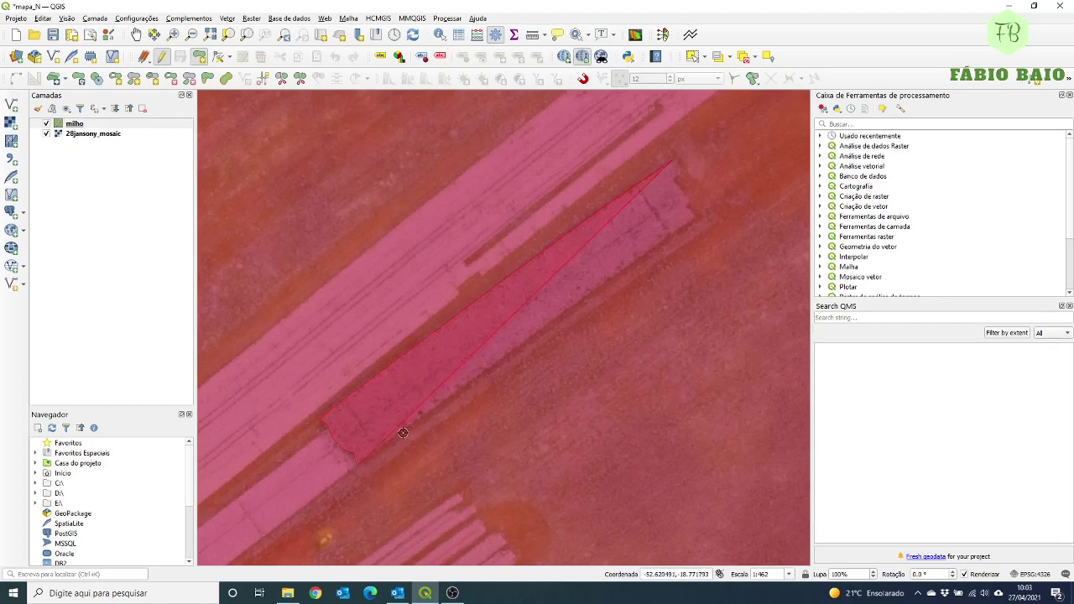
click(547, 322)
click(638, 258)
click(696, 218)
right_click(705, 160)
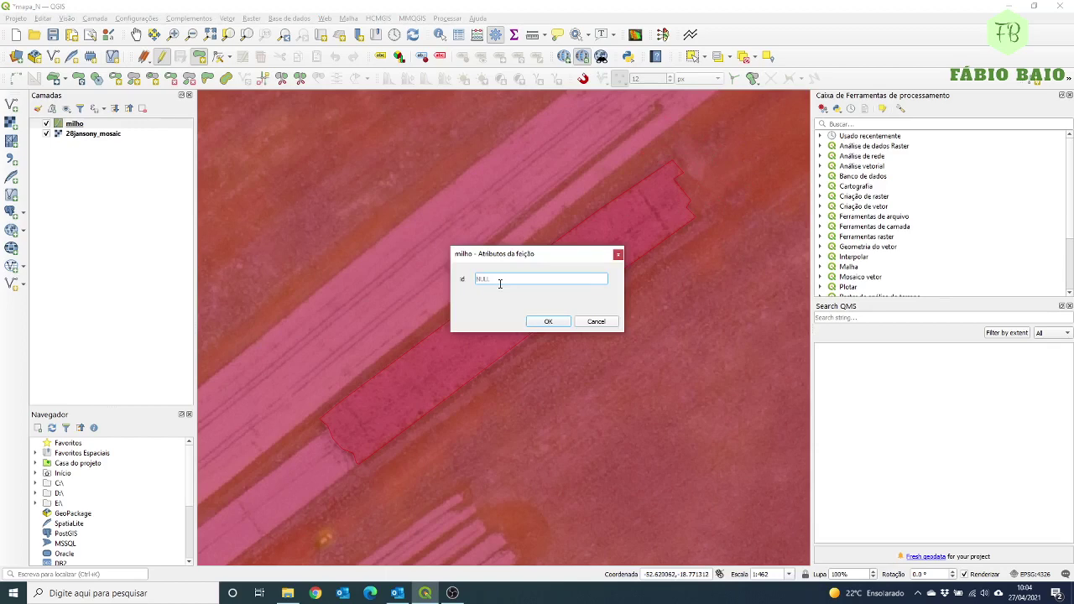
Give the new polygon the id 1 and save the milho layer's edits, ending its editing mode.
text(1)
click(547, 322)
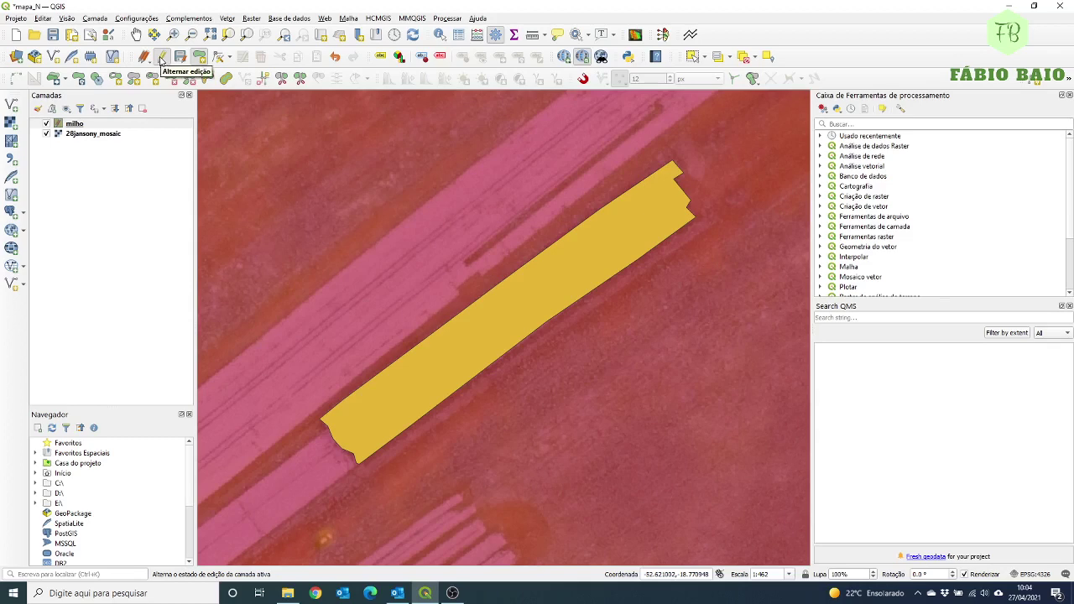
click(162, 60)
click(501, 300)
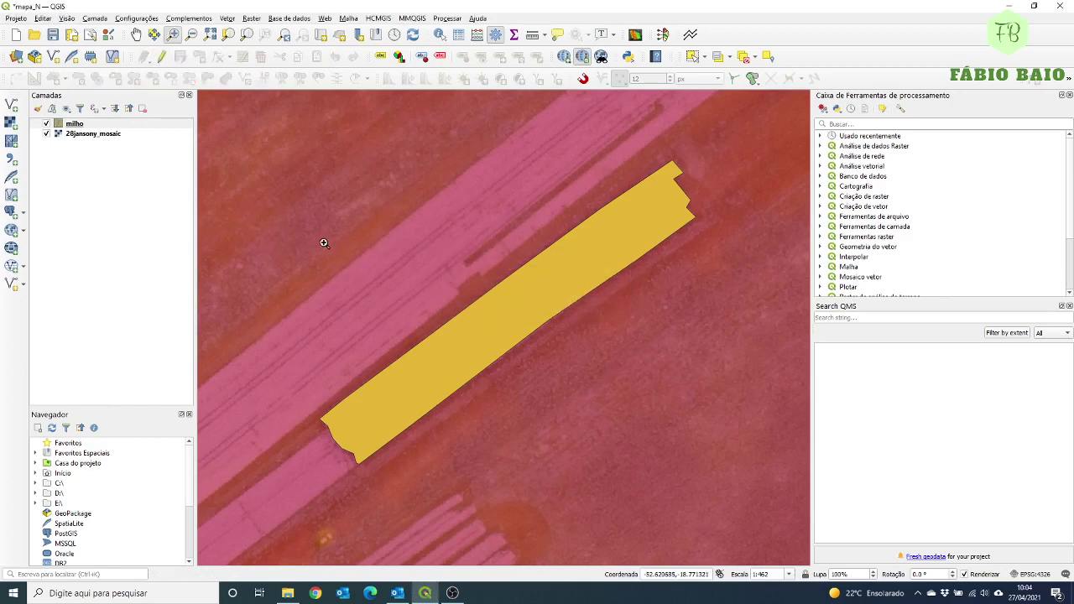
Change the milho layer's fill symbol from Simple Fill to Contorno: Simple Line in its symbology.
click(56, 124)
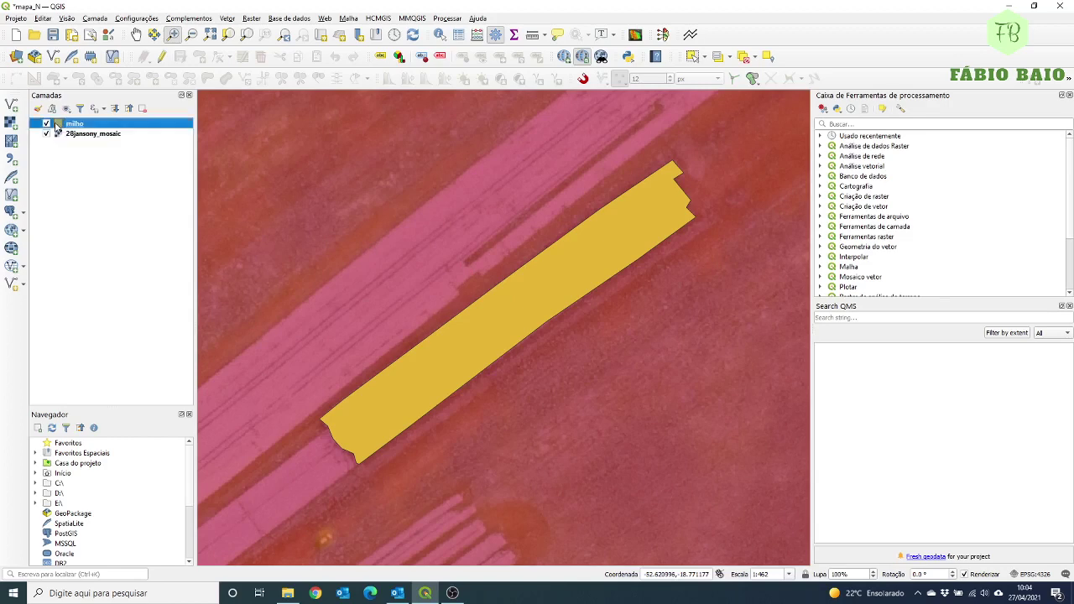
double_click(55, 124)
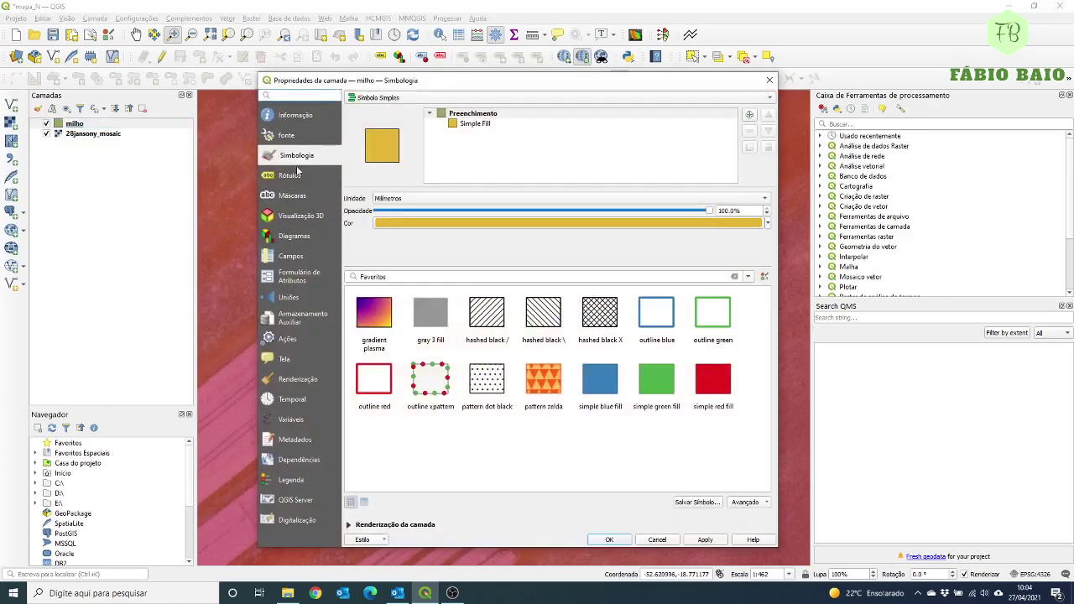
click(475, 126)
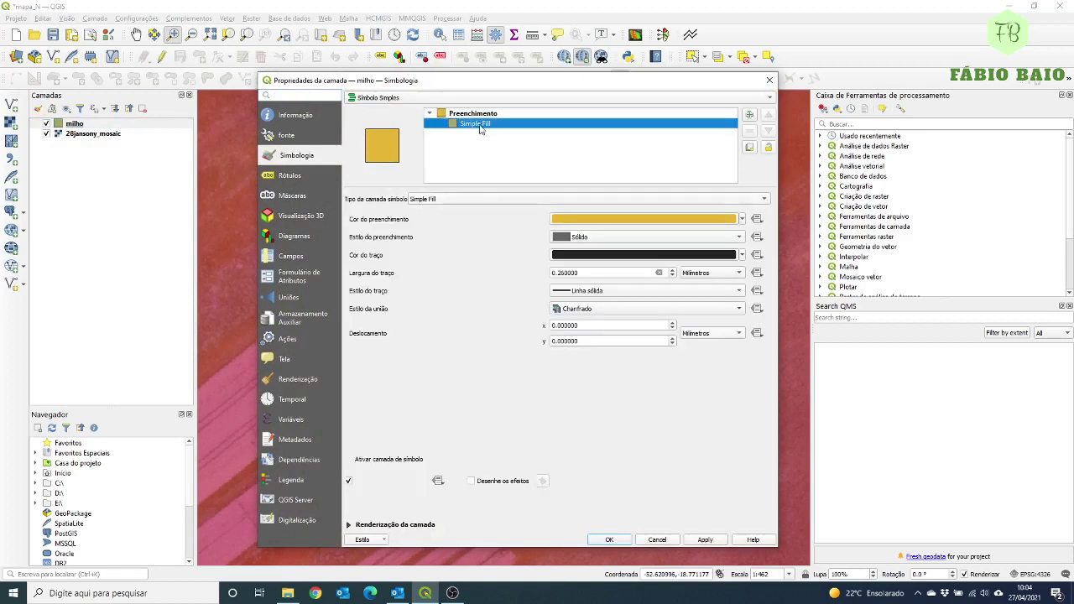
click(459, 199)
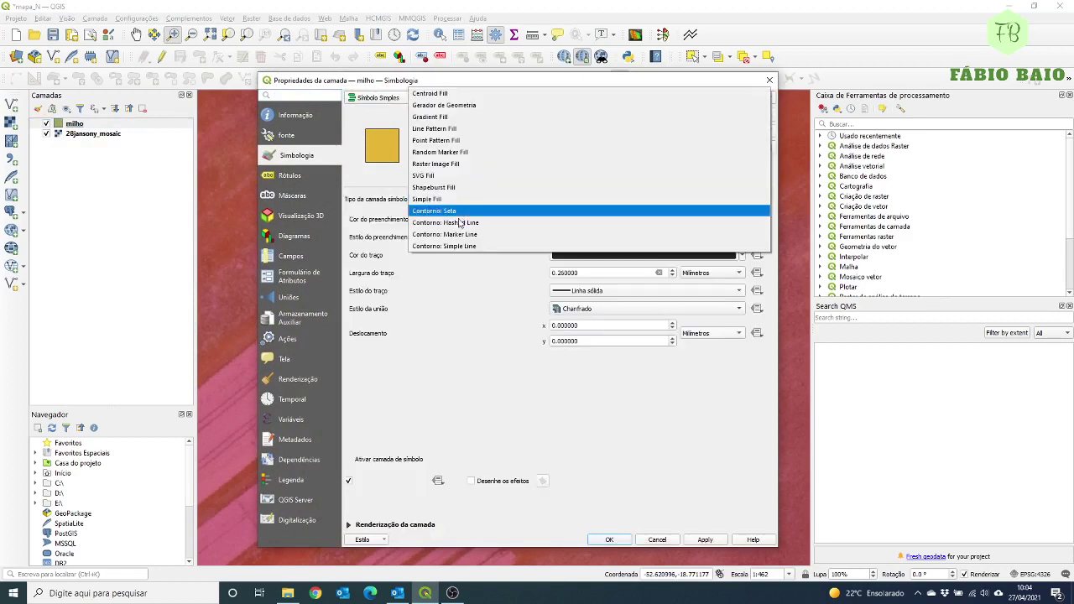
click(458, 247)
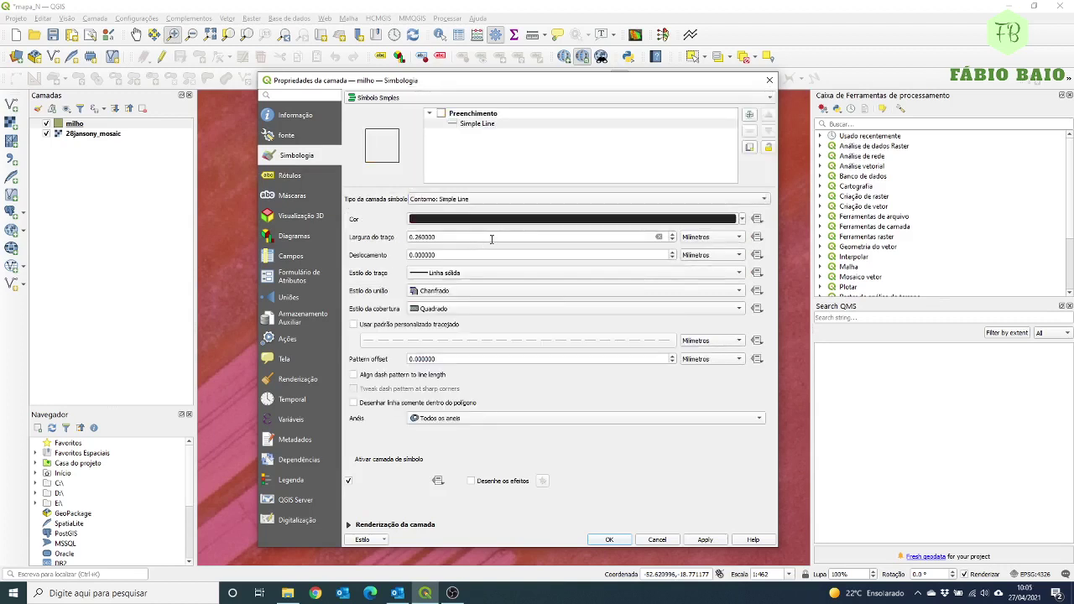
Set the milho layer's outline colour to strong blue, apply the style, and save the project.
click(743, 221)
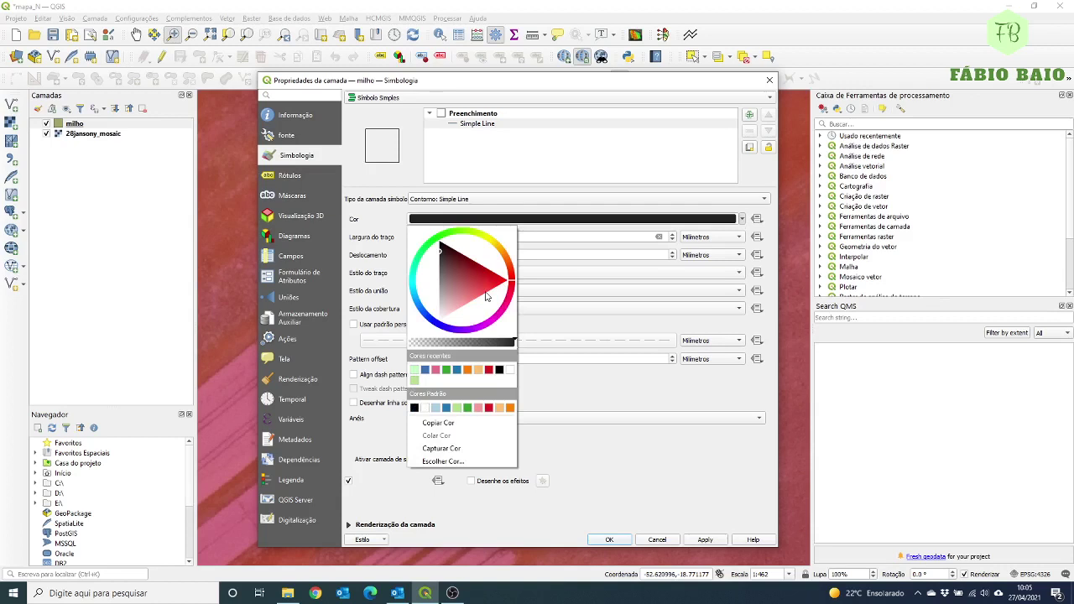
click(445, 325)
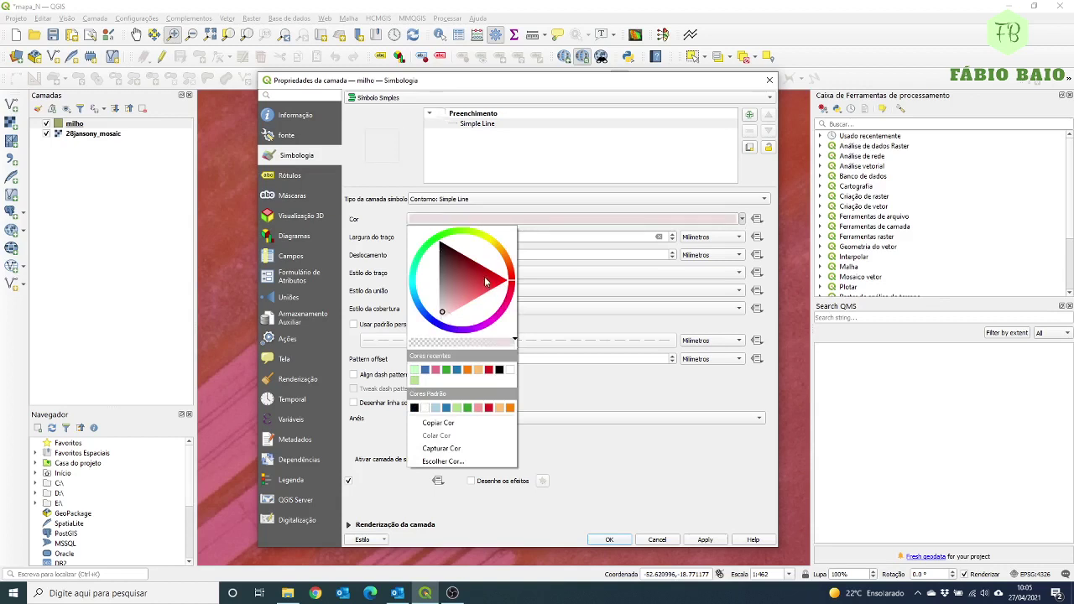
mouse_move(466, 302)
mouse_down()
mouse_move(461, 327)
mouse_move(508, 282)
mouse_move(501, 313)
mouse_move(433, 341)
mouse_up()
click(443, 312)
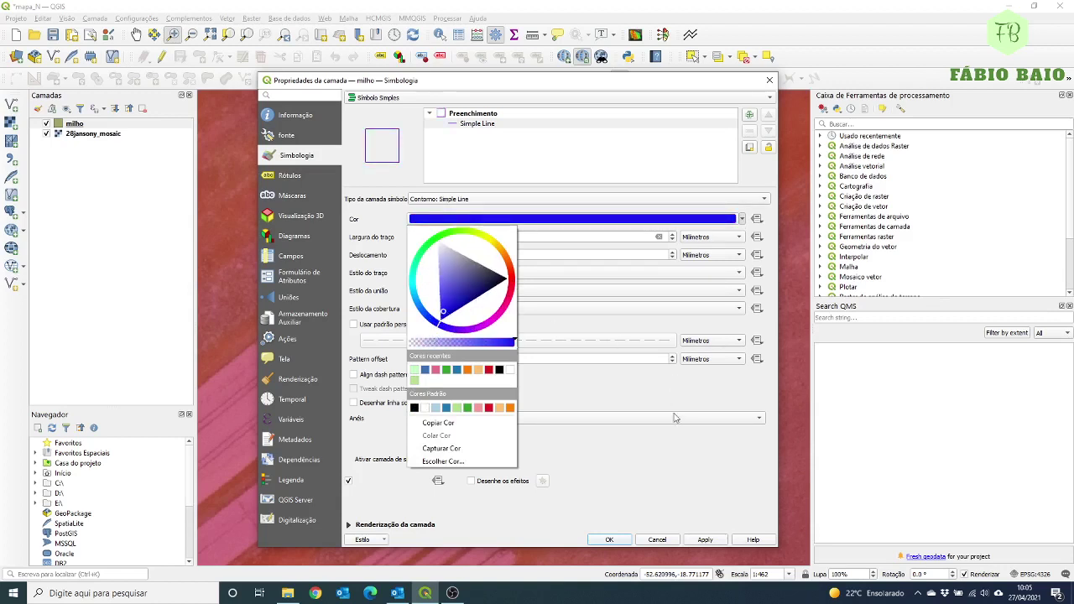
click(704, 541)
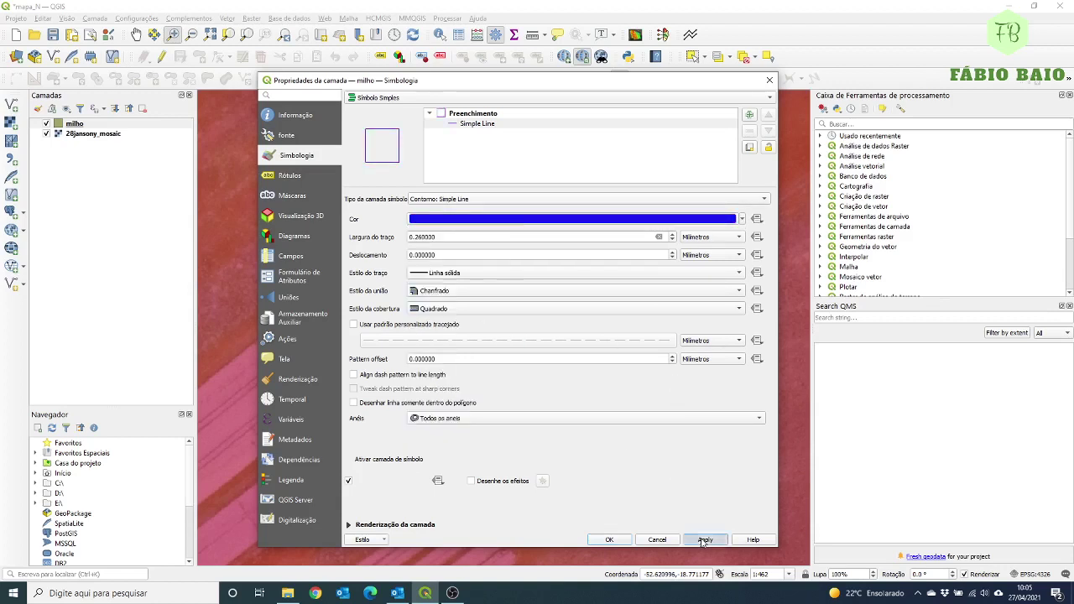
click(610, 541)
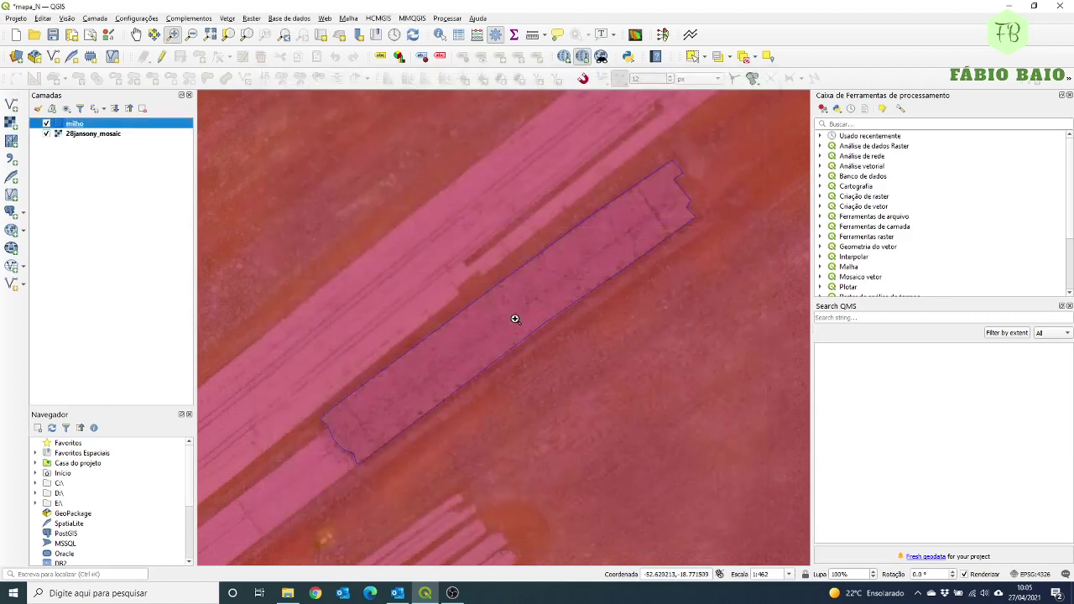
click(53, 36)
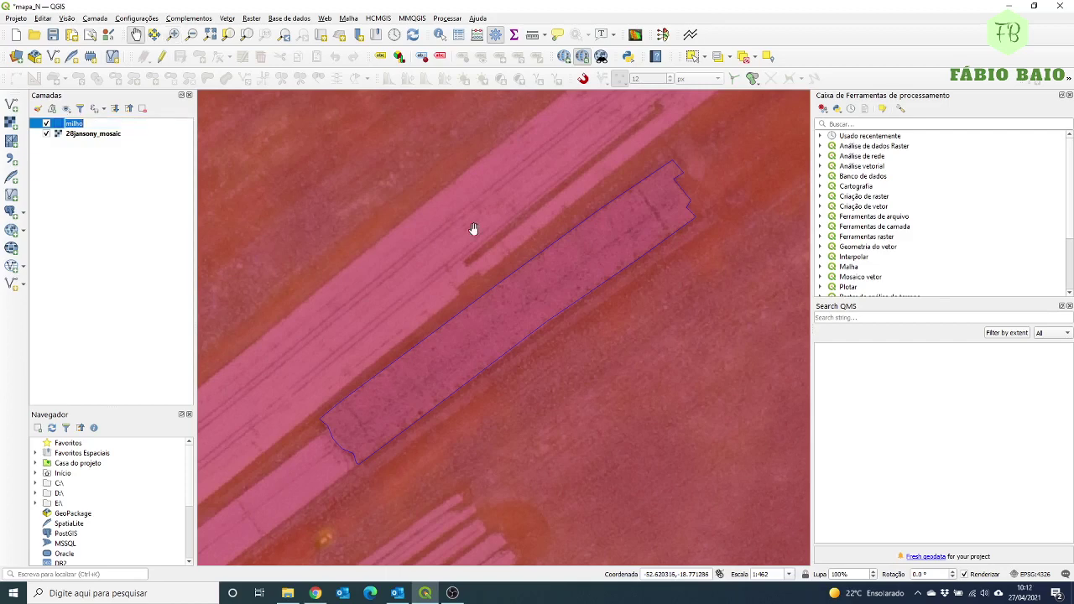
mouse_move(452, 593)
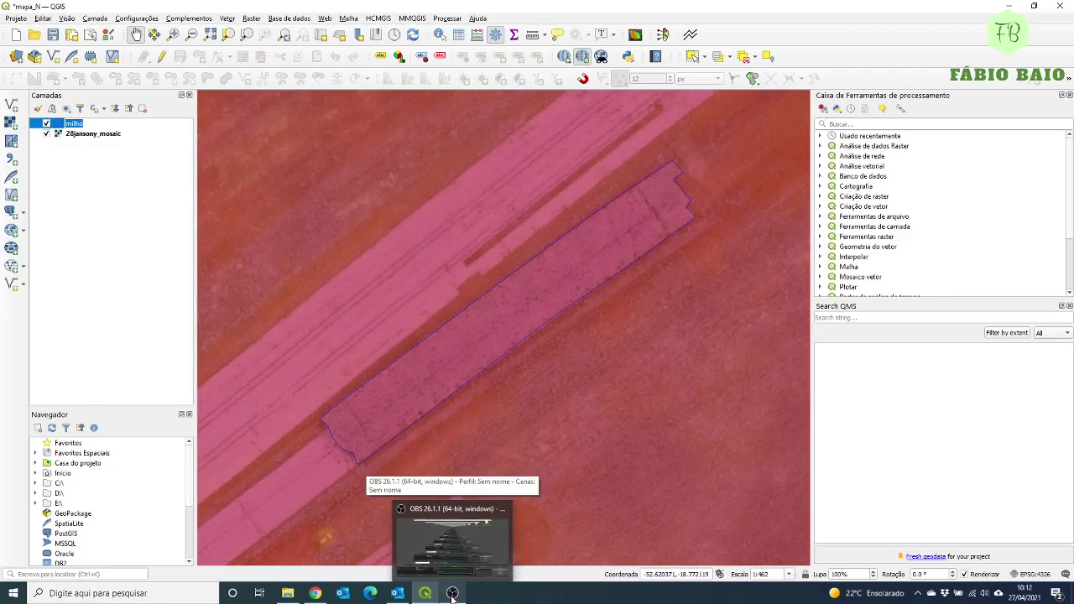
click(452, 593)
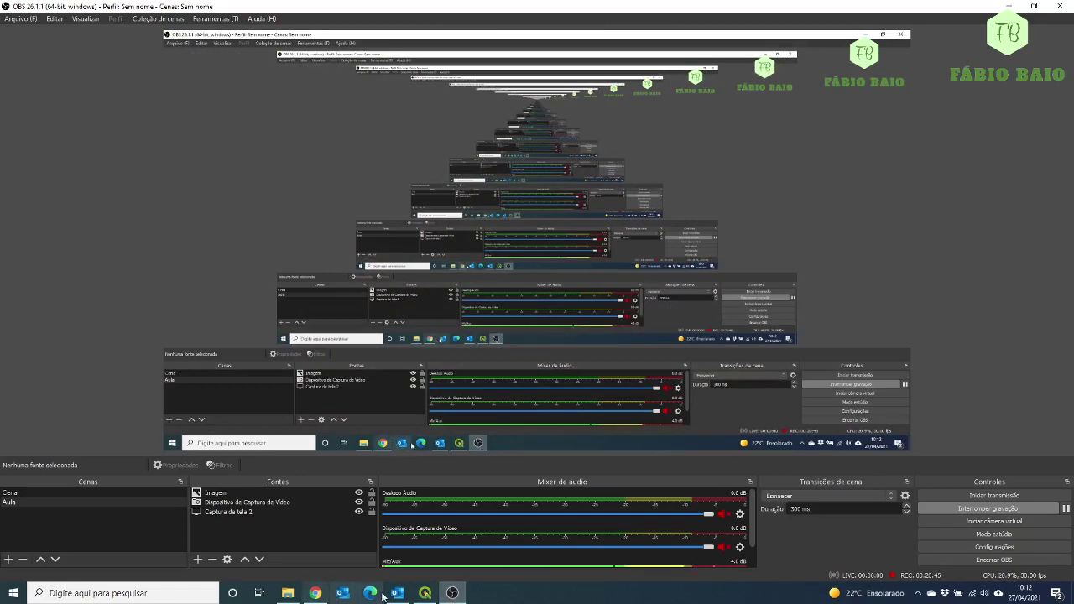
Switch to QGIS and set up a clip by extent of the 28jansony_mosaic raster, calculating the clipping extent from the milho layer.
click(426, 593)
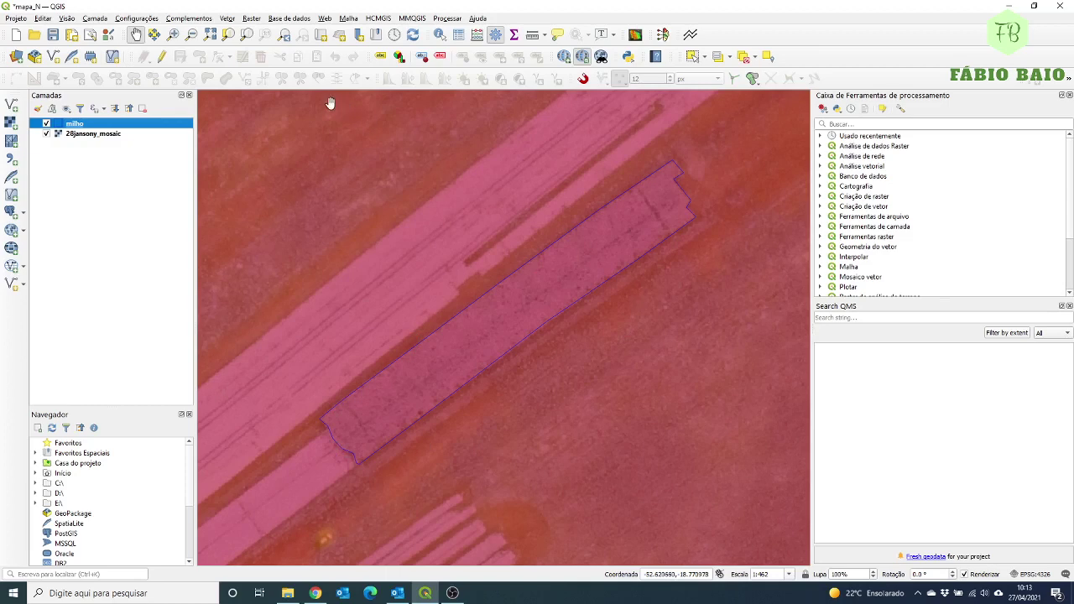
click(102, 138)
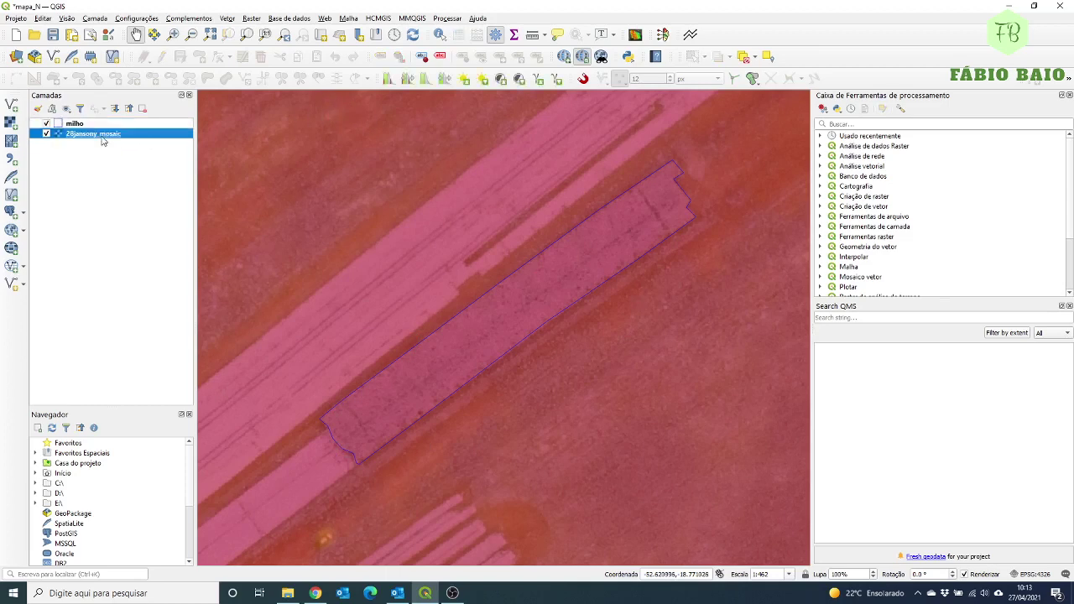
click(254, 18)
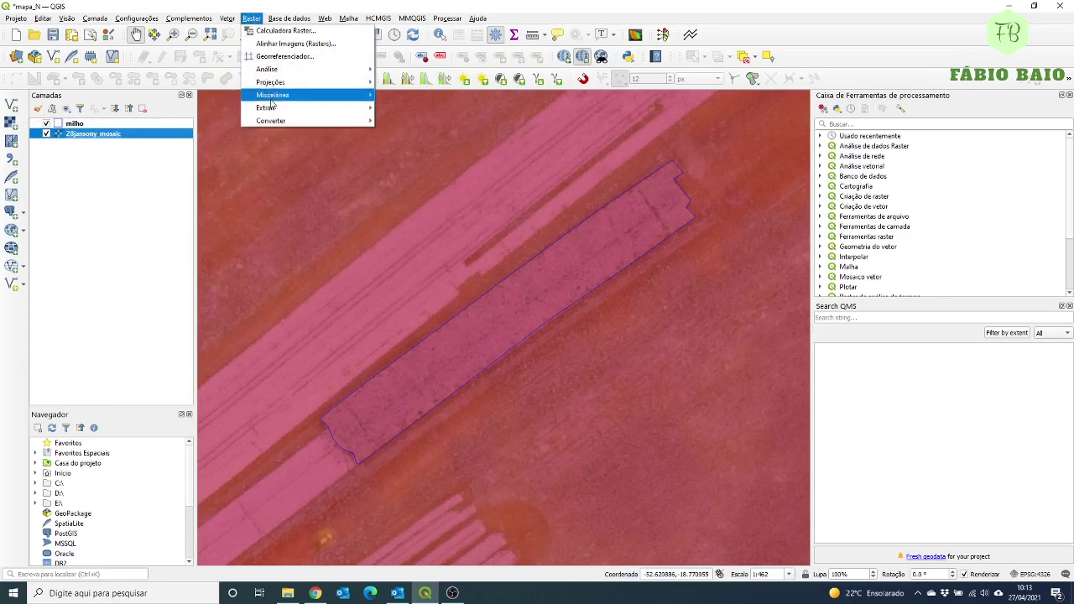
mouse_move(272, 109)
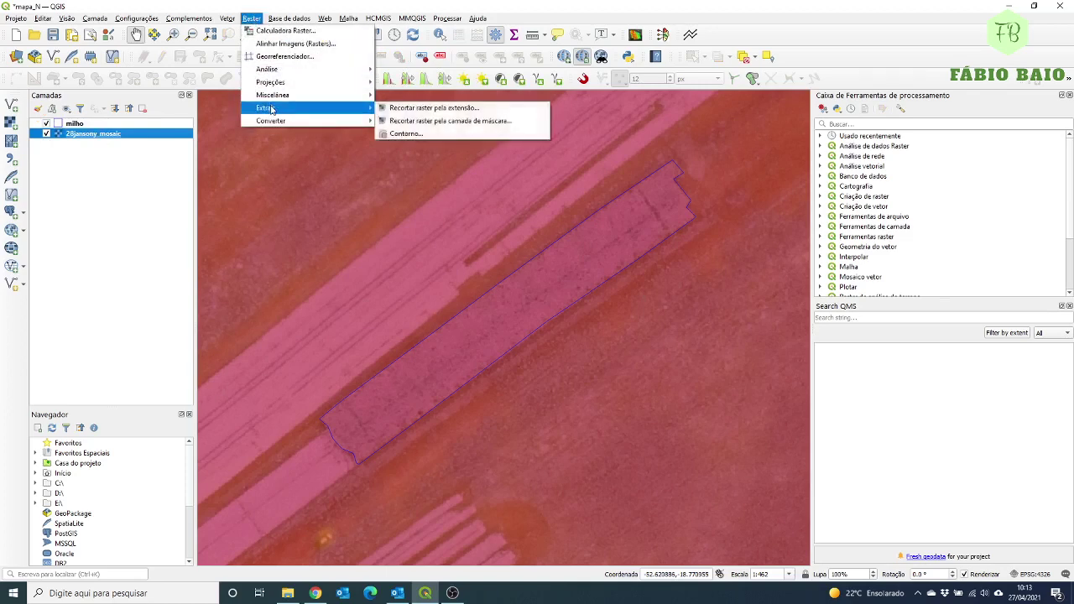
click(422, 109)
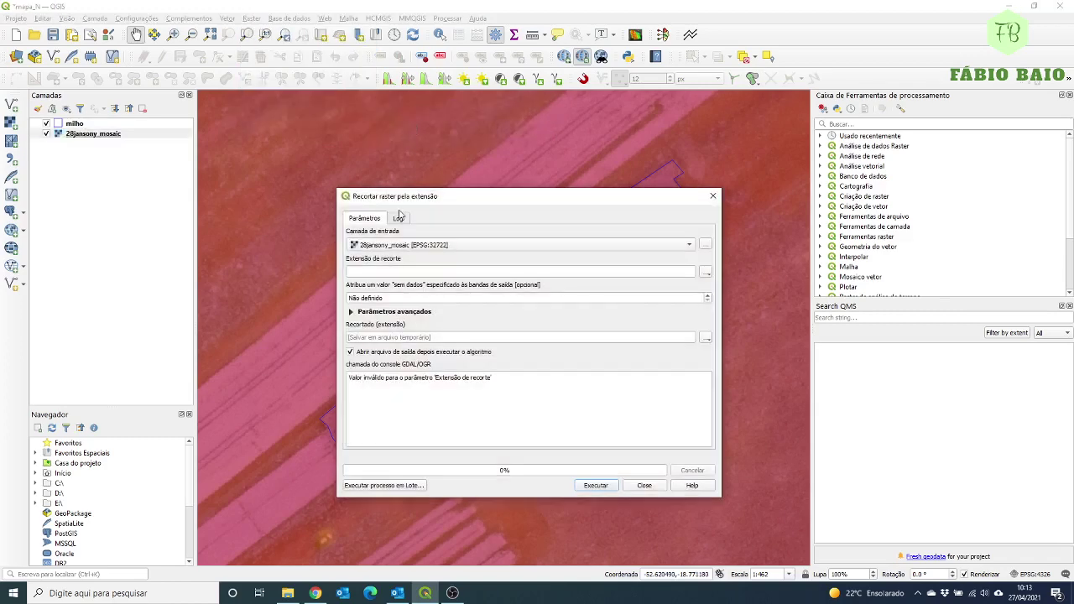
click(473, 248)
click(472, 246)
click(693, 247)
click(693, 246)
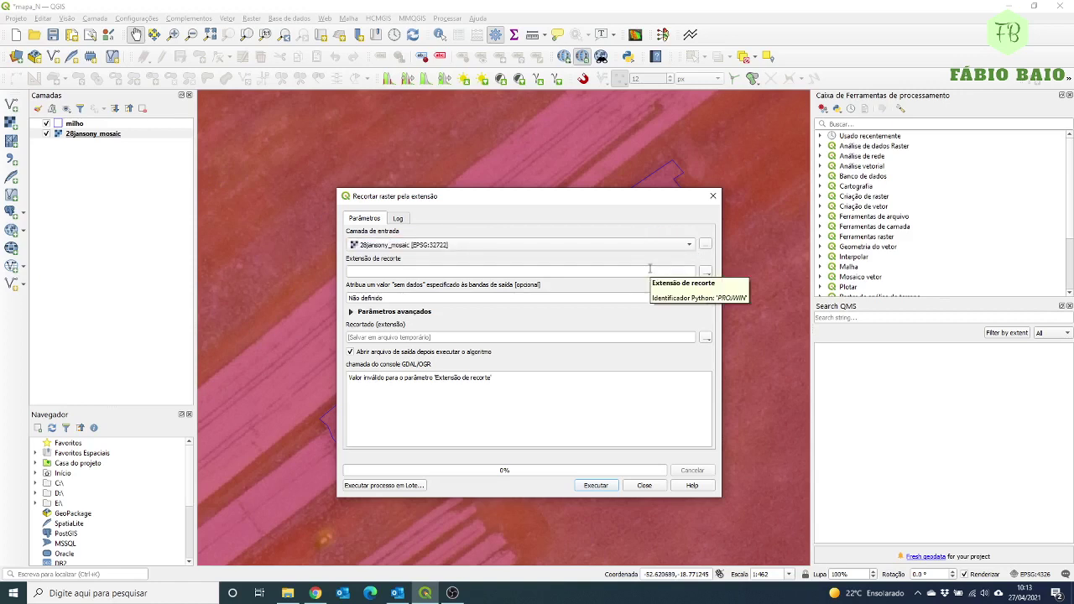
click(708, 274)
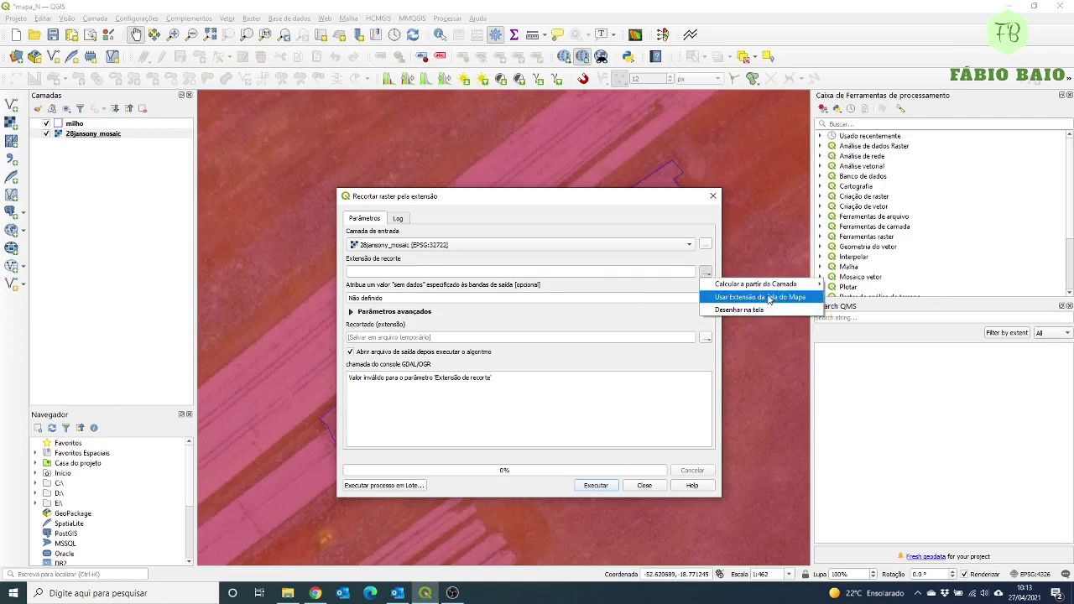
mouse_move(774, 289)
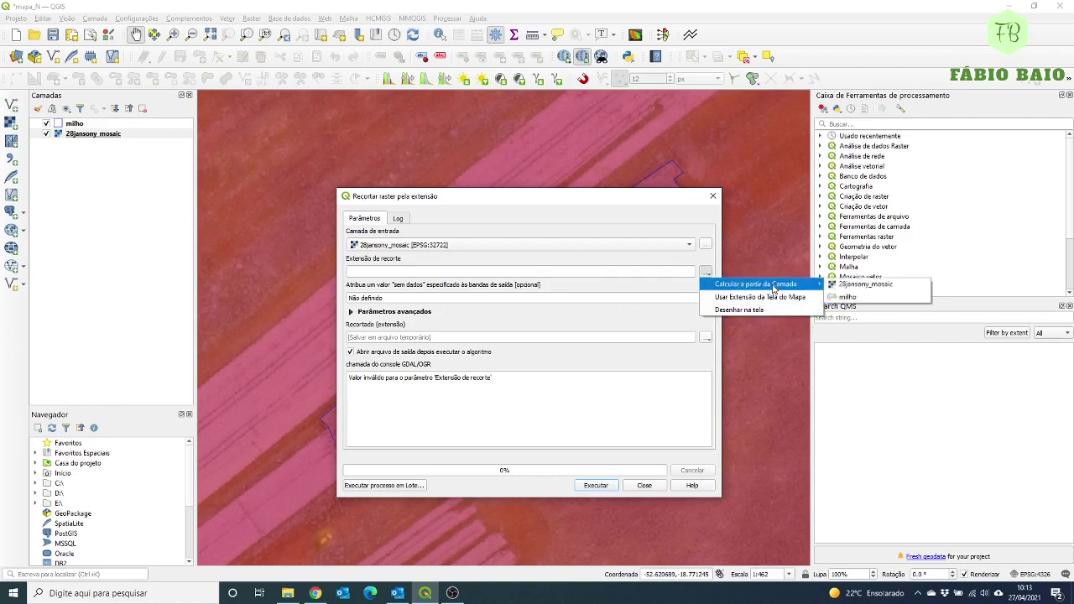
click(845, 298)
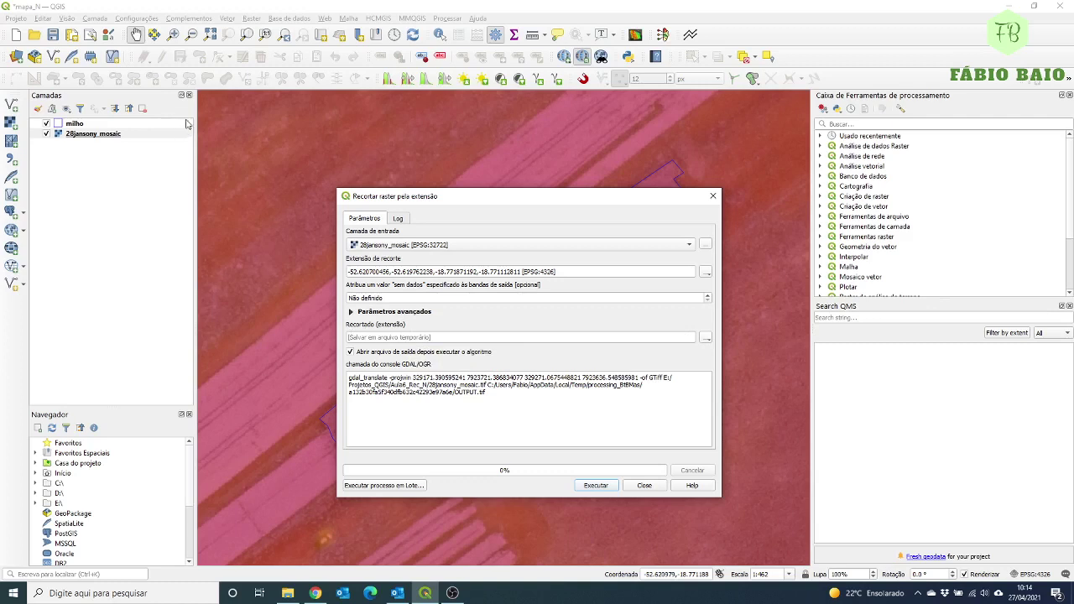
Set the clip's output file to 28jansony_mosaic_REC.tif in the Aula6_Rec_N folder, run the clip, and close its dialog.
click(706, 337)
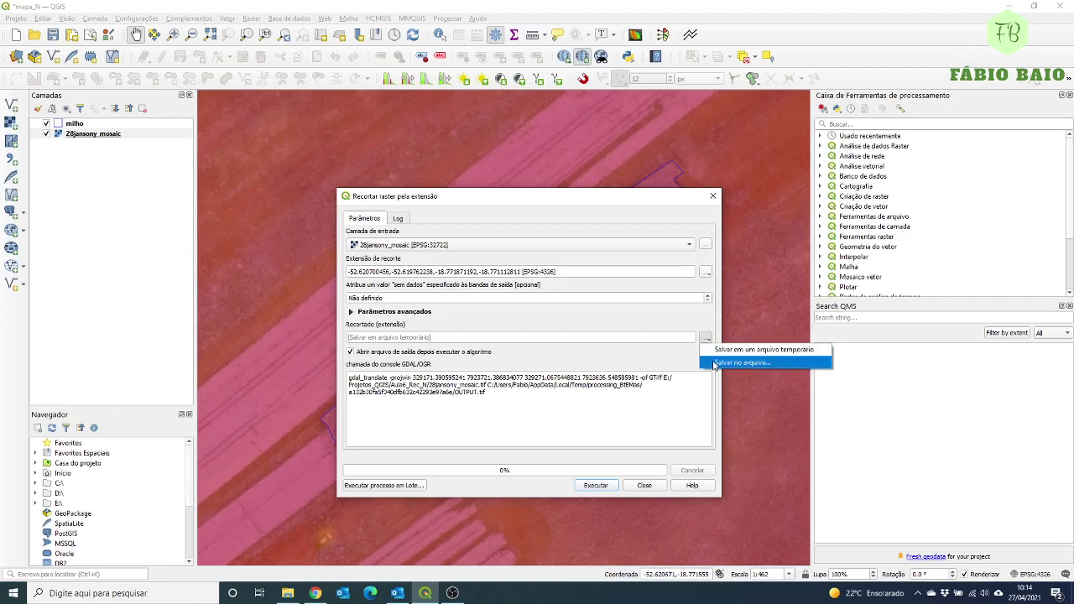
click(715, 364)
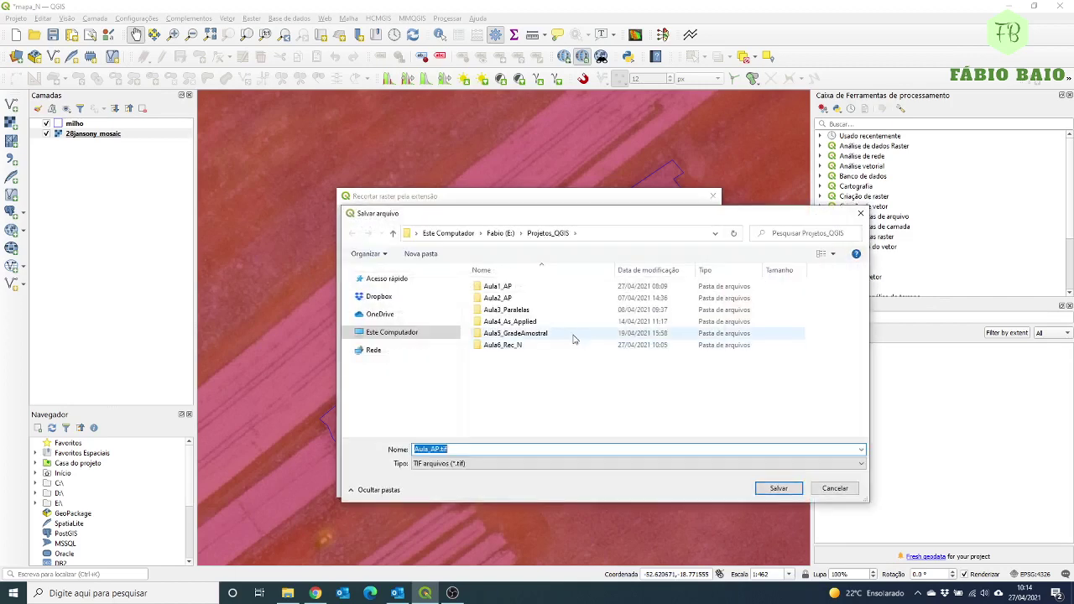
drag(508, 222, 441, 188)
double_click(503, 345)
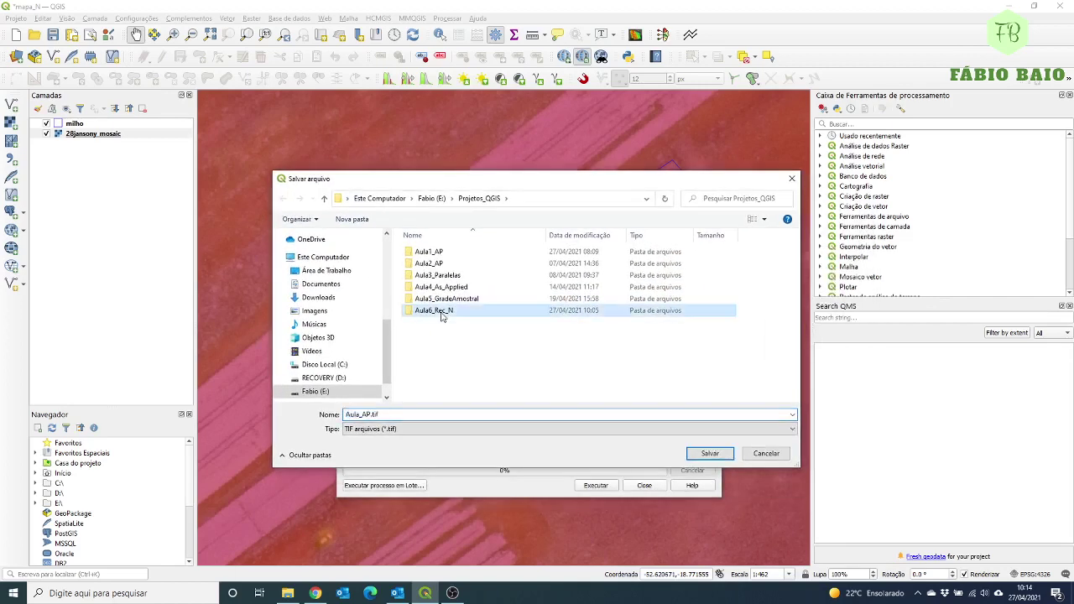
click(438, 295)
double_click(428, 415)
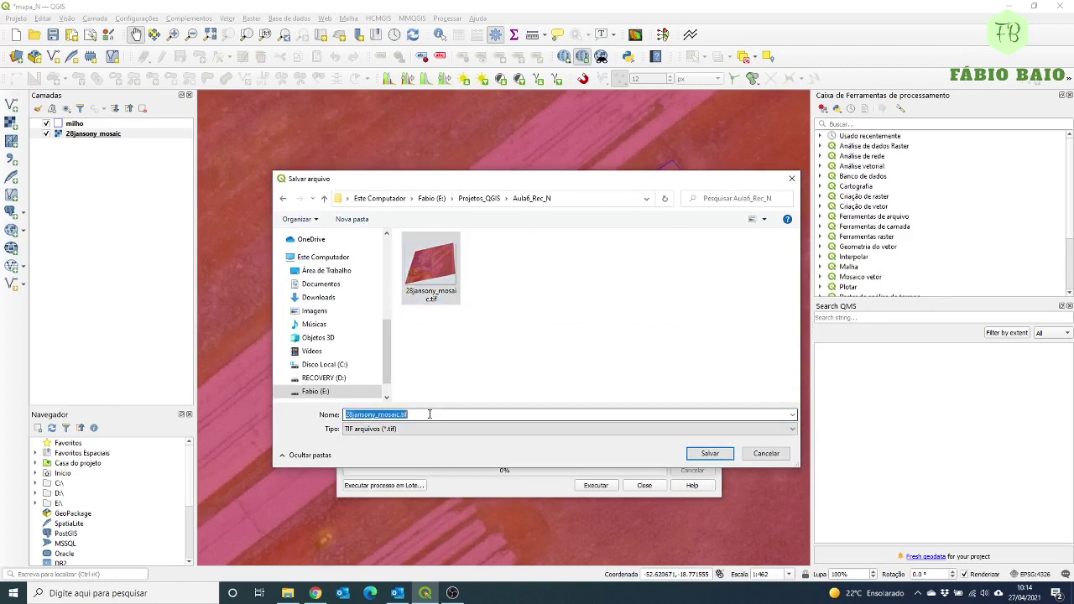
click(398, 414)
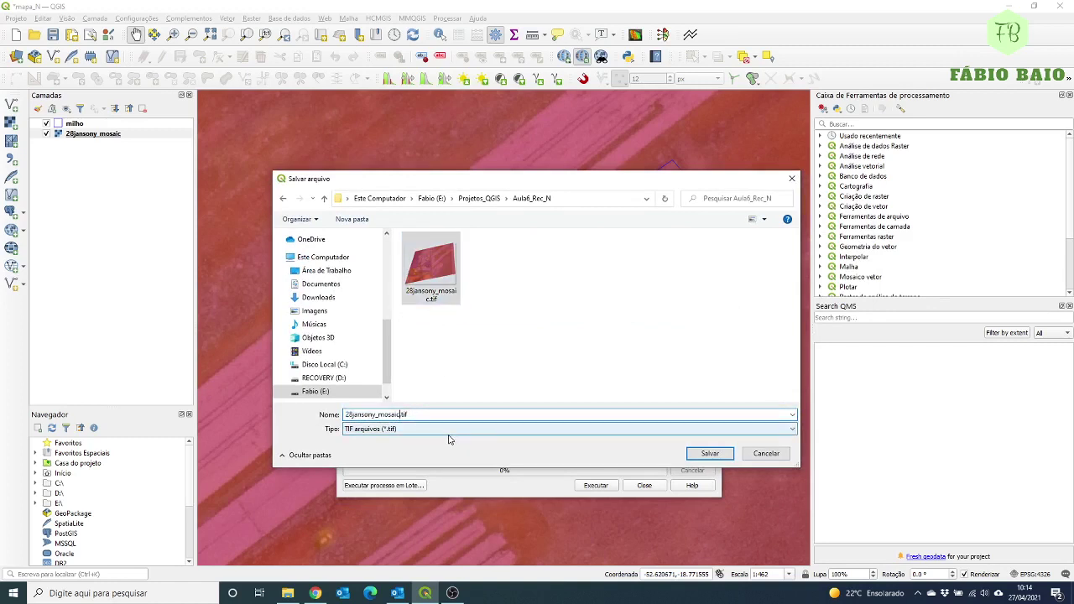
text(_)
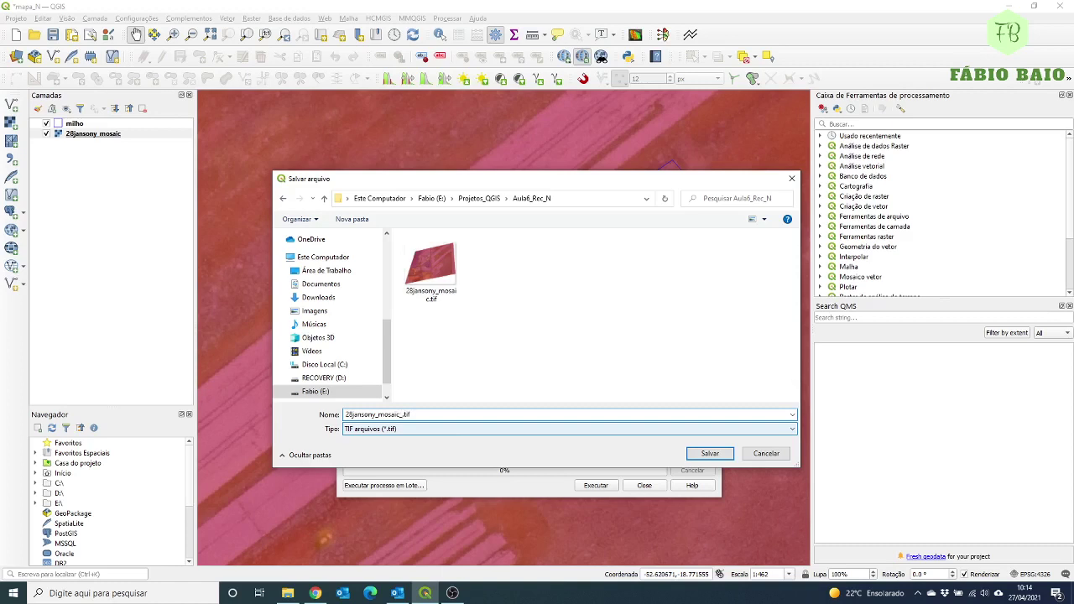
text(REC)
click(710, 453)
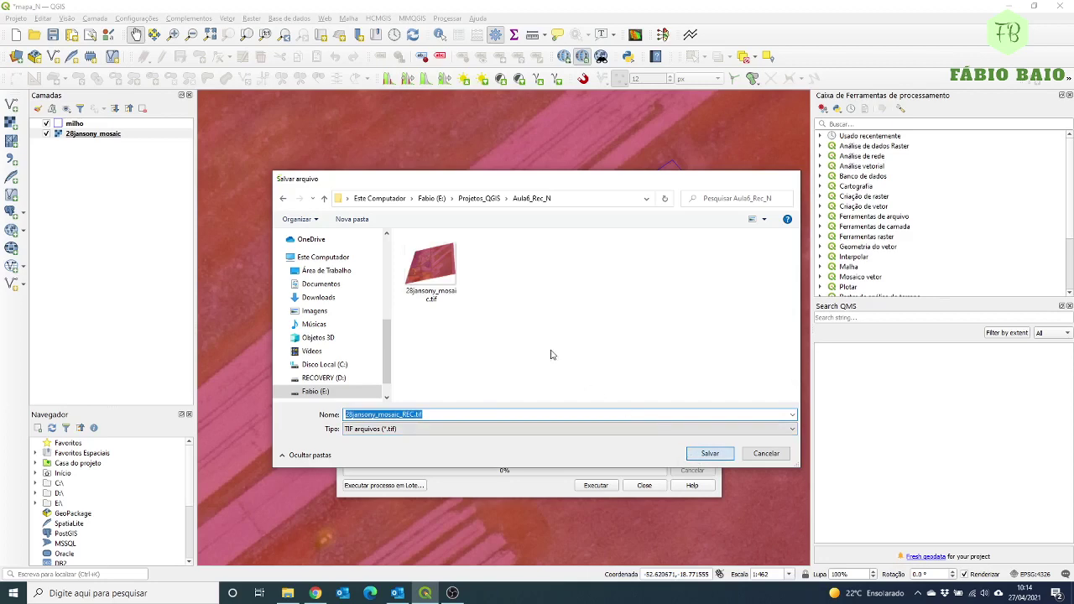
click(597, 486)
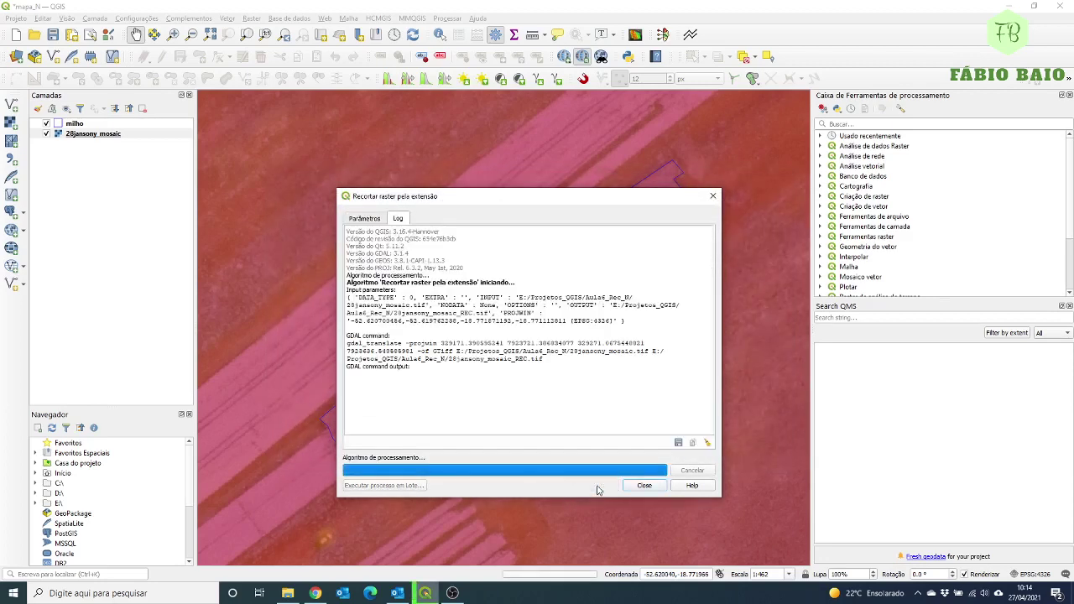
click(643, 485)
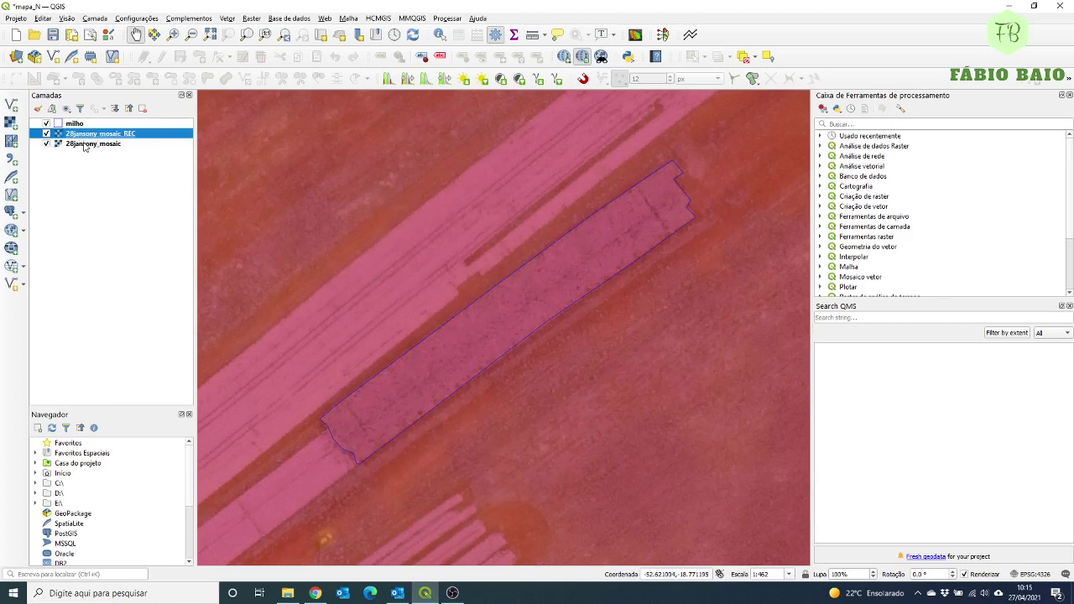
Remove the original 28jansony_mosaic layer from the project and save the project.
click(47, 146)
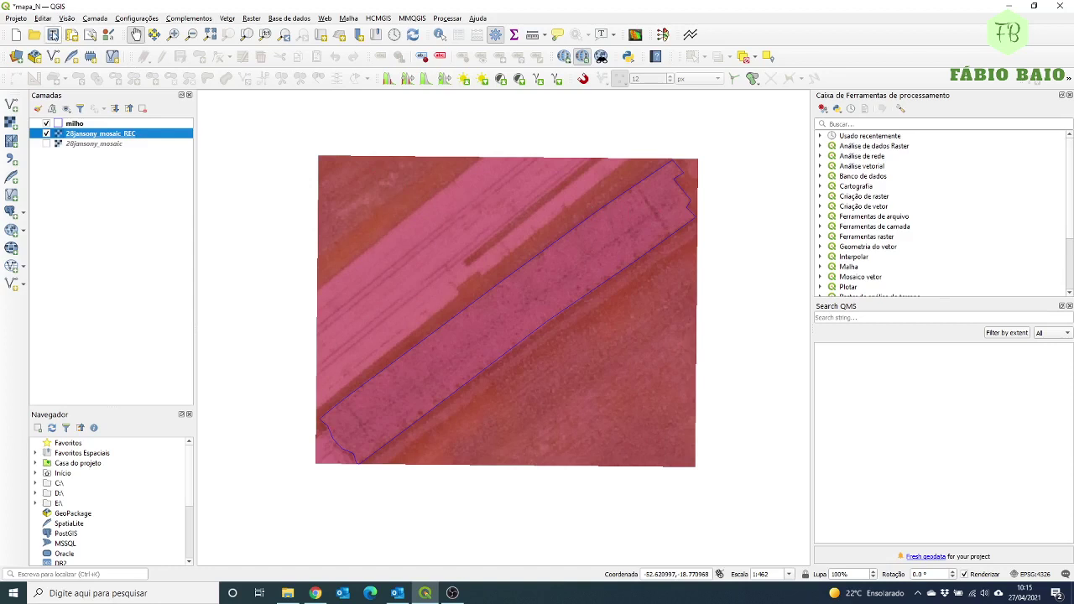
click(53, 34)
click(103, 145)
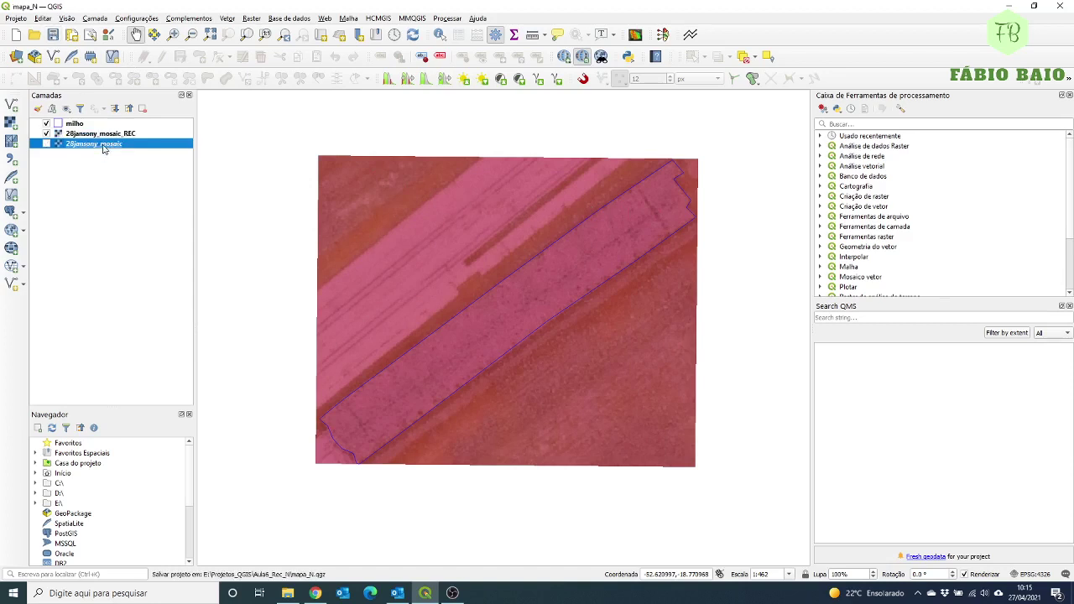
right_click(103, 148)
right_click(88, 143)
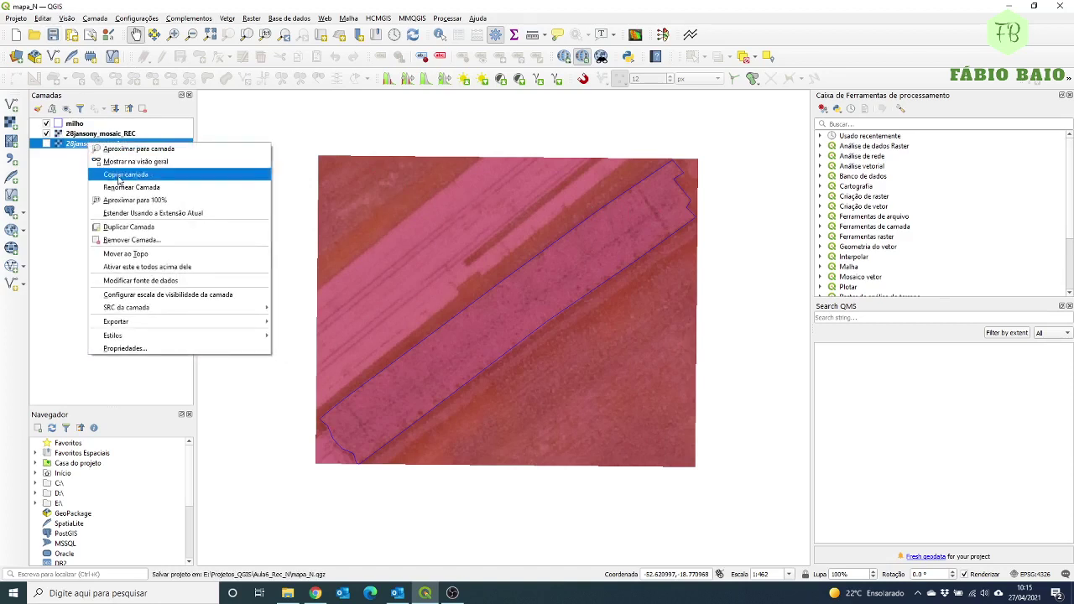
click(130, 240)
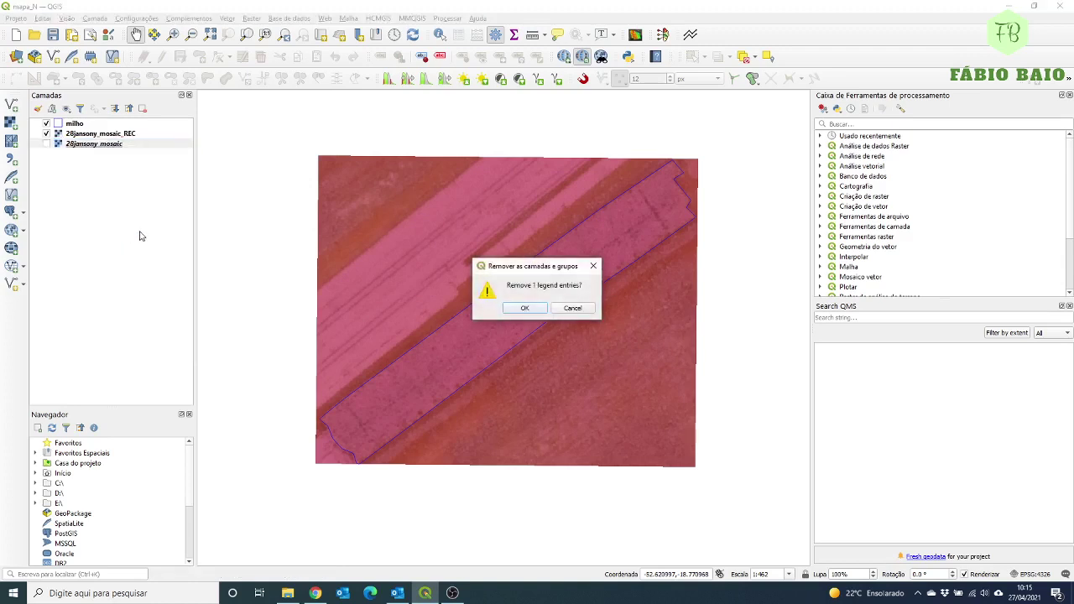
click(526, 308)
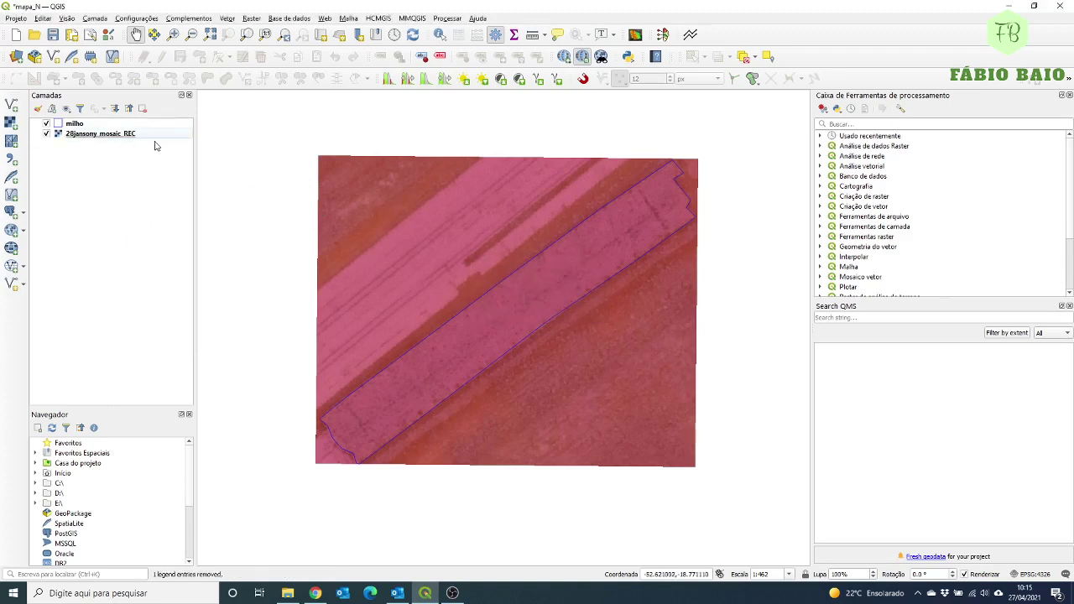
click(53, 34)
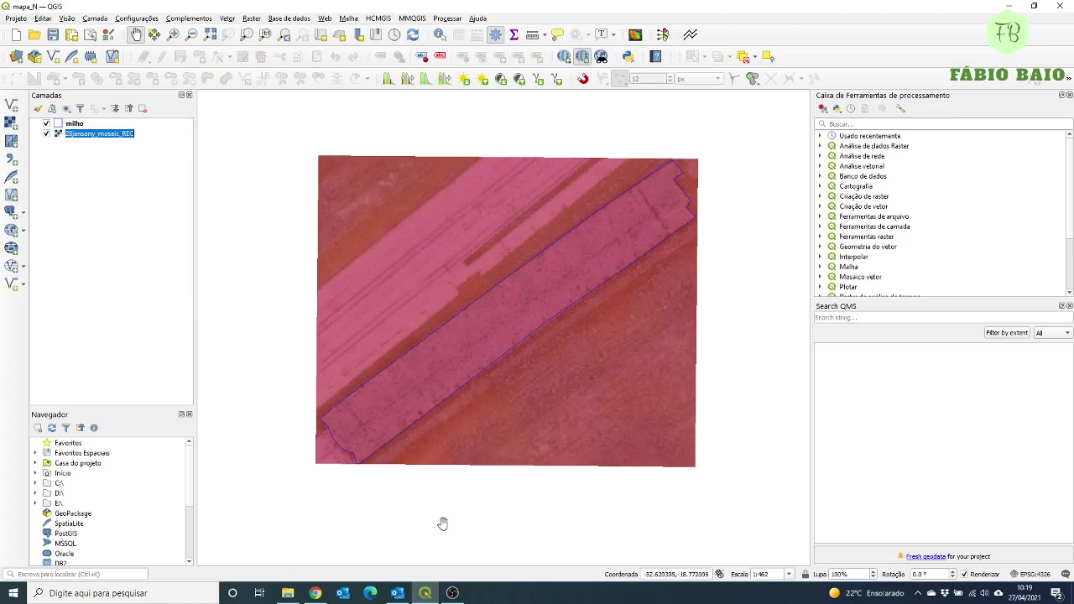
click(452, 592)
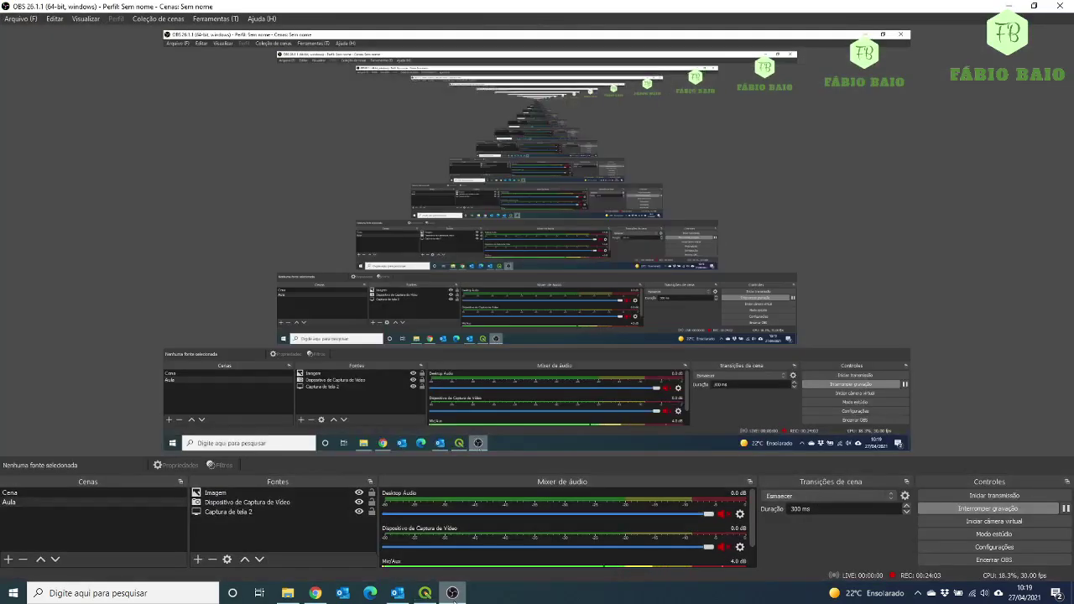
click(452, 592)
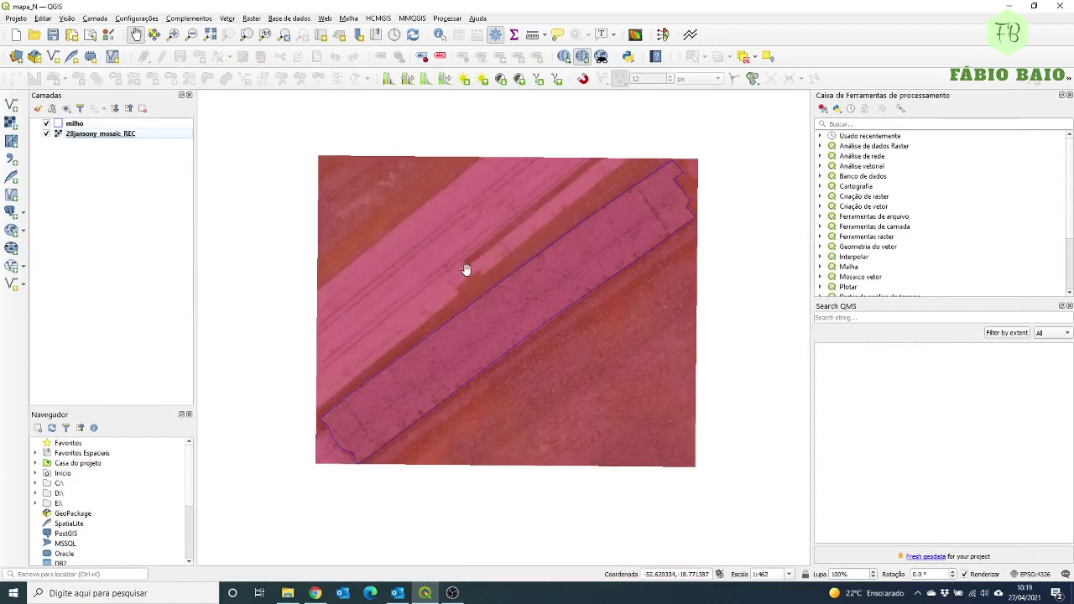
Set up a clip by mask layer of the 28jansony_mosaic_REC raster, with milho as the mask layer.
click(252, 18)
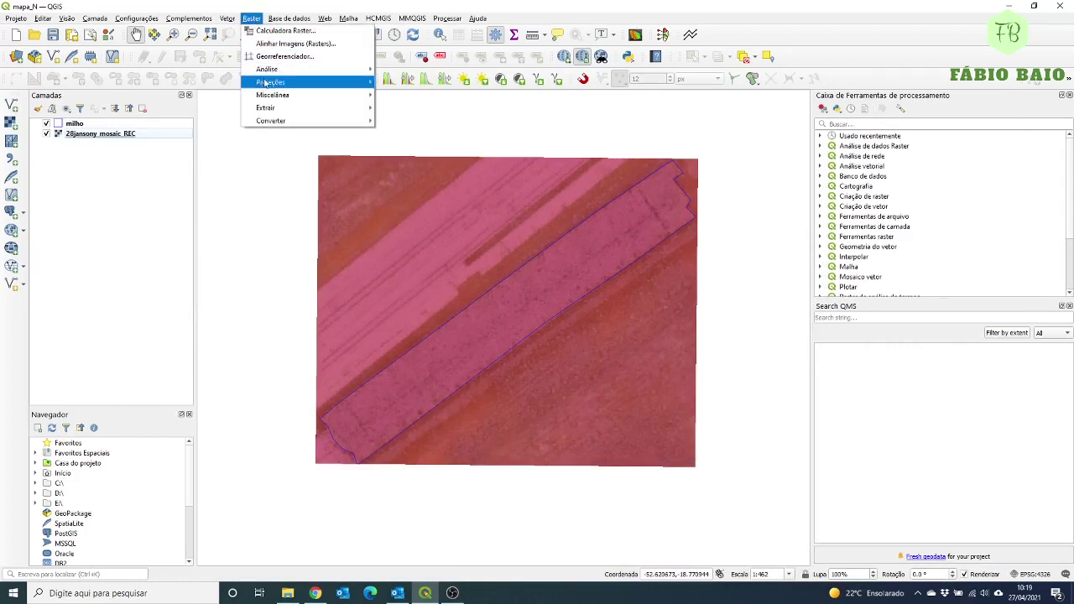
mouse_move(269, 108)
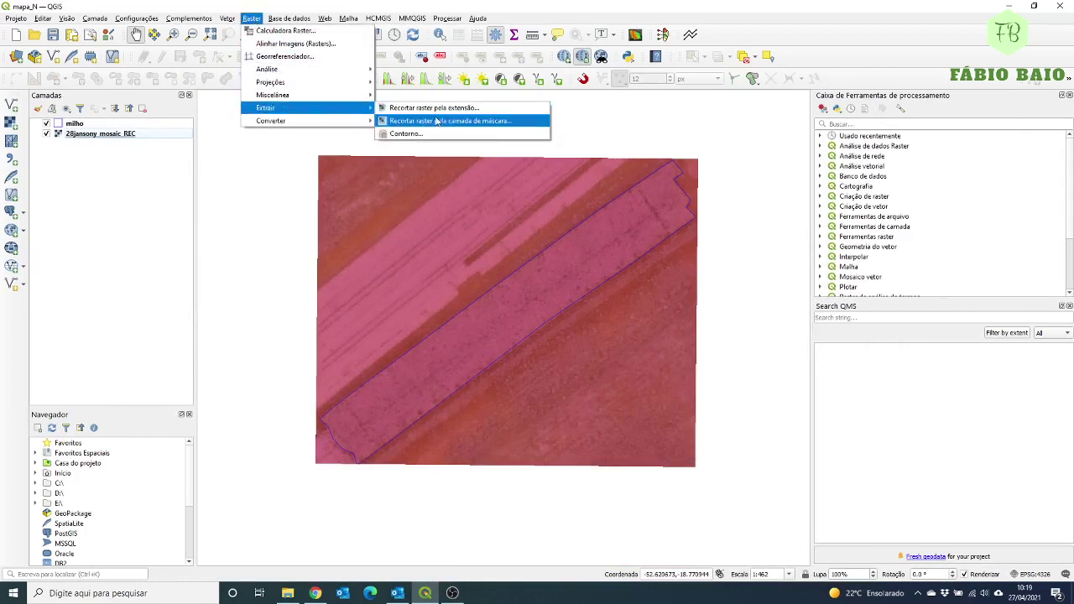
click(499, 122)
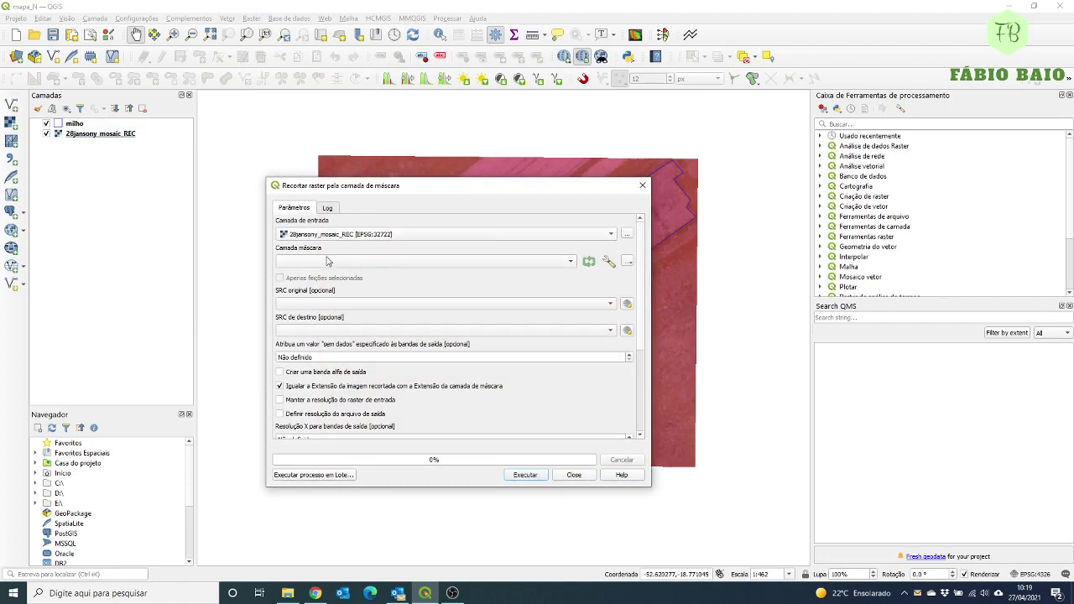
click(401, 261)
click(402, 261)
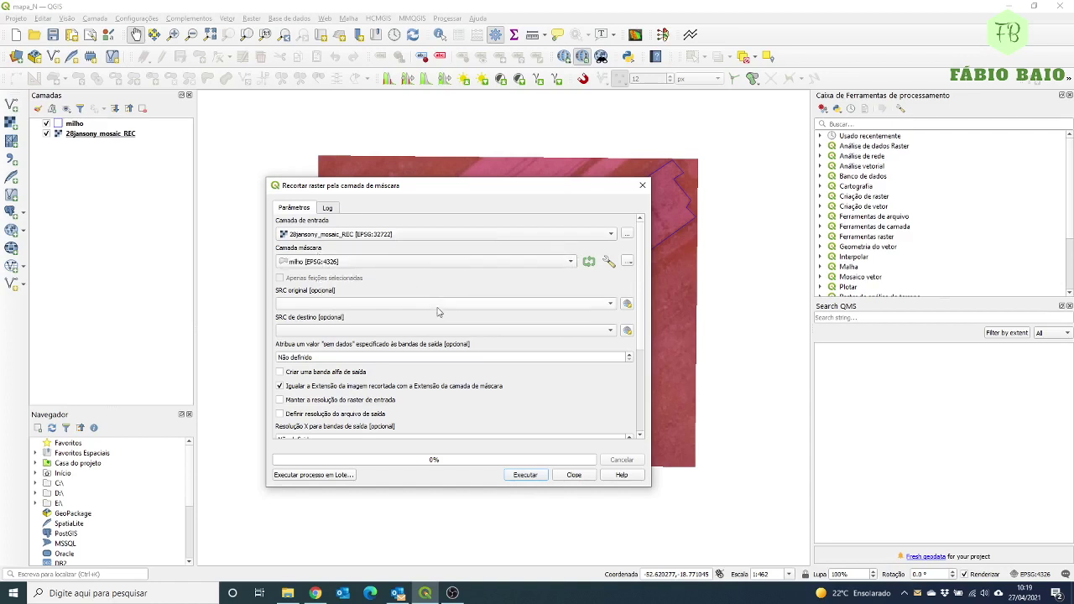
drag(506, 191, 508, 141)
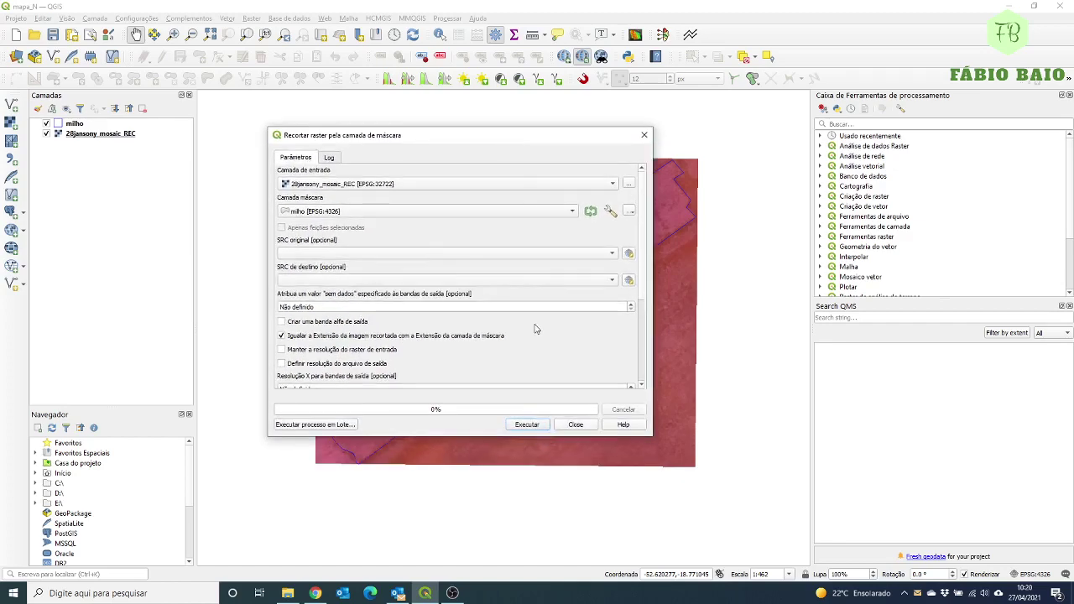
Set the mask clip's output file to 28jansony_mosaic_POL.tif in the Aula6_Rec_N folder, run the clip, and close its dialog.
scroll(640, 296, down, 2)
scroll(641, 296, down, 3)
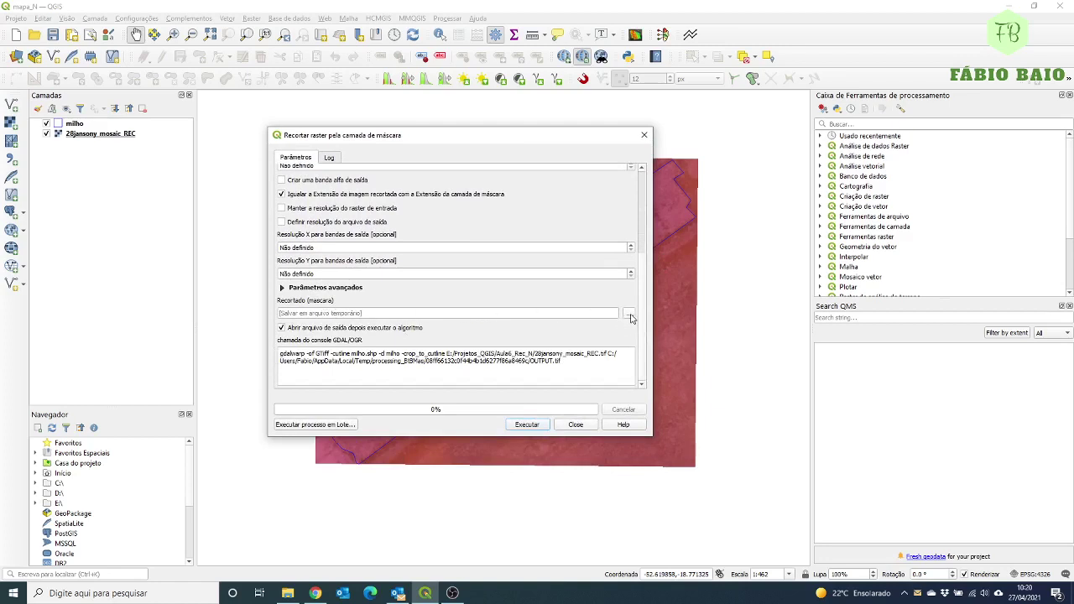
click(629, 315)
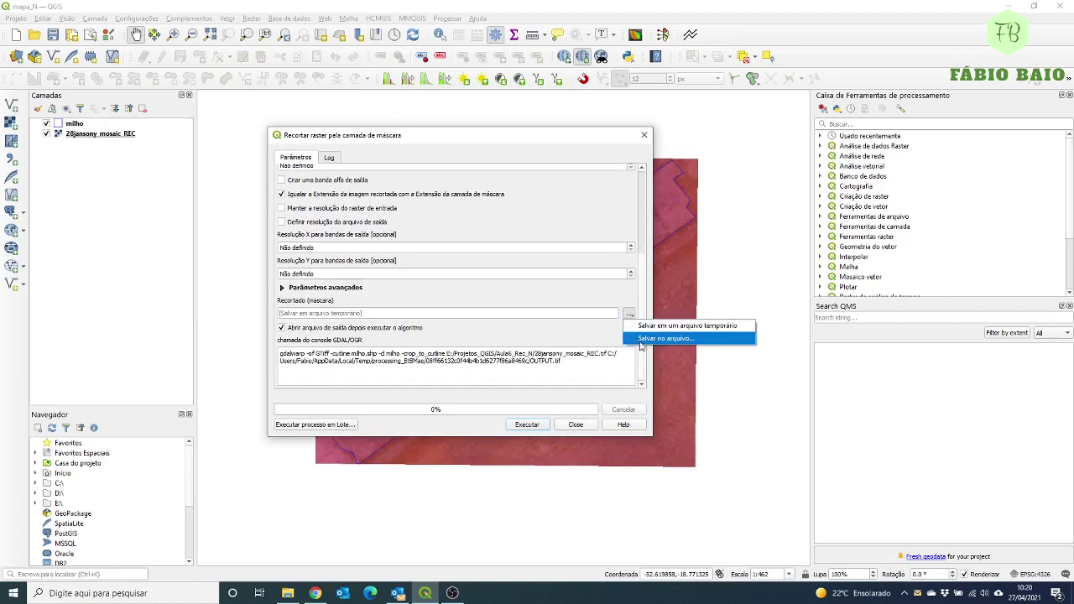
click(645, 340)
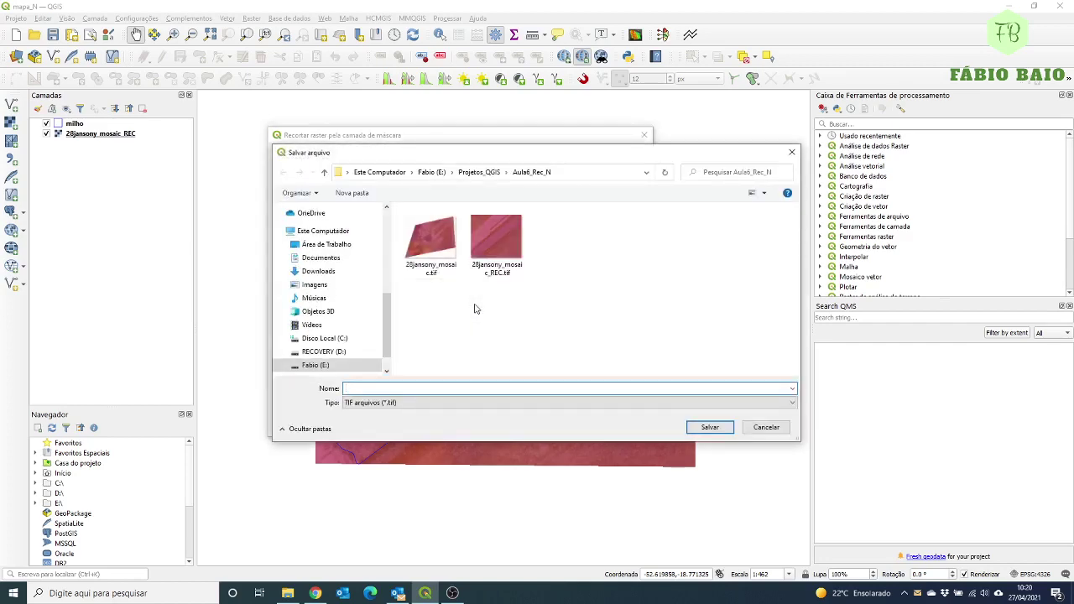
click(496, 267)
click(440, 393)
key(Right)
key(Left)
key(Left)
key(Left)
key(Left)
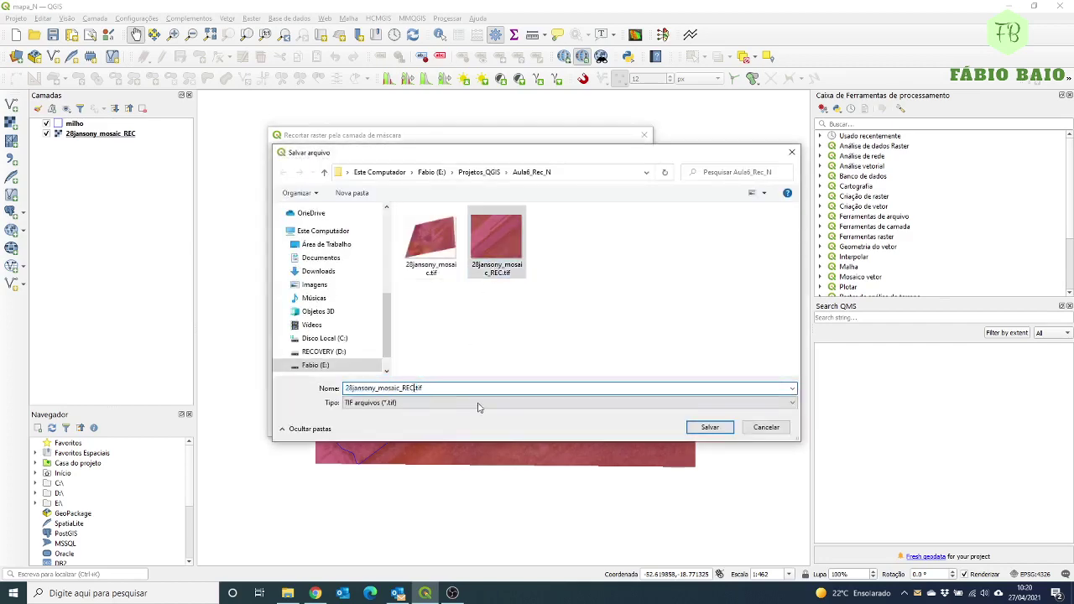
key(BackSpace)
key(BackSpace)
key(BackSpace)
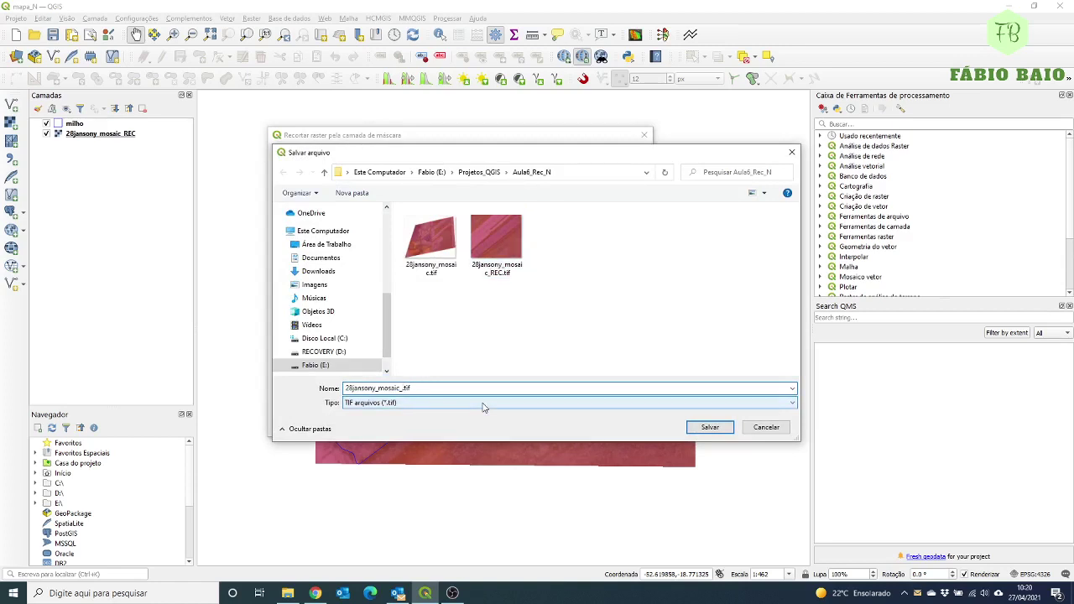
text(PLO)
key(BackSpace)
key(BackSpace)
text(OL)
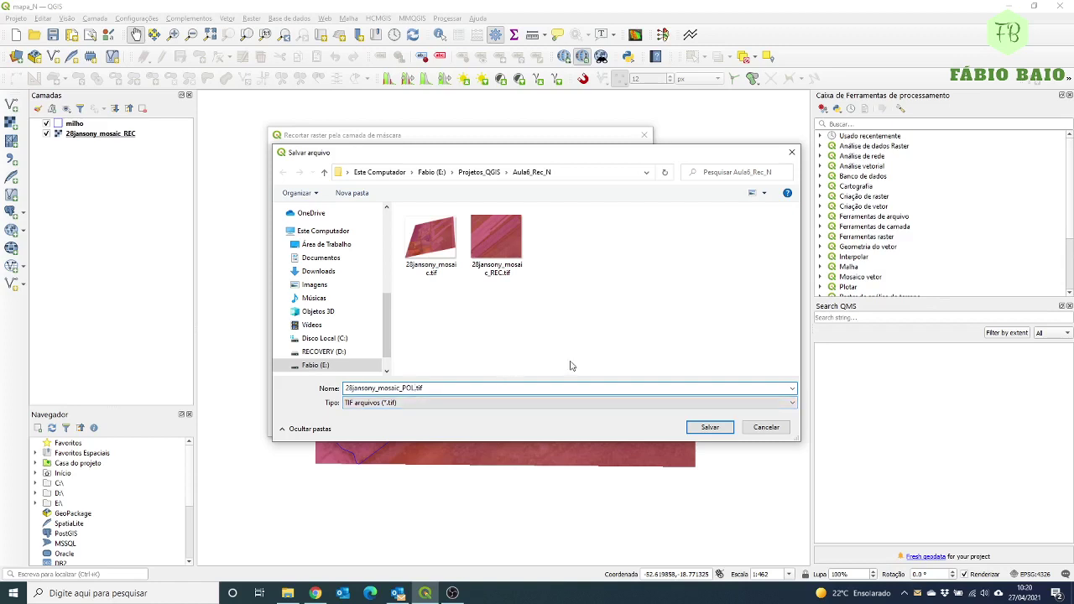
click(697, 429)
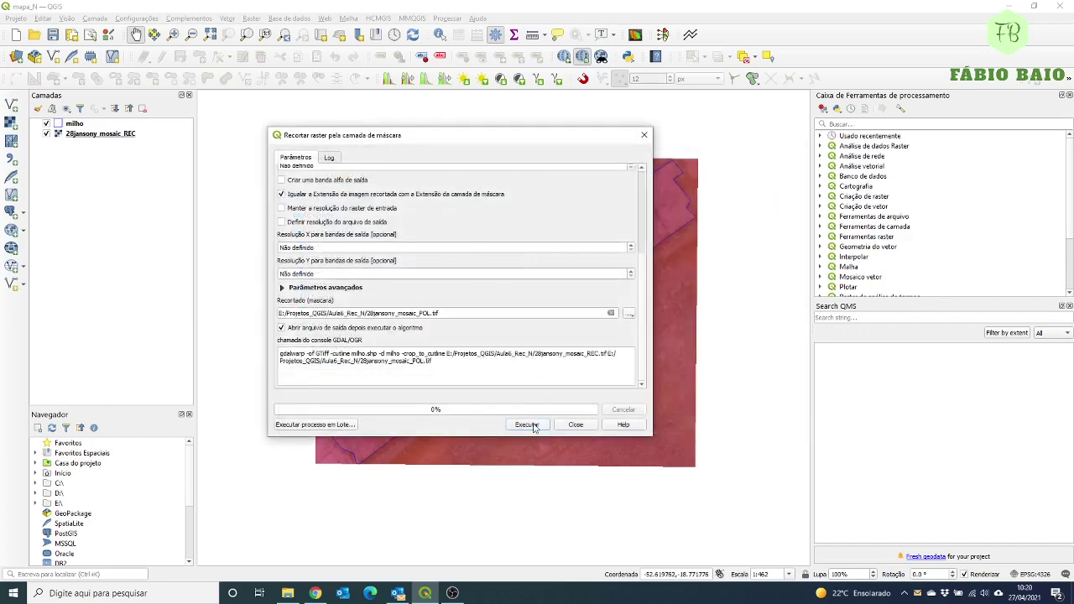
click(533, 426)
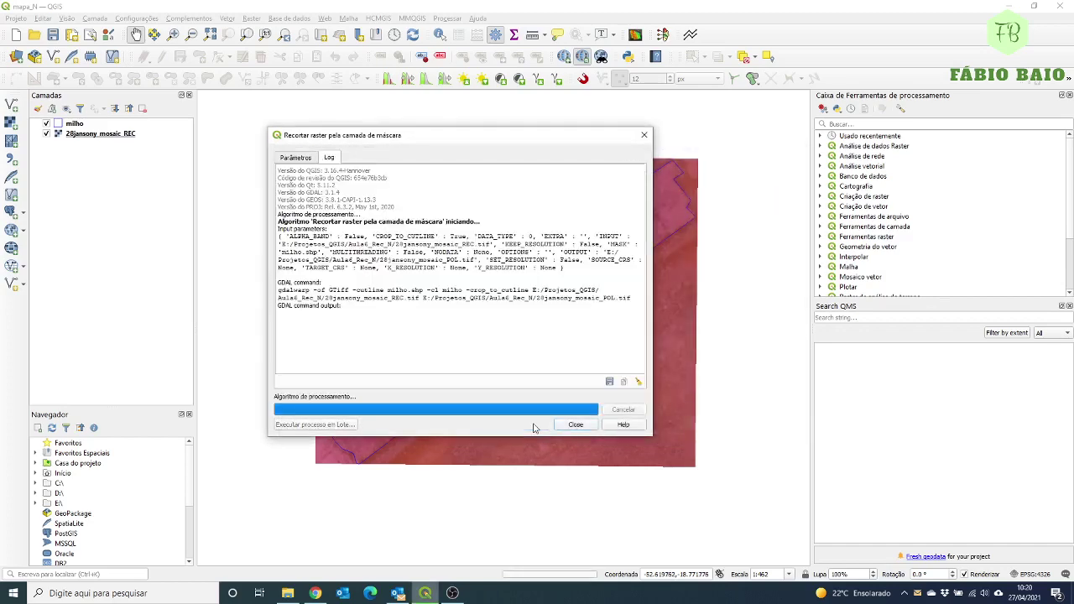
click(575, 426)
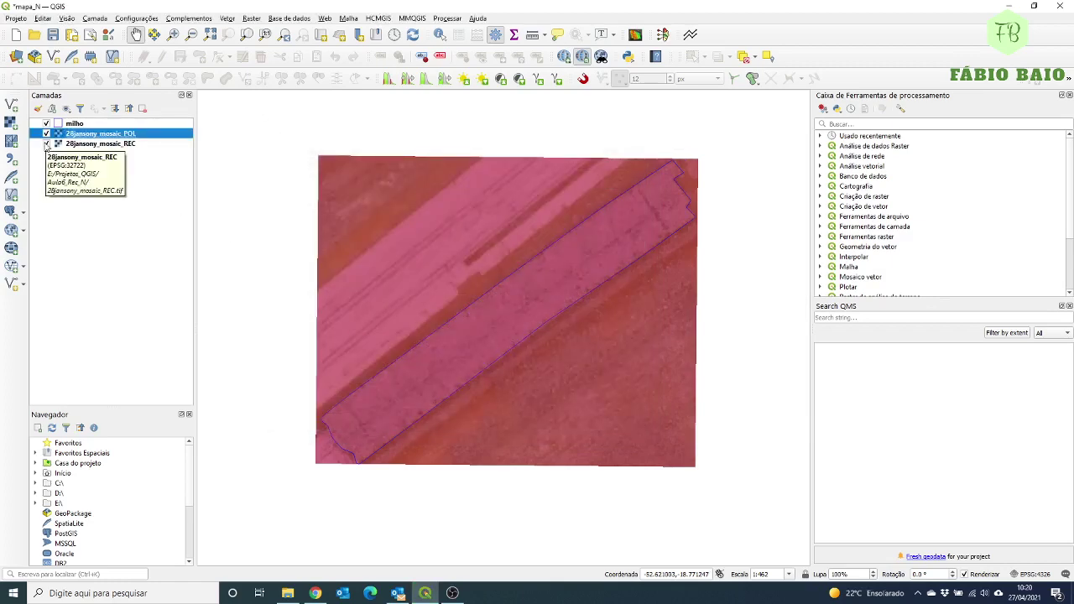
Hide the 28jansony_mosaic_REC layer and remove it from the project.
click(46, 144)
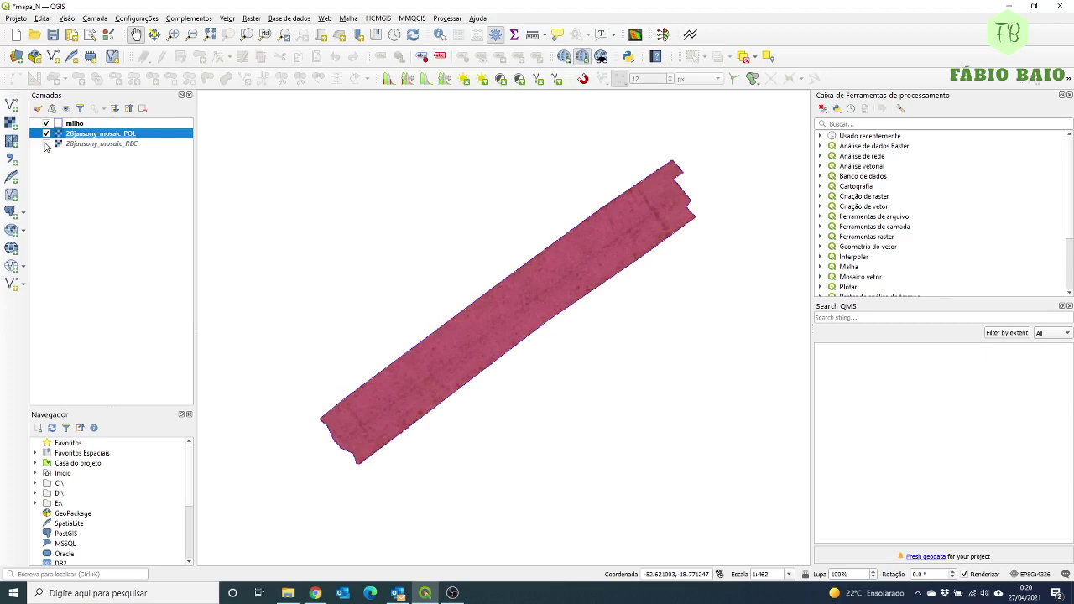
click(101, 147)
right_click(99, 148)
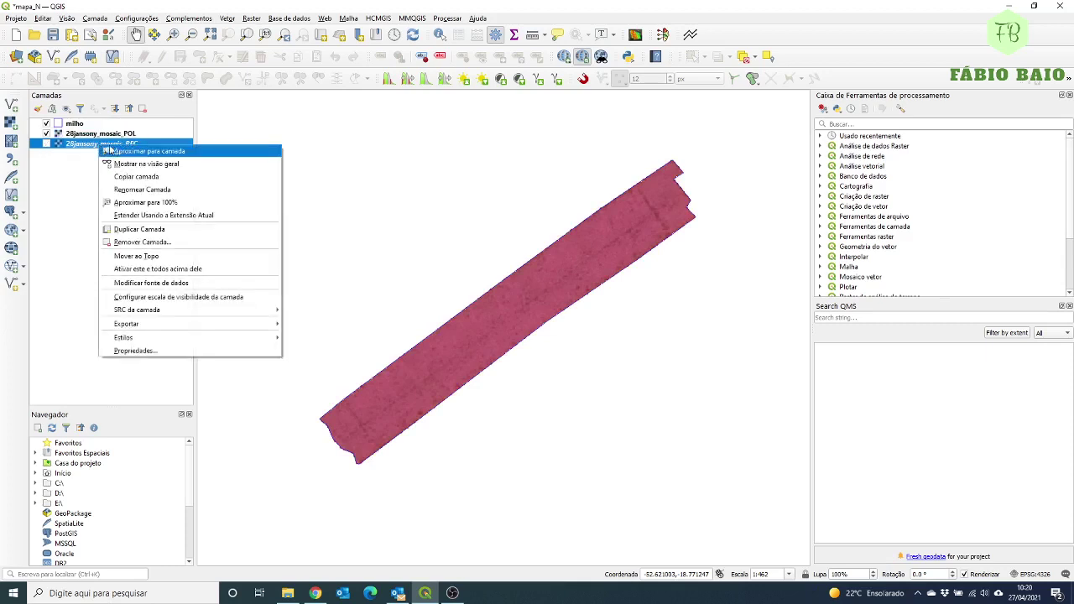
right_click(74, 144)
right_click(74, 143)
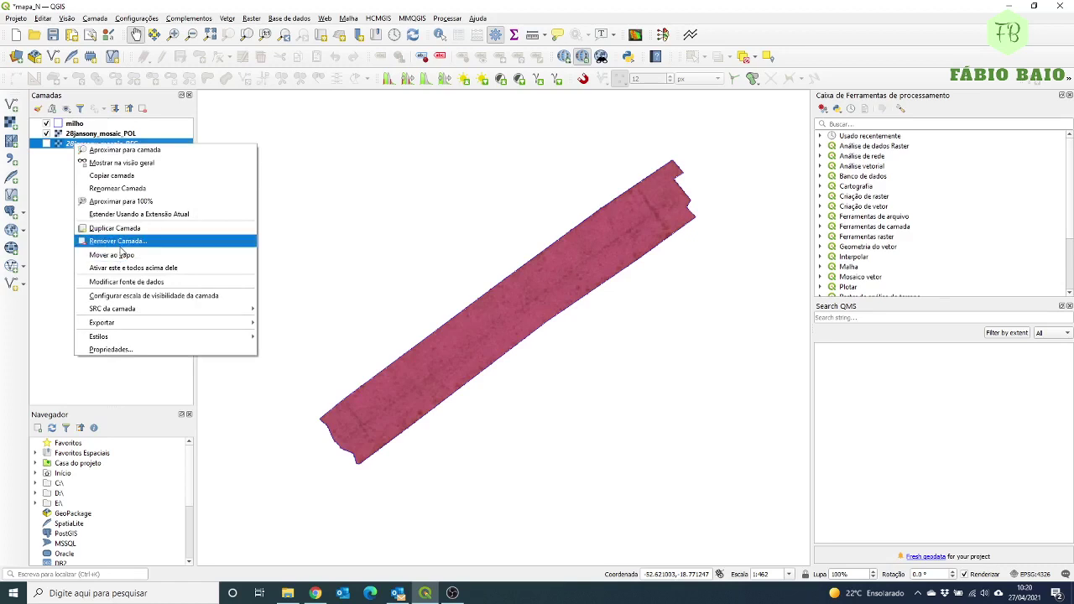
click(137, 242)
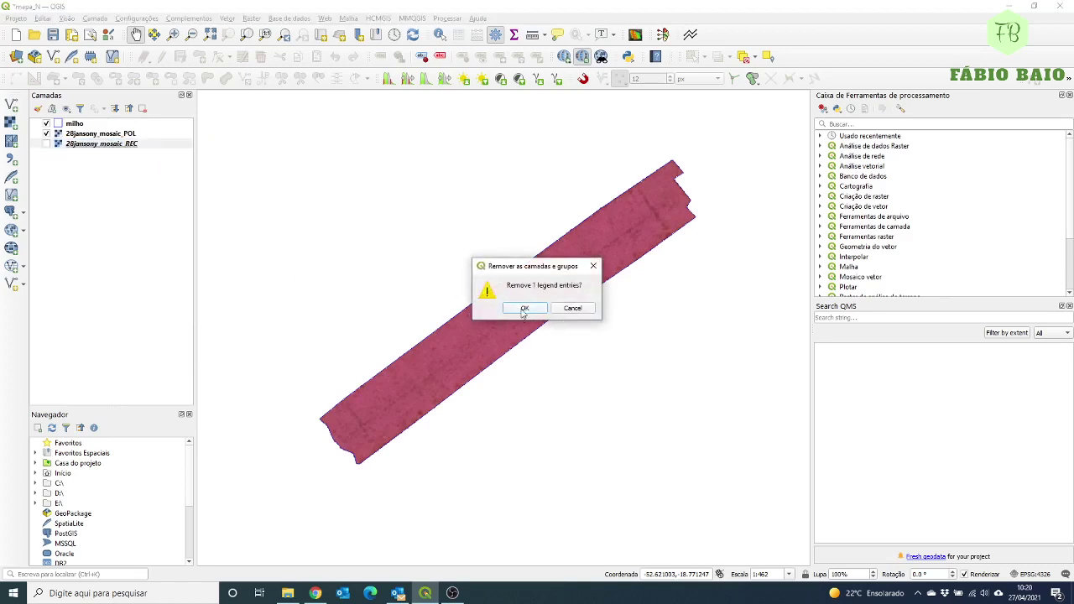
click(524, 309)
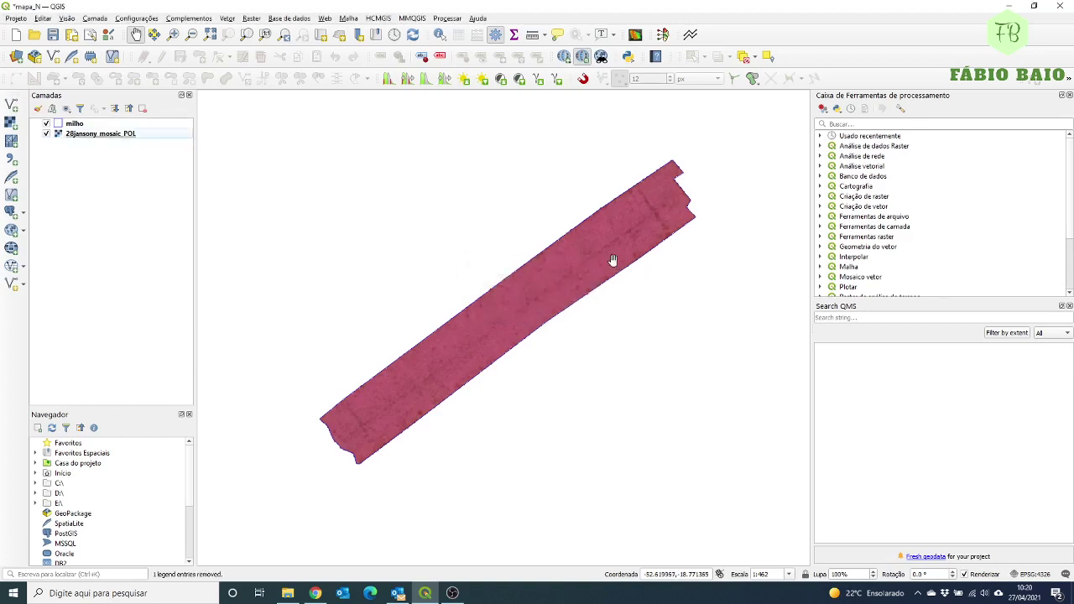
Check the milho layer by toggling its visibility, and zoom the map to that layer's extent.
click(46, 124)
click(46, 124)
click(75, 125)
right_click(75, 125)
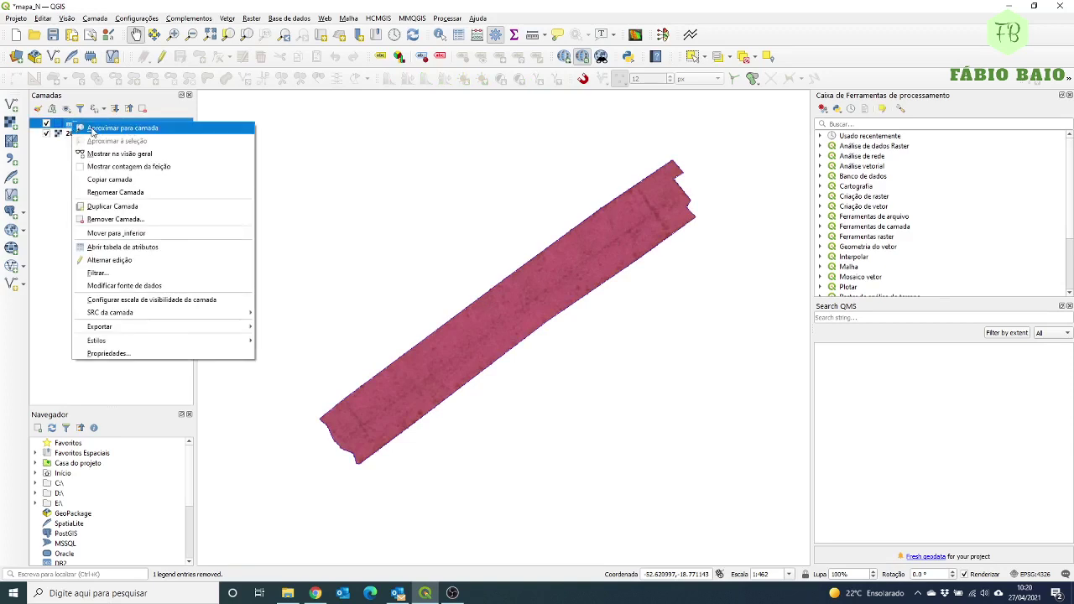
click(94, 128)
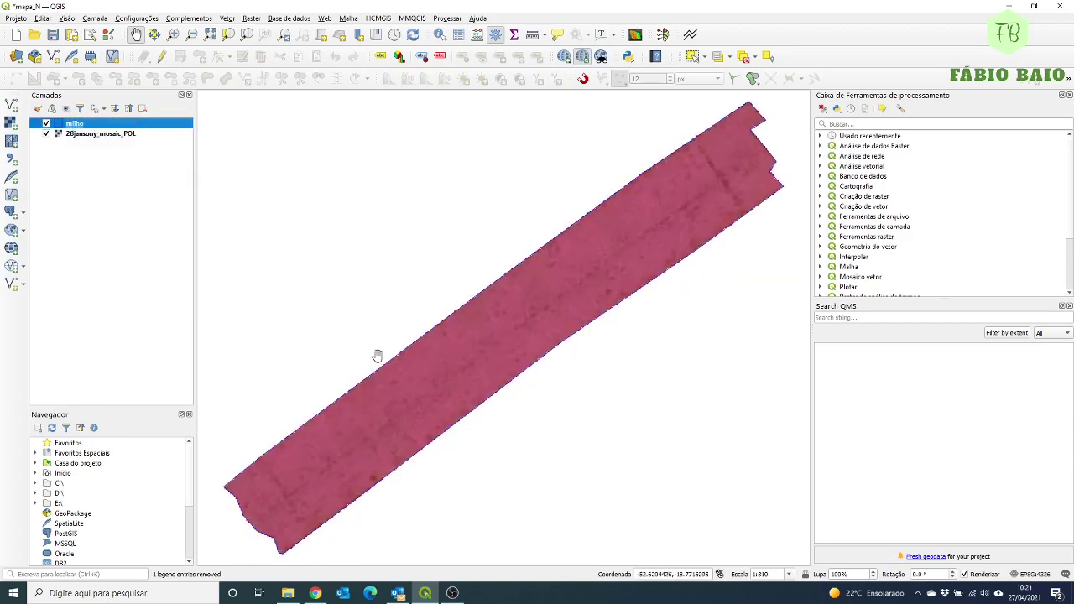
right_click(75, 125)
click(87, 132)
click(53, 36)
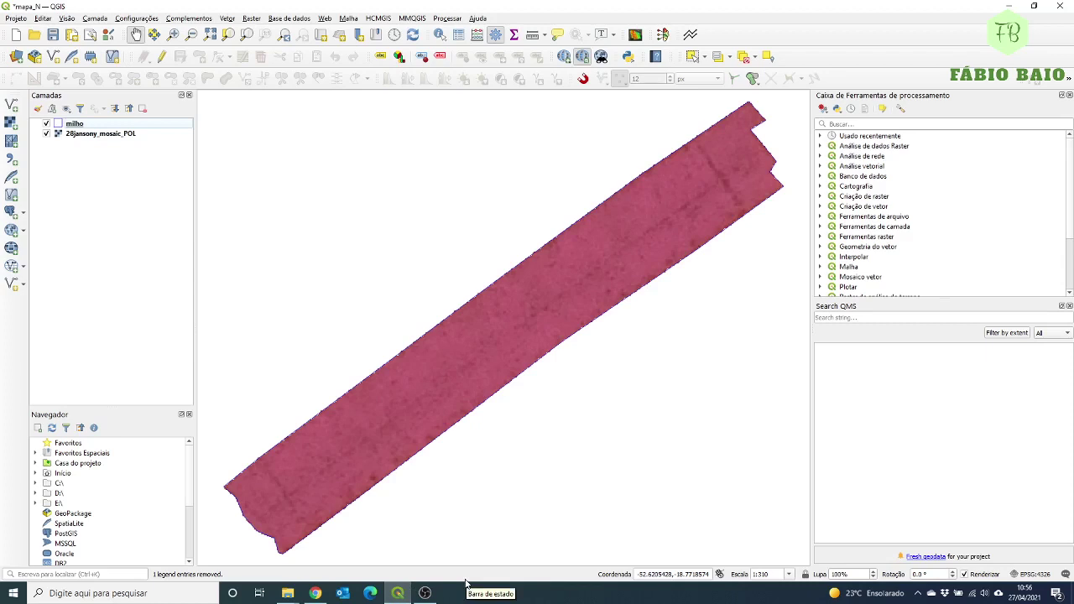
Review the provider information of the 28jansony_mosaic_POL layer, including its band statistics and pixel size, and close its properties.
click(105, 138)
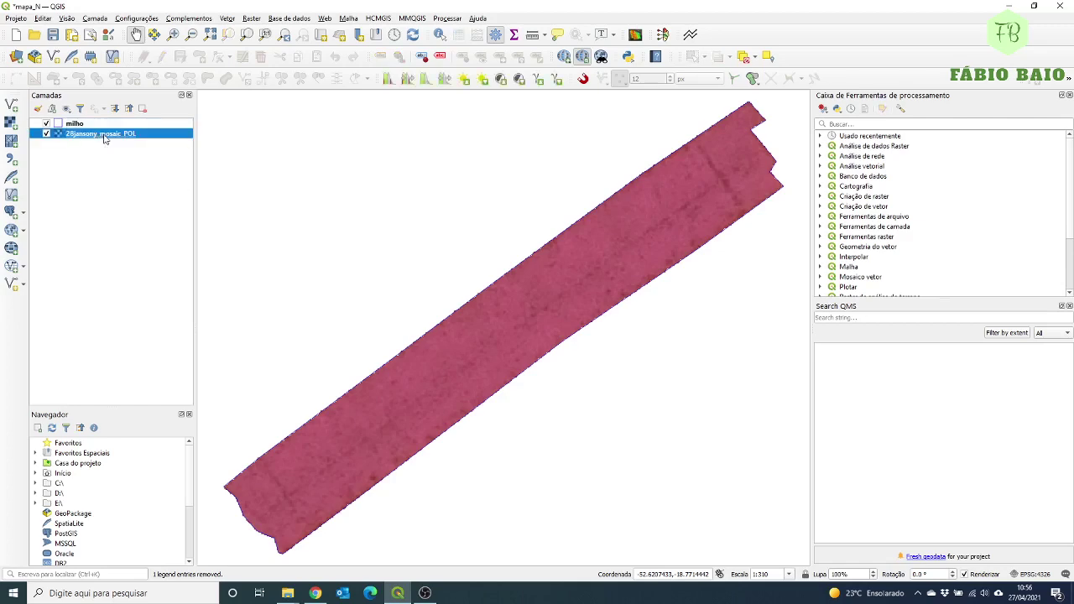
double_click(105, 139)
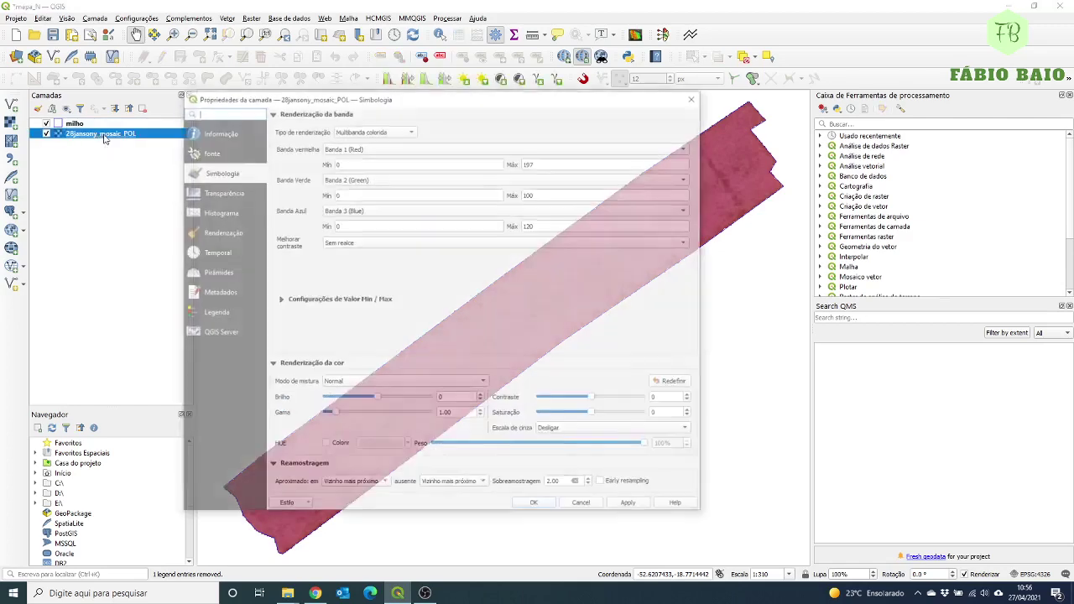
click(223, 134)
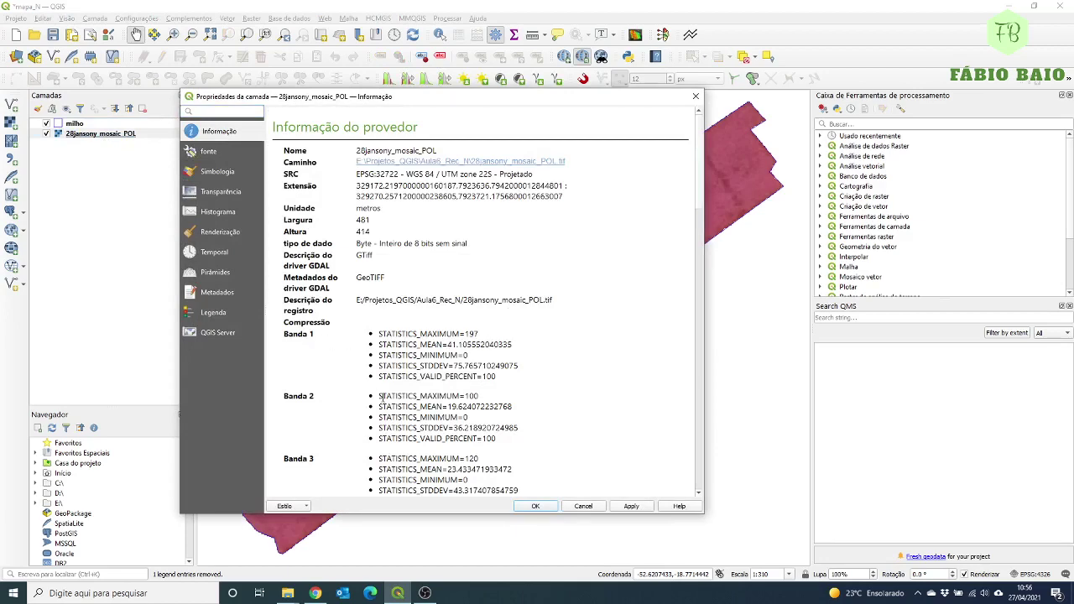
scroll(702, 201, down, 1)
scroll(701, 201, down, 5)
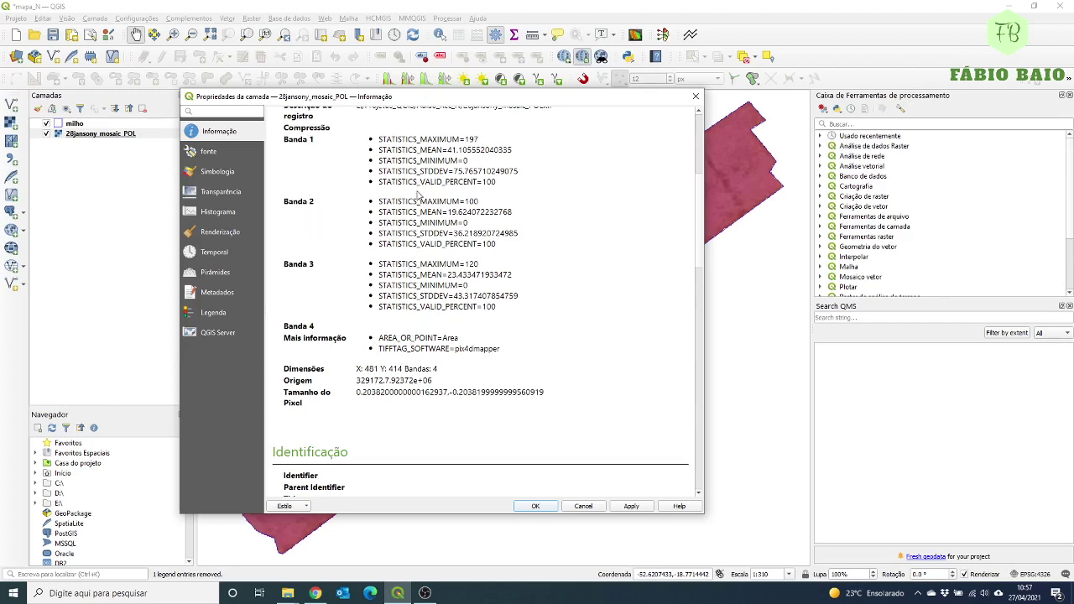
click(696, 97)
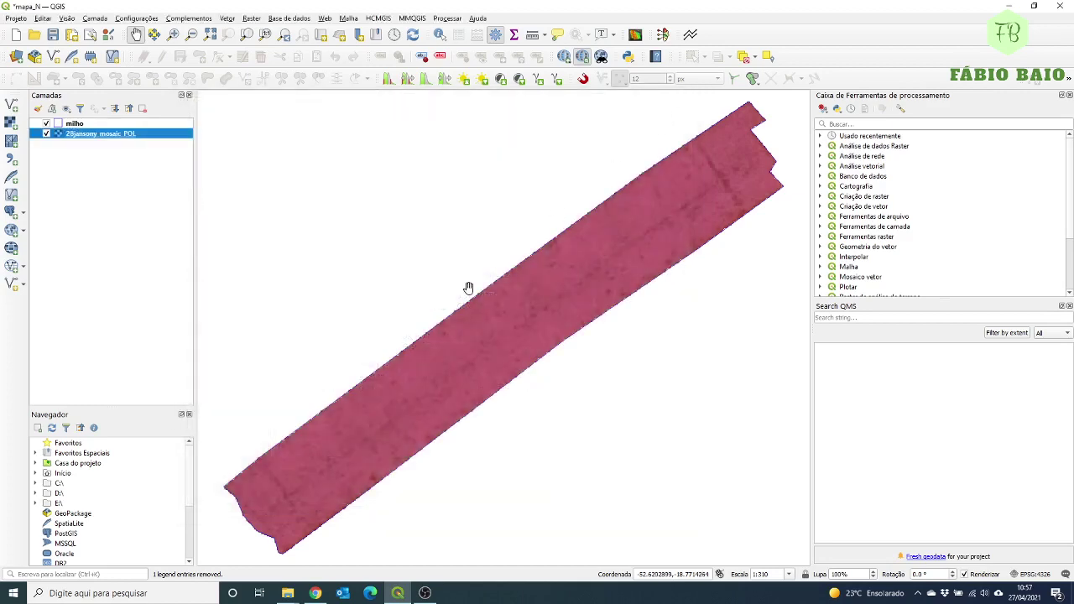
Switch to the eBee folder in File Explorer, check the Canon S110 band assignment in the text file's name, and close the folder.
click(288, 594)
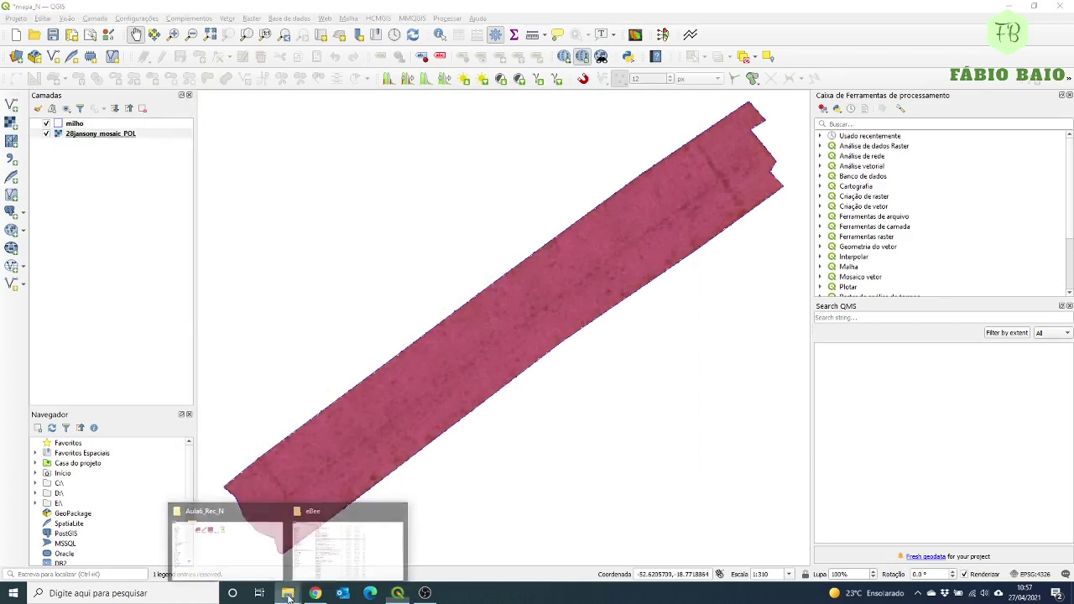
click(347, 541)
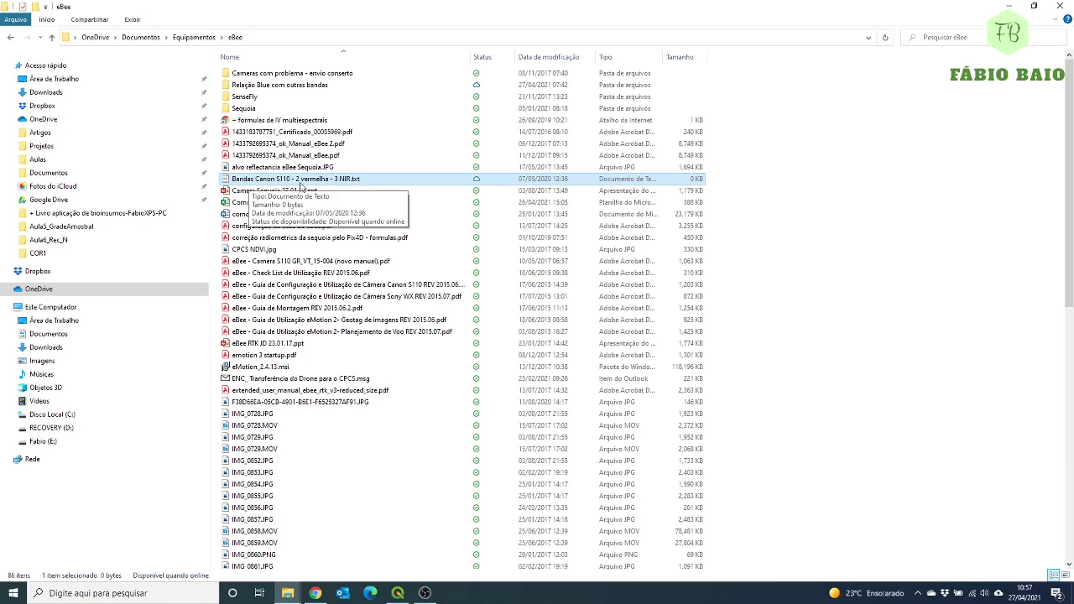
click(316, 179)
key(Tab)
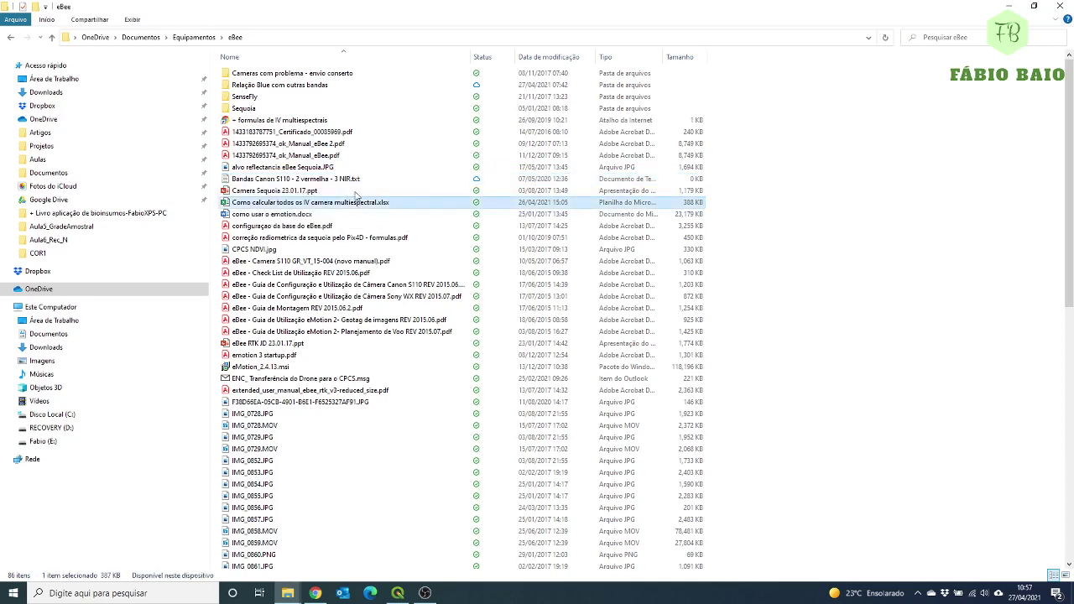
click(352, 179)
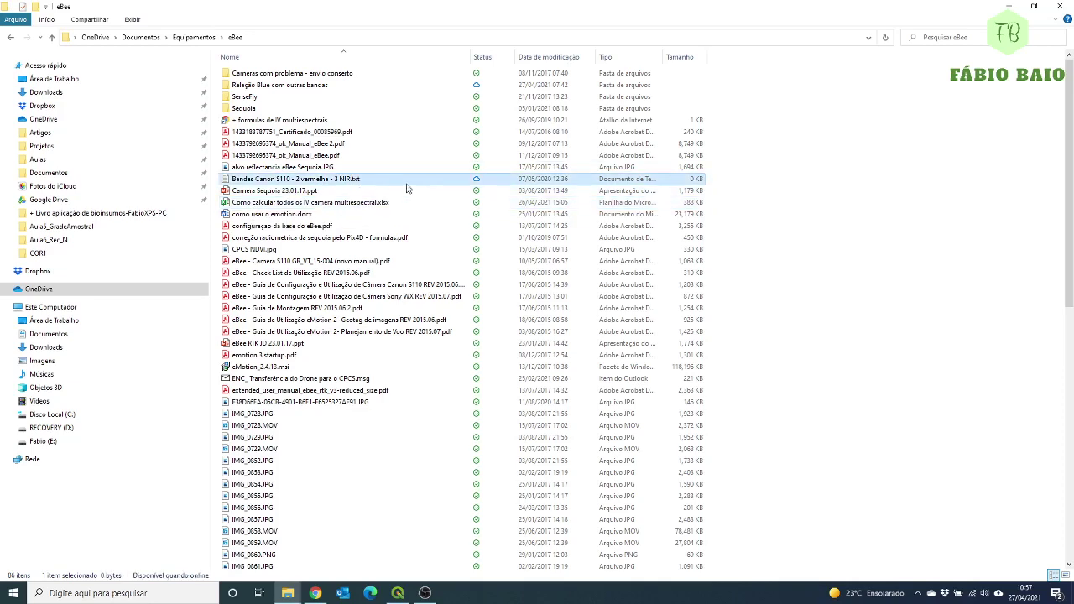
click(1060, 6)
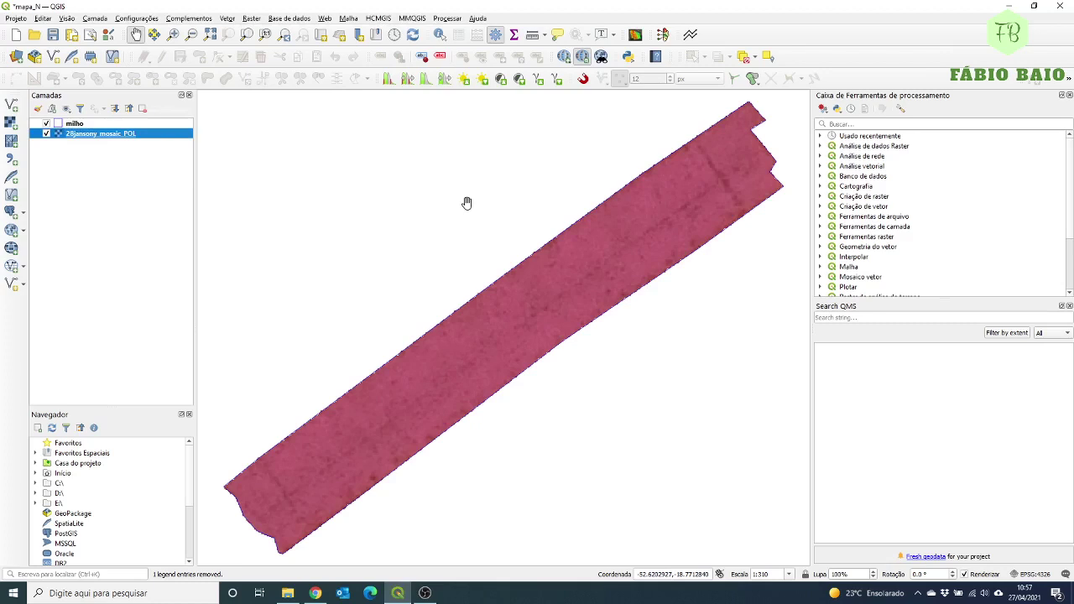
click(282, 19)
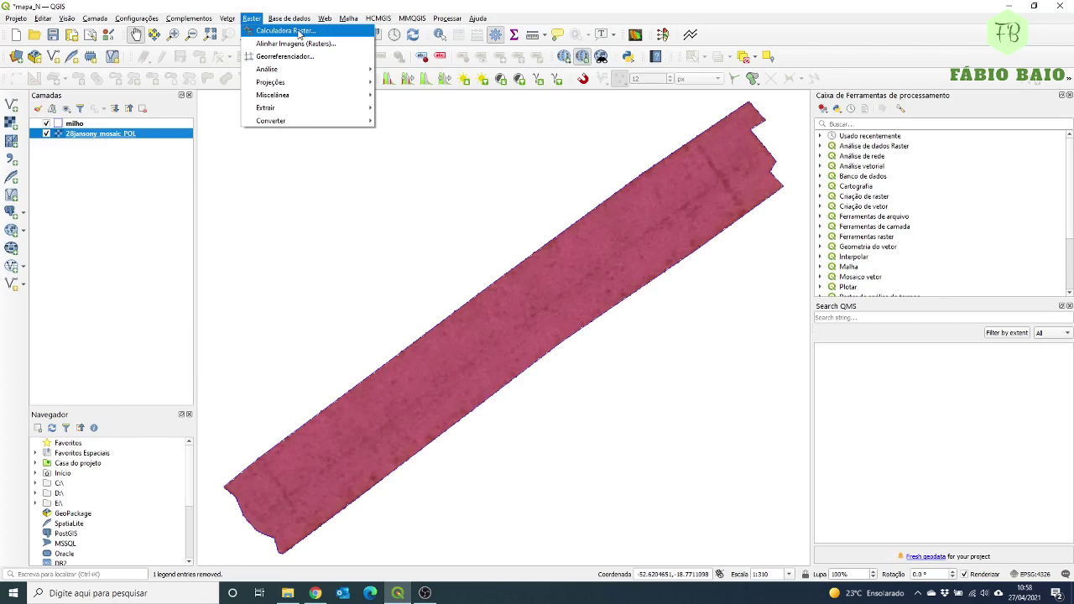
click(285, 30)
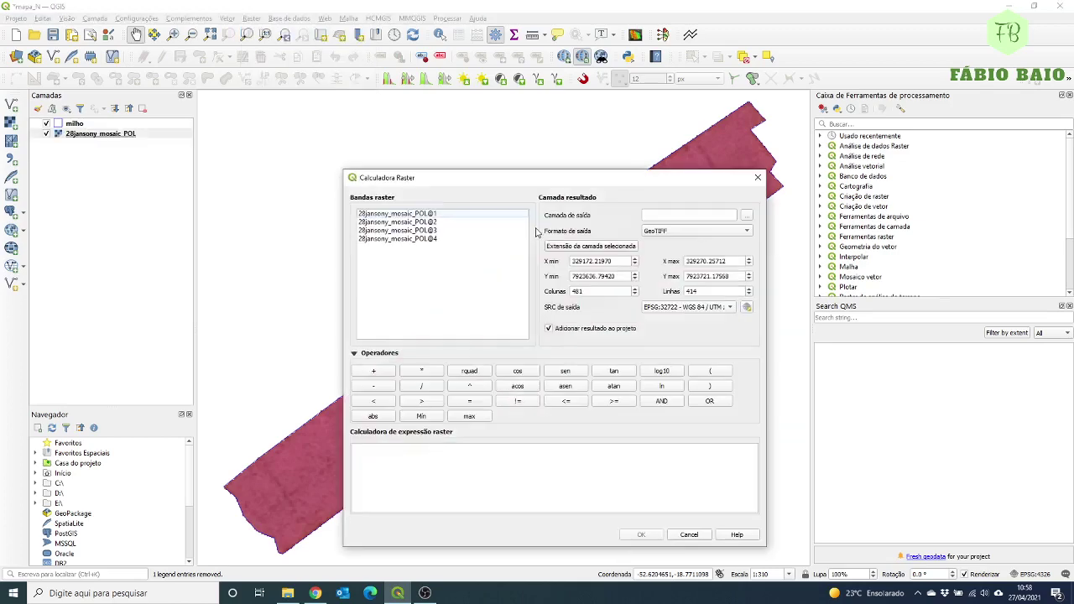
click(758, 177)
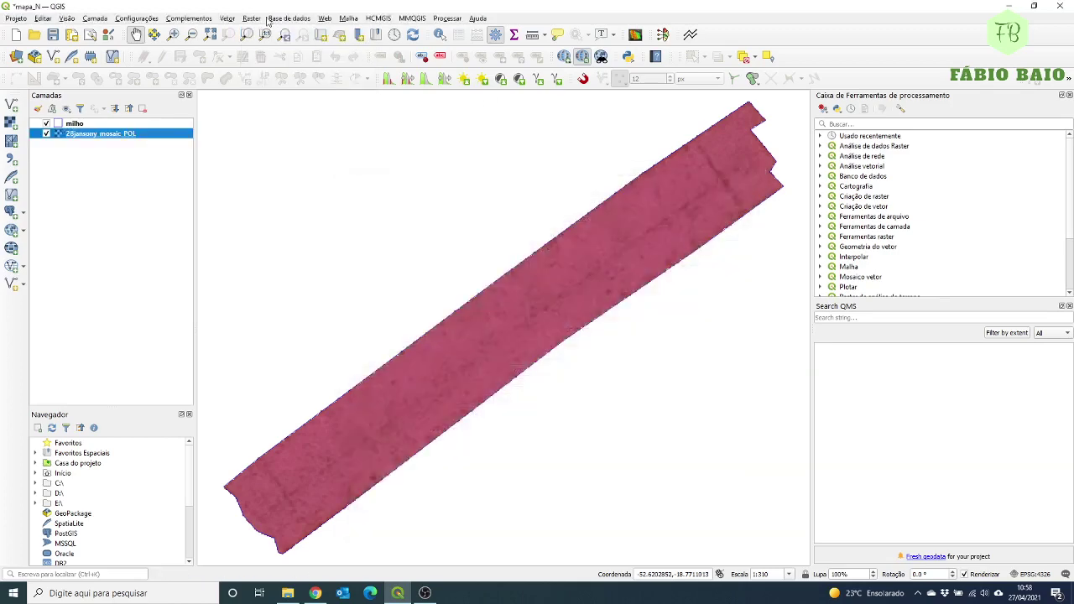
Open the Raster Calculator and identify bands 3 and 2 of 28jansony_mosaic_POL in the band list.
click(251, 18)
click(258, 31)
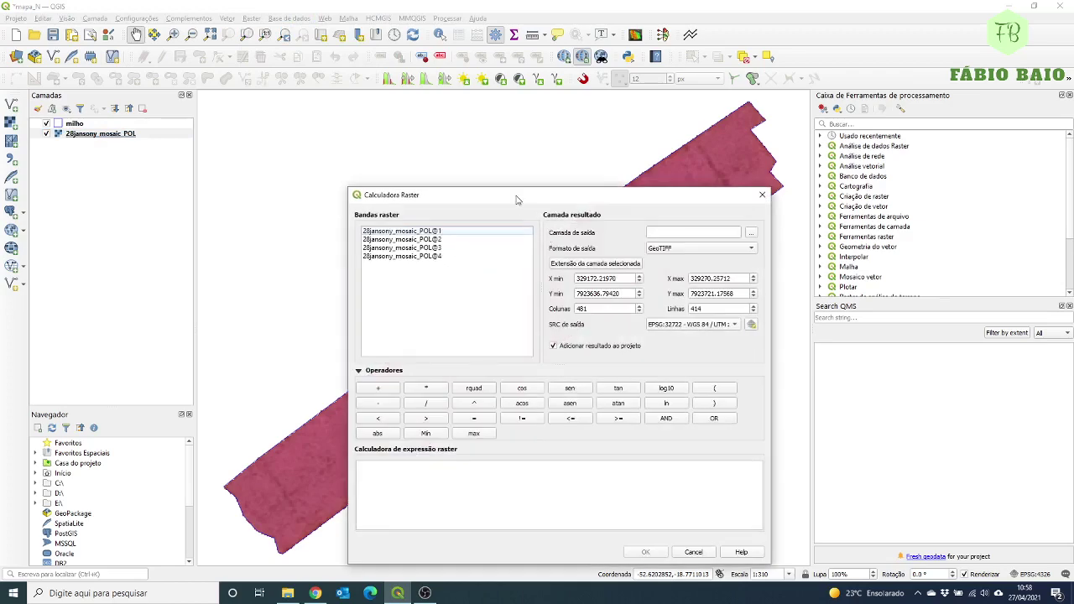
drag(513, 204, 475, 180)
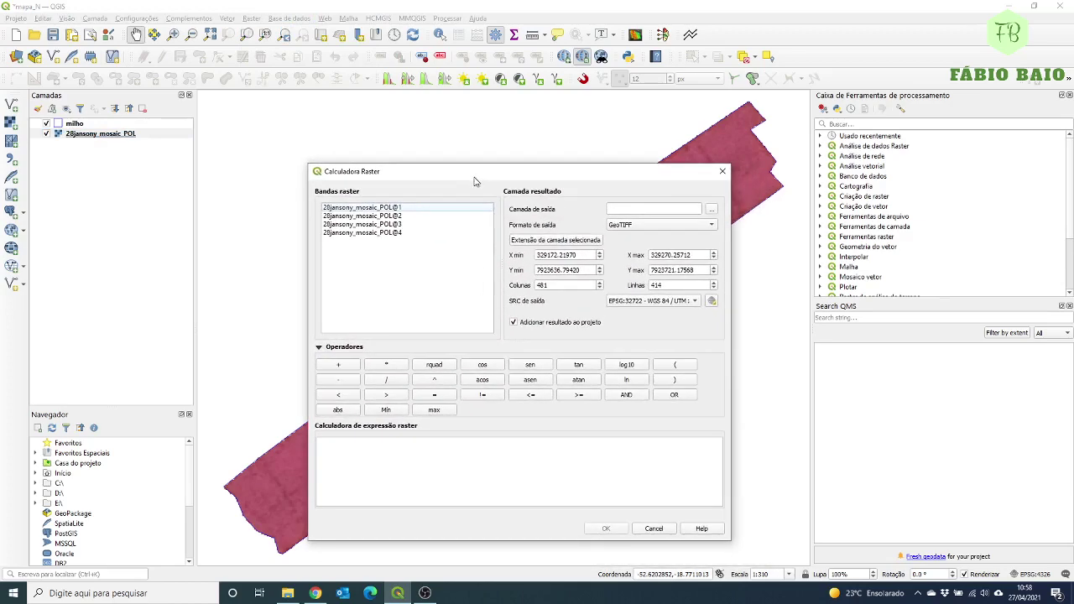
click(399, 227)
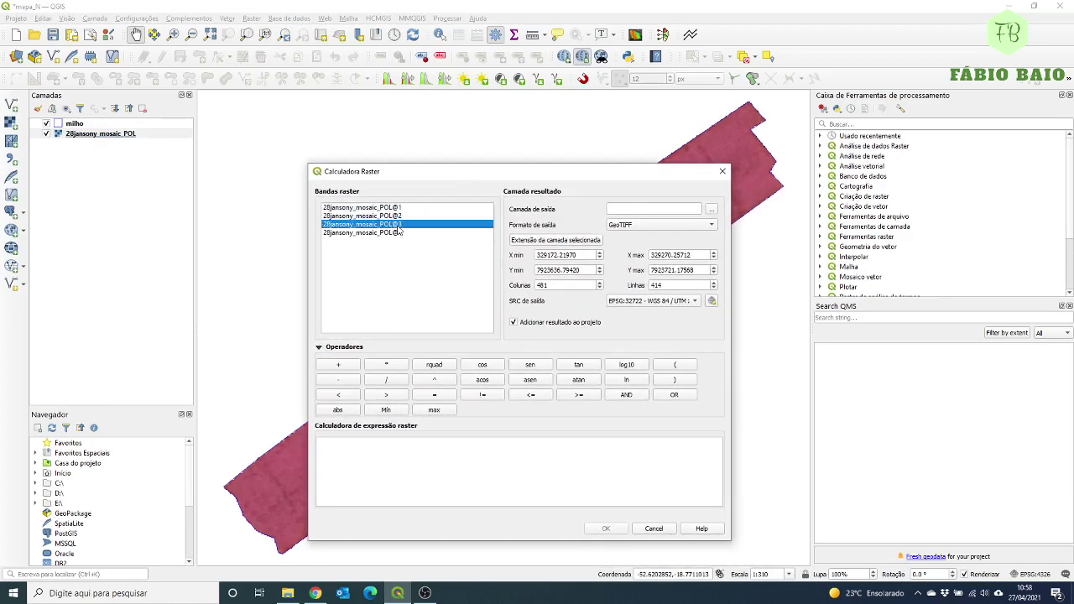
click(400, 216)
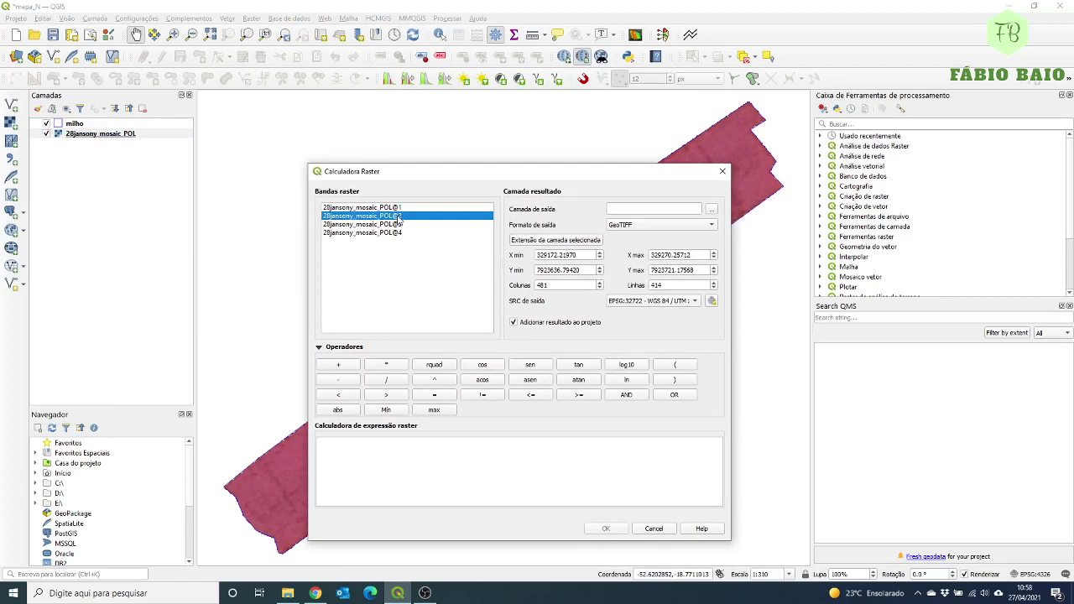
click(400, 226)
click(399, 216)
Set the calculation's output file to NDVI.tiff in the Aula6_Rec_N folder.
click(712, 209)
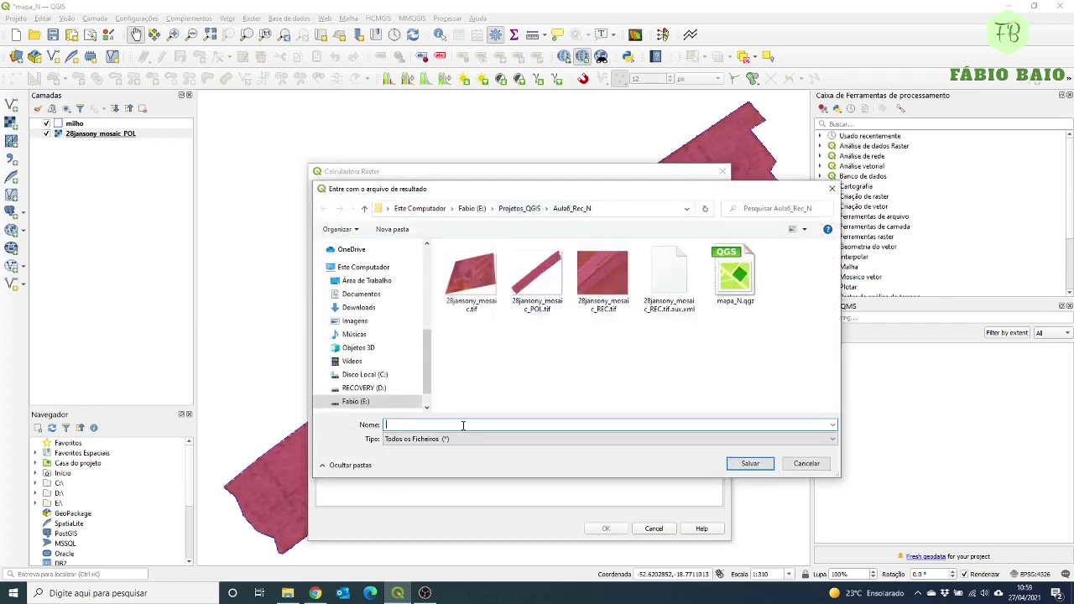
text(NDVI)
key(BackSpace)
key(BackSpace)
key(BackSpace)
key(BackSpace)
text(NDVI)
click(750, 464)
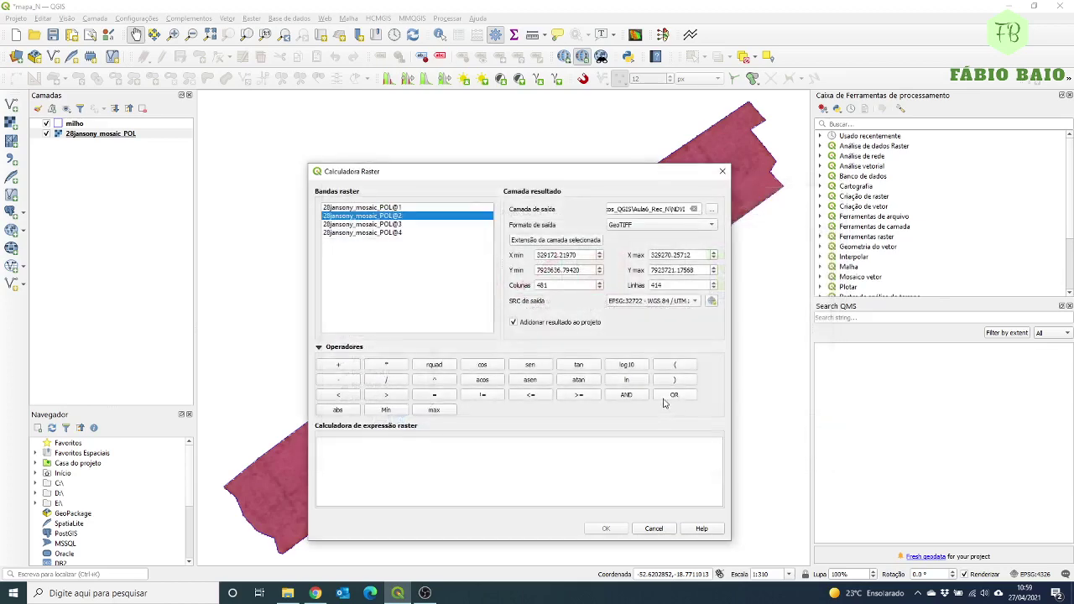
click(683, 210)
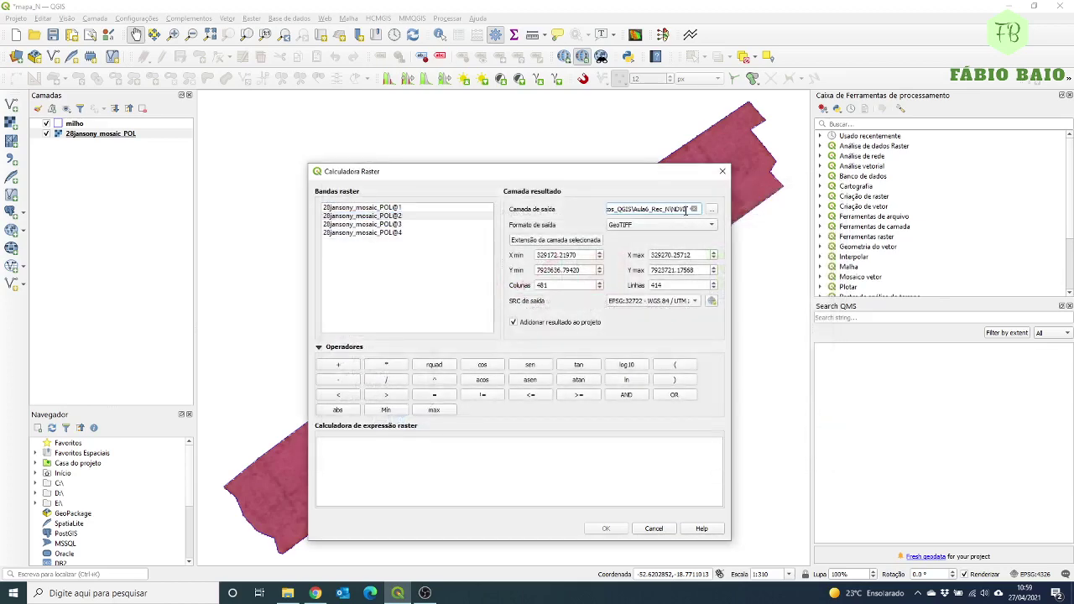
text(.tiff)
Enter the expression's numerator in parentheses as 28jansony_mosaic_POL@3 minus 28jansony_mosaic_POL@2.
click(388, 224)
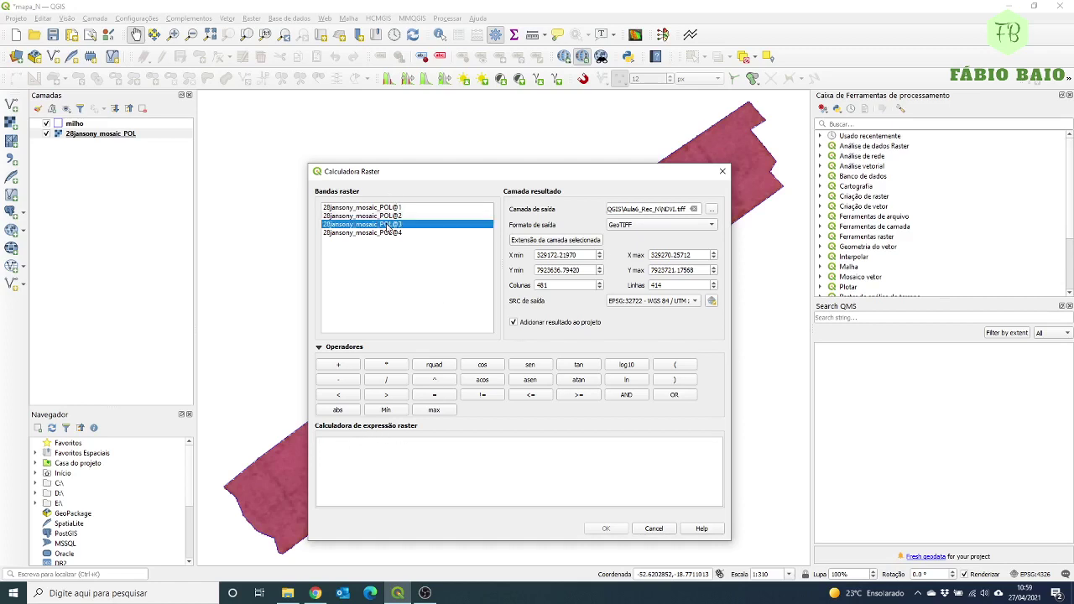
click(389, 216)
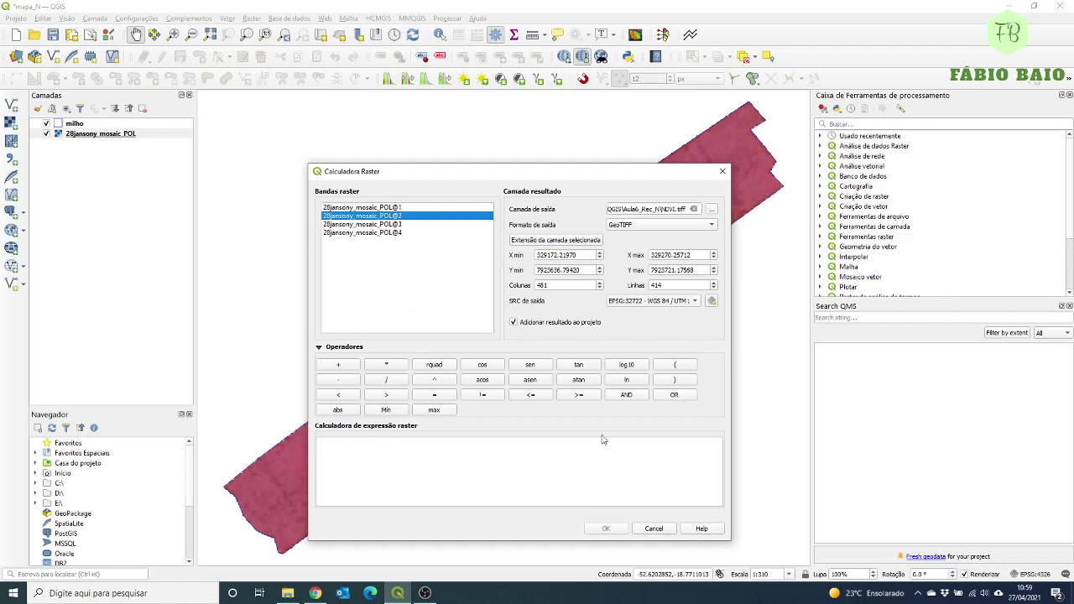
click(672, 370)
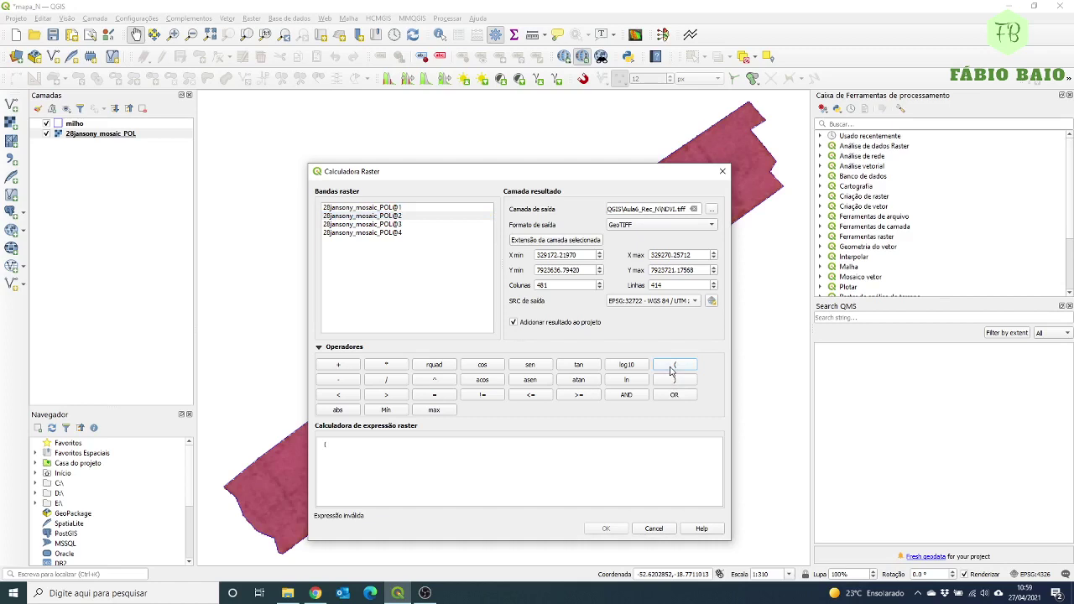
double_click(378, 225)
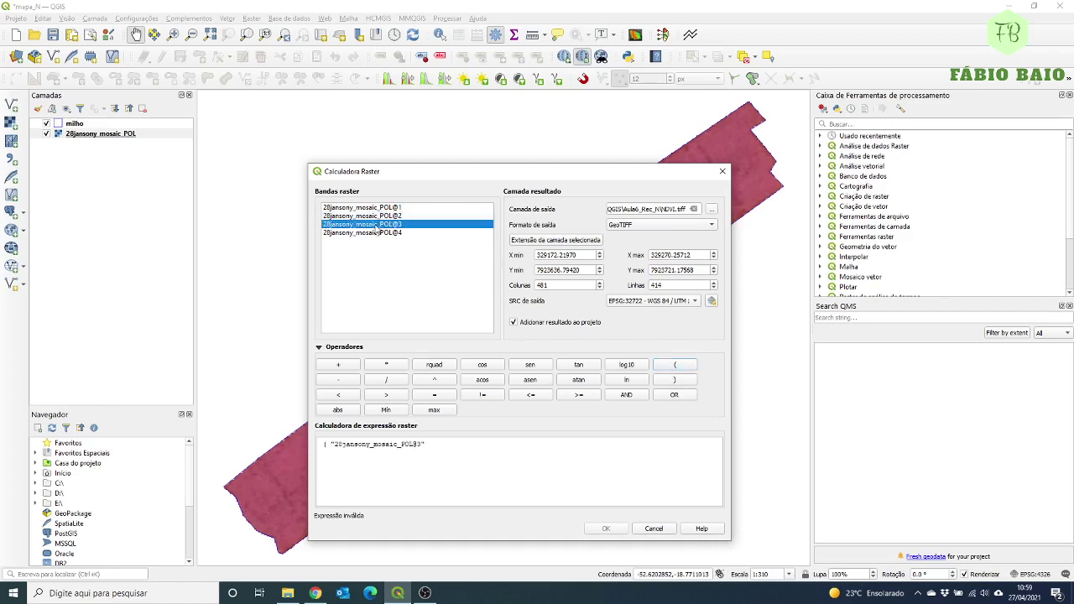
click(338, 380)
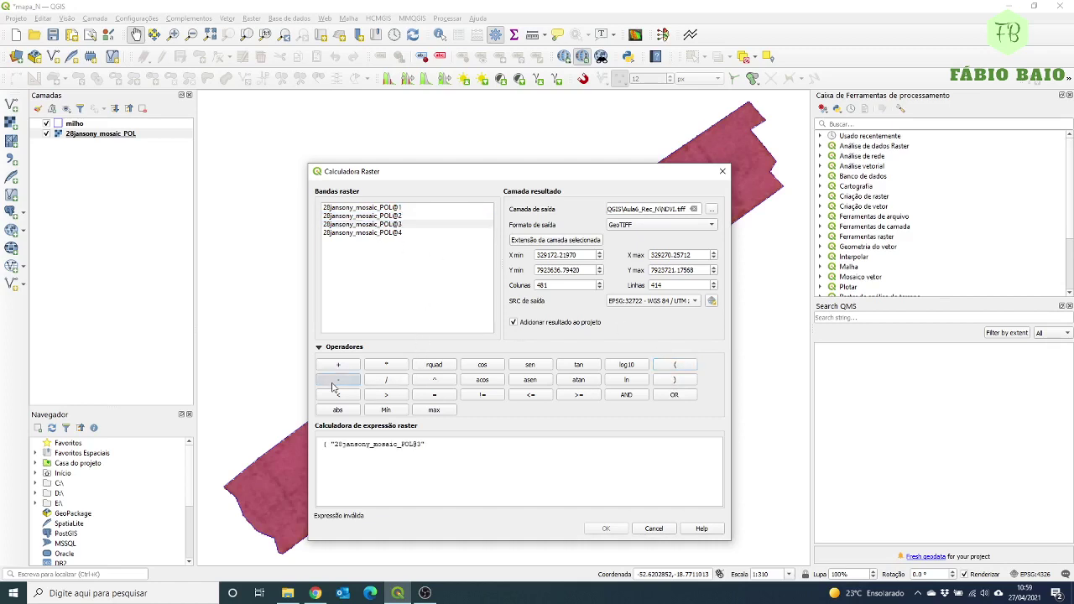
double_click(391, 216)
click(674, 382)
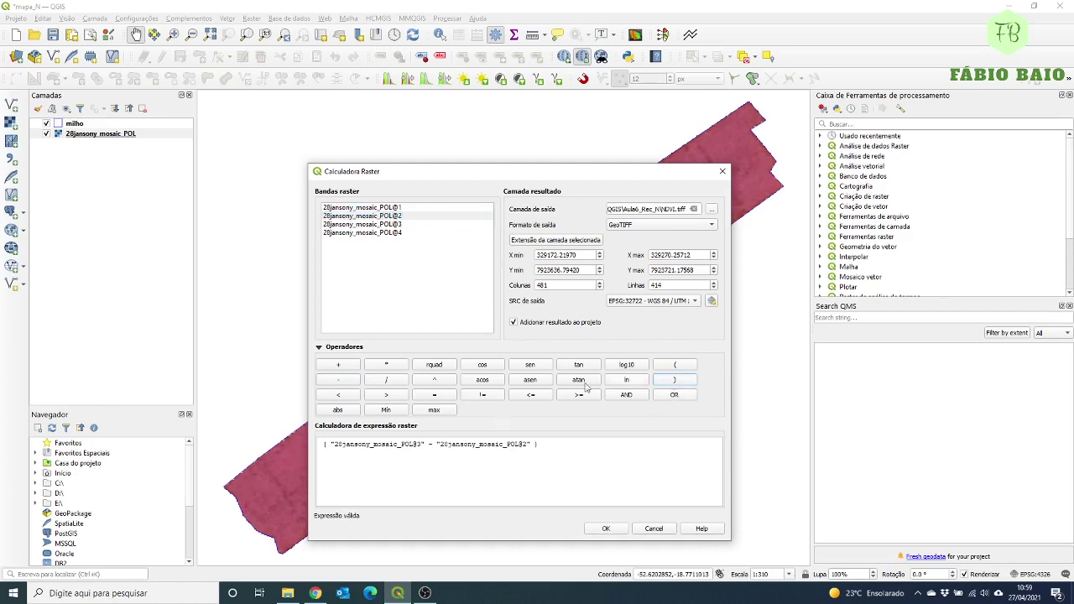
Divide the numerator by the parenthesized sum of 28jansony_mosaic_POL@3 and 28jansony_mosaic_POL@2, and run the calculation.
click(387, 382)
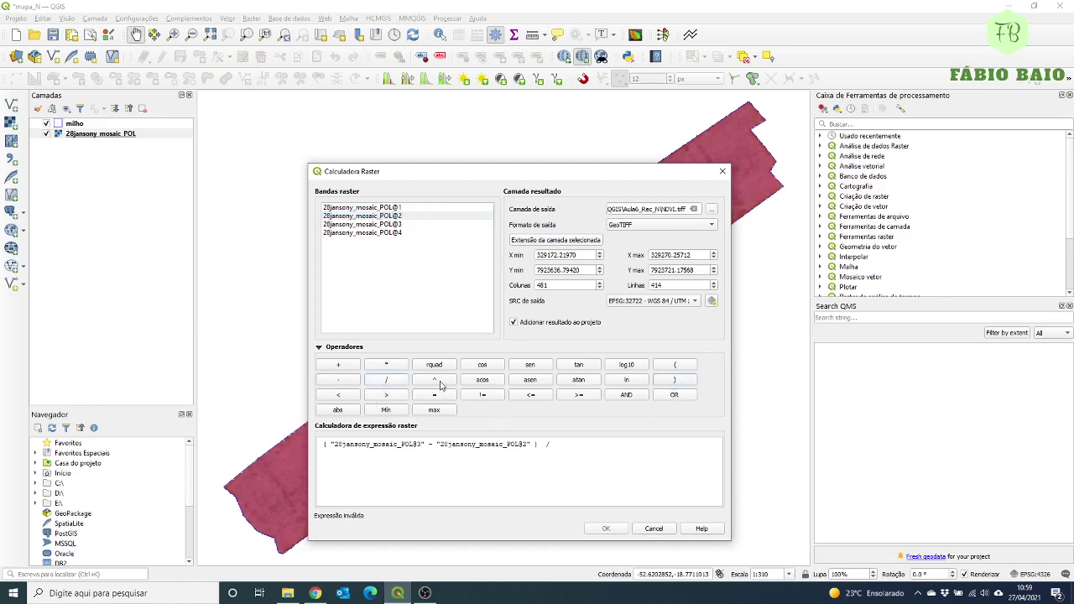
click(677, 365)
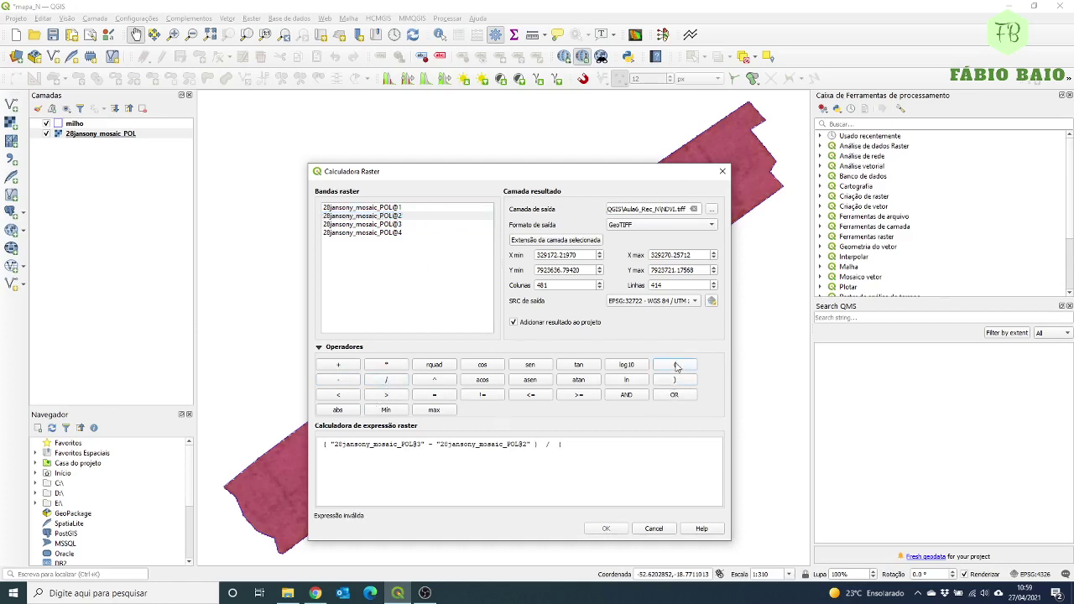
double_click(389, 225)
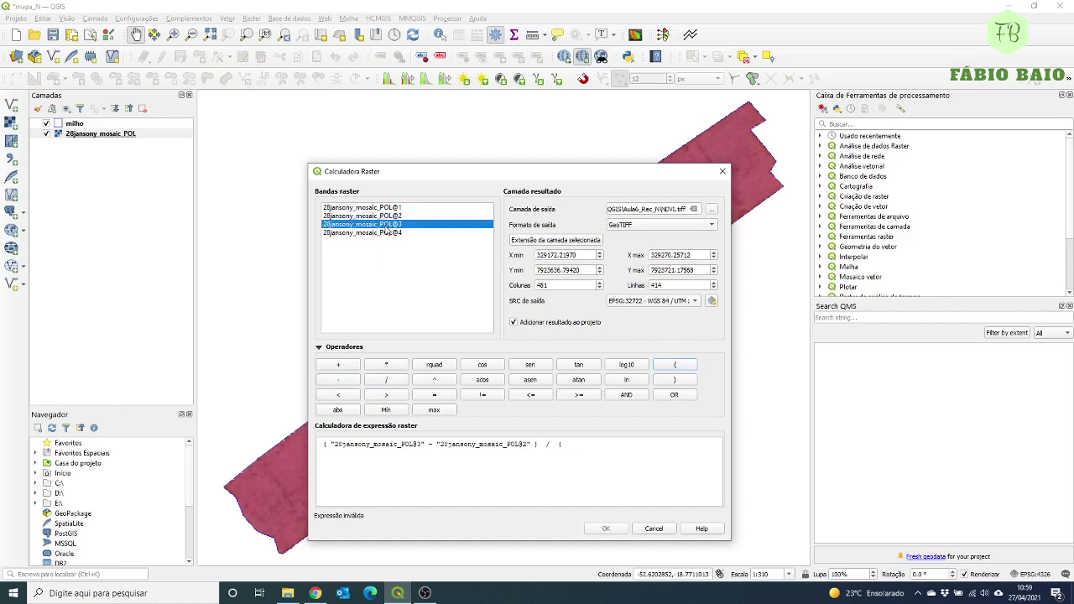
click(357, 367)
double_click(406, 215)
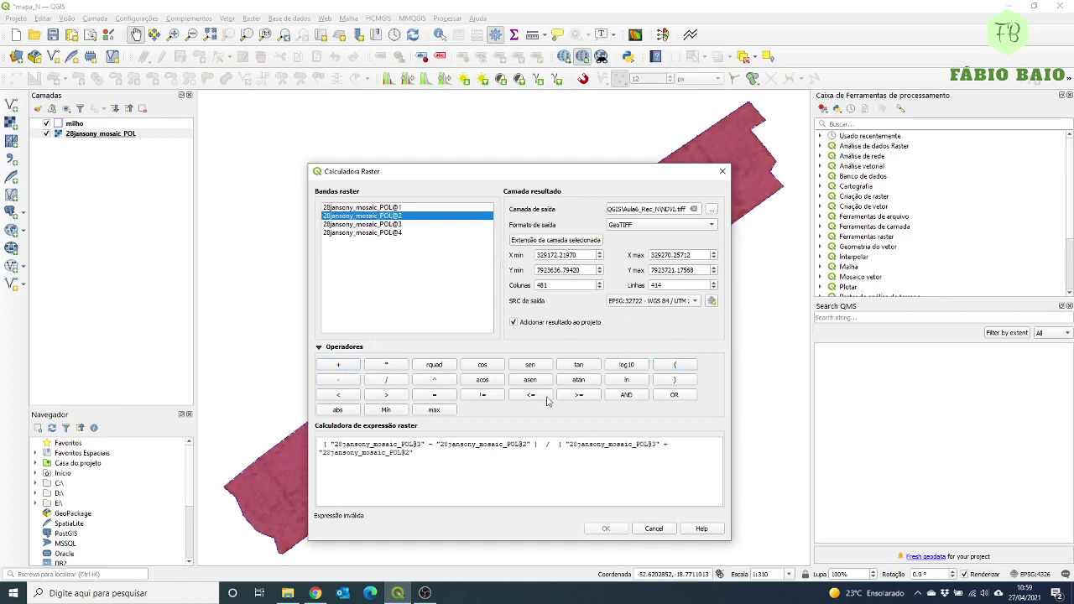
click(672, 384)
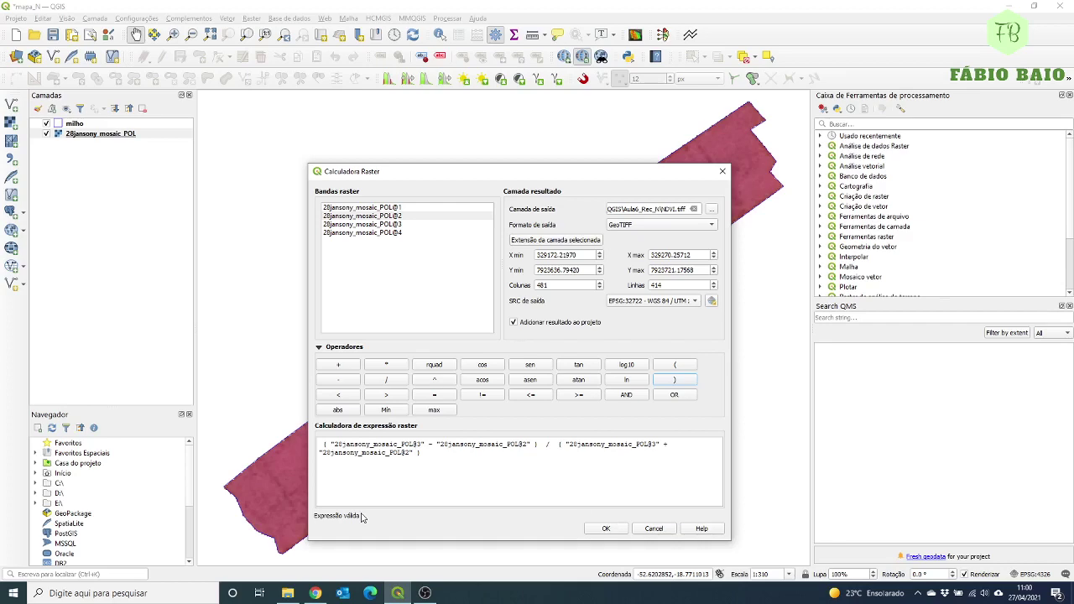
click(601, 531)
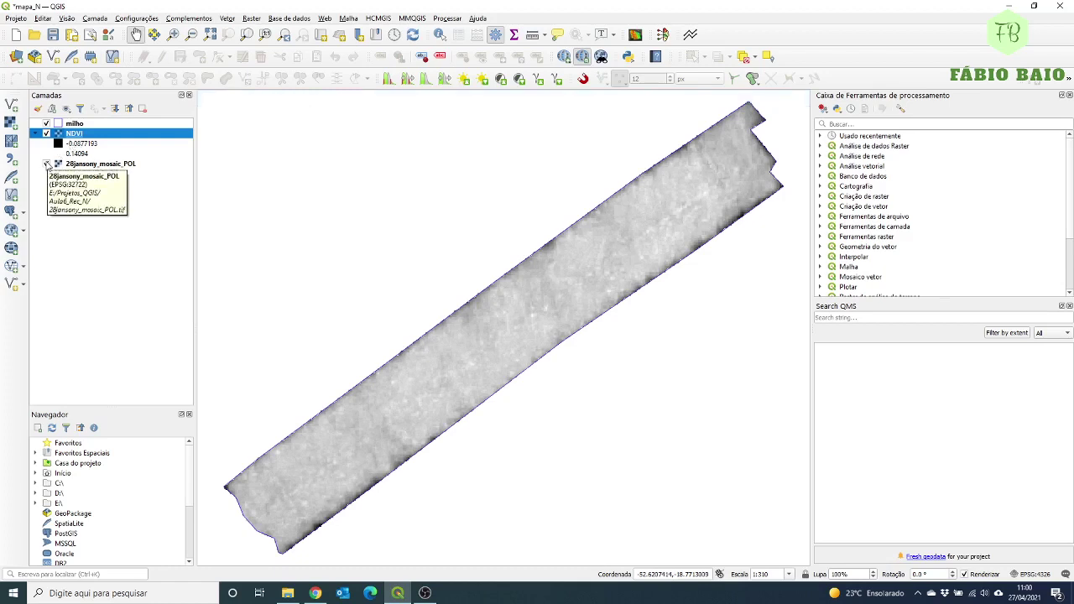
Hide the 28jansony_mosaic_POL layer and make the NDVI layer active.
click(47, 164)
click(90, 165)
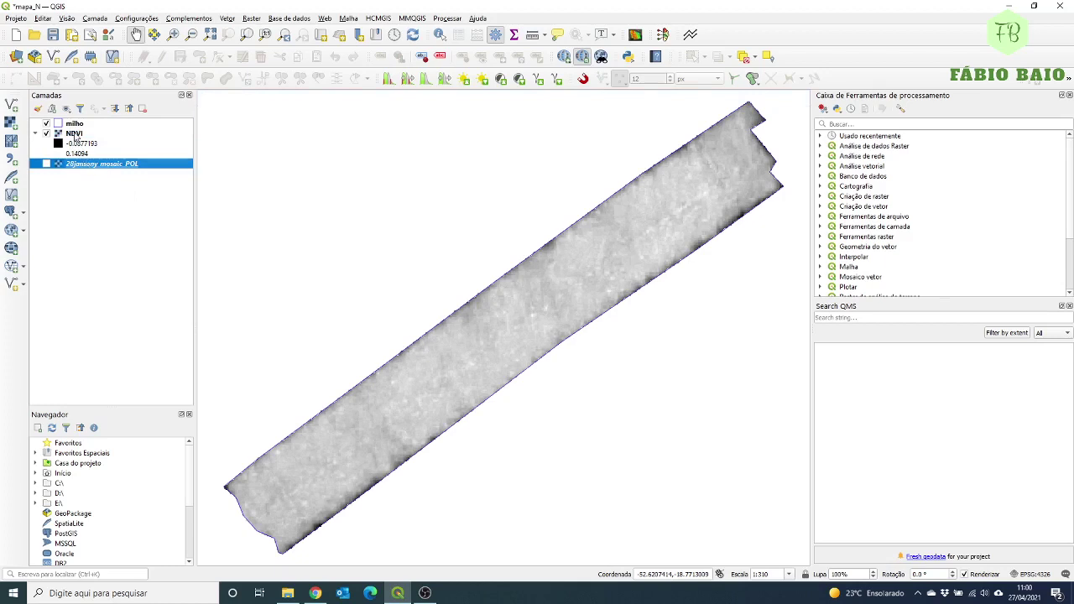
click(74, 134)
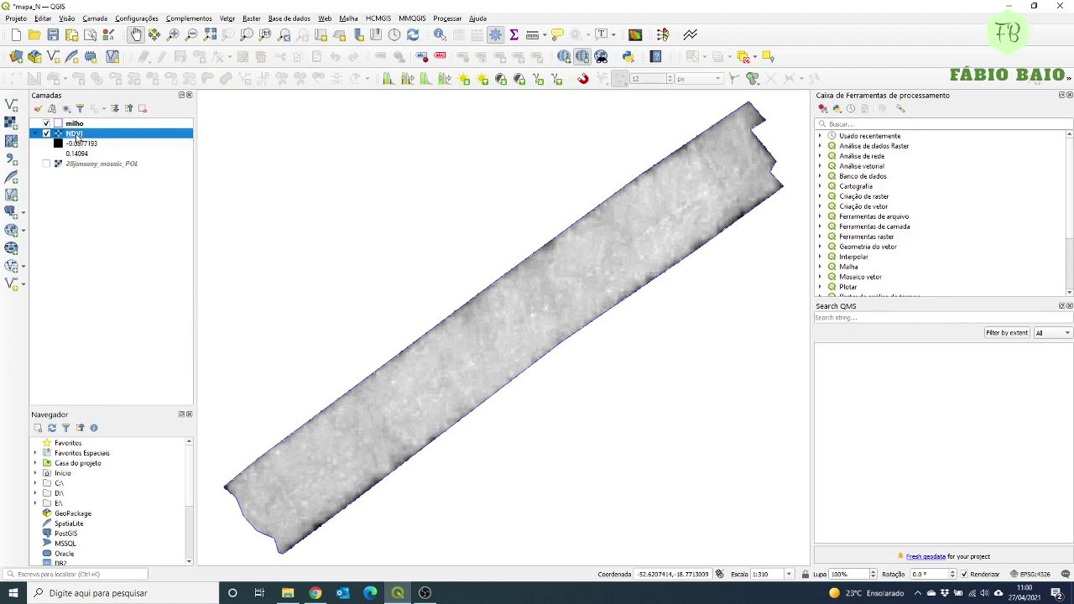
In the NDVI layer's symbology, set the render type to Banda simples falsa-cor.
double_click(76, 137)
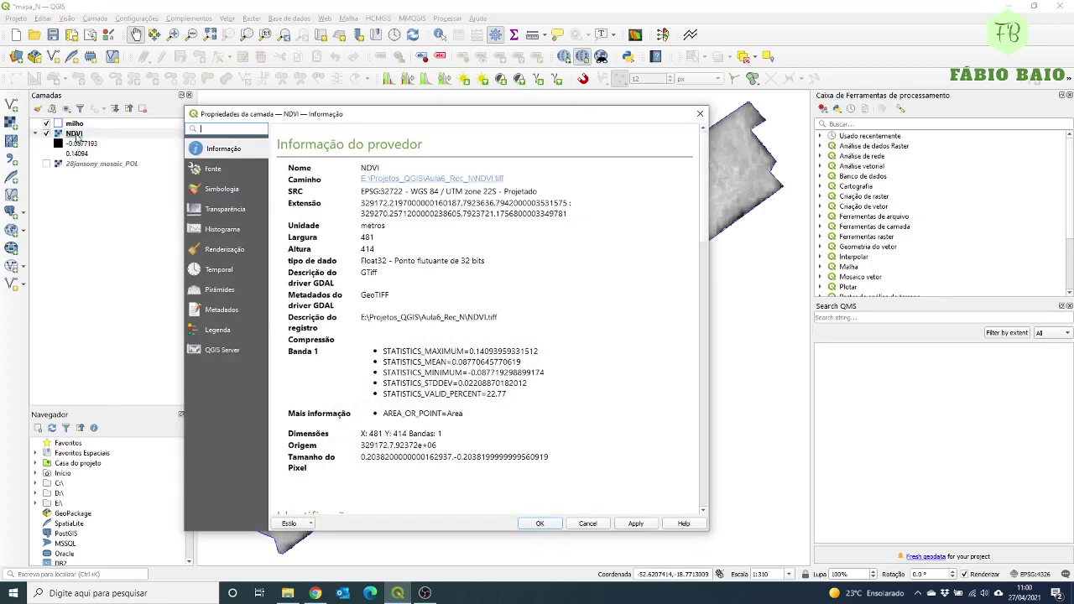
click(205, 190)
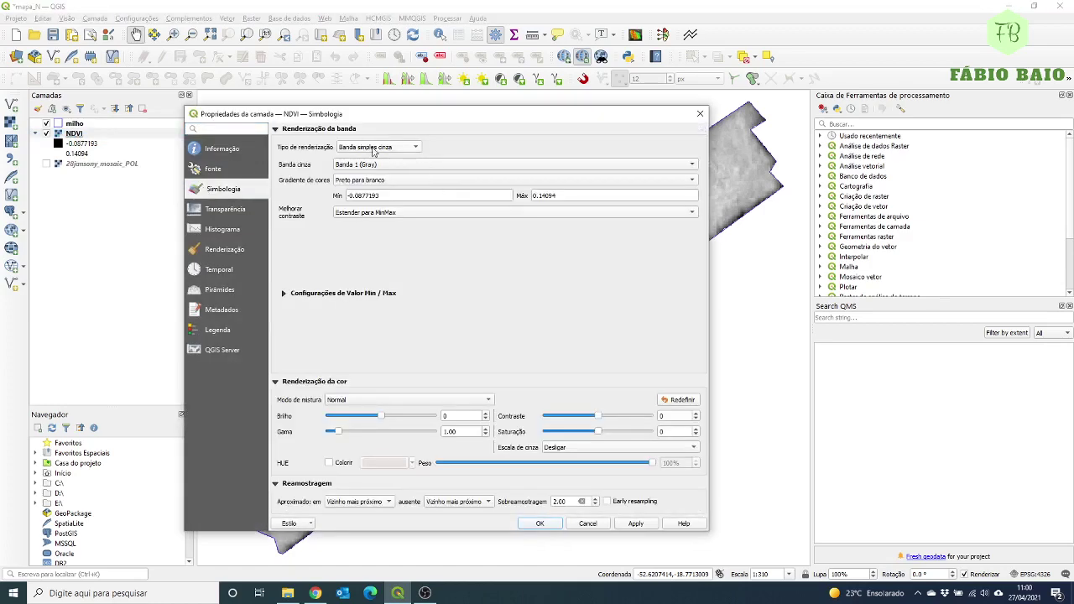
click(425, 594)
click(425, 593)
click(386, 149)
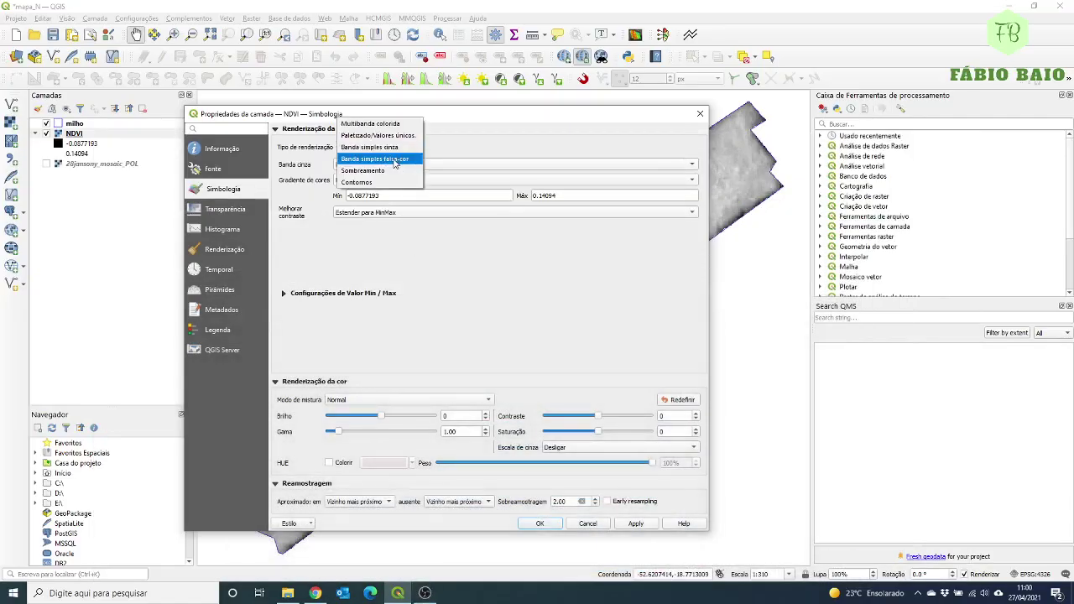
click(394, 160)
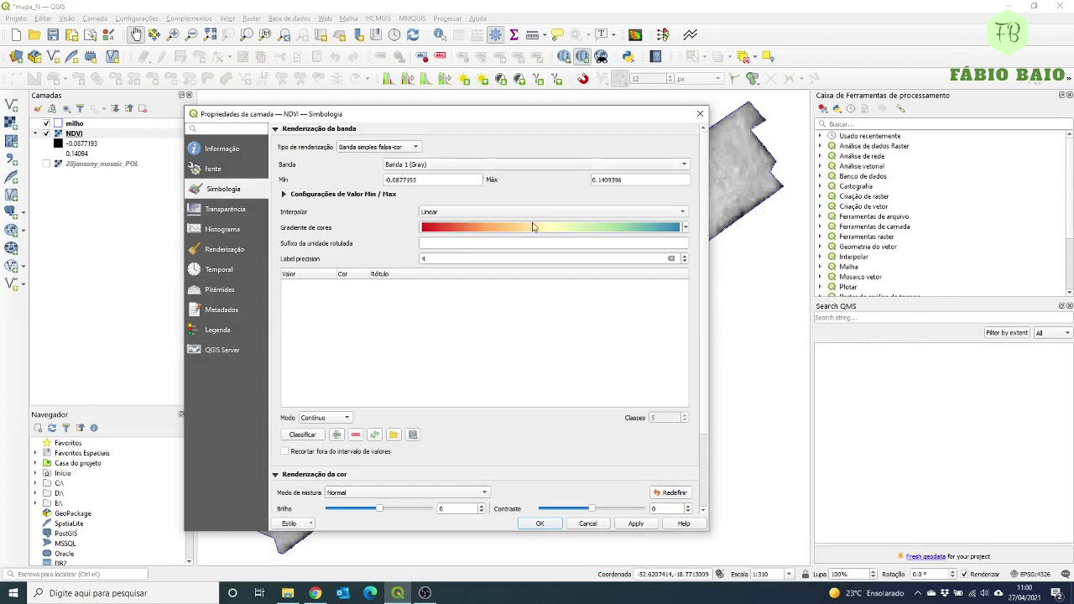
Classify the NDVI layer with the Spectral color ramp, apply the style, and close its properties.
click(686, 228)
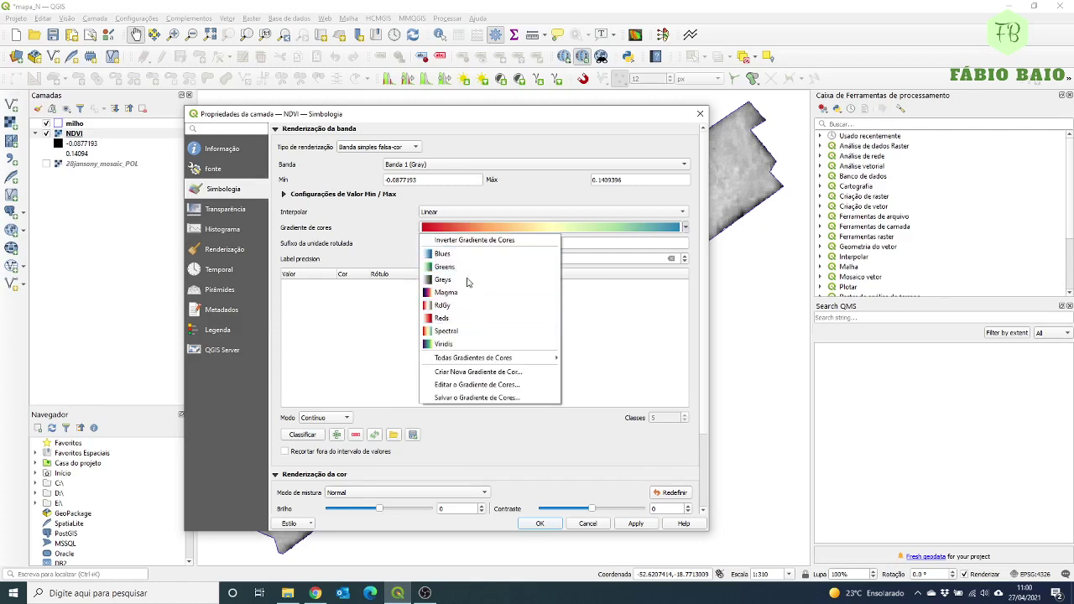
click(456, 332)
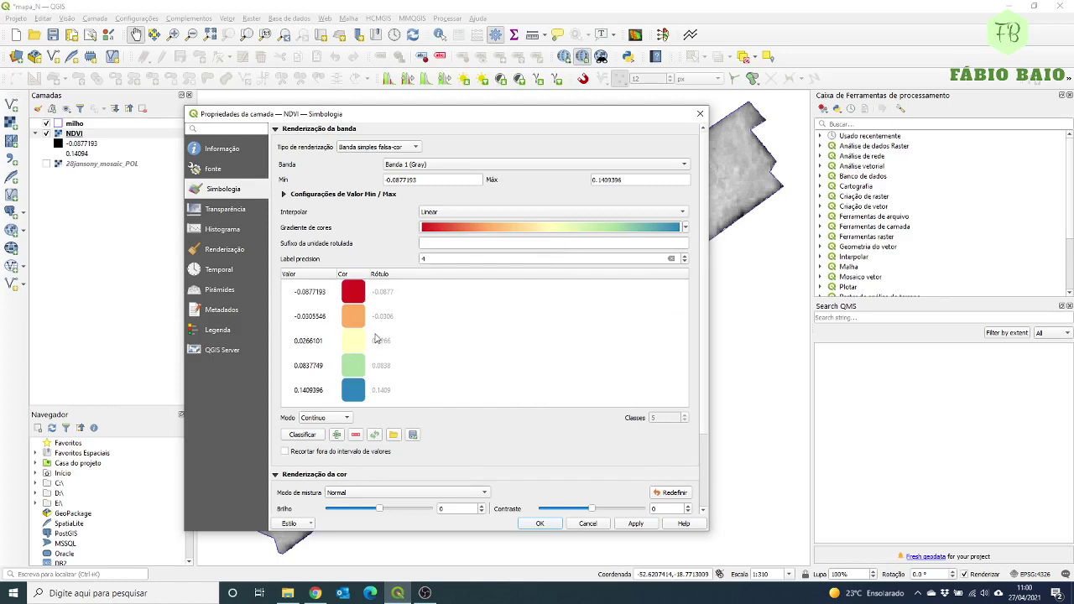
click(309, 436)
click(637, 524)
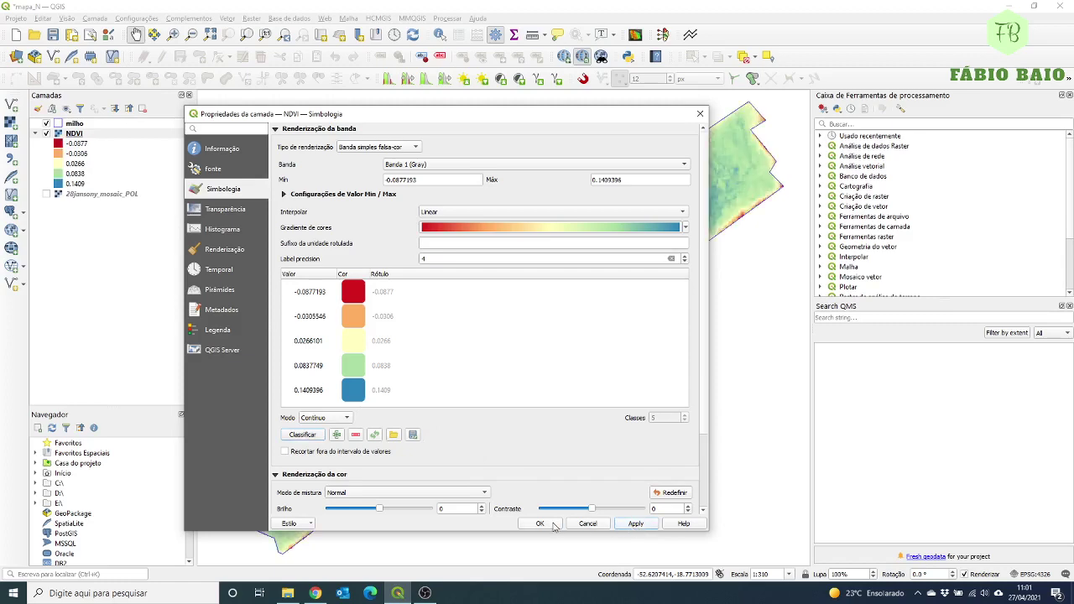
click(554, 525)
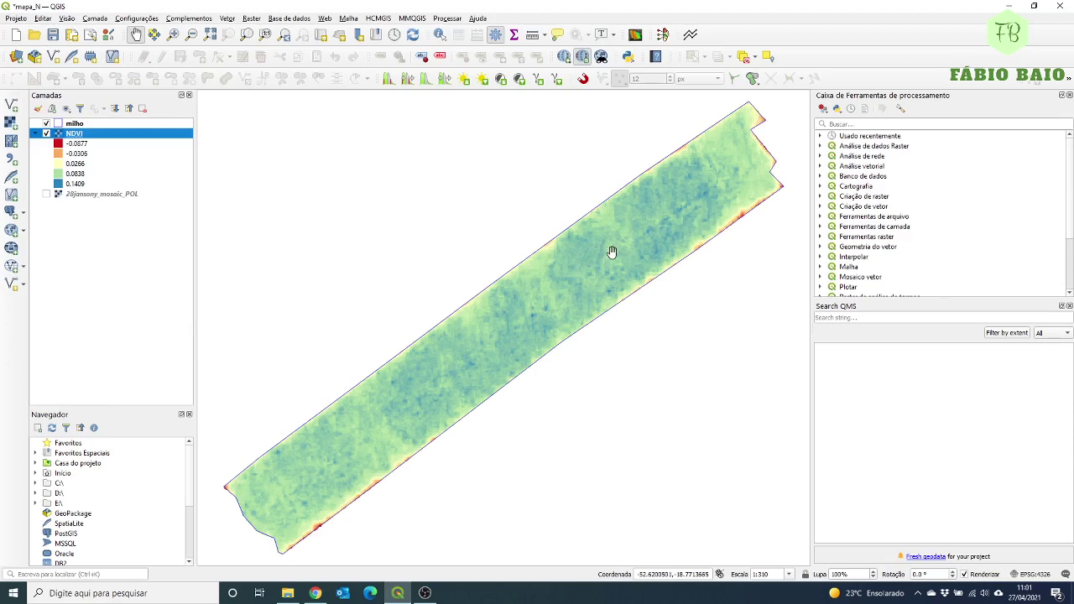
Examine the milho layer's attribute table and close it.
click(72, 185)
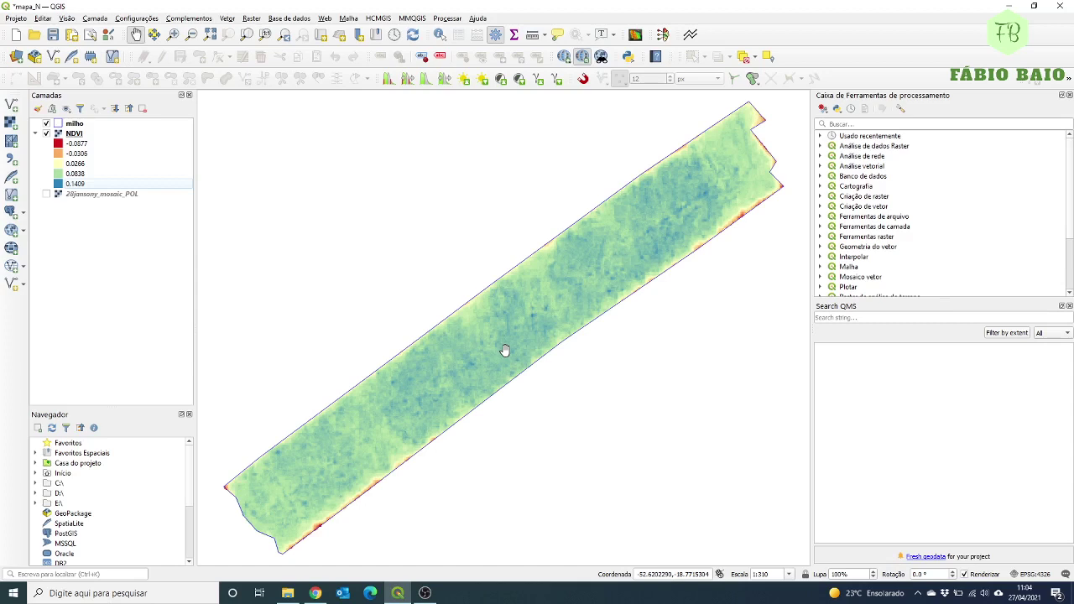
right_click(82, 125)
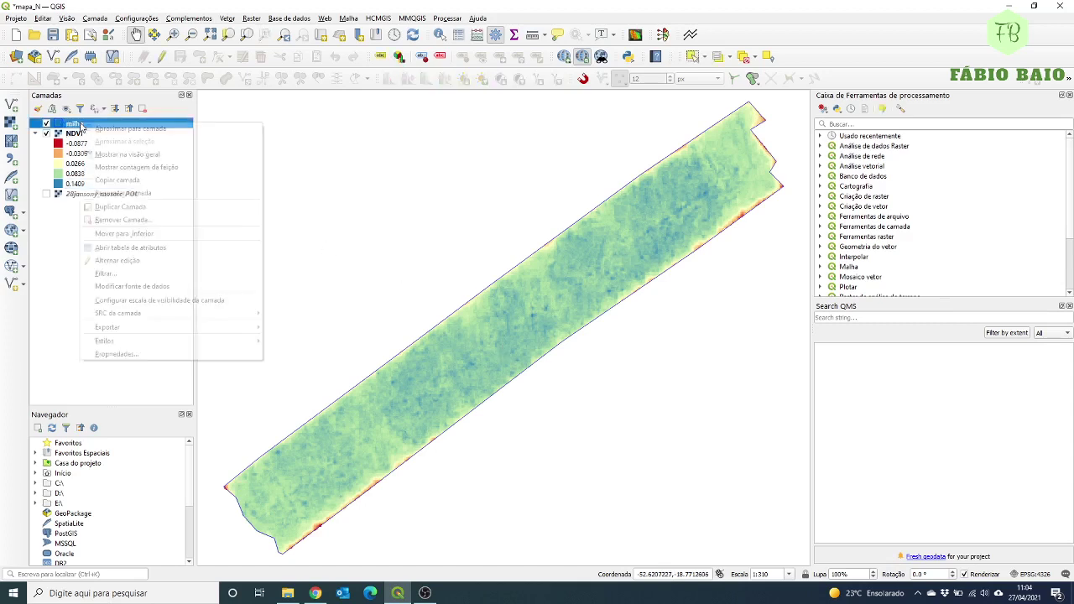
click(194, 249)
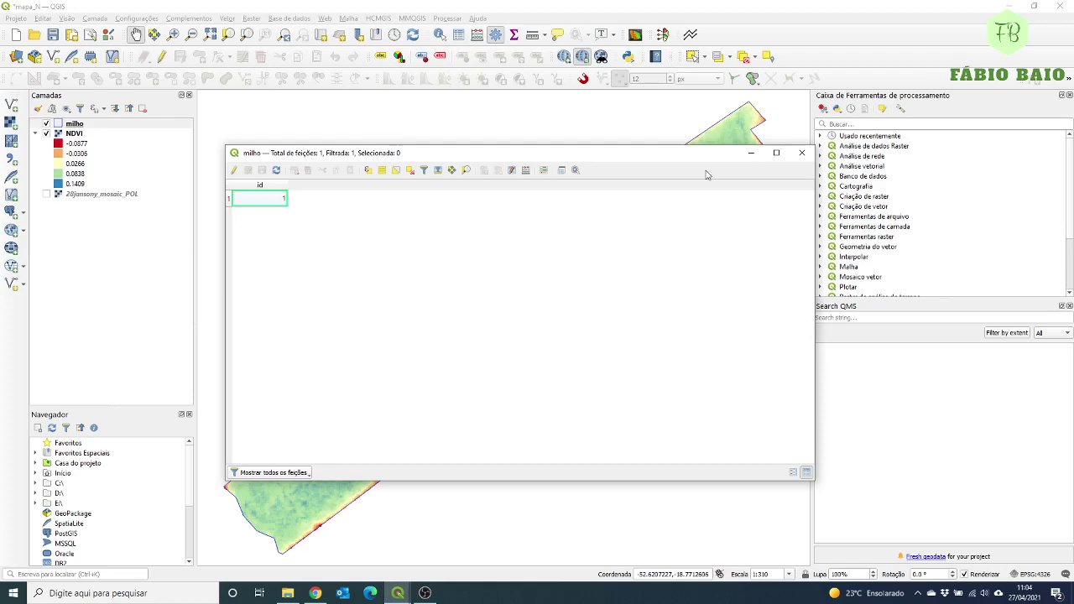
click(802, 152)
click(75, 135)
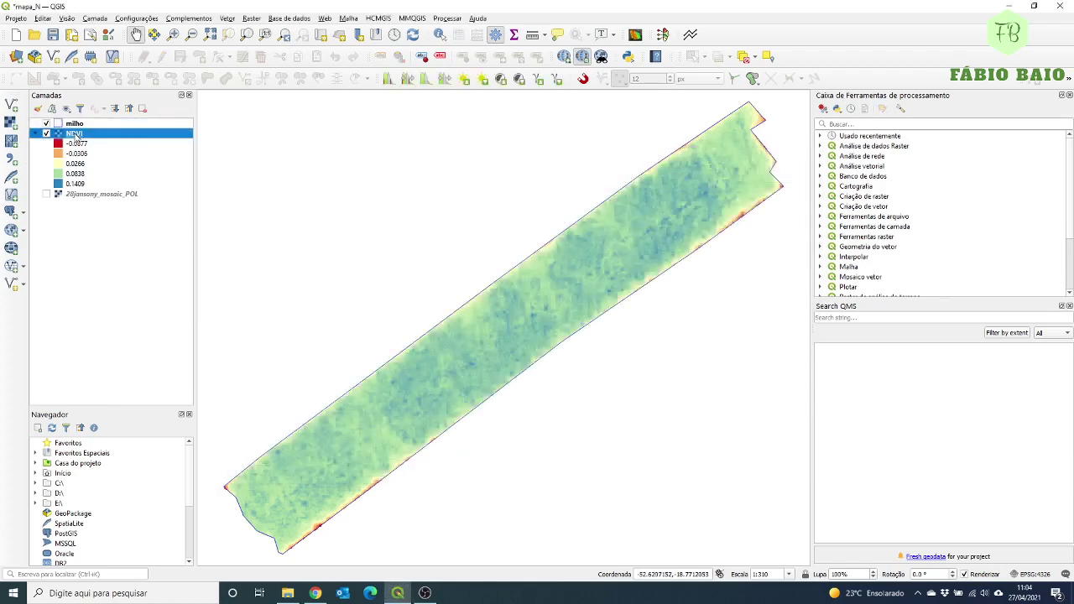
right_click(75, 135)
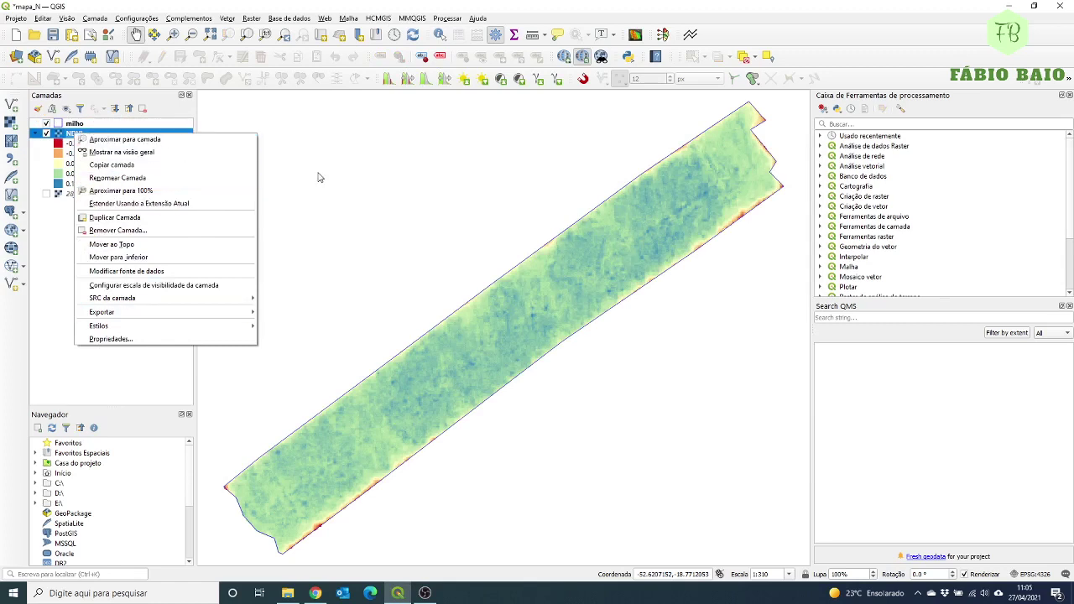
drag(501, 312, 504, 327)
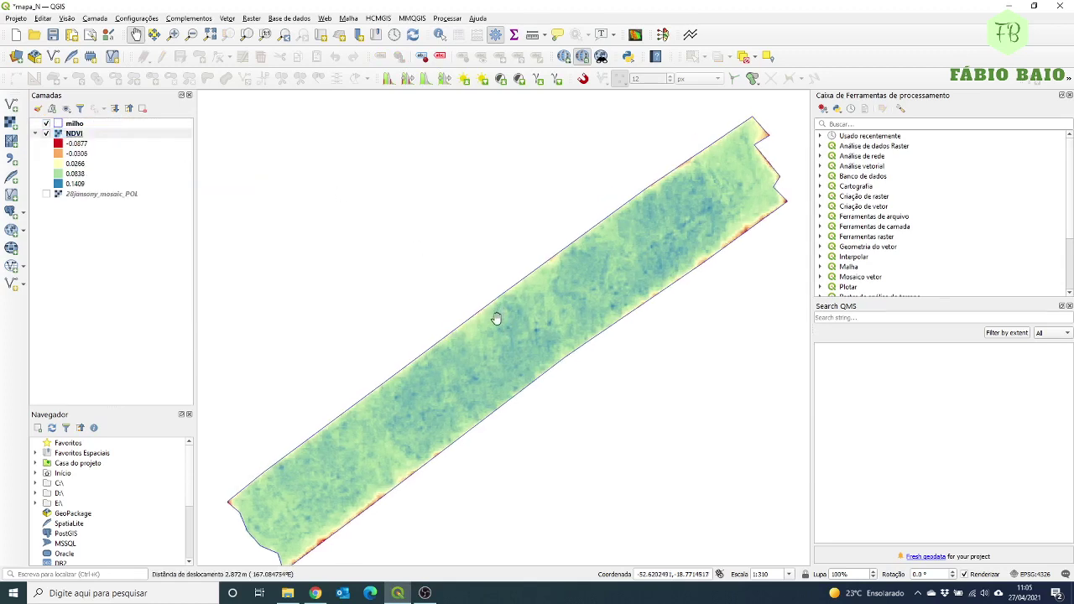
Zoom the map to the full extent of the NDVI layer.
right_click(74, 135)
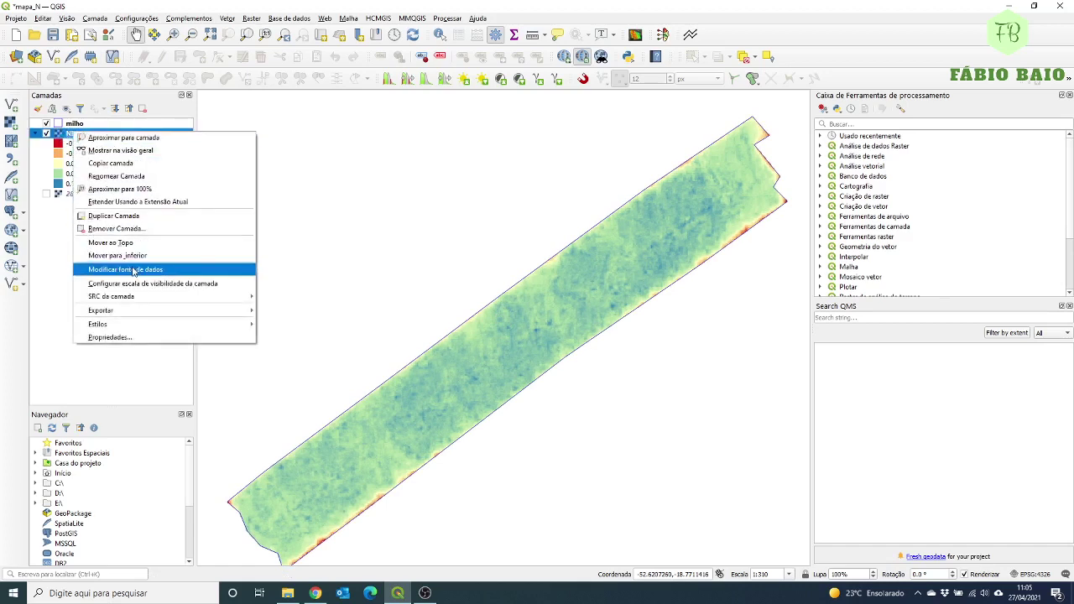
click(123, 137)
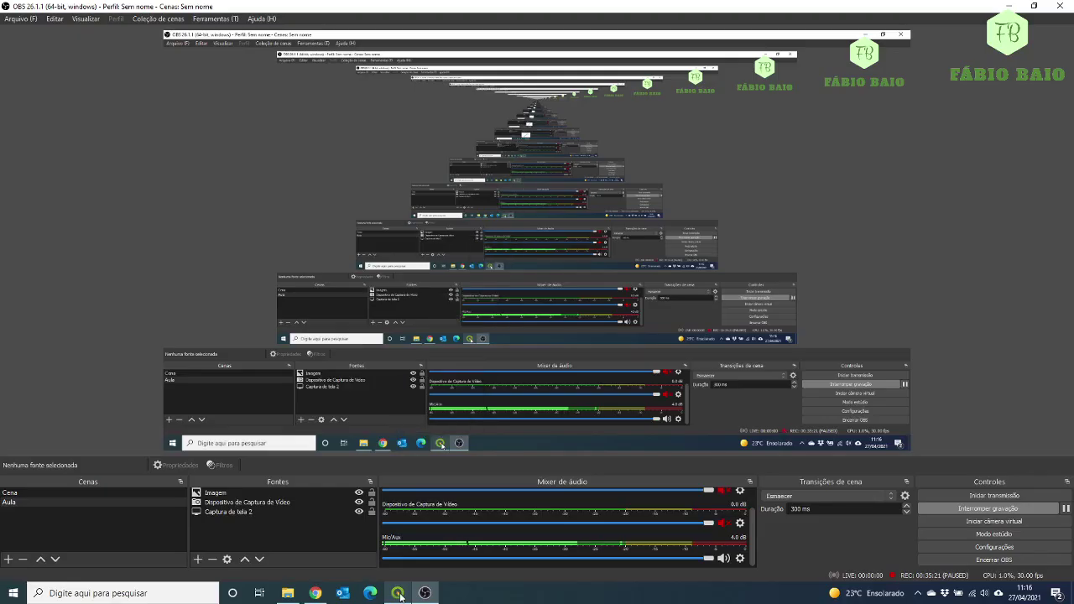
click(398, 593)
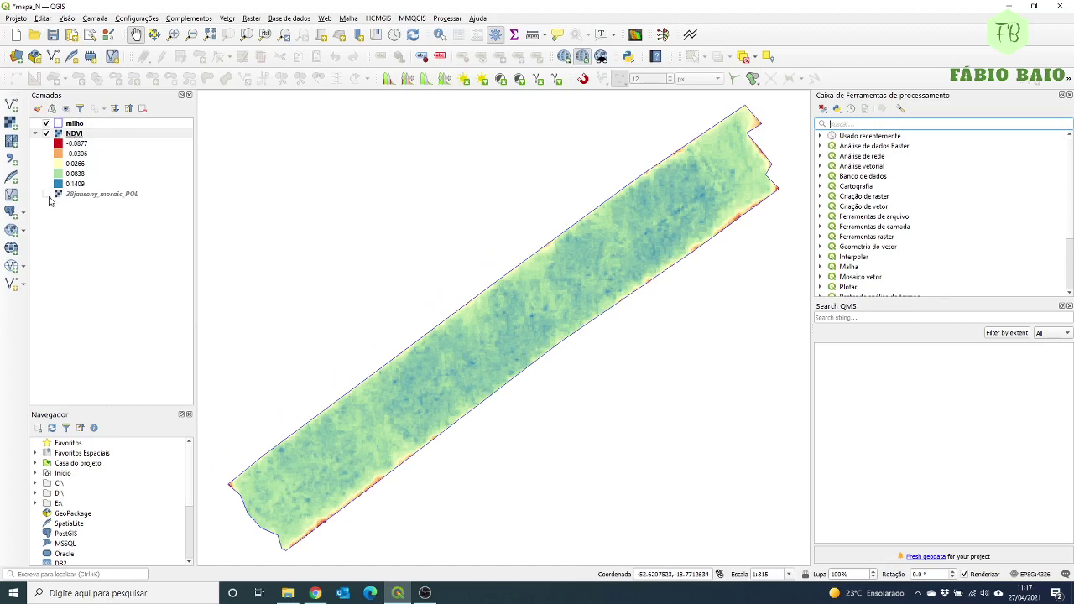
Remove the 28jansony_mosaic_POL layer from the project, leaving the NDVI layer visible over the milho area.
click(90, 195)
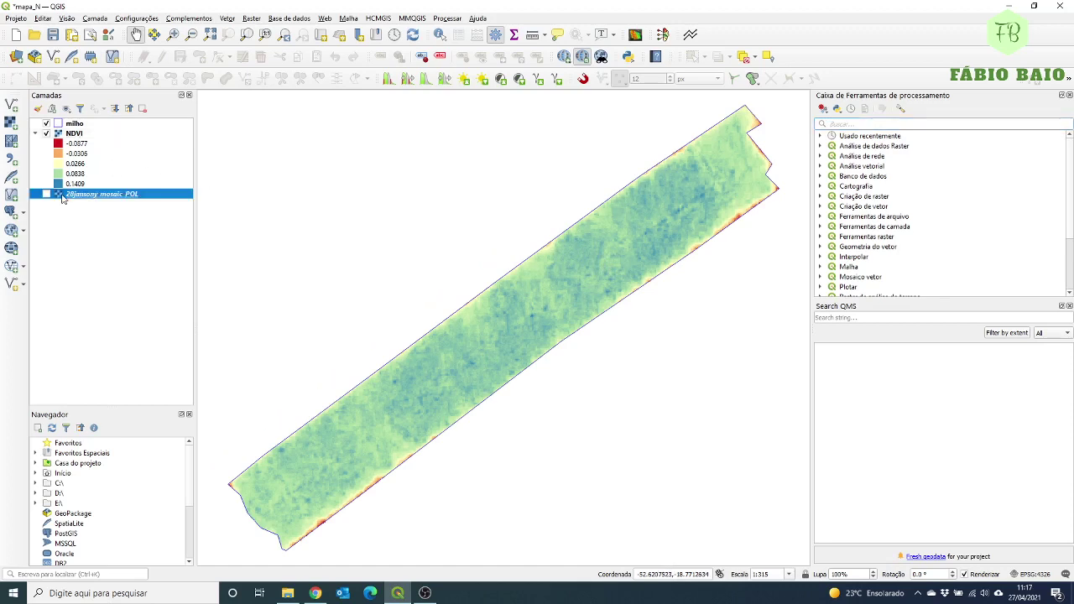
click(46, 133)
click(46, 194)
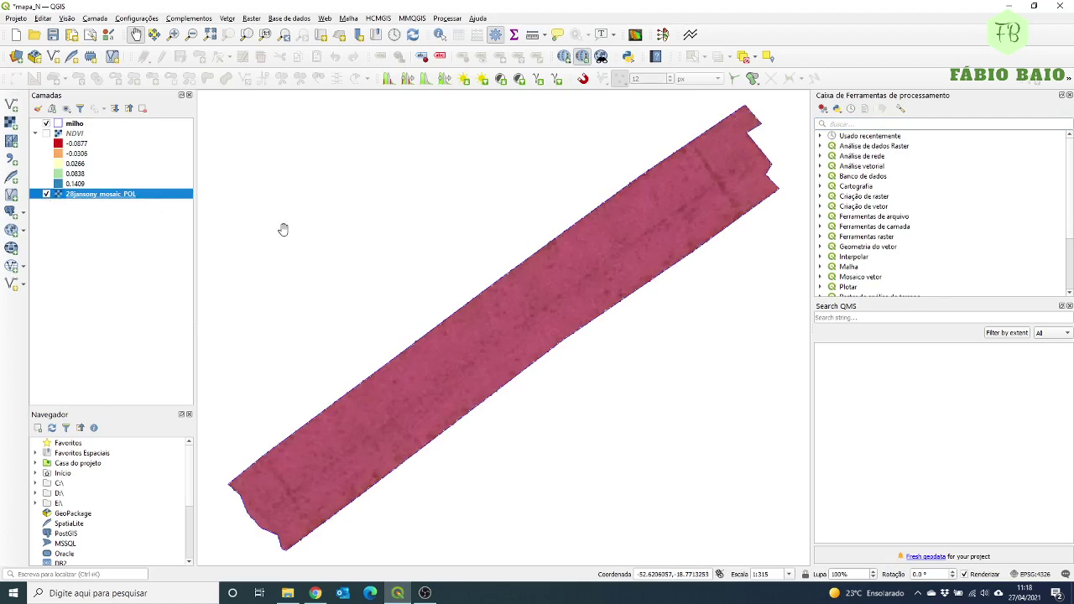
right_click(90, 197)
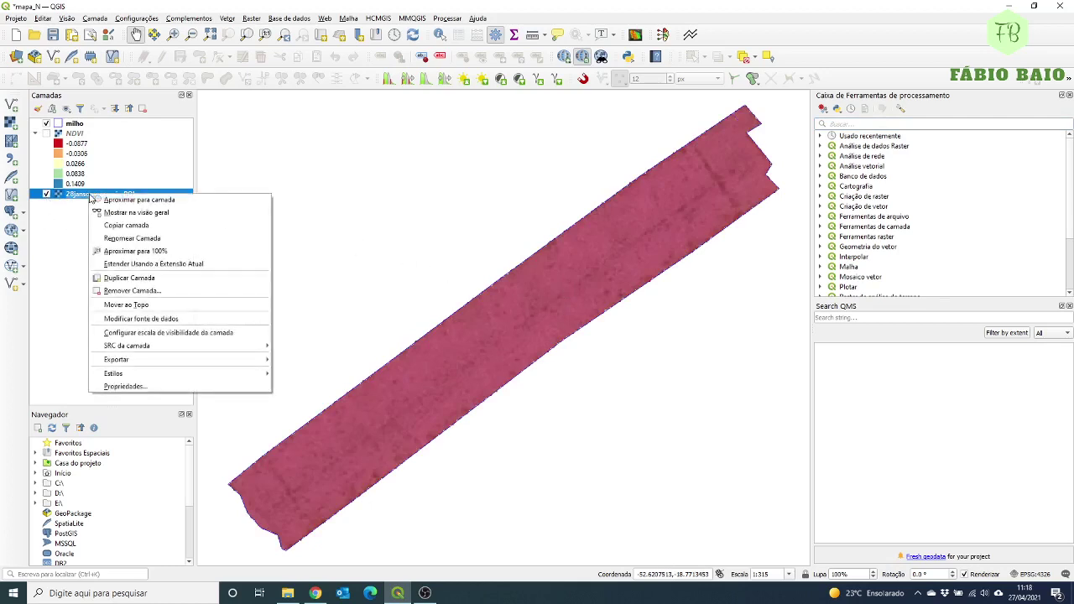
click(132, 291)
click(526, 309)
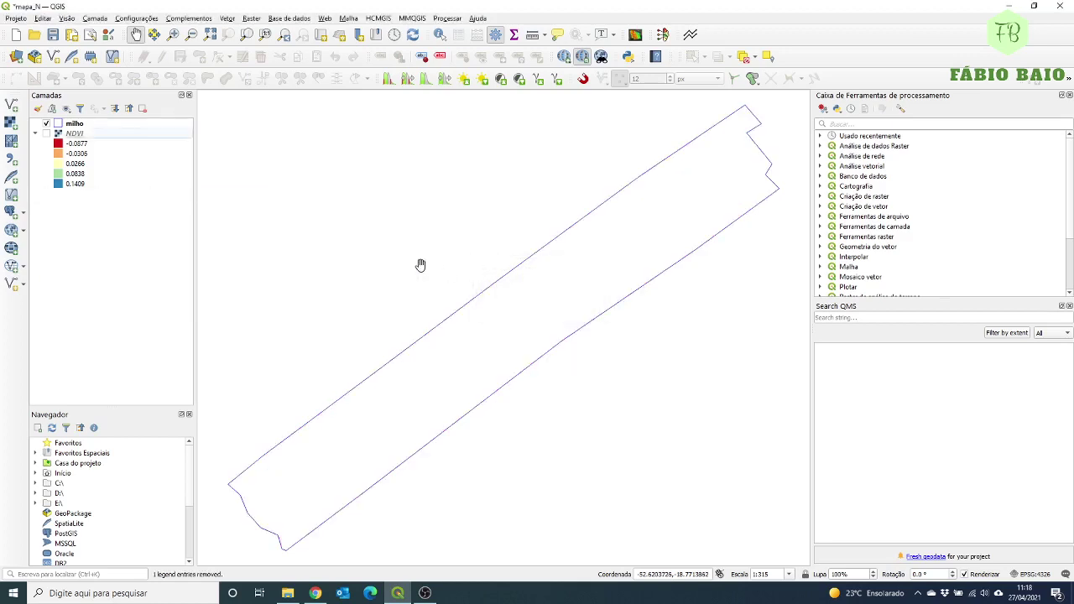
click(46, 135)
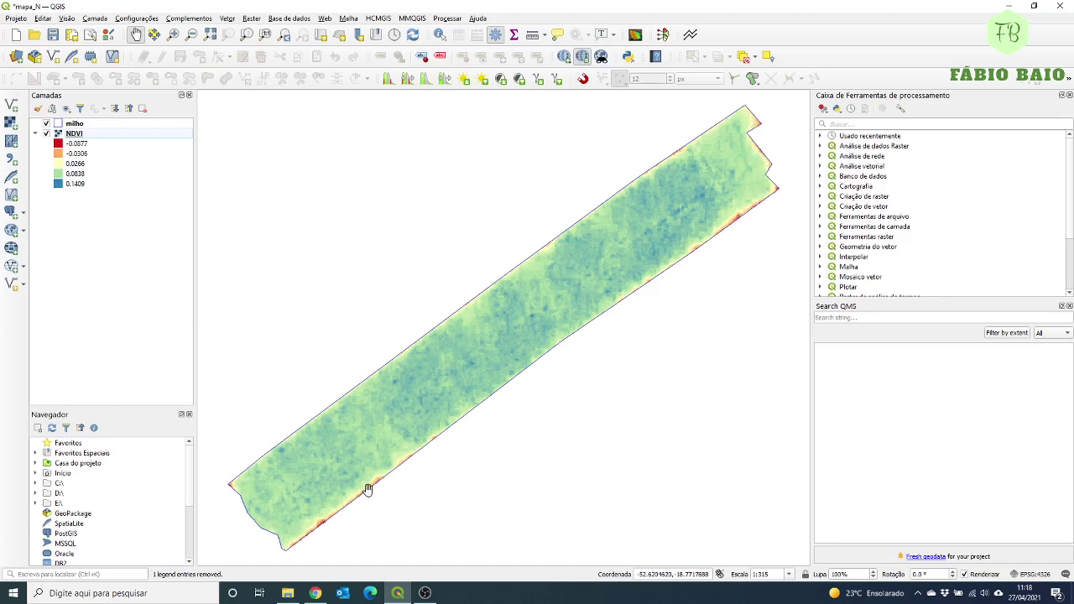
click(76, 173)
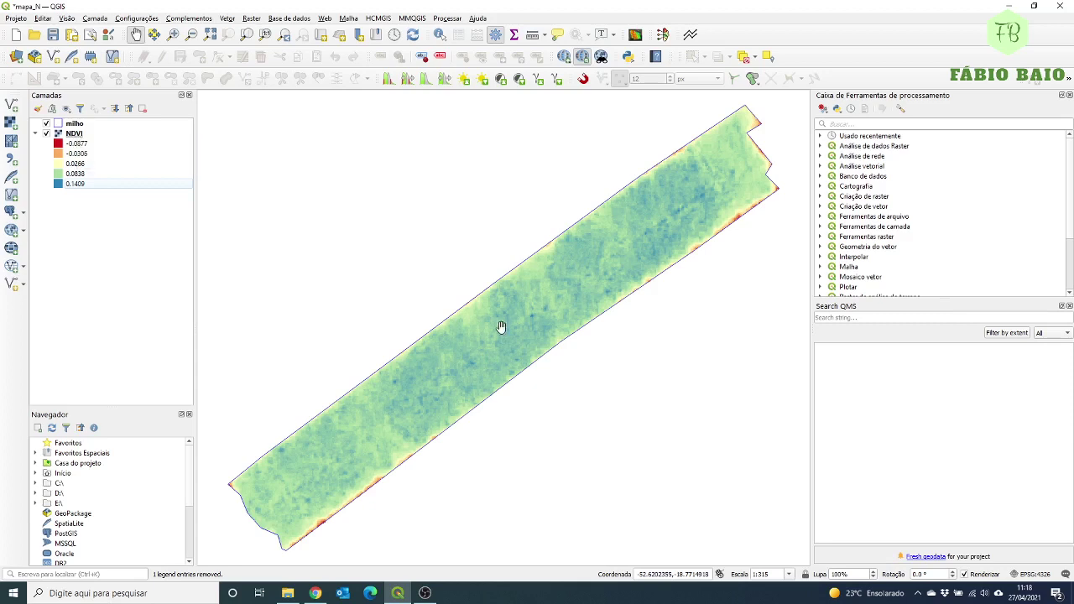
Reclassify the NDVI layer in Quartil mode with 4 classes, apply the style, and close its properties.
double_click(70, 135)
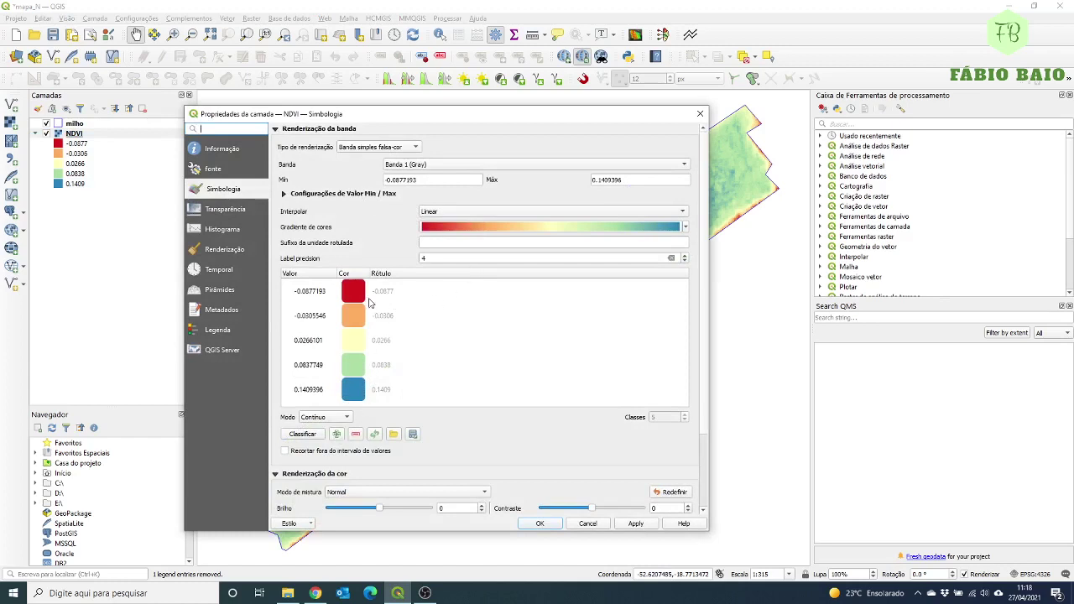
click(349, 418)
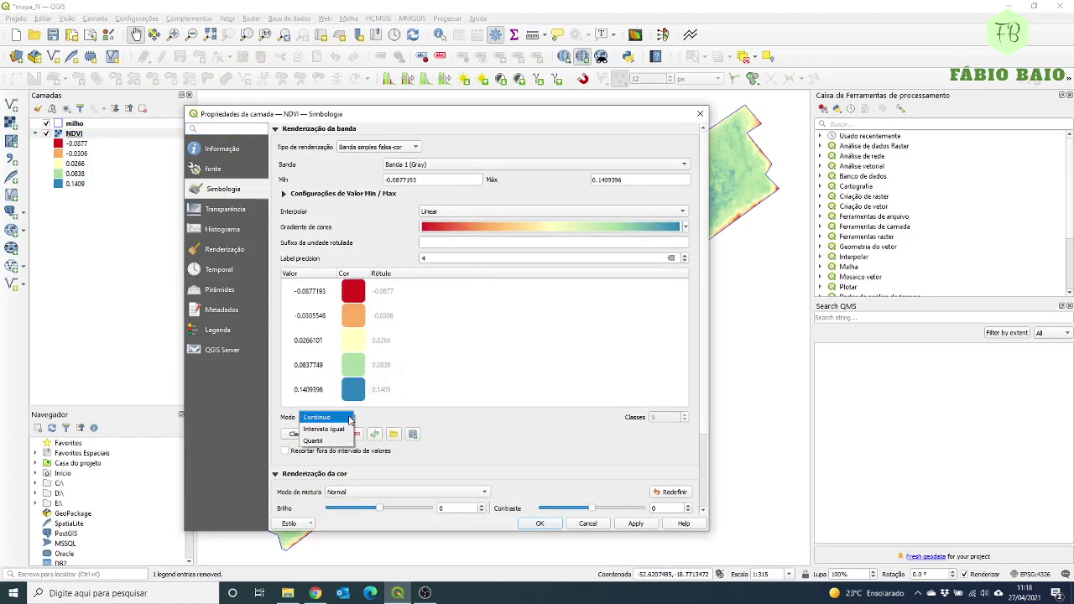
click(333, 441)
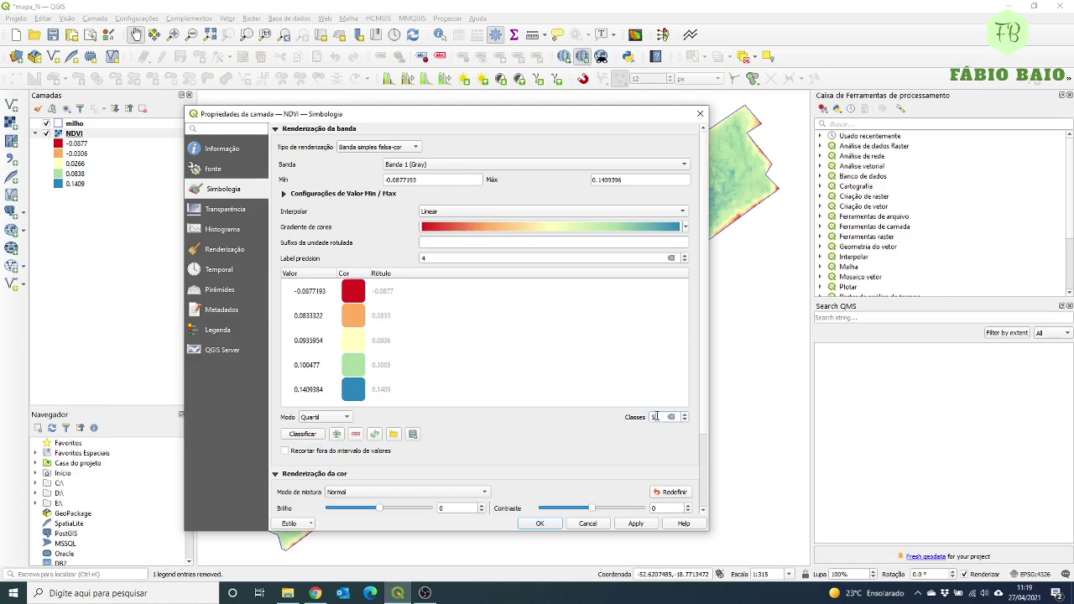
text(4)
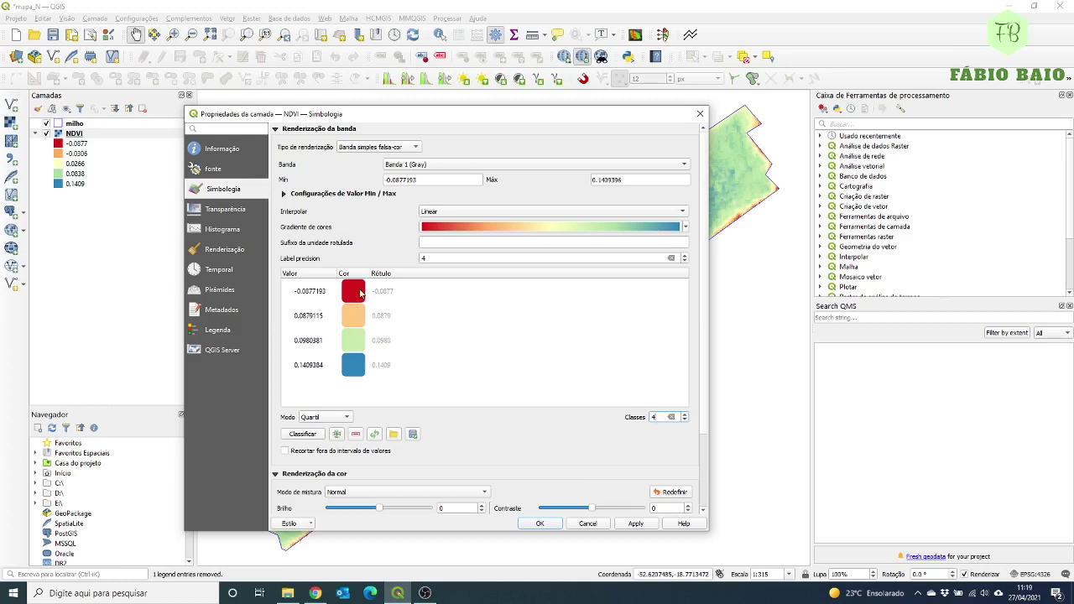
click(628, 526)
click(544, 524)
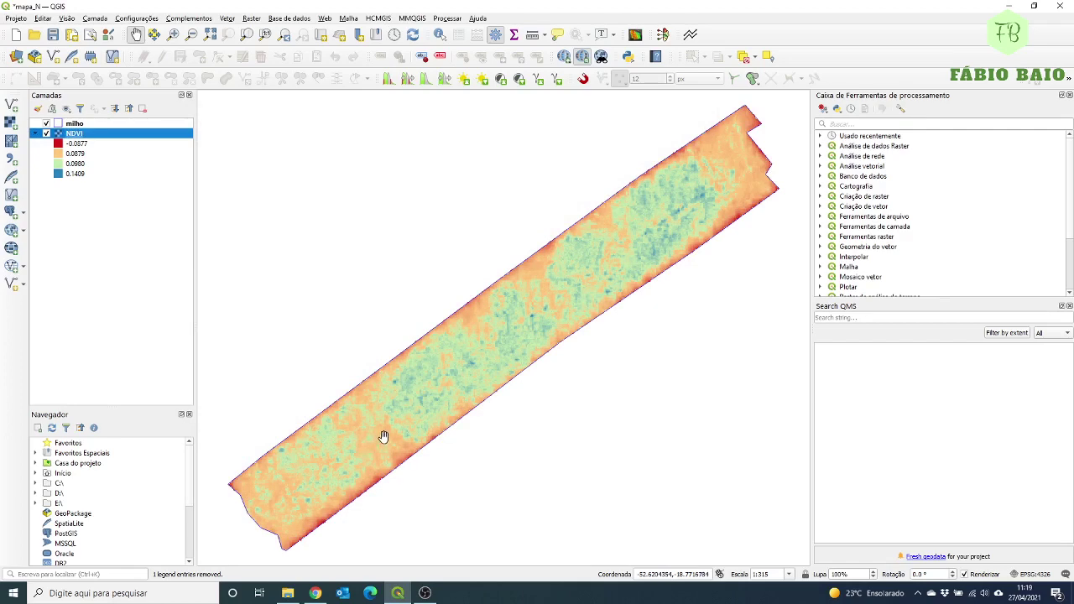
Change the colour of the NDVI layer's second class (0.0879) to yellow and apply the style.
double_click(75, 137)
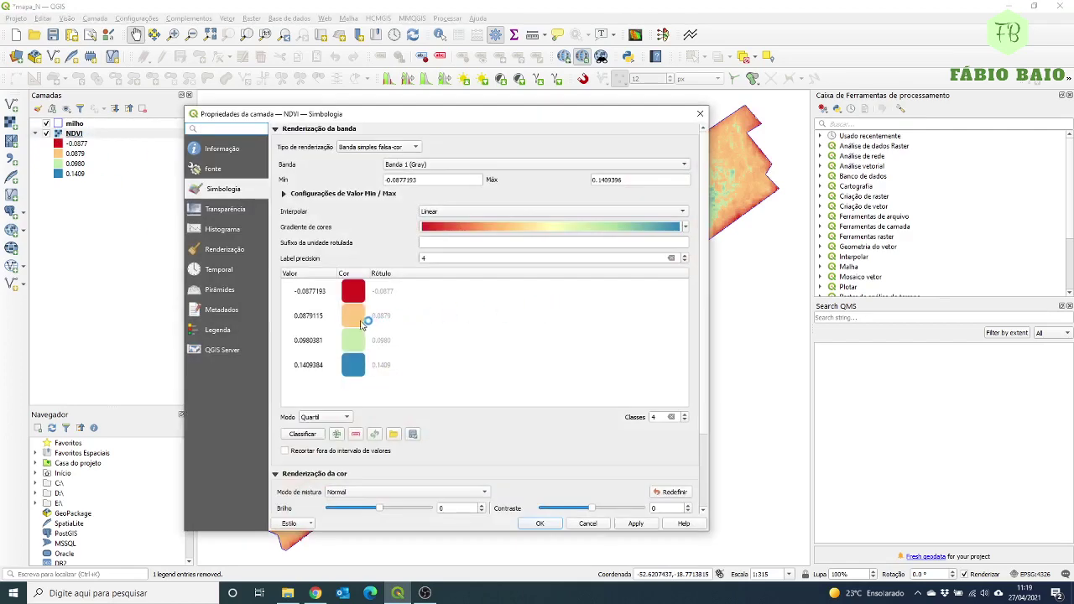
click(359, 319)
double_click(359, 319)
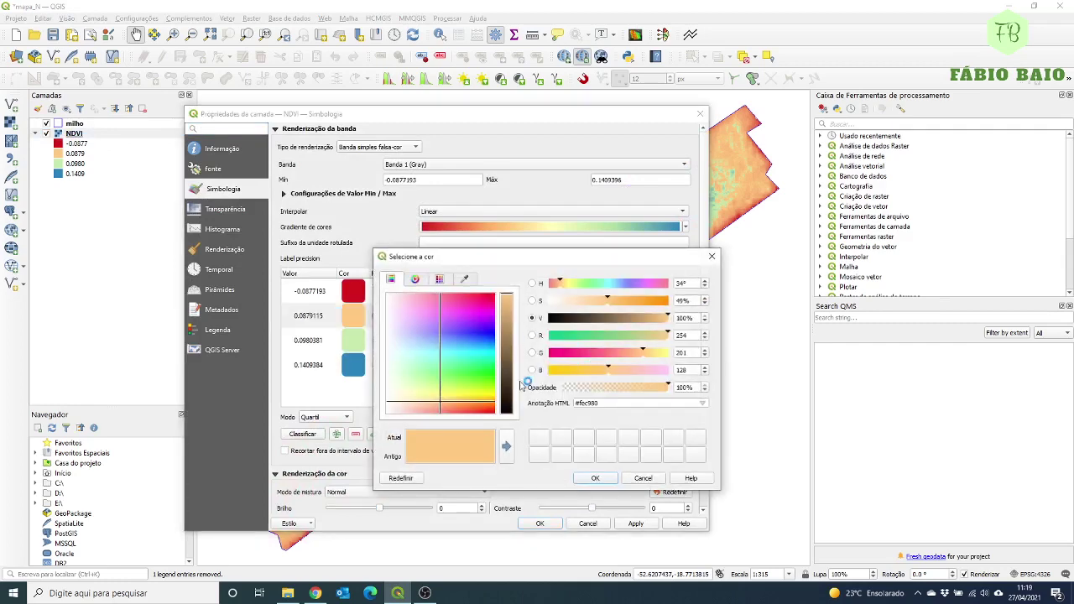
click(711, 256)
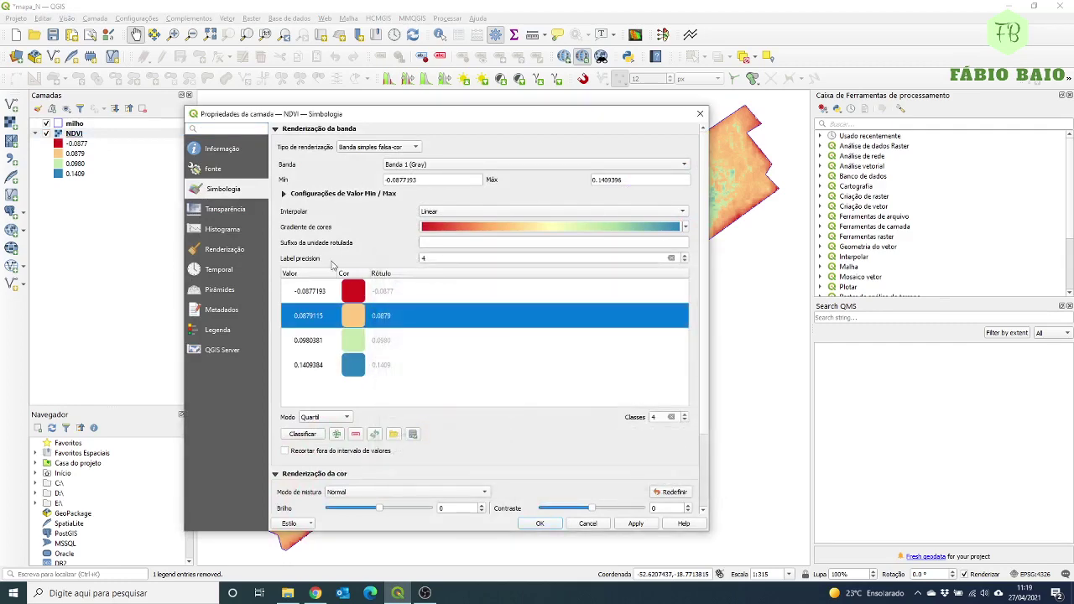
double_click(354, 318)
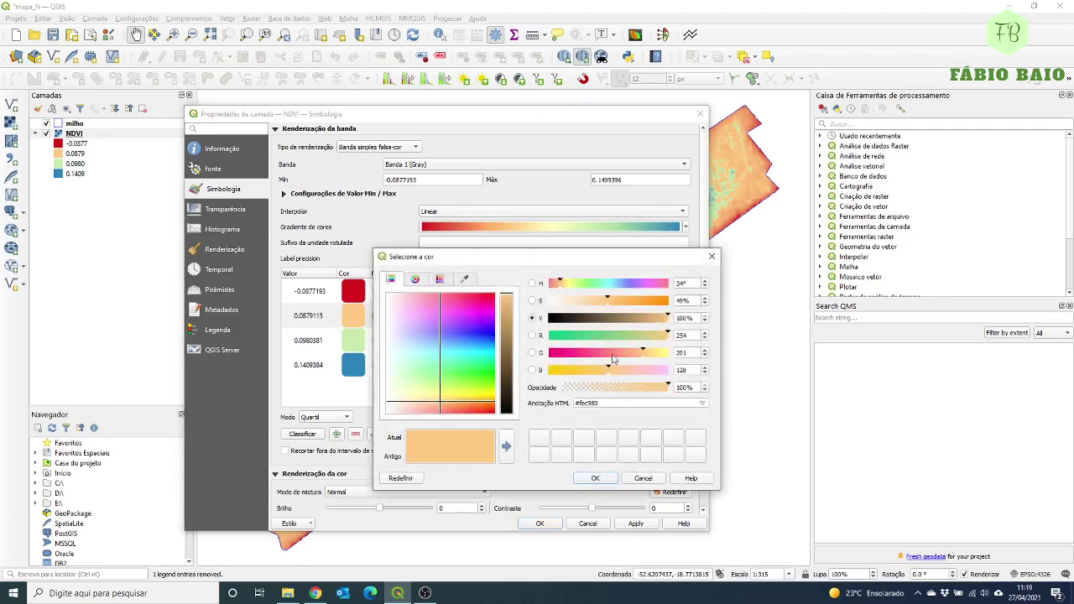
click(415, 280)
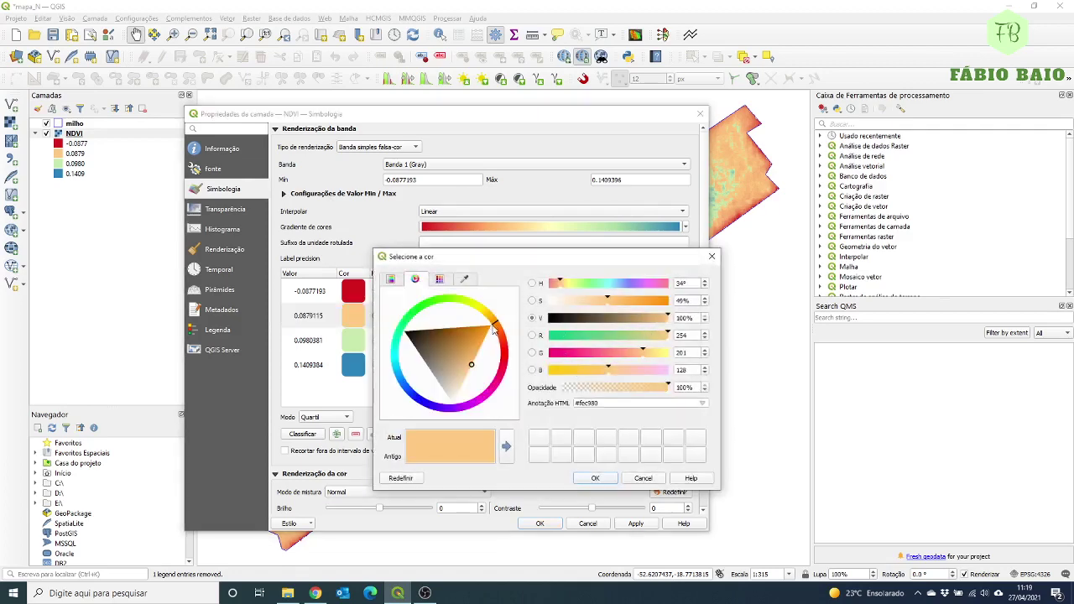
mouse_move(494, 329)
mouse_down()
mouse_move(482, 309)
mouse_move(471, 327)
mouse_up()
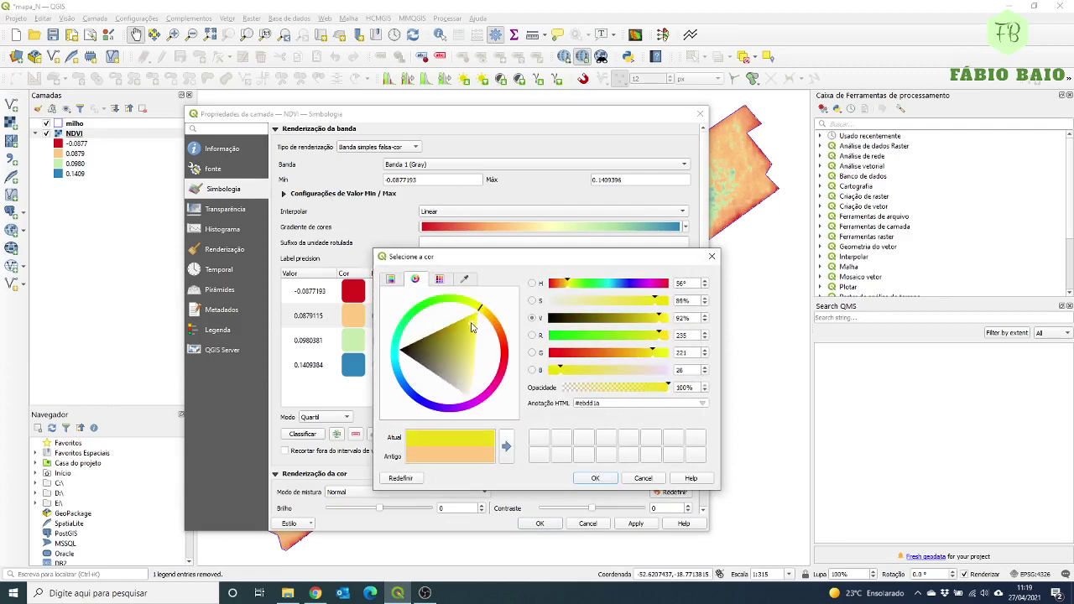
click(599, 479)
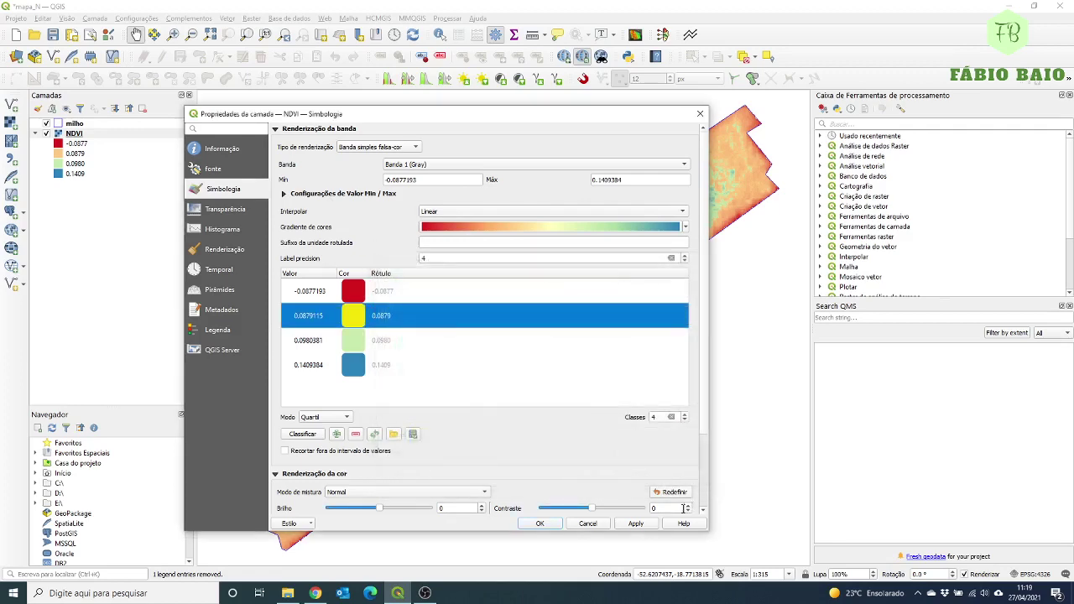
click(635, 523)
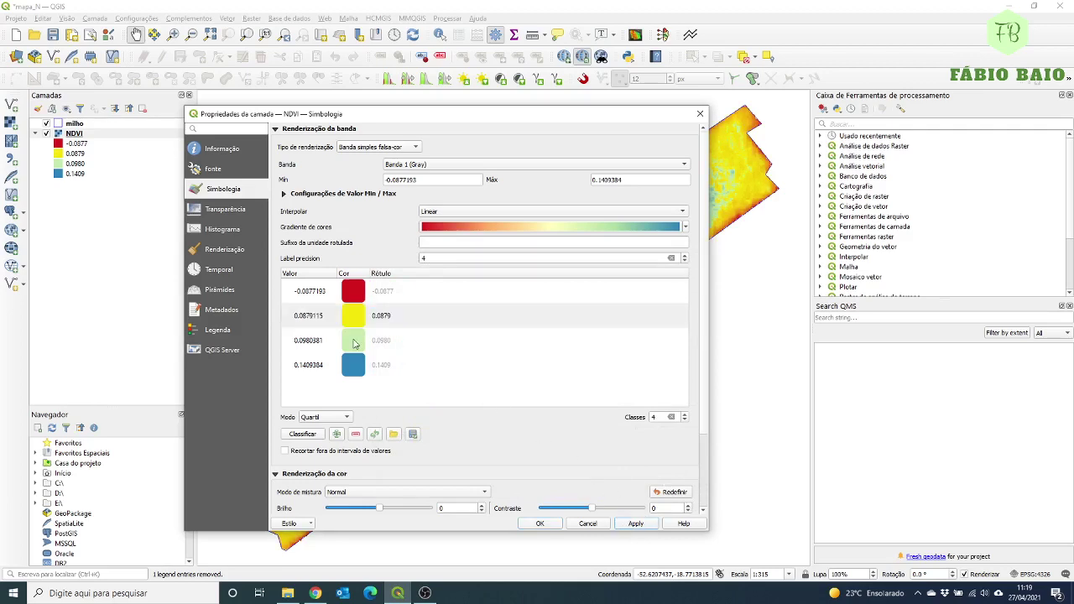
Check the 0.1409 class colour without changing it, then confirm the NDVI style and close the layer properties.
double_click(353, 366)
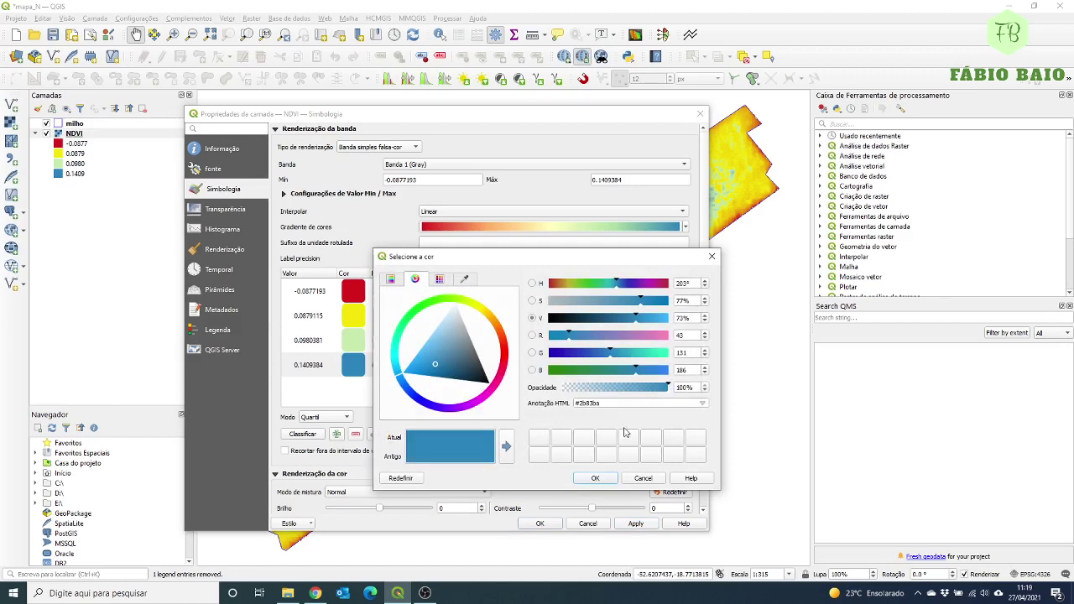
click(661, 480)
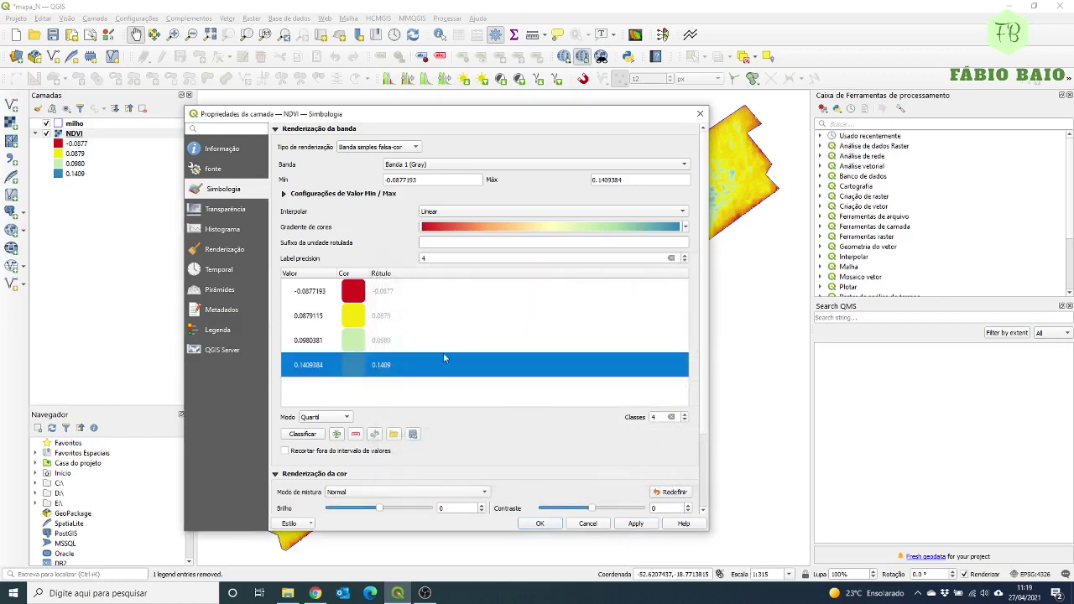
click(470, 317)
click(636, 522)
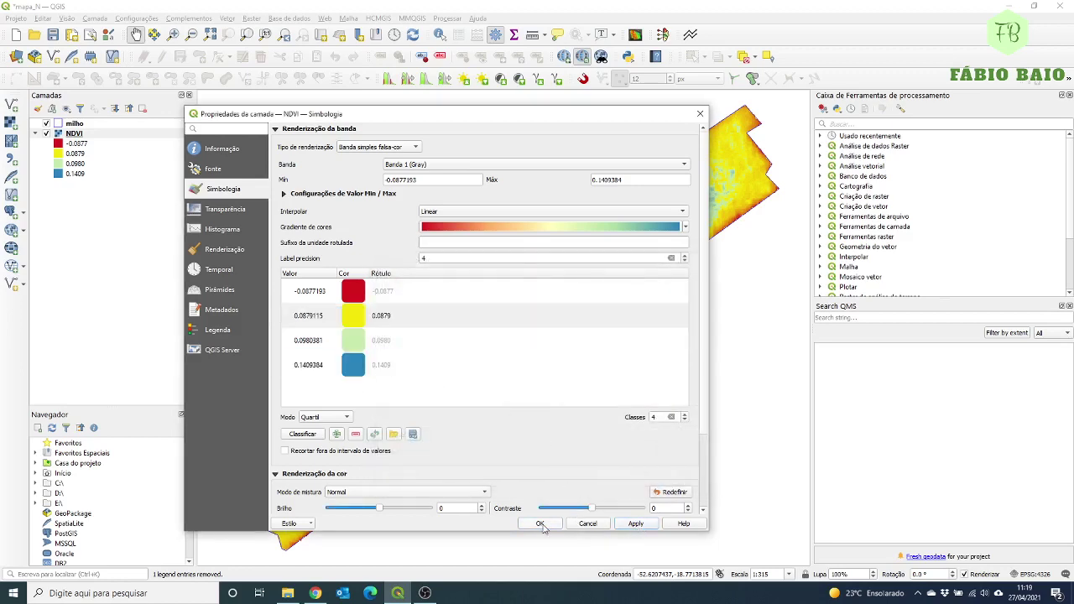
click(541, 523)
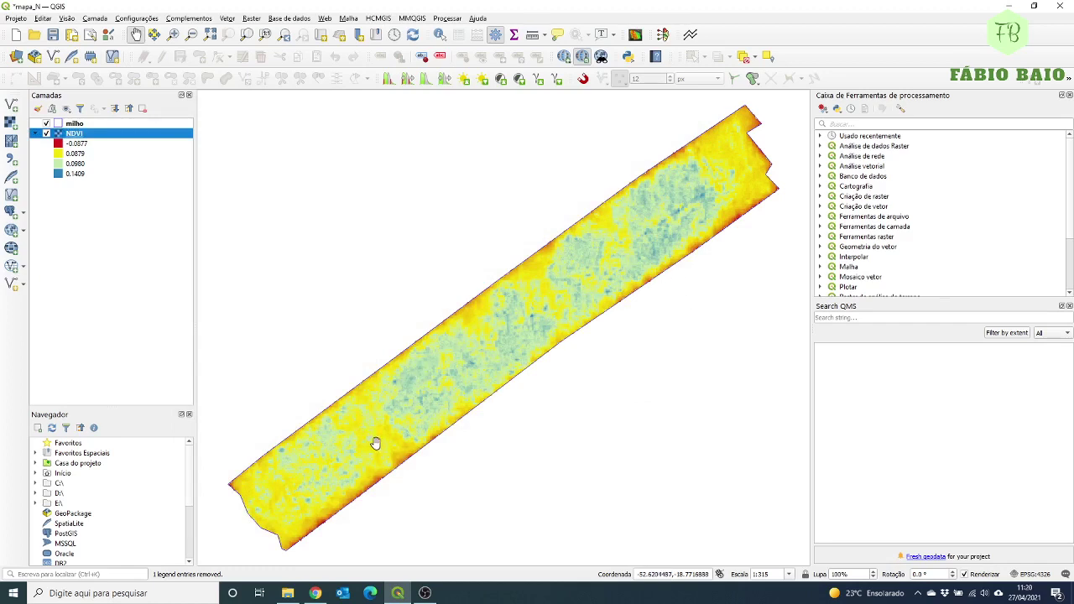
Compare each NDVI legend class with the areas of its colour on the map.
click(81, 157)
click(80, 165)
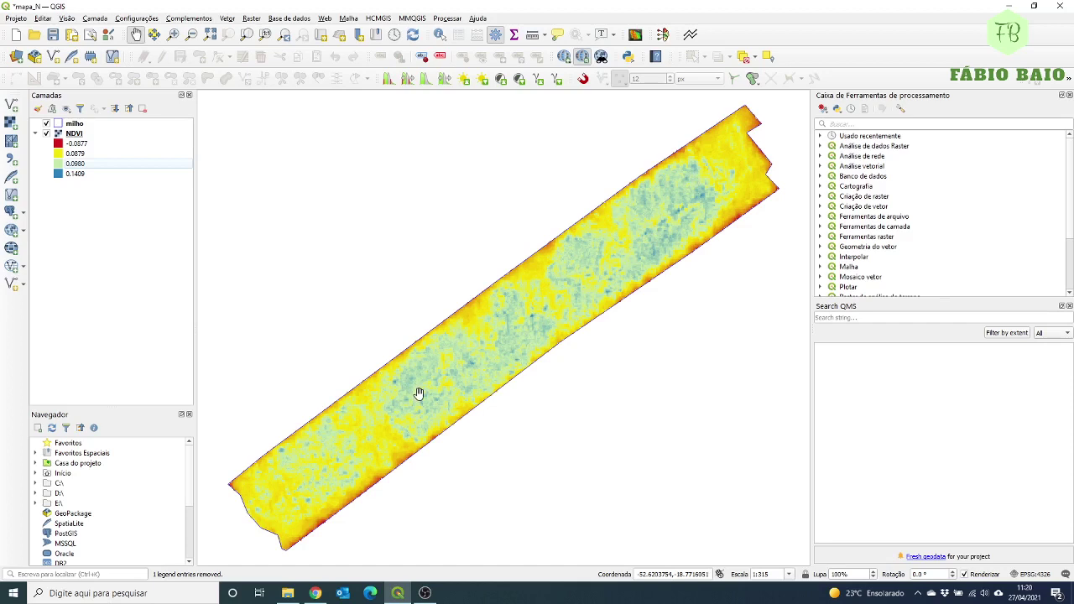
click(75, 175)
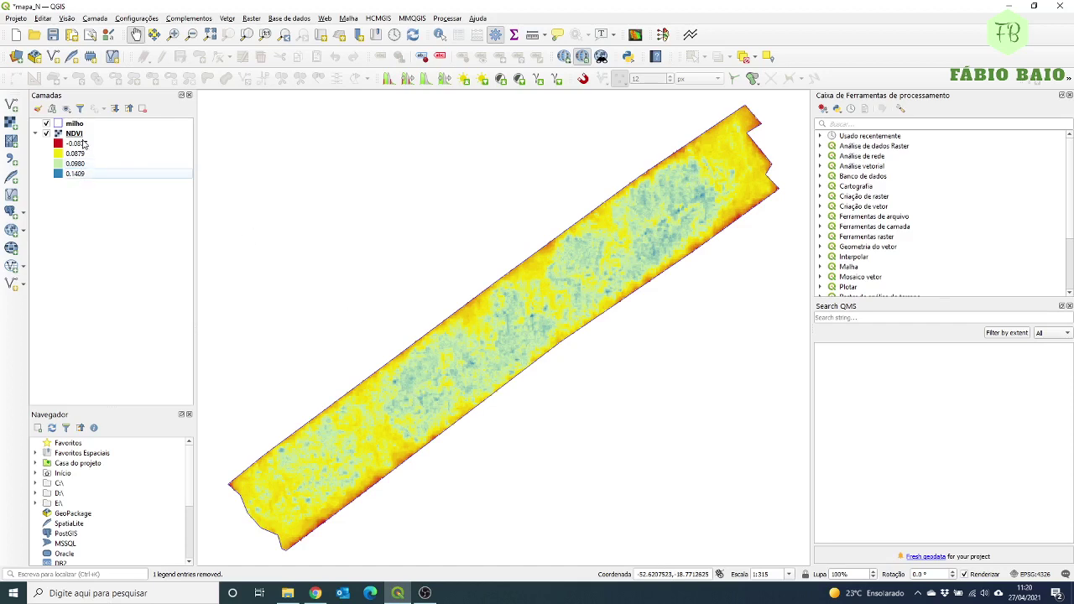
click(84, 144)
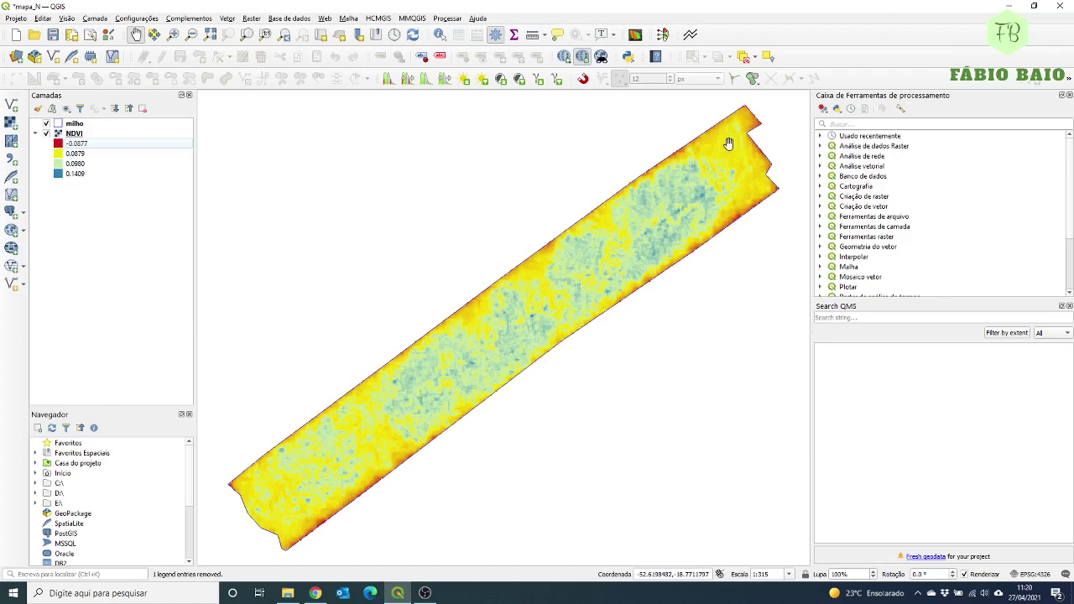
Set the NDVI layer's render type to Paletizado/Valores únicos and classify its unique values with Random colors.
click(76, 136)
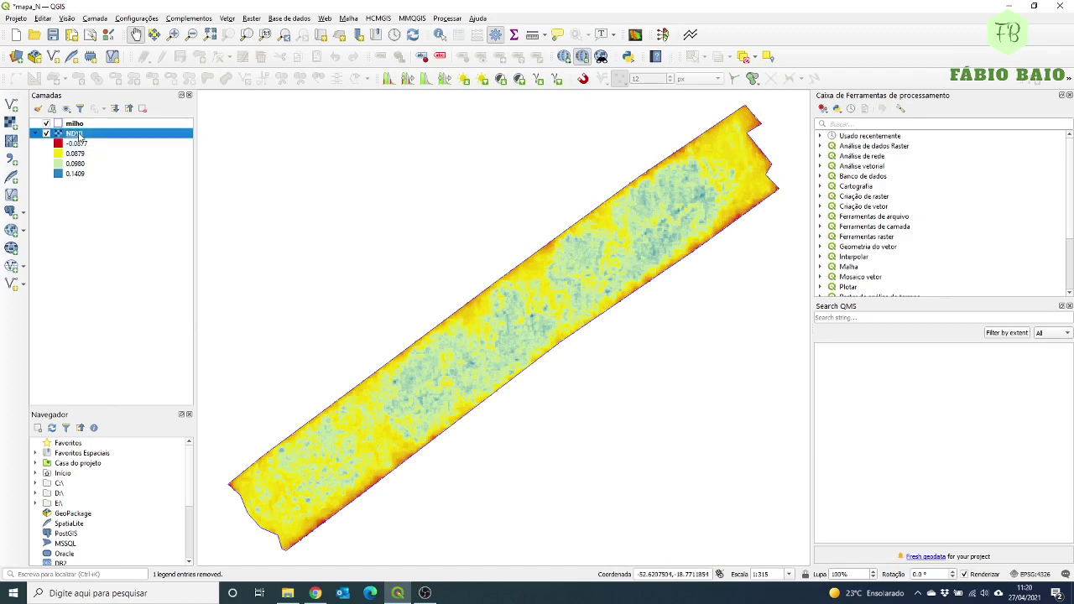
double_click(76, 135)
click(417, 148)
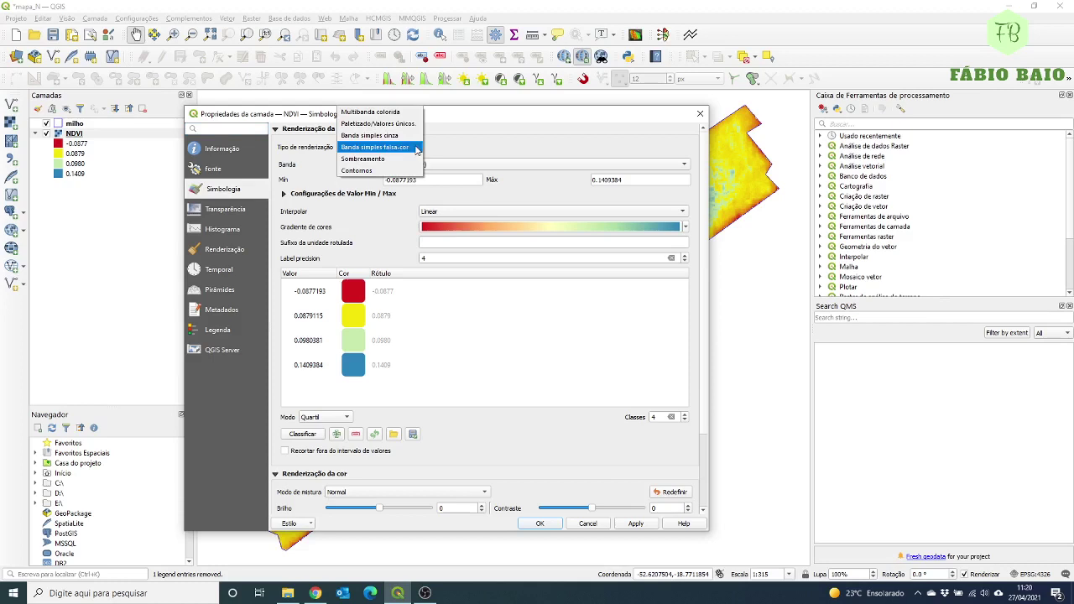
click(379, 123)
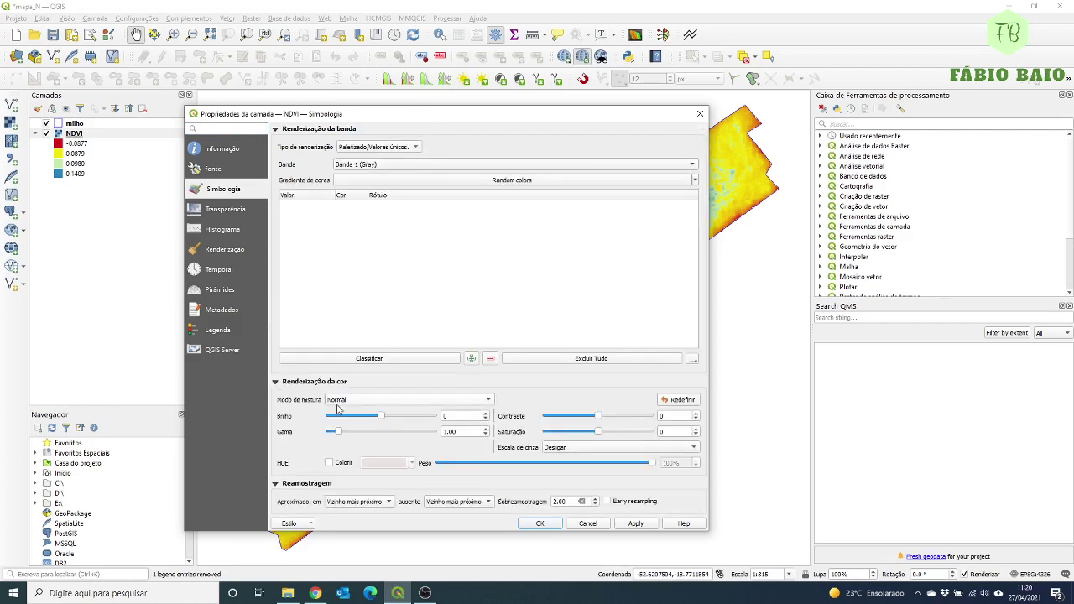
click(483, 401)
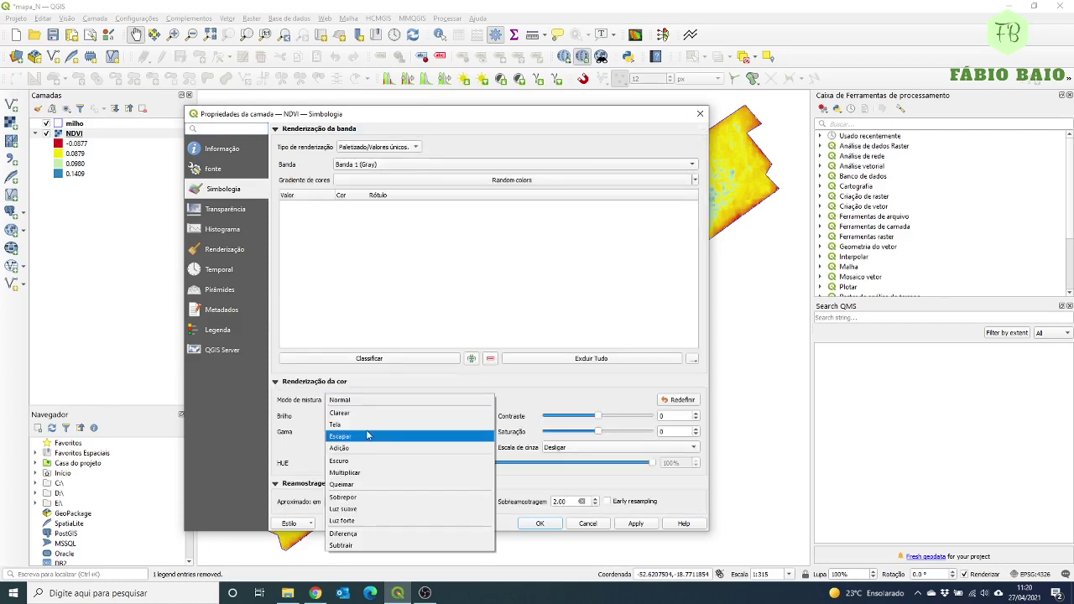
click(541, 387)
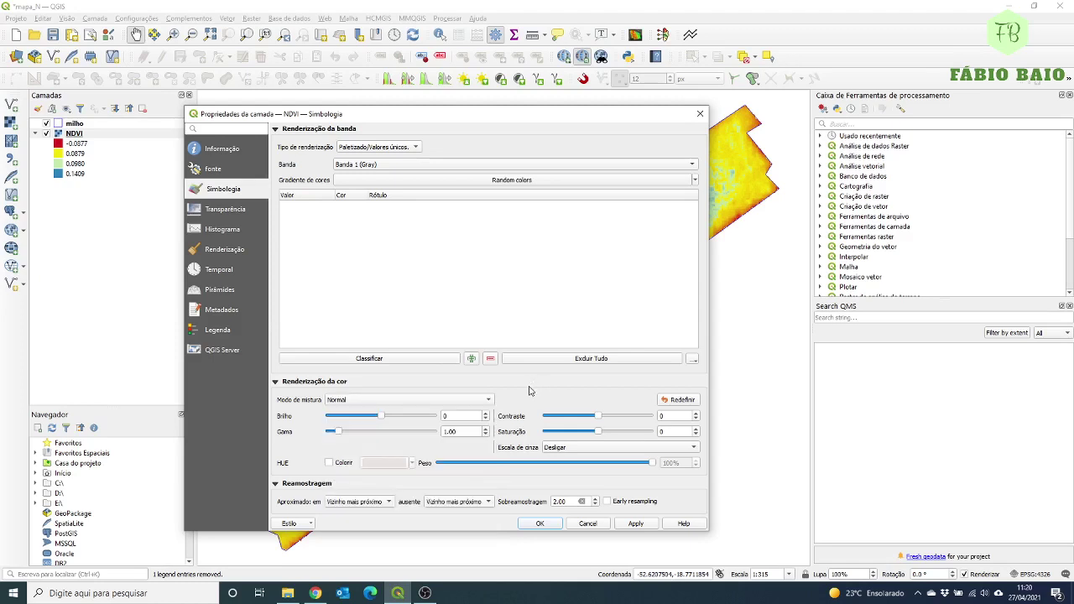
click(410, 361)
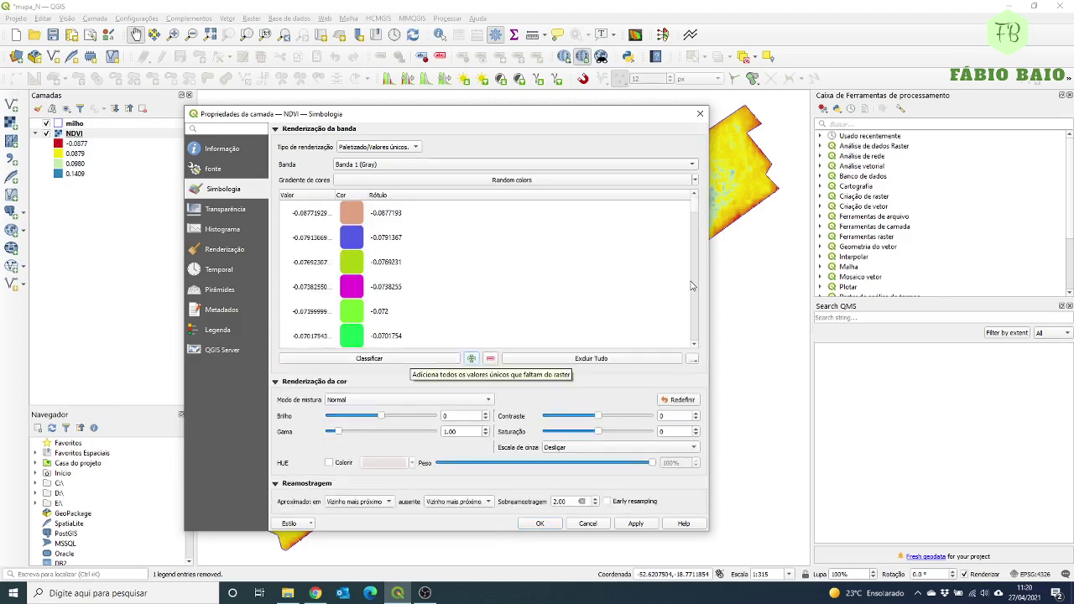
Return the NDVI layer's render type to Banda simples falsa-cor and cancel the layer properties.
click(387, 148)
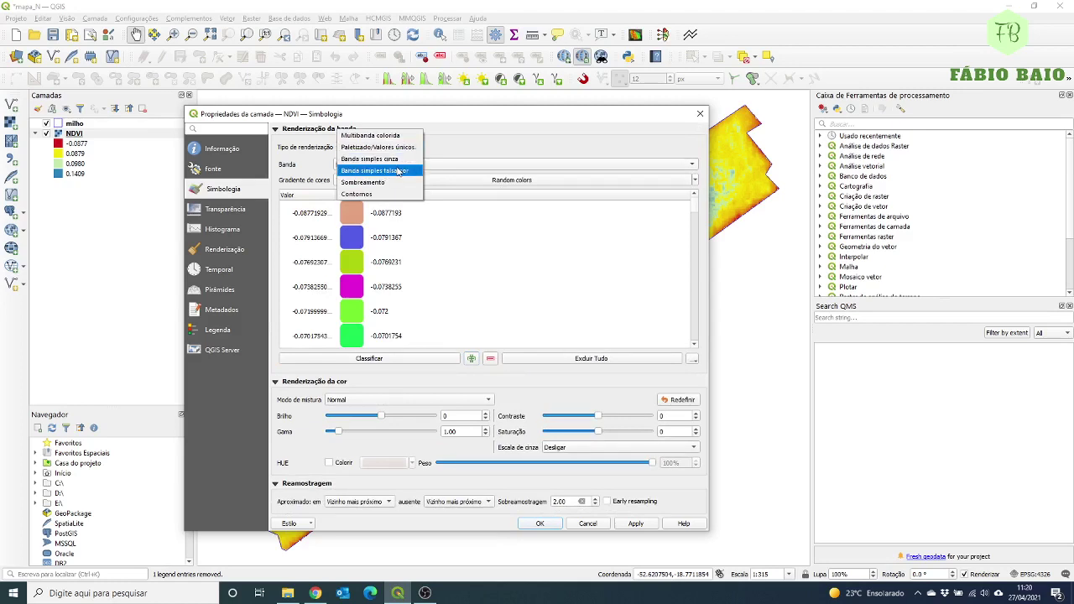
click(398, 171)
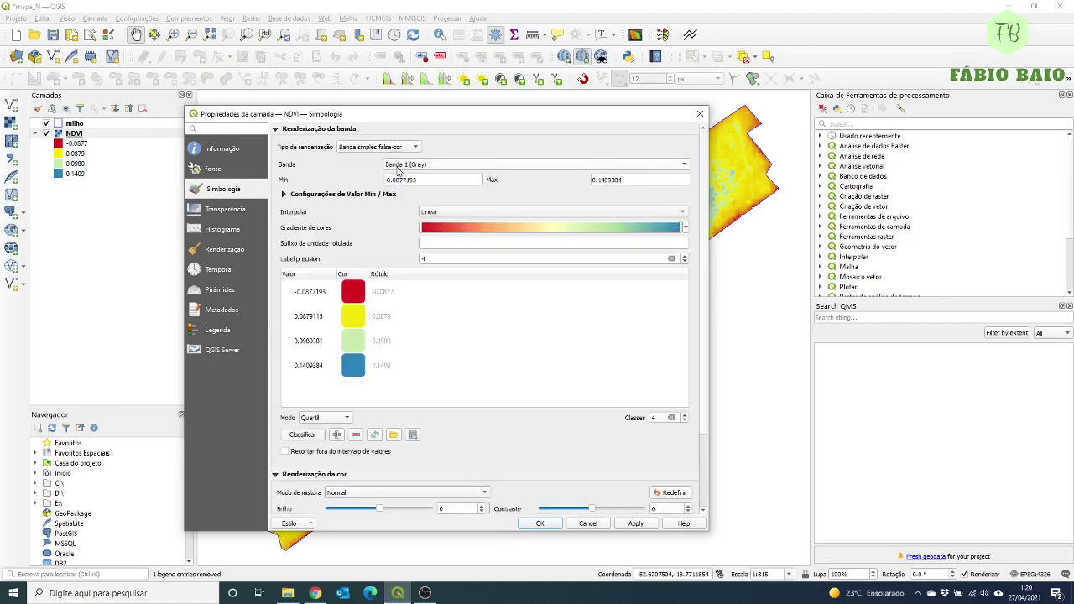
click(595, 526)
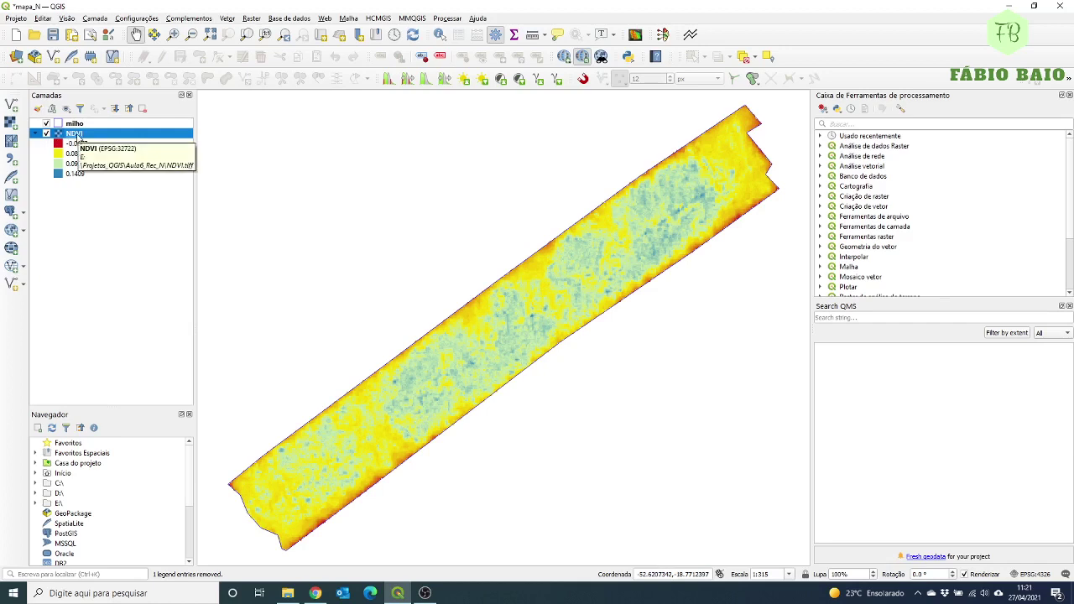
Search the processing toolbox for the r.recode algorithm.
click(869, 123)
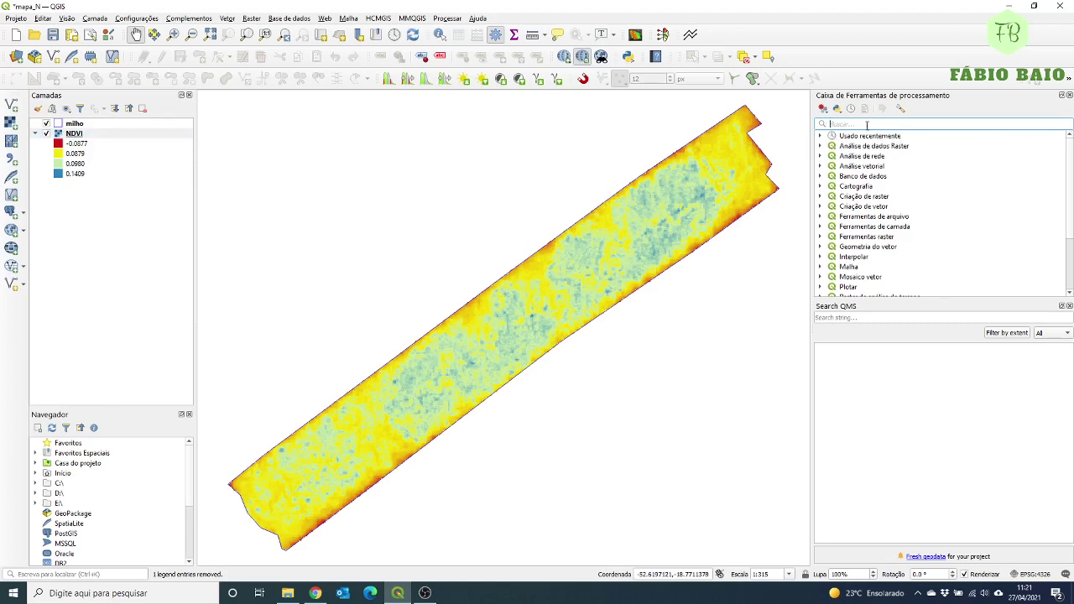
text(r.)
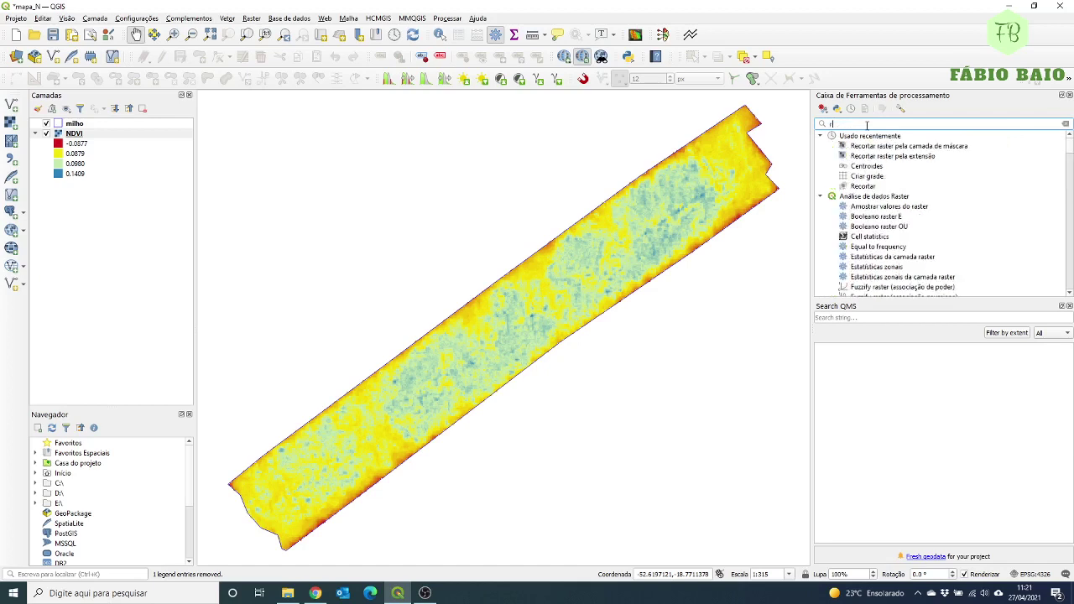
text(co)
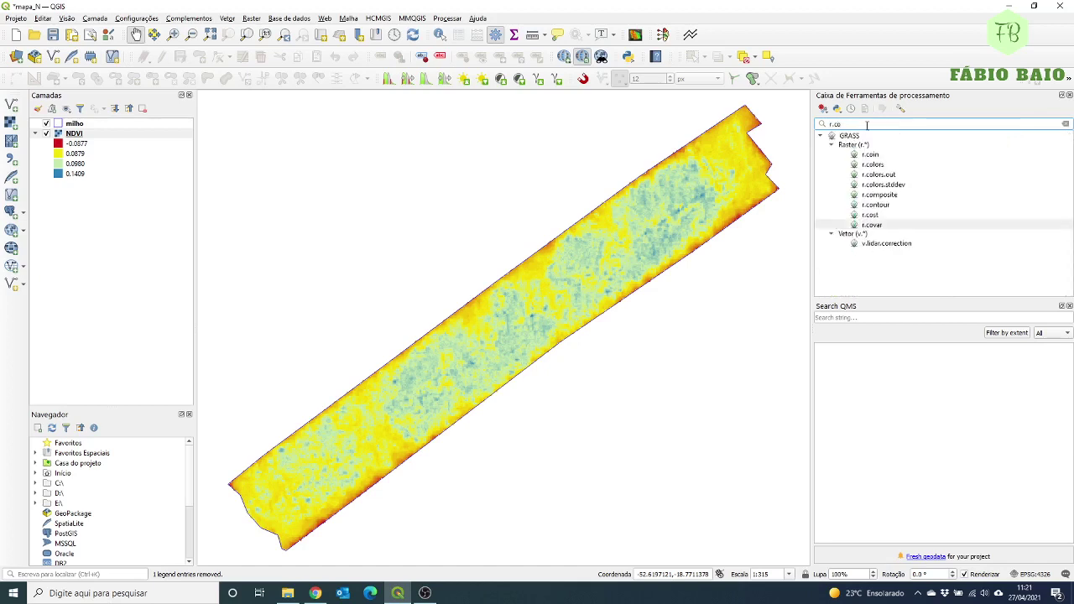
key(BackSpace)
text(re)
key(BackSpace)
key(BackSpace)
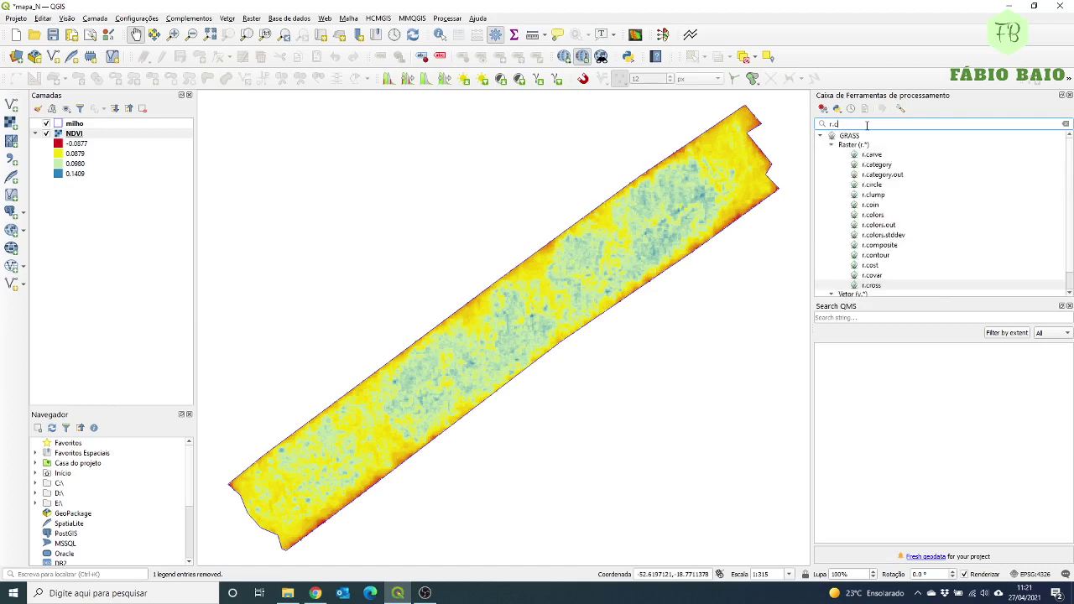
key(BackSpace)
text(recode)
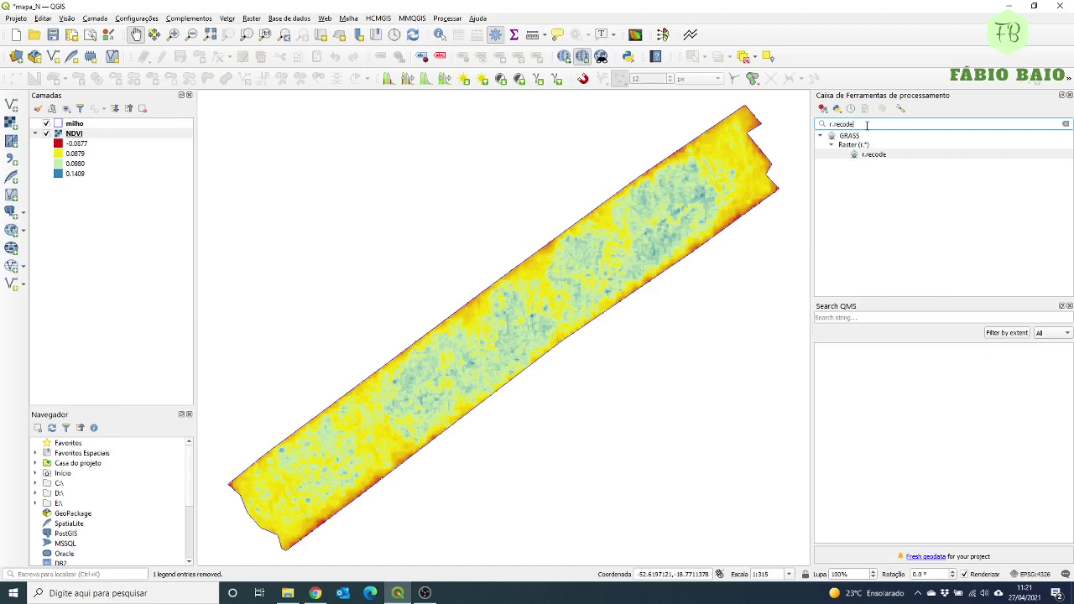
Try to open the GRASS r.recode algorithm and dismiss the error dialog.
click(874, 158)
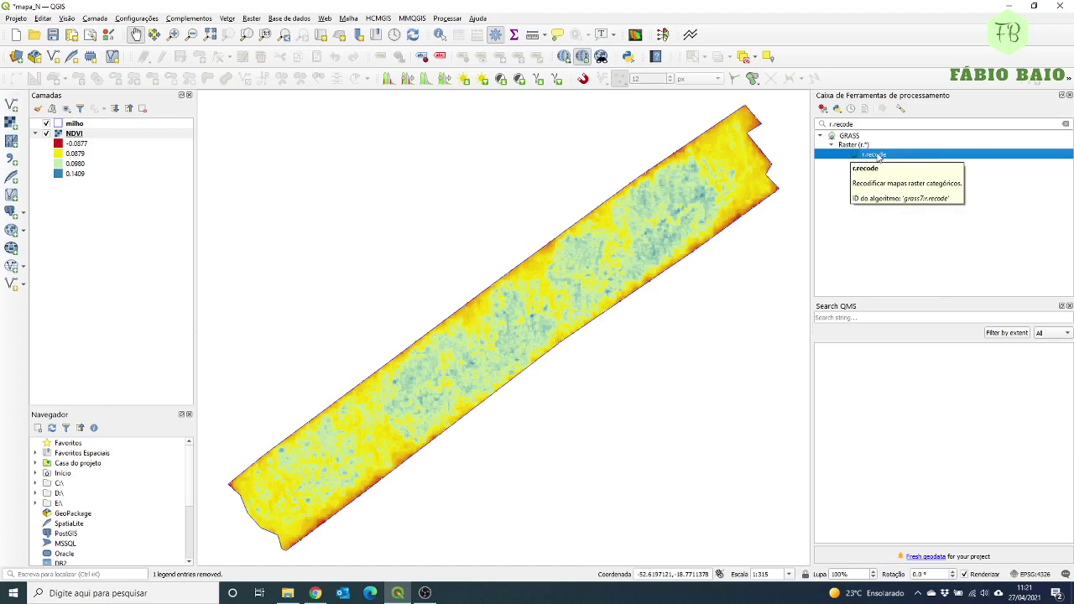
double_click(876, 156)
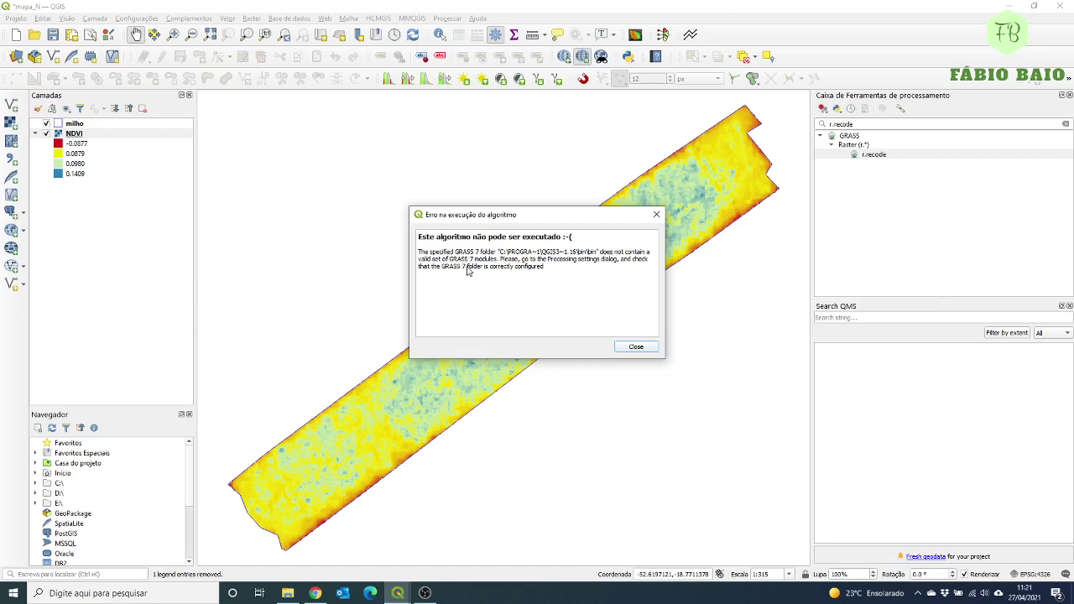
click(635, 348)
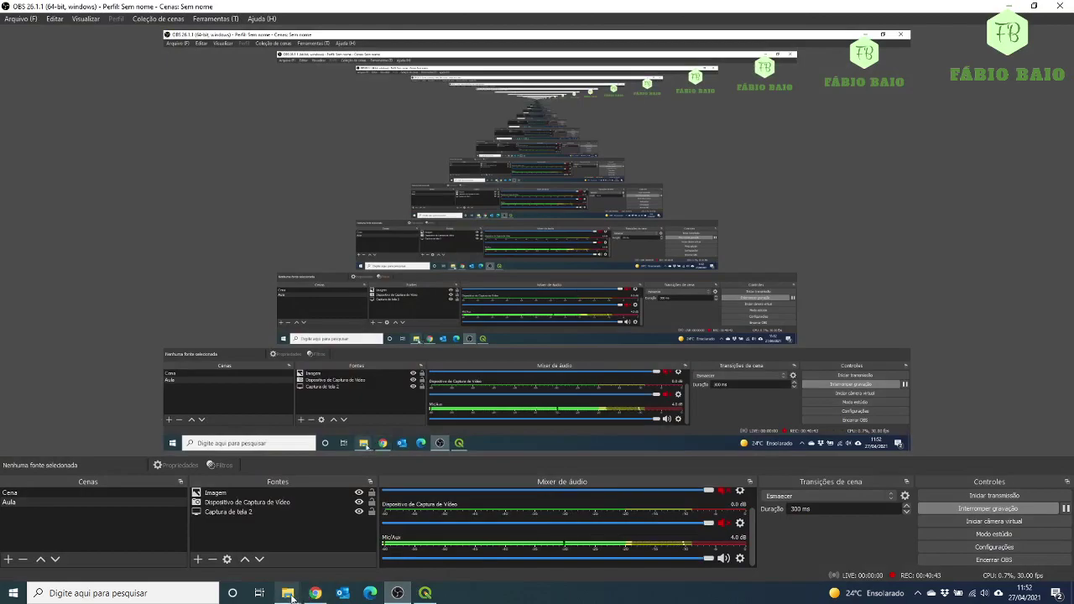
Switch to QGIS and clear the r.recode search from the processing toolbox.
click(434, 595)
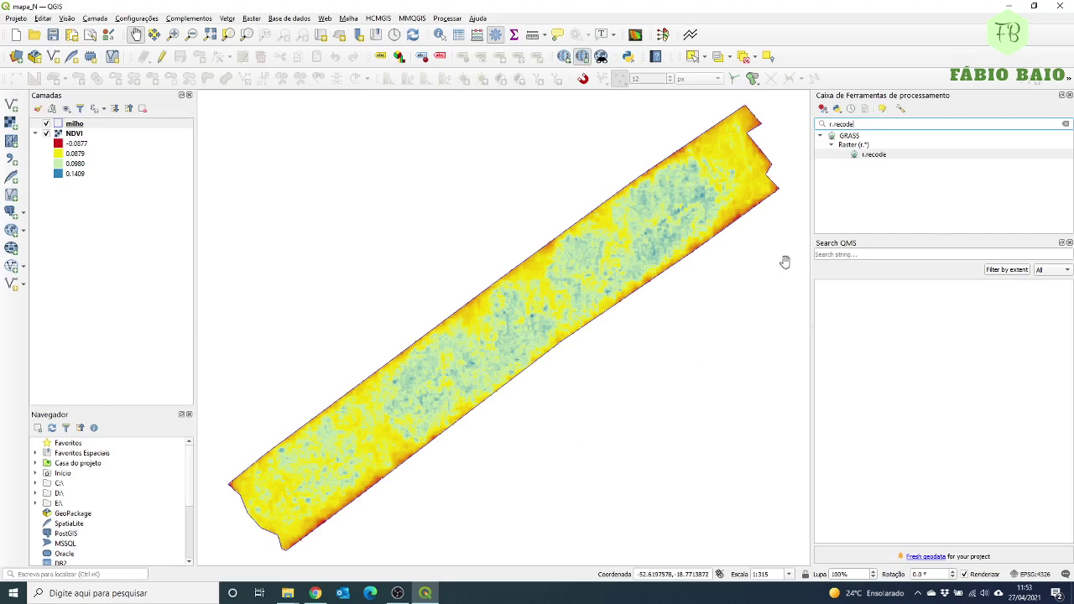
click(832, 146)
click(821, 136)
drag(854, 123, 804, 122)
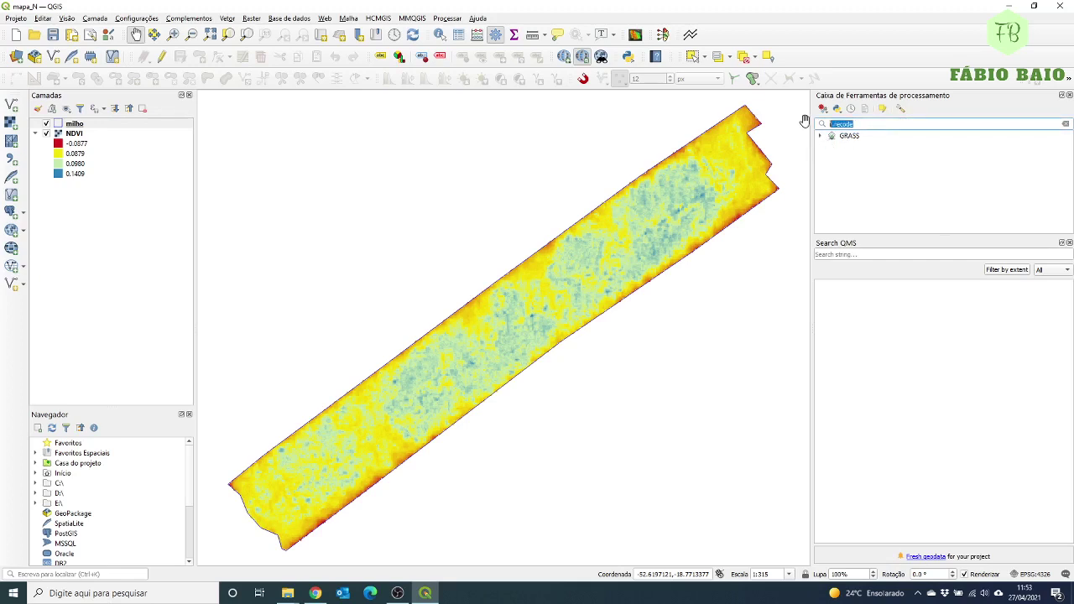
key(BackSpace)
scroll(906, 193, down, 5)
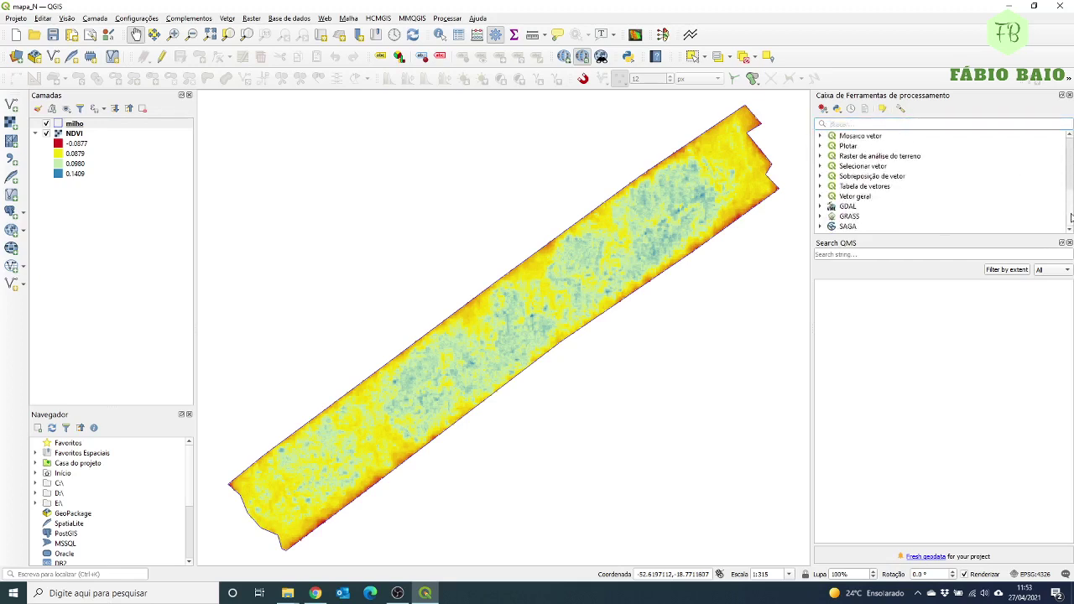
Expand the GRASS provider and browse its Raster (r.*) algorithms in the processing toolbox.
click(877, 218)
double_click(872, 220)
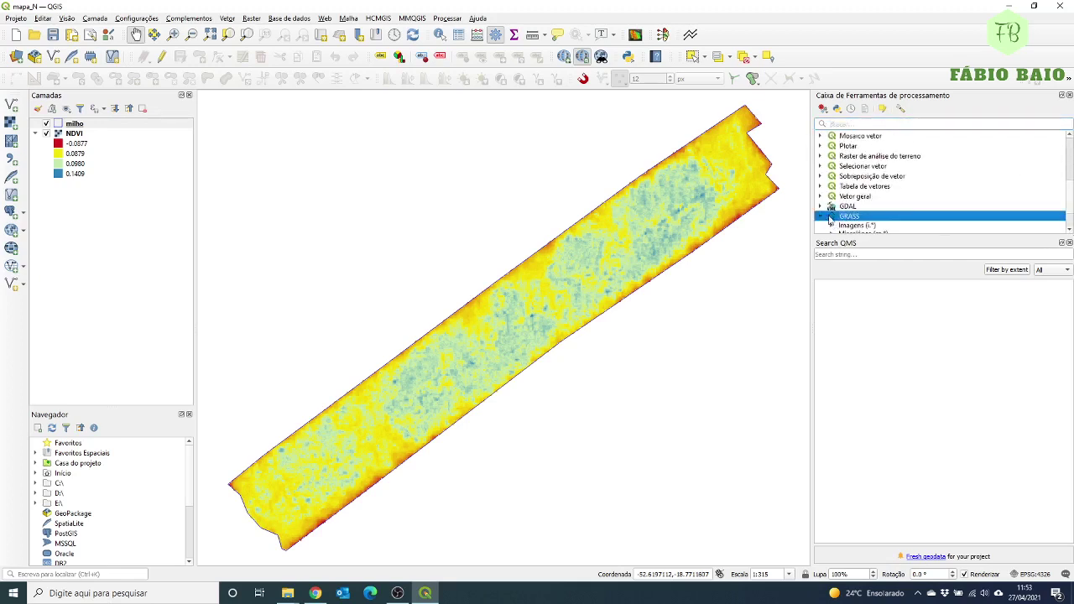
scroll(967, 216, down, 1)
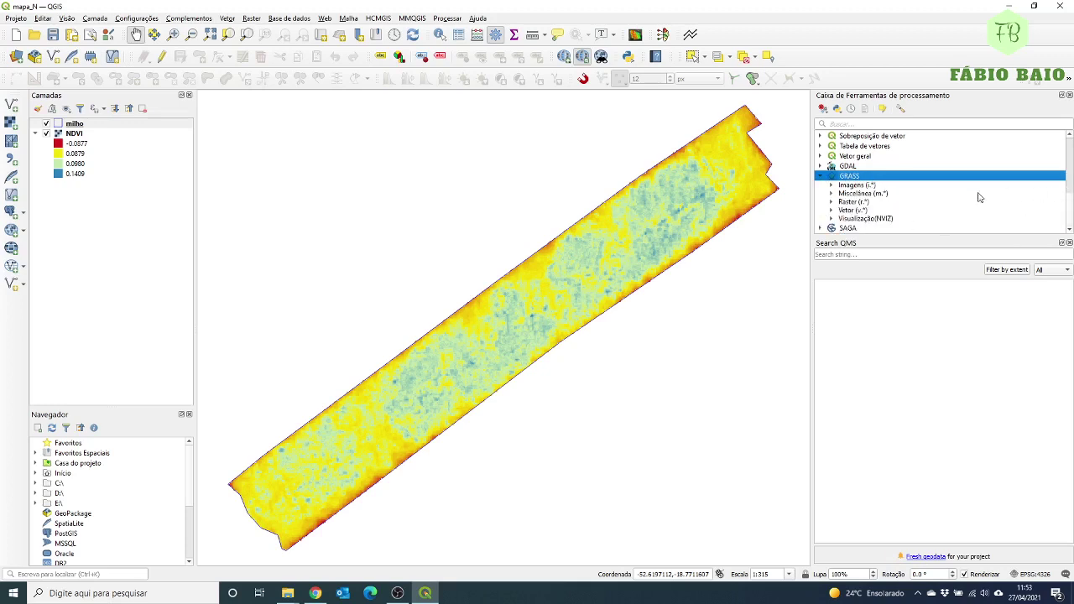
click(831, 202)
scroll(930, 209, down, 3)
scroll(929, 209, down, 15)
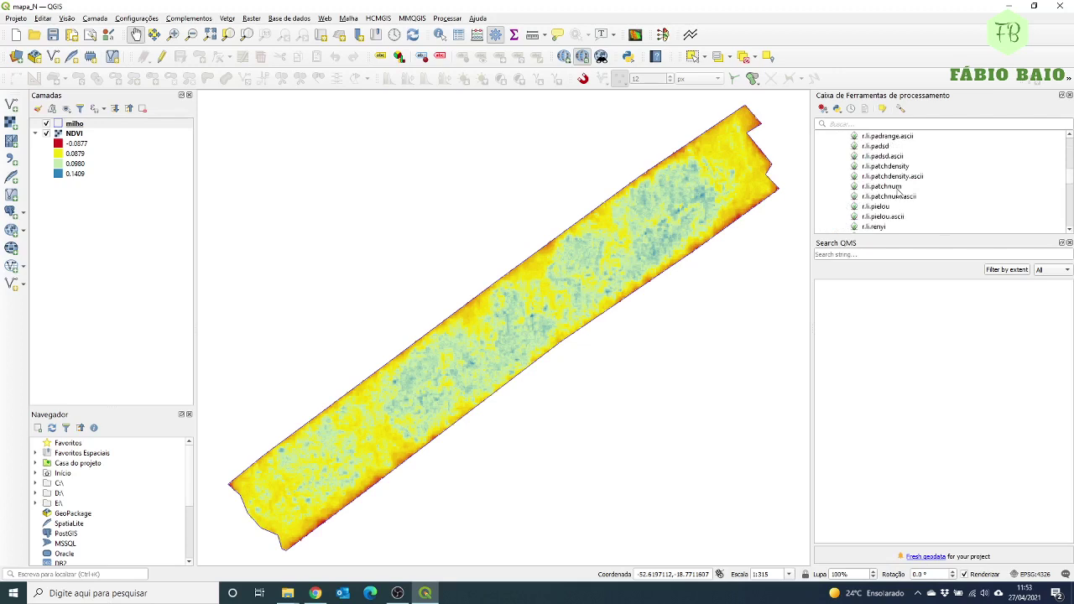
Search the processing toolbox for r.recode again, try to open the algorithm and dismiss the error dialog.
click(858, 124)
text(r.recode)
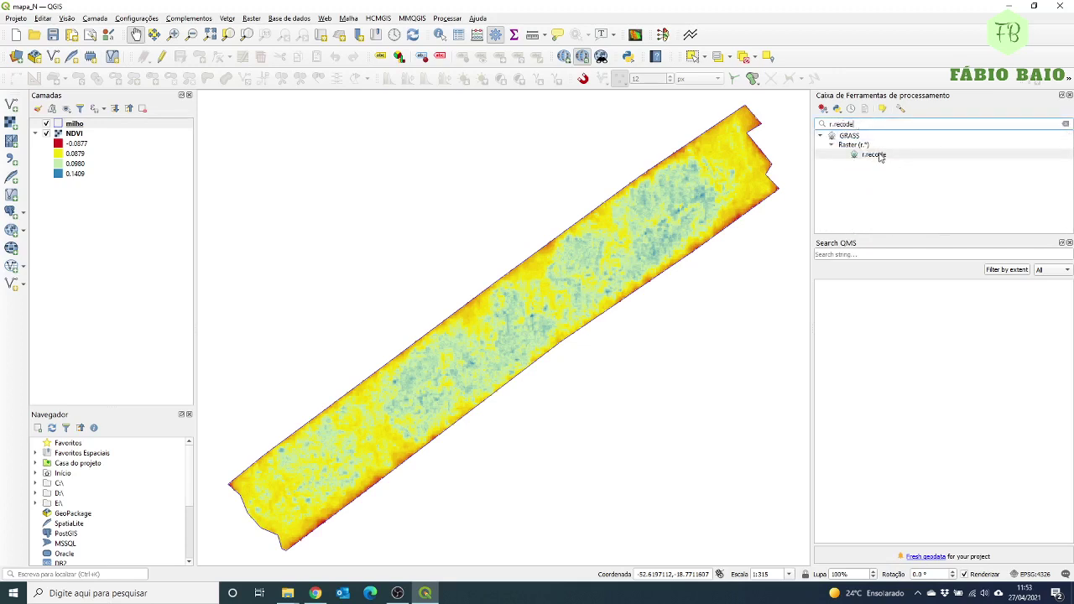
double_click(877, 154)
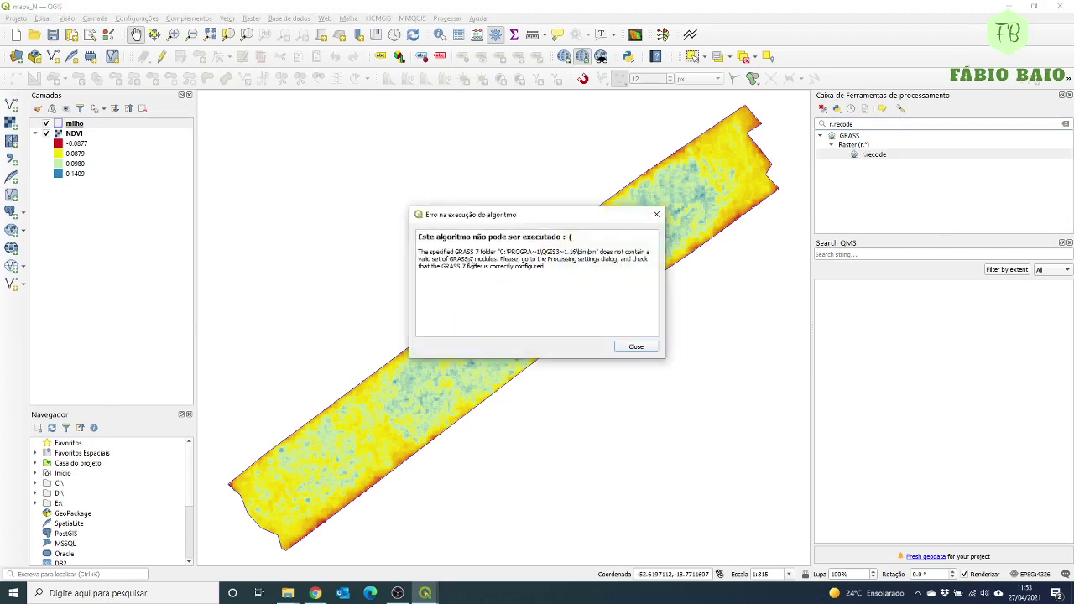
click(636, 348)
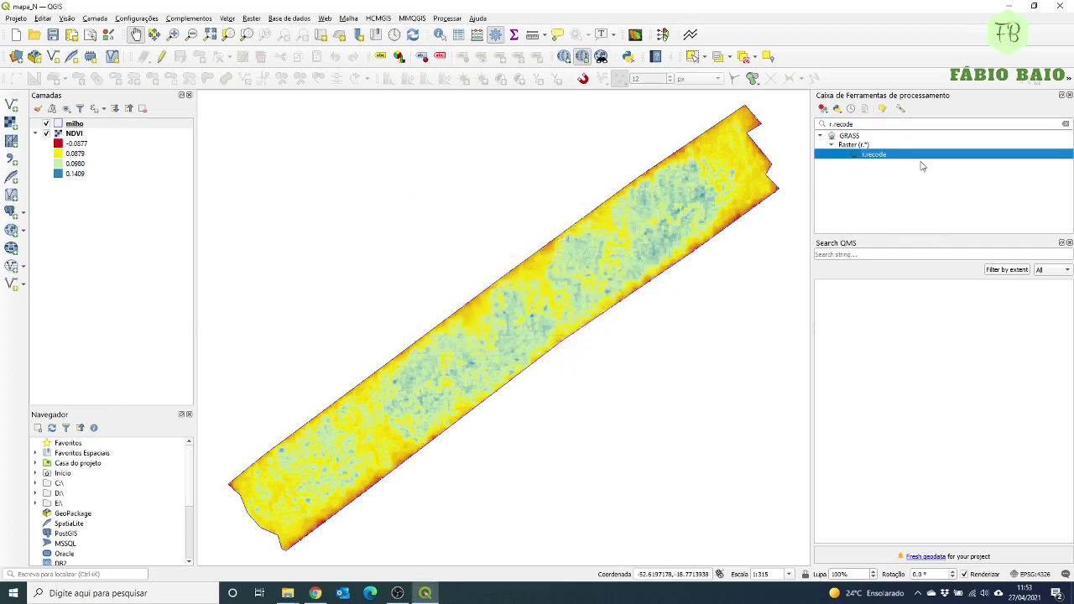
Examine the GRASS provider settings in the processing options, then cancel without changing them.
click(900, 110)
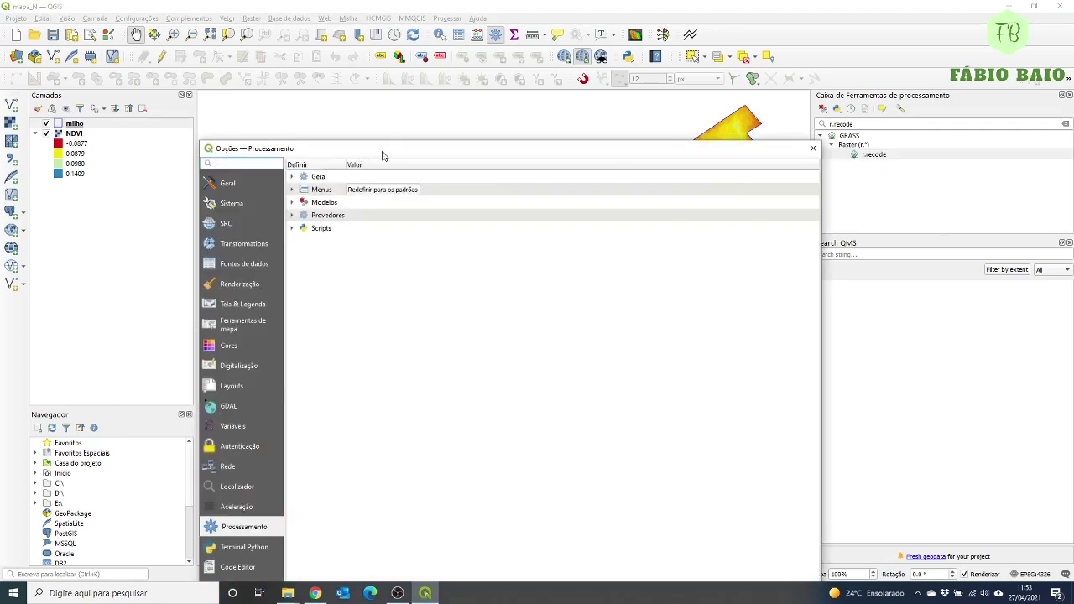
click(251, 463)
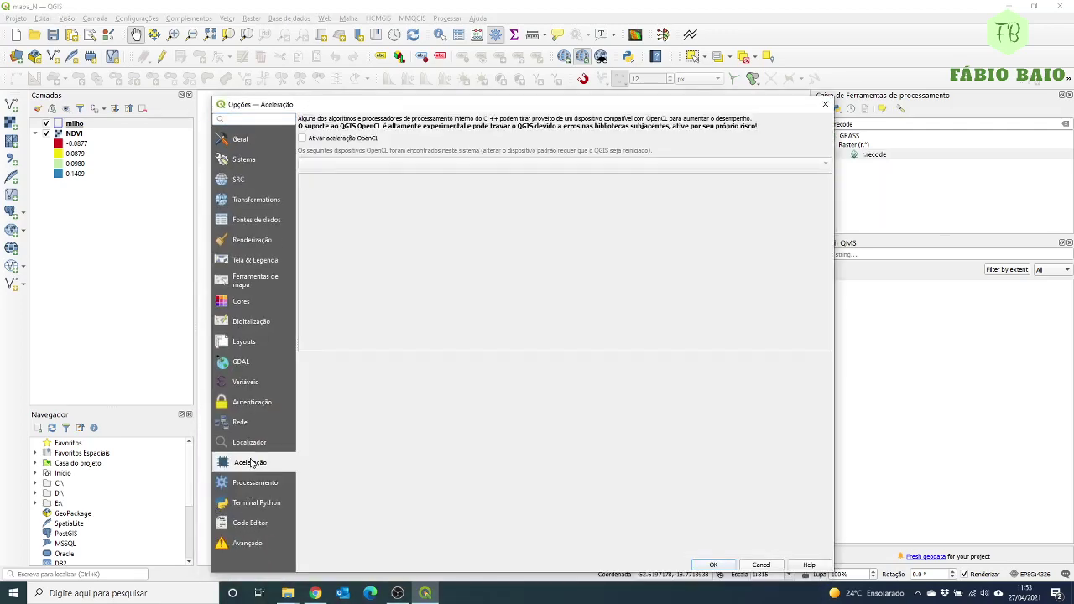
click(264, 220)
click(247, 483)
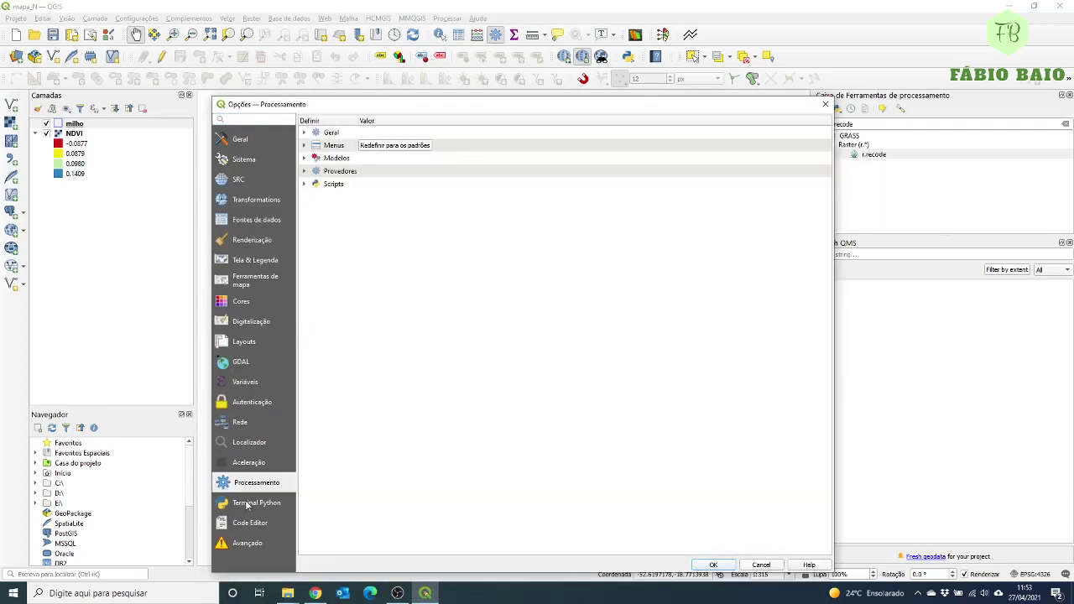
click(307, 172)
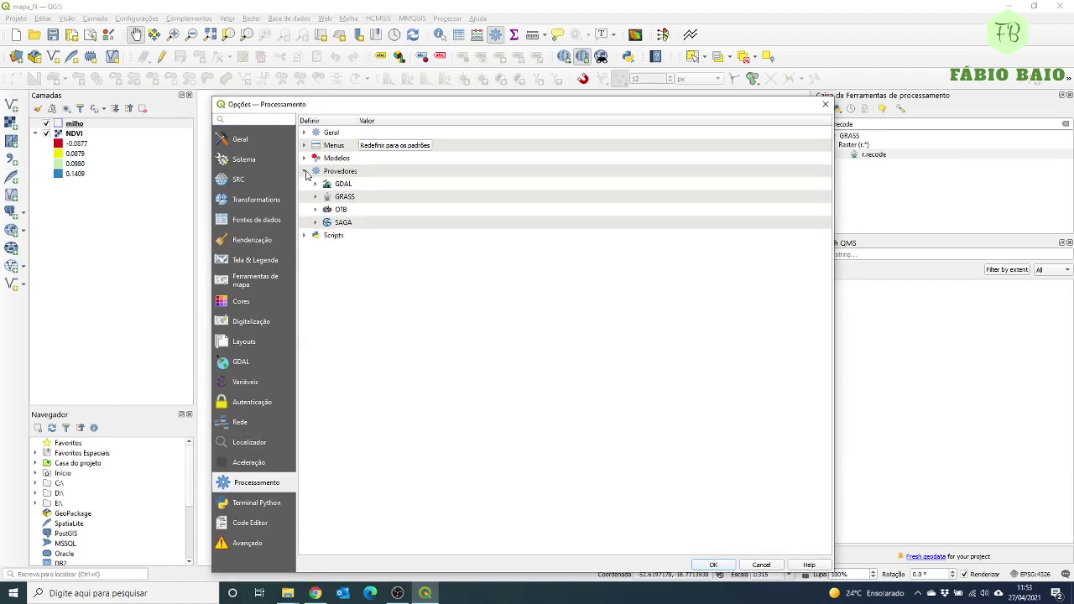
click(315, 197)
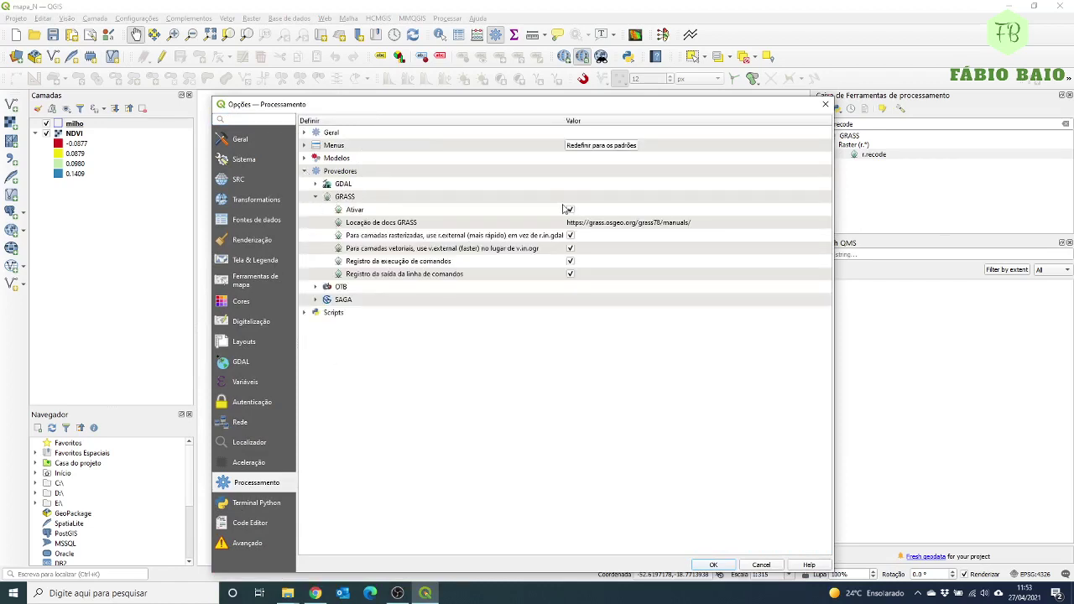
click(761, 566)
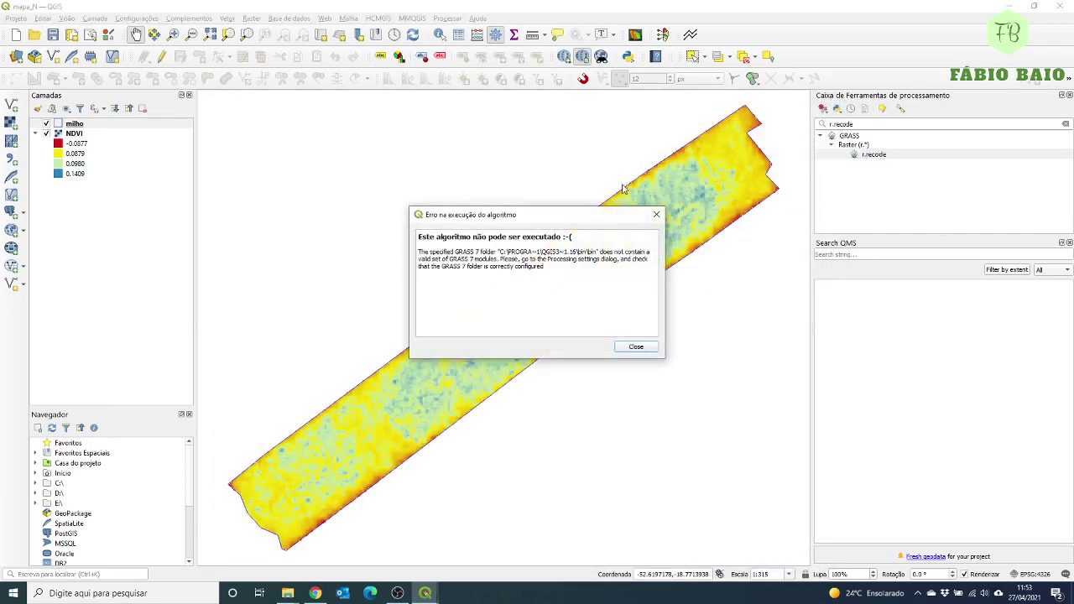
Dismiss the algorithm error, find the GRASS GIS 7.8.5 shortcut's file location, and launch GRASS from it before closing both windows.
click(656, 210)
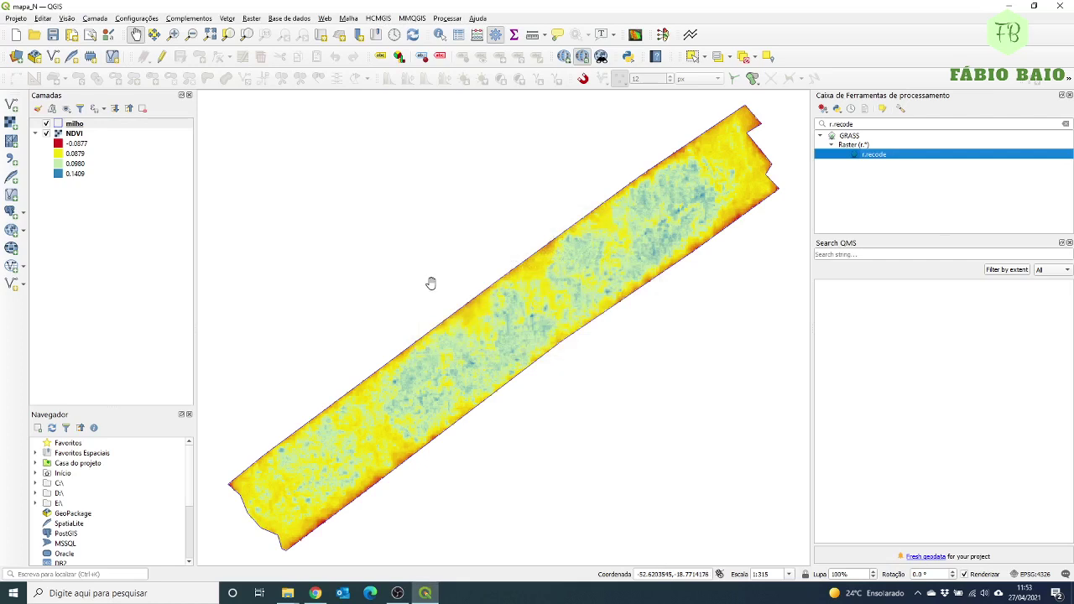
click(70, 595)
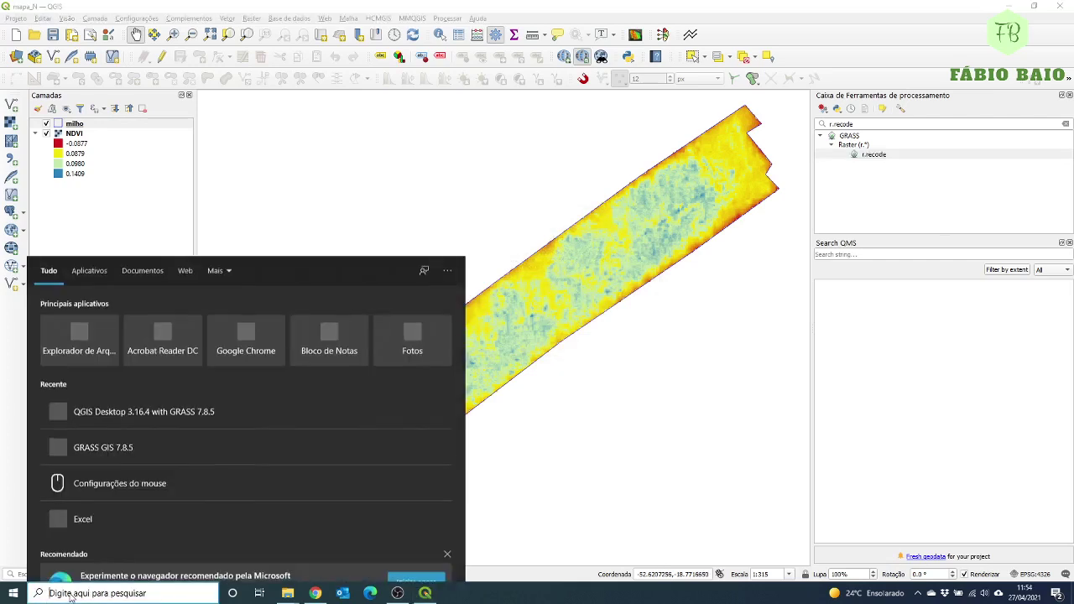
text(grass)
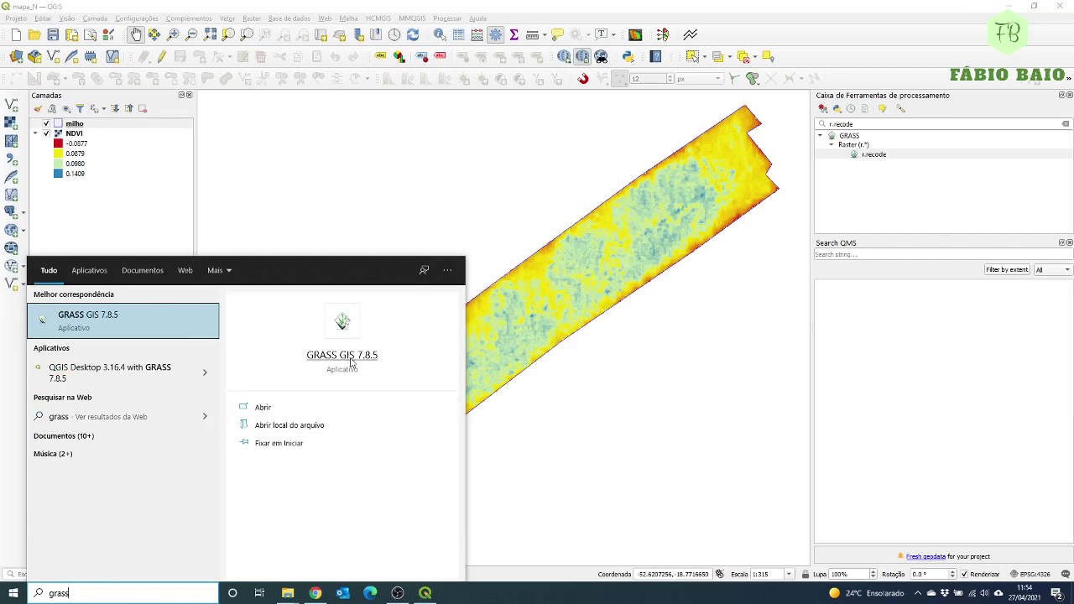
click(288, 429)
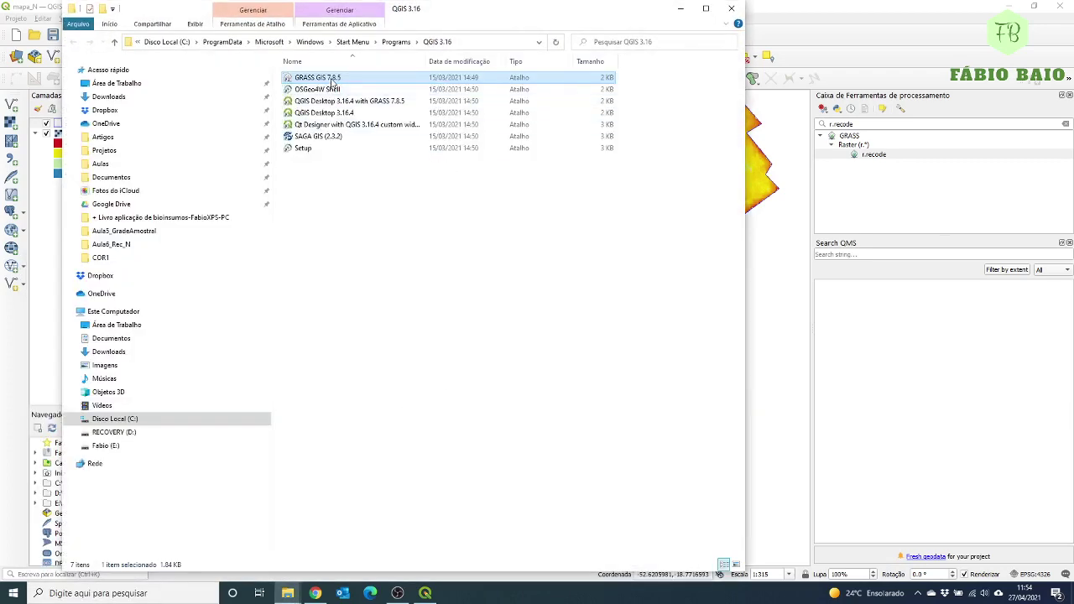
double_click(333, 81)
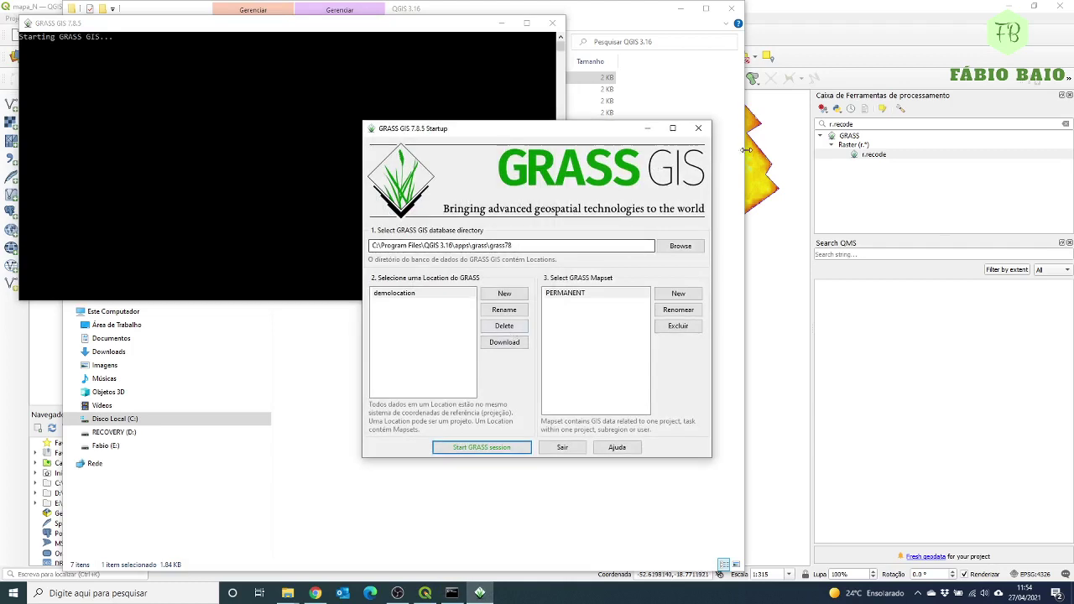
click(698, 128)
click(730, 9)
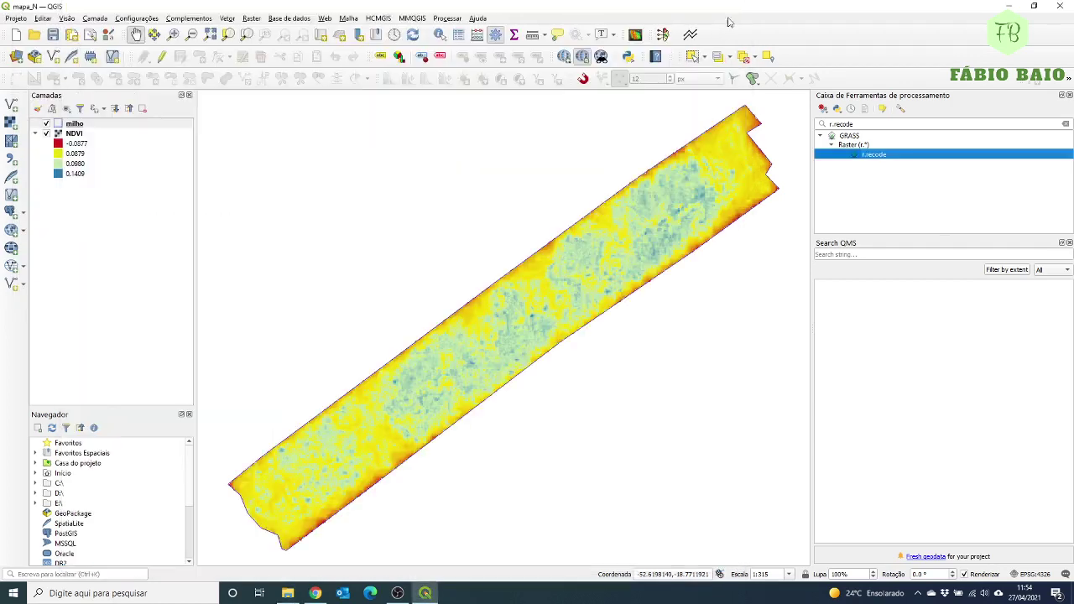
Save the project and restart QGIS using the "QGIS Desktop 3.16.4 with GRASS 7.8.5" application.
click(53, 35)
click(1062, 6)
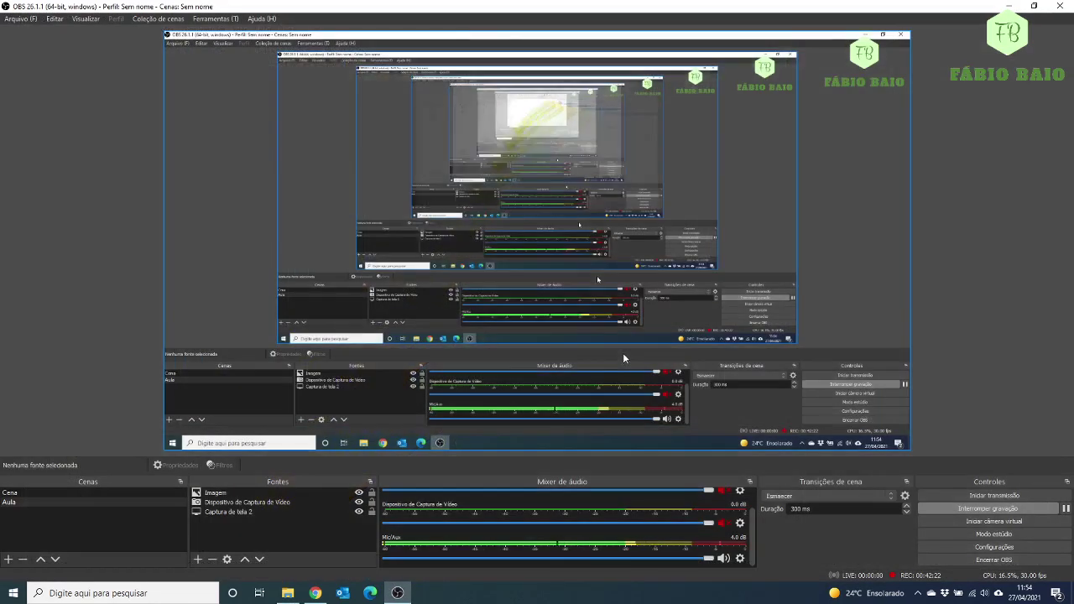
click(139, 596)
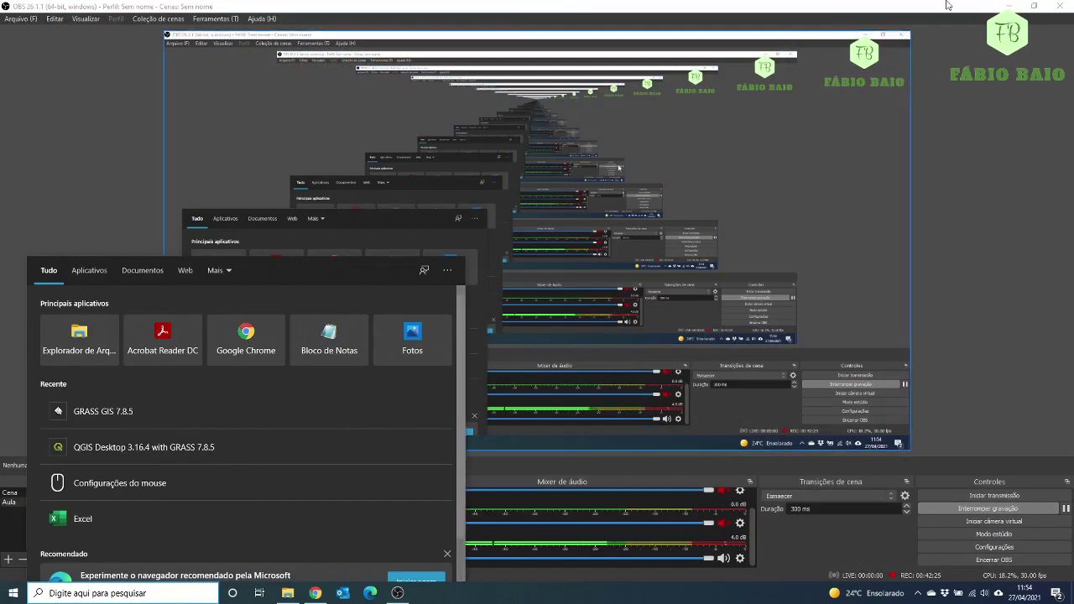
key(super+d)
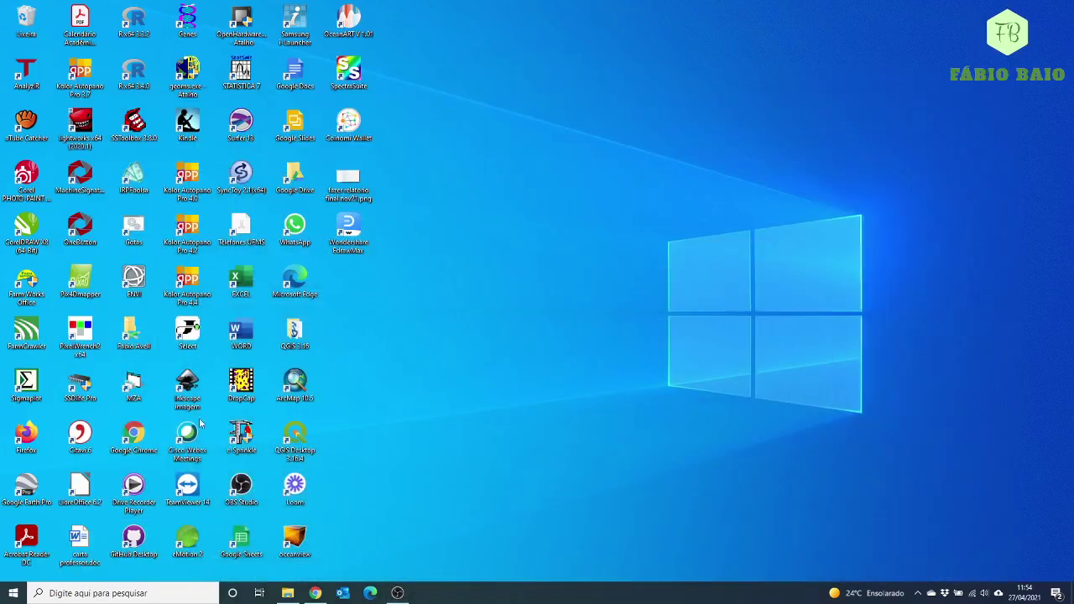
click(66, 594)
text(grass)
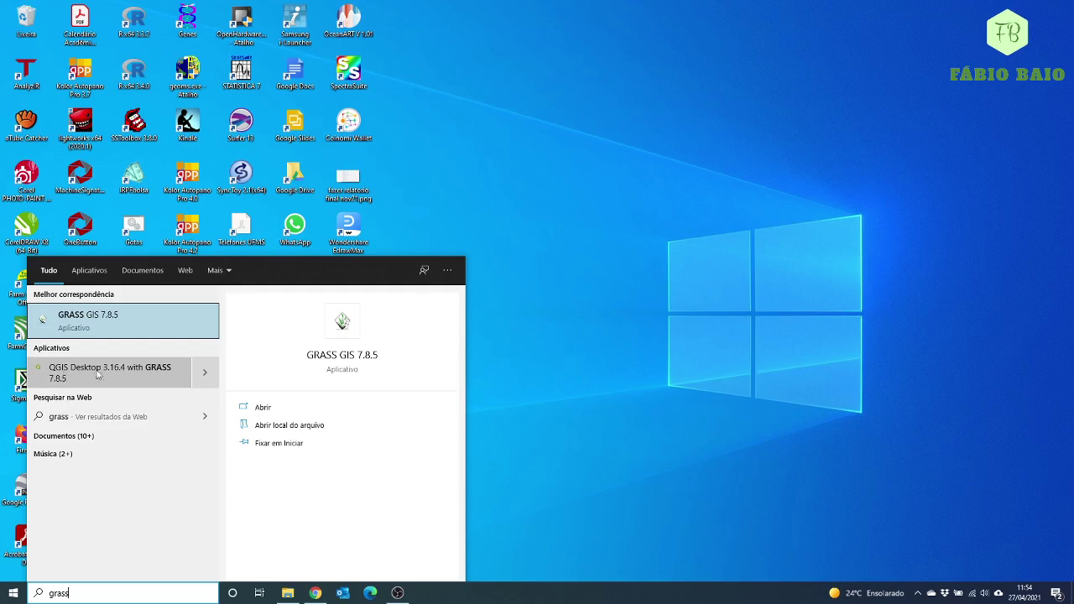
click(132, 374)
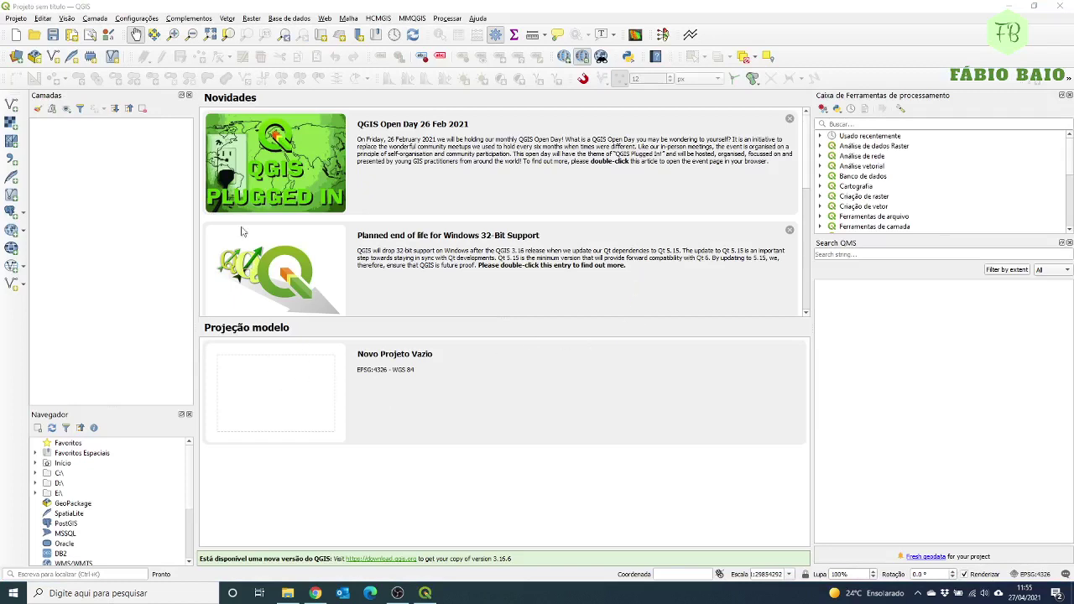
Reopen the recent project mapa_N from the Aula6_Rec_N folder.
click(17, 19)
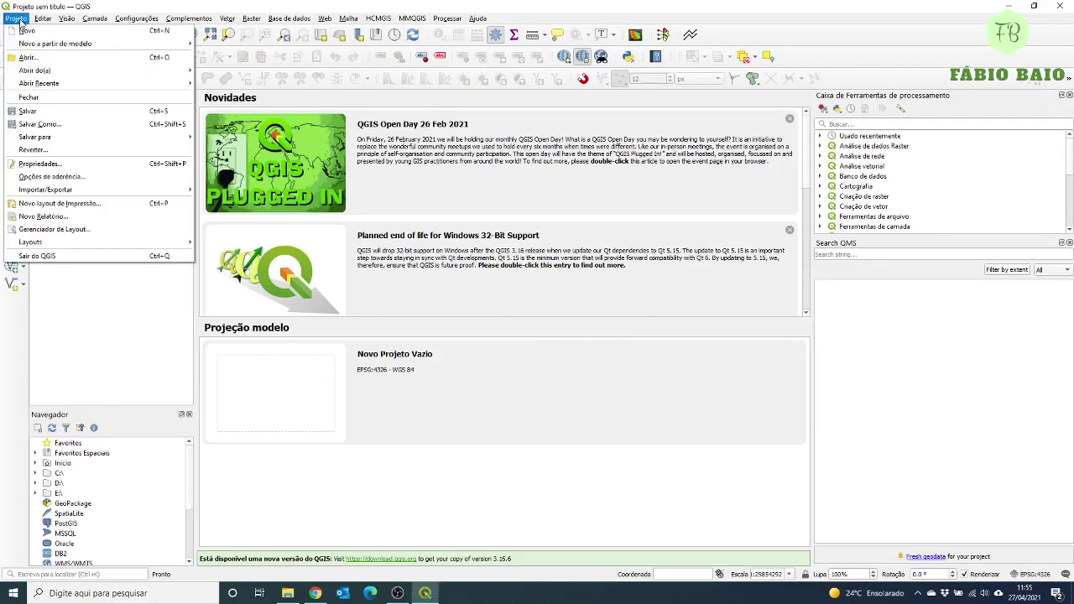
mouse_move(47, 86)
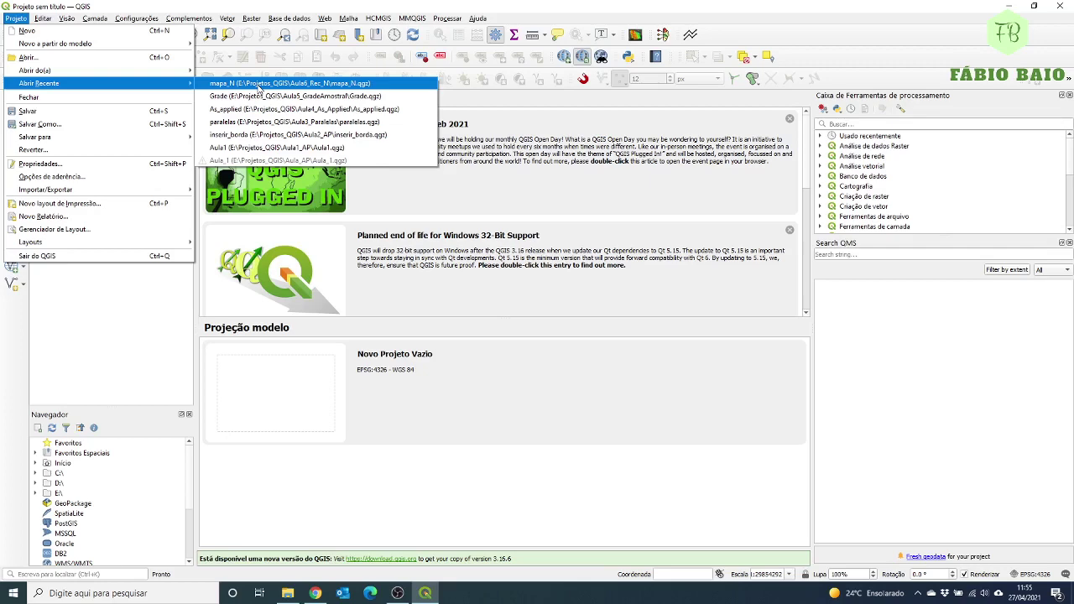
click(258, 86)
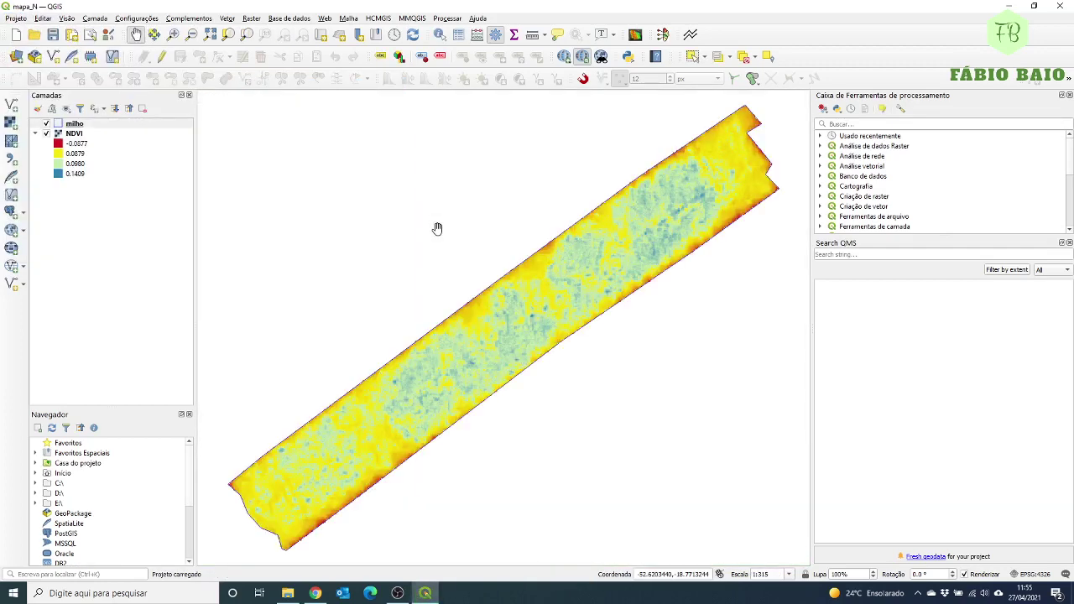
Find the GRASS r.recode algorithm in the processing toolbox and open it.
click(865, 123)
text(r.recode)
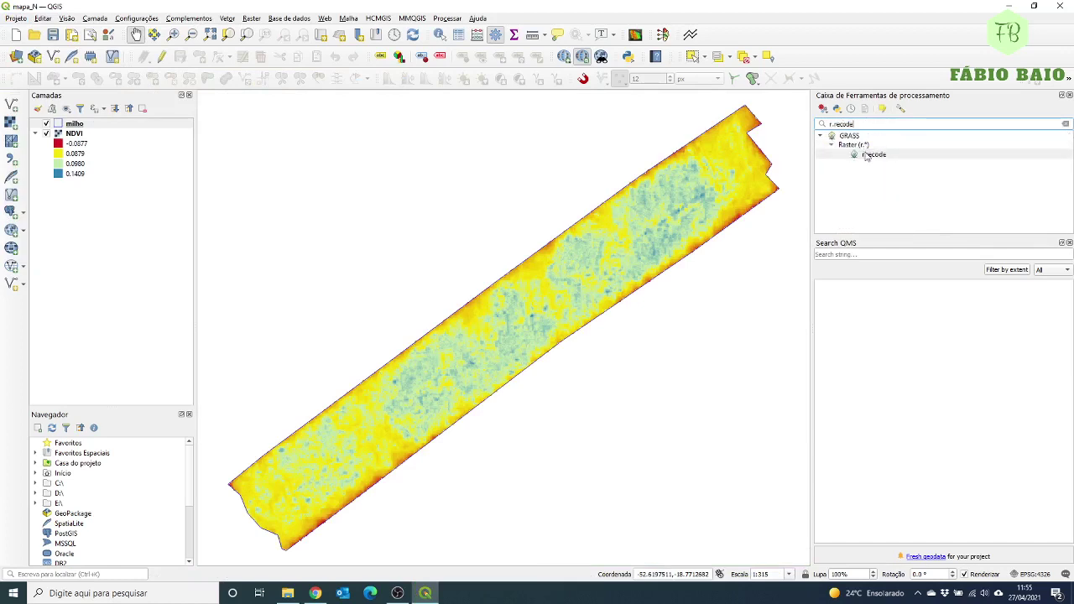
click(868, 157)
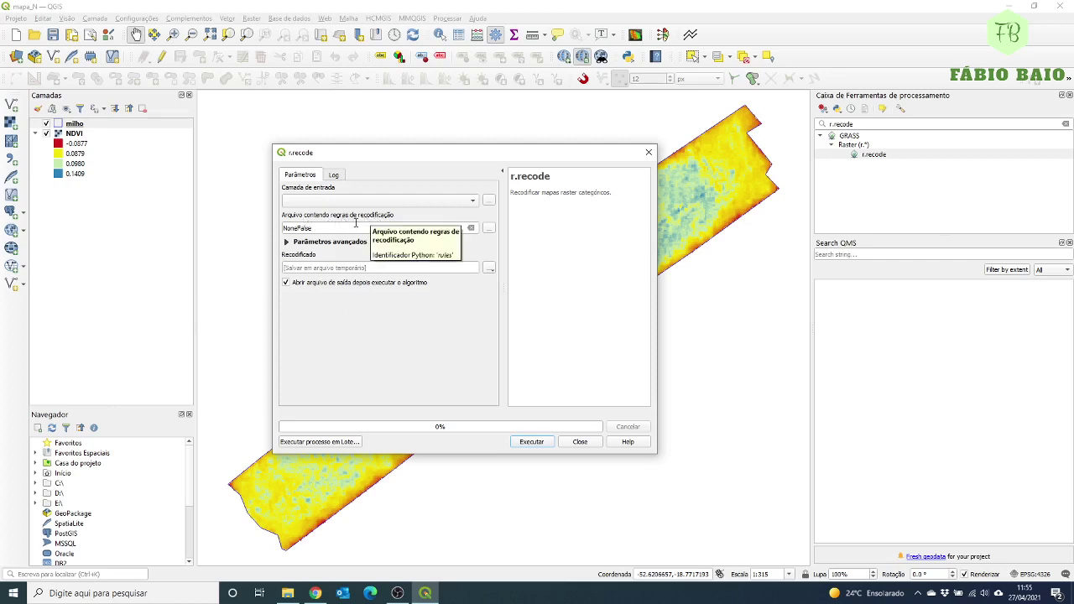
Open a blank Notepad (Bloco de Notas) document, resize it, and arrange it beside the r.recode dialog with the NDVI legend visible.
click(137, 595)
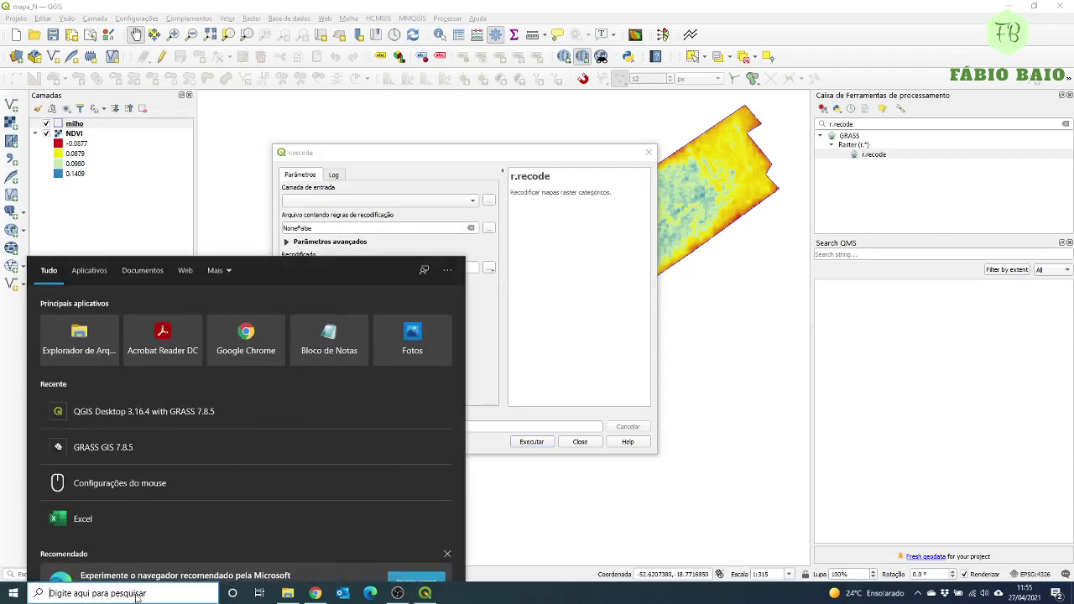
text(te)
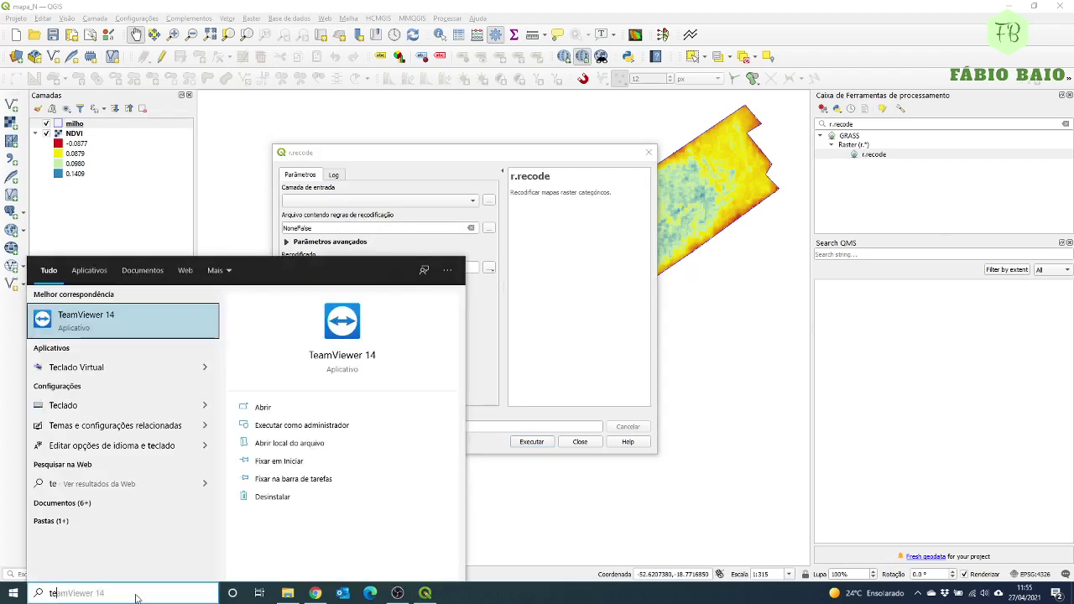
key(BackSpace)
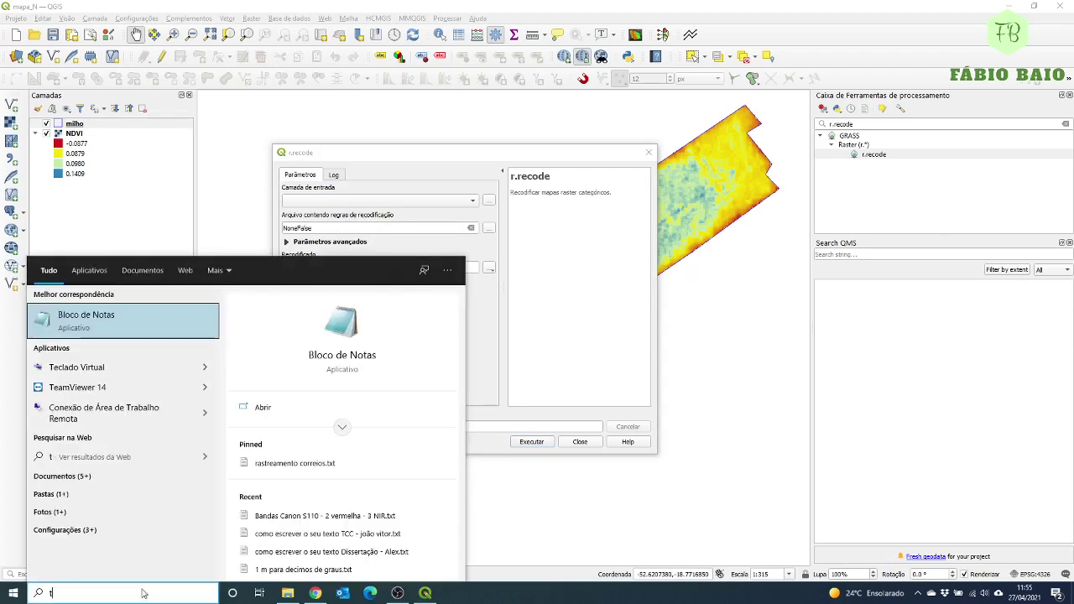
click(338, 333)
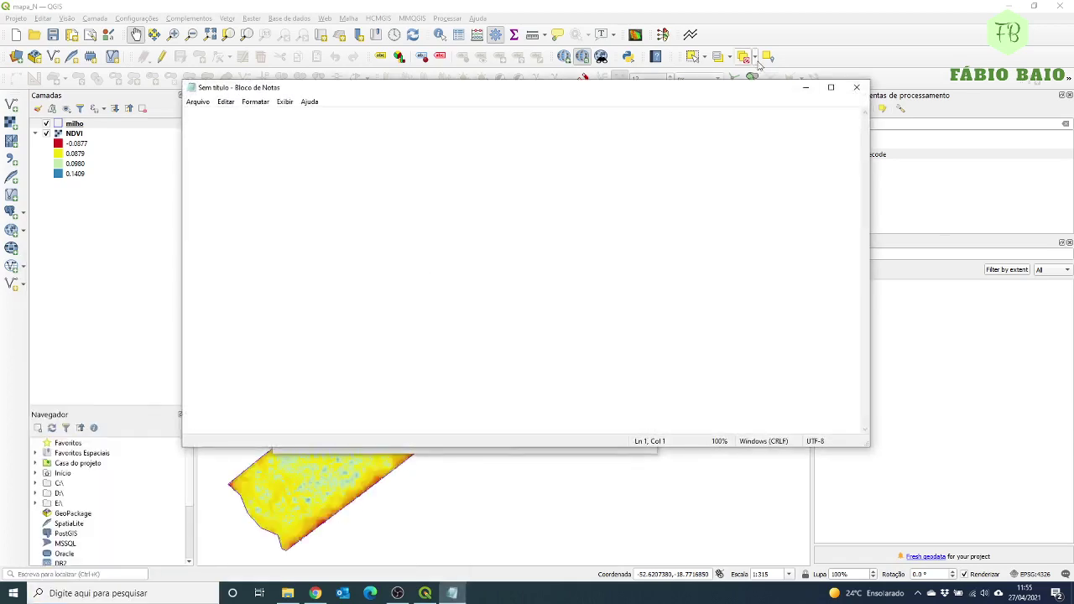
drag(605, 87, 698, 135)
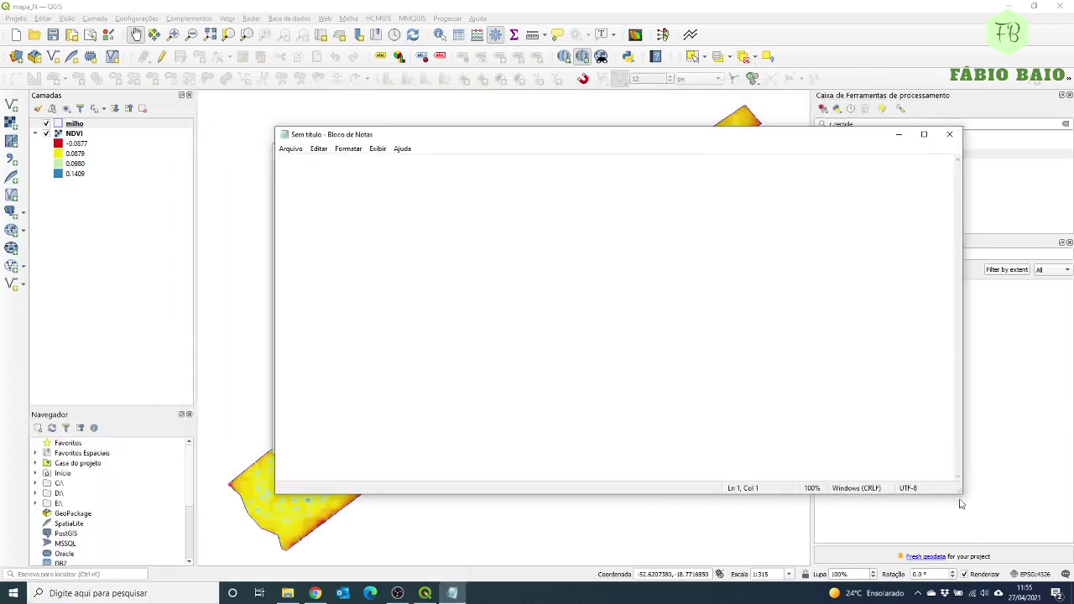
drag(961, 494, 634, 488)
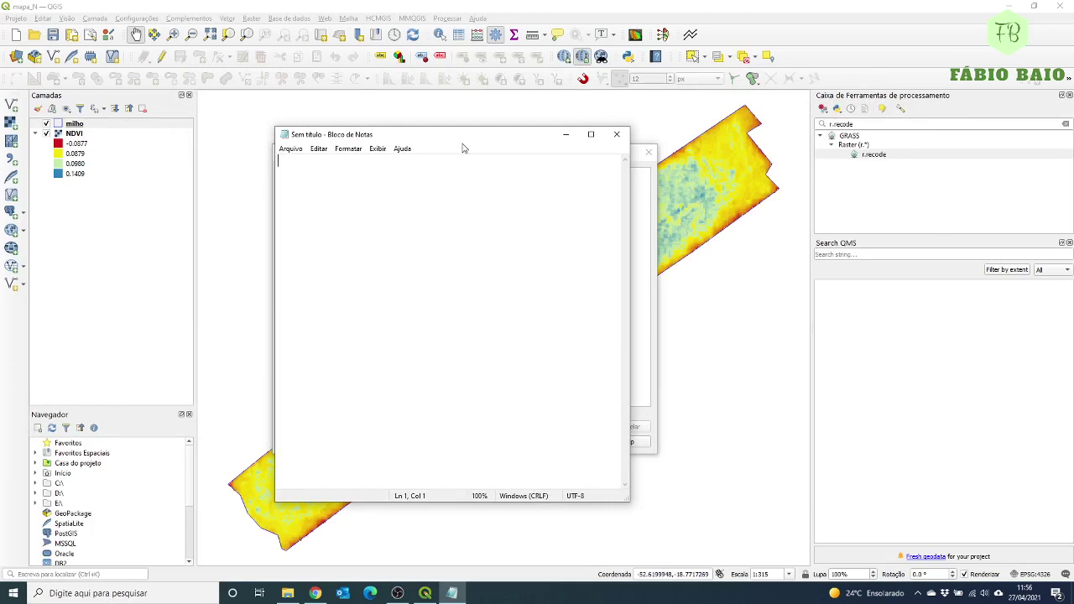
drag(464, 141, 860, 149)
drag(446, 159, 375, 151)
click(452, 594)
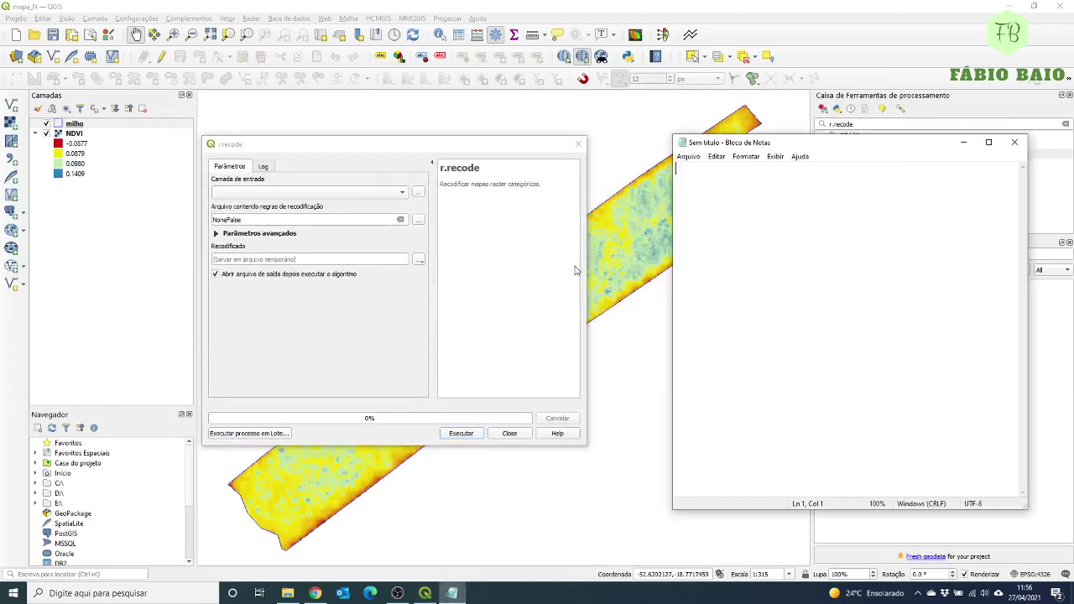
drag(816, 137, 631, 149)
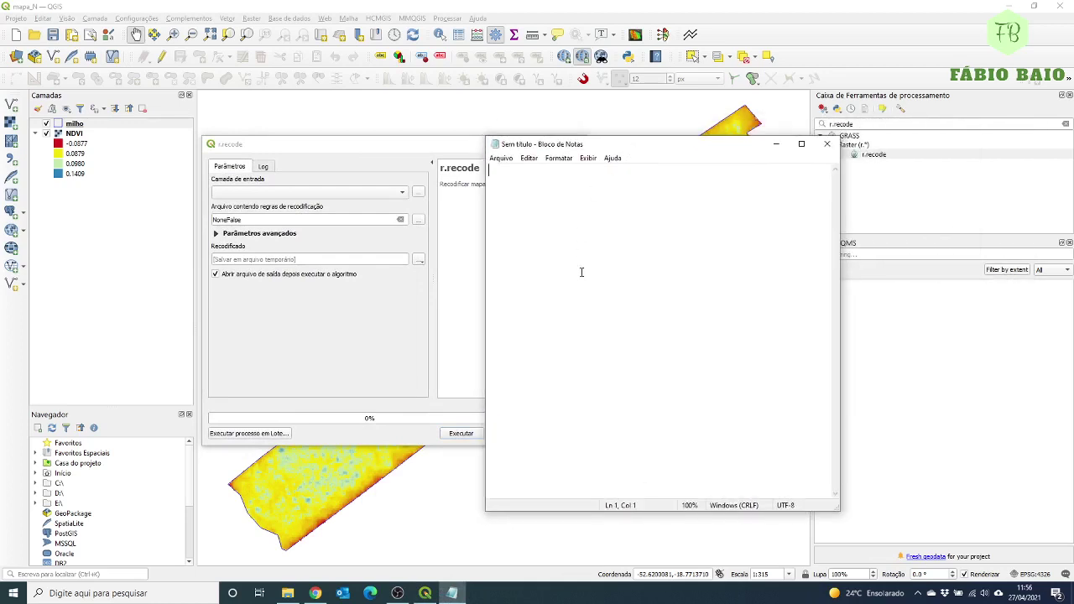
Write the first recode rule in the text document as -0.0877:0:1.
text(-0.0877)
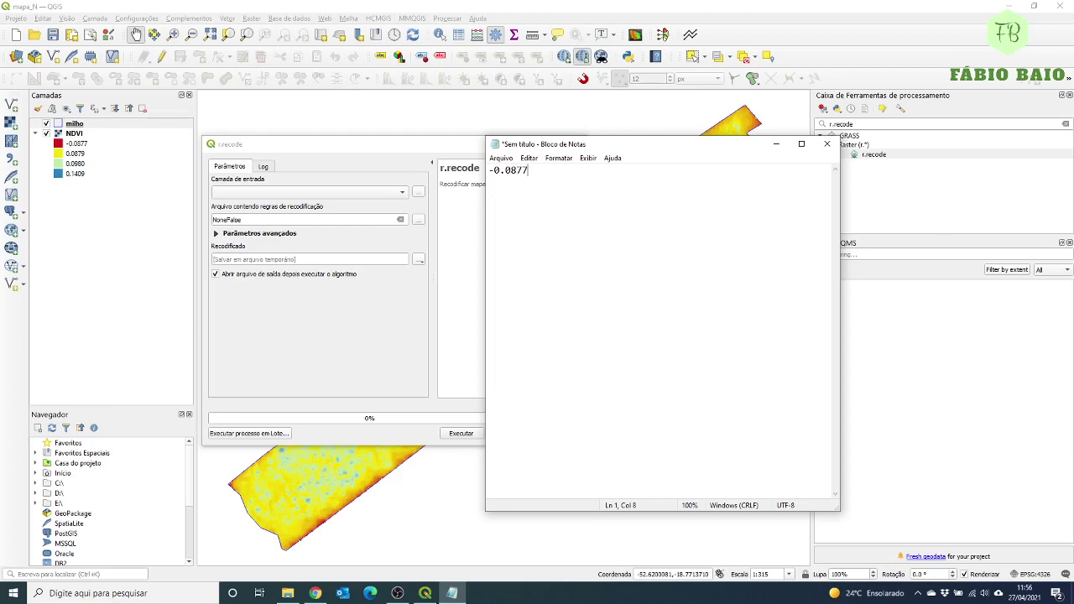
text(:)
text(0)
text(:)
text(1 )
Write the second recode rule on its own line as 0.00001:0.0879:2.
text(0)
text(.00000000)
text(1)
key(Left)
key(BackSpace)
key(BackSpace)
key(BackSpace)
key(BackSpace)
key(BackSpace)
key(BackSpace)
key(BackSpace)
text(000)
key(Right)
text(:)
text(0.0)
text(8)
text(79)
text(:2 )
Write the third recode rule as 0.087900001:0.0980:3 and begin a new line.
text(0.)
drag(571, 182, 489, 195)
text(0.0879)
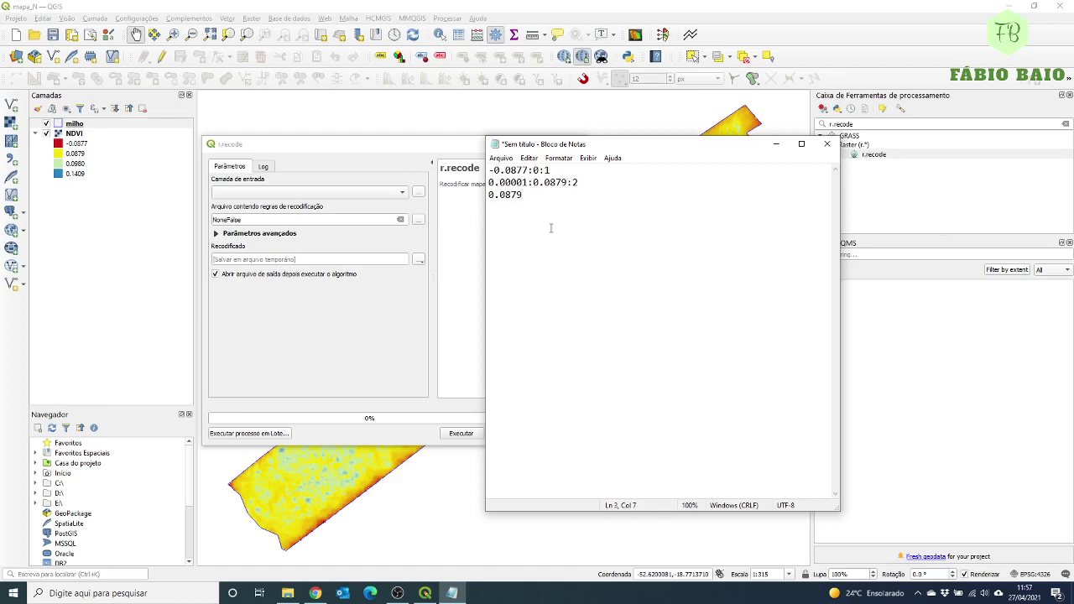
text(00001:0.0980:3)
key(Return)
Write the fourth recode rule as 0.098000001:0.1409:4, reusing the third rule's upper limit as its start.
drag(555, 195, 591, 195)
key(ctrl+c)
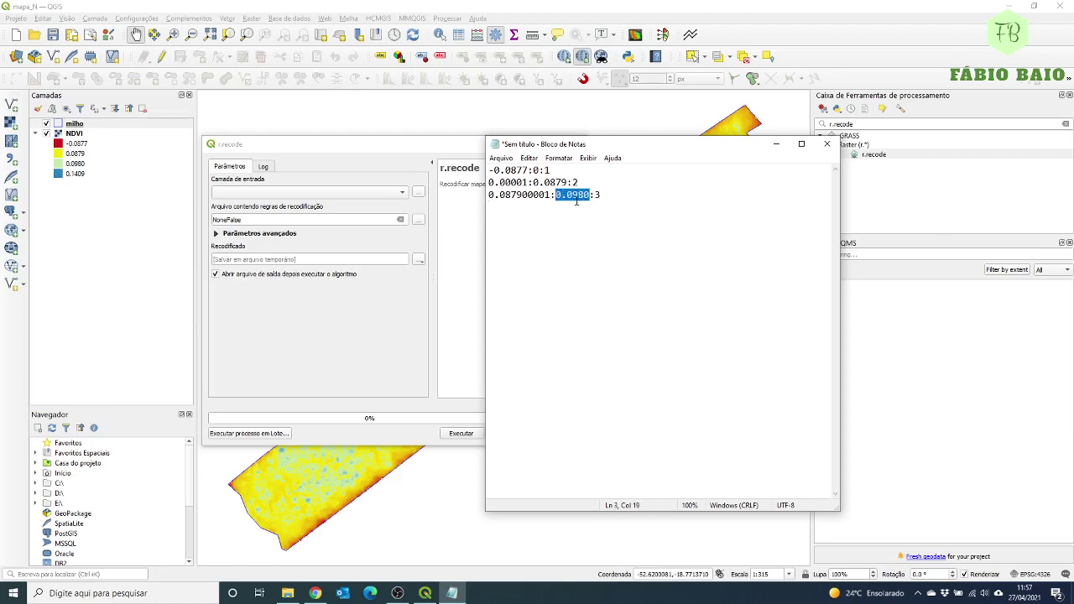
click(509, 210)
key(ctrl+v)
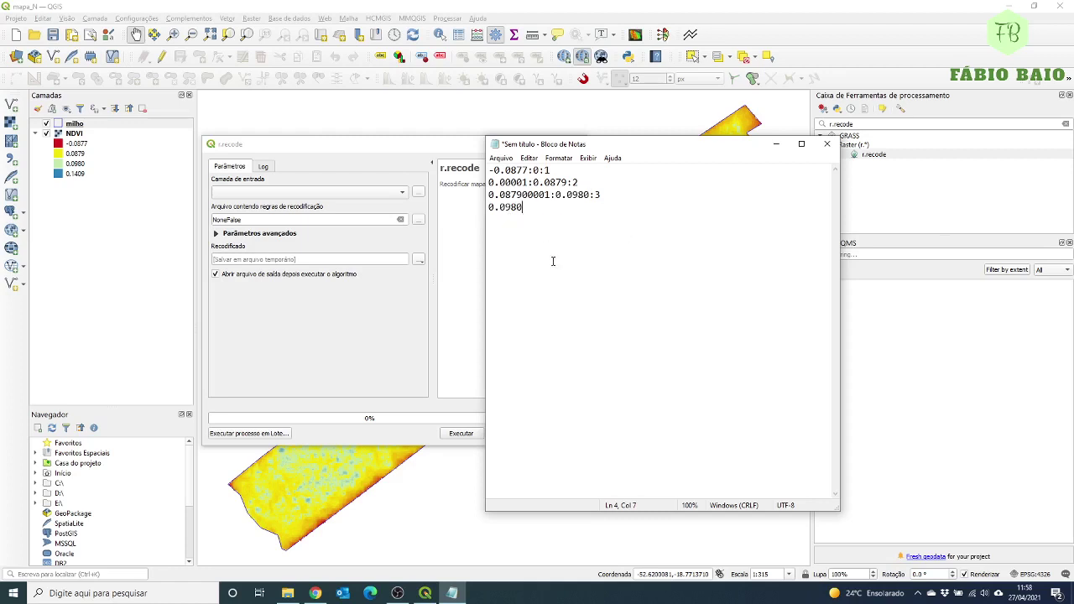
text(00001:0.1409:4)
drag(551, 170, 490, 170)
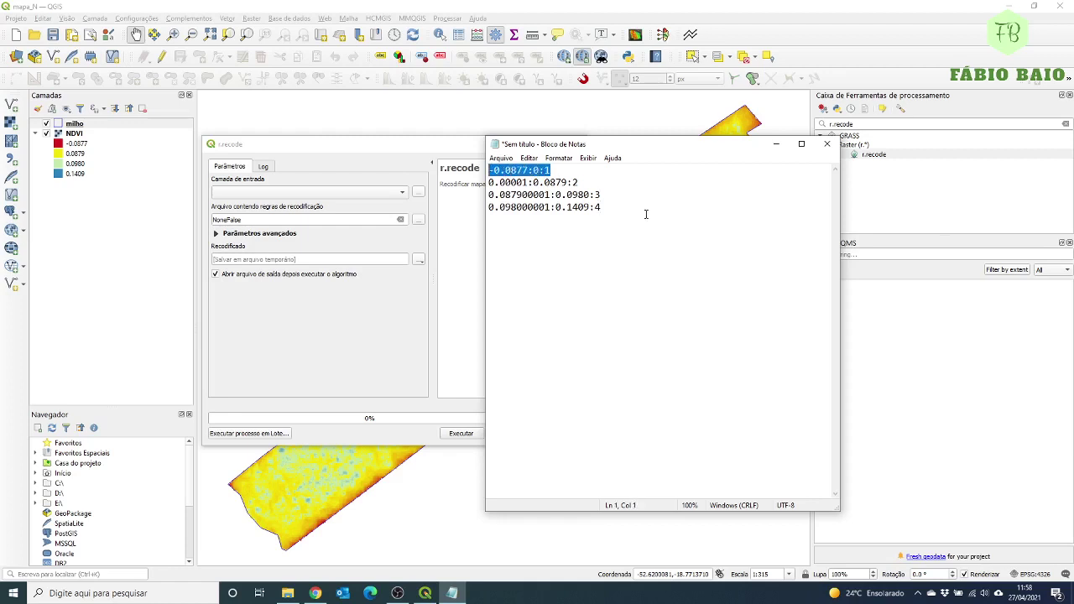
drag(590, 183, 489, 182)
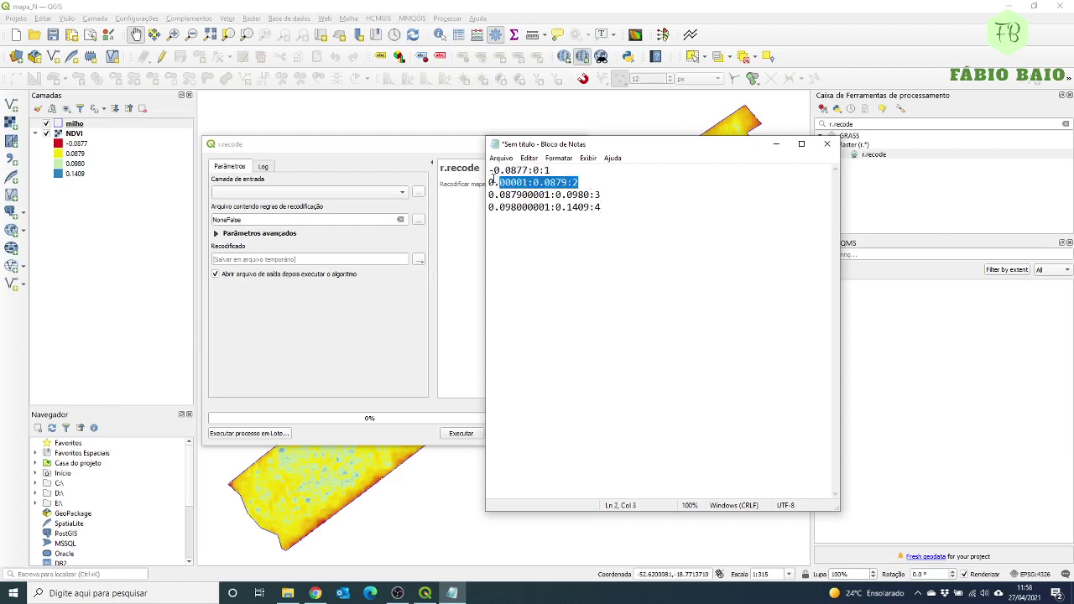
drag(603, 194, 475, 201)
drag(619, 208, 485, 209)
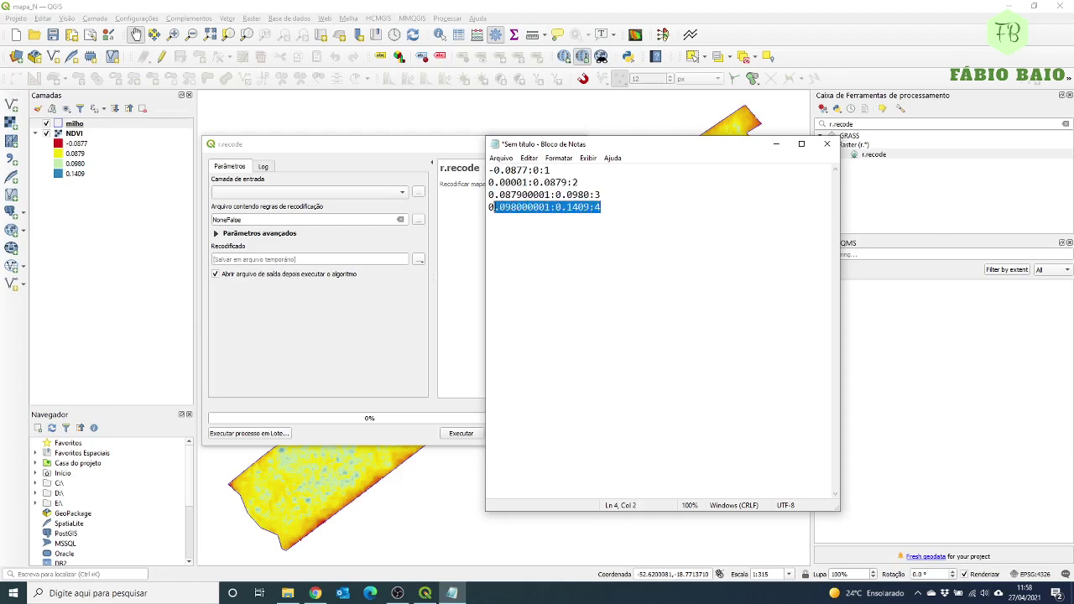
Start saving the rules document and choose the Projetos_QGIS\Aula6_Rec_N folder on drive E: as its destination.
click(501, 157)
click(522, 220)
drag(604, 308, 605, 369)
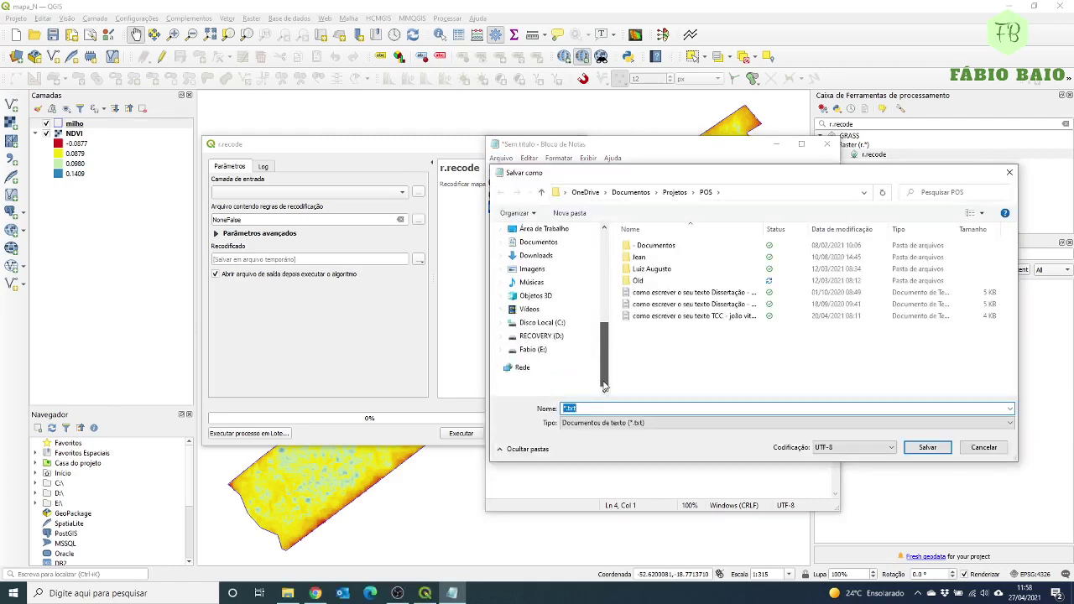
click(532, 350)
scroll(689, 335, down, 5)
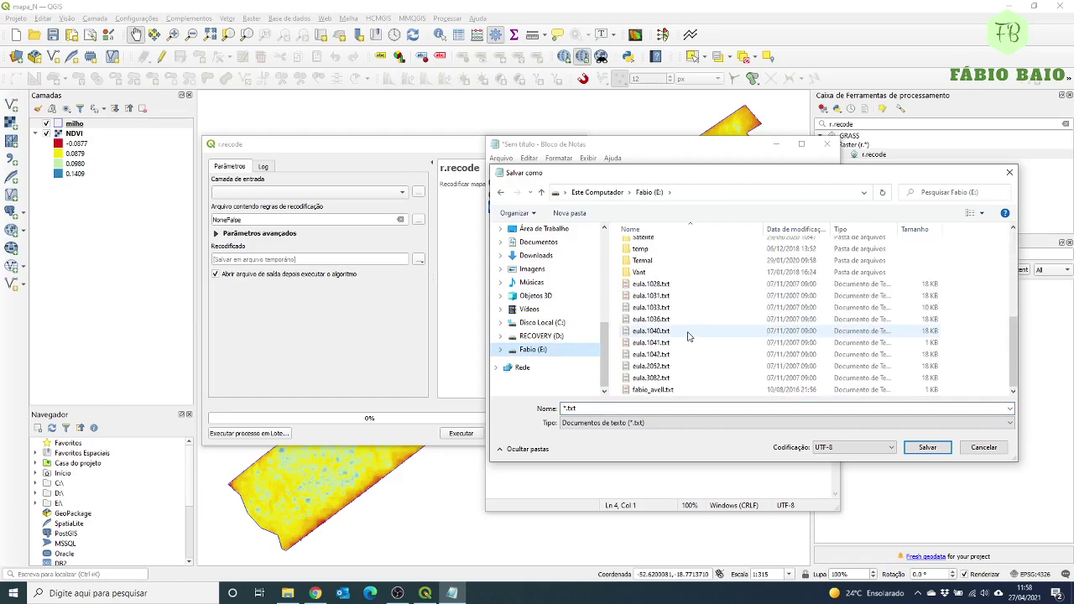
scroll(705, 302, up, 5)
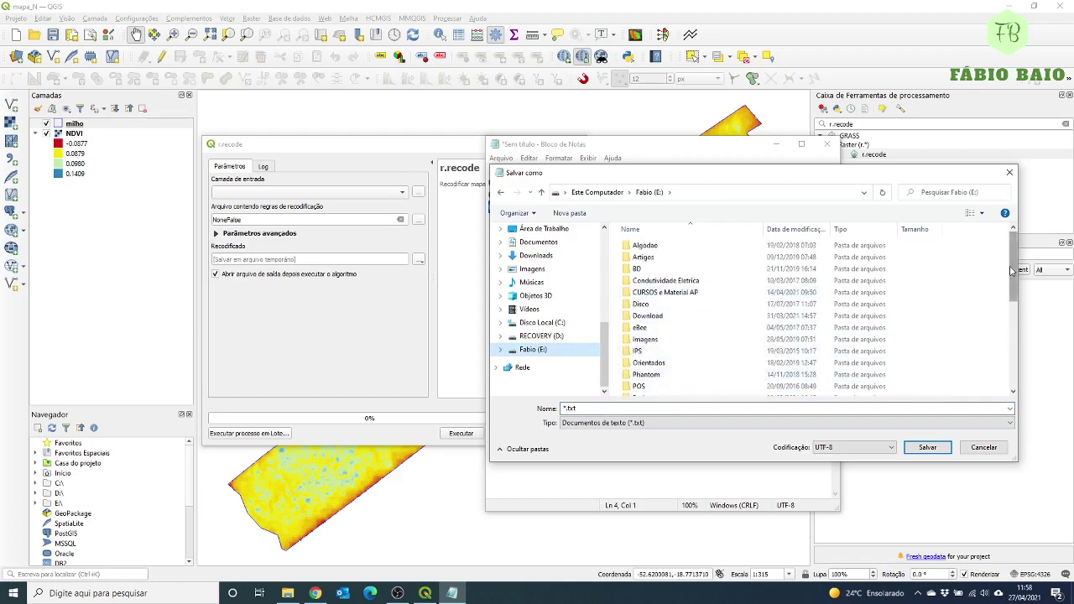
drag(1012, 275, 1012, 321)
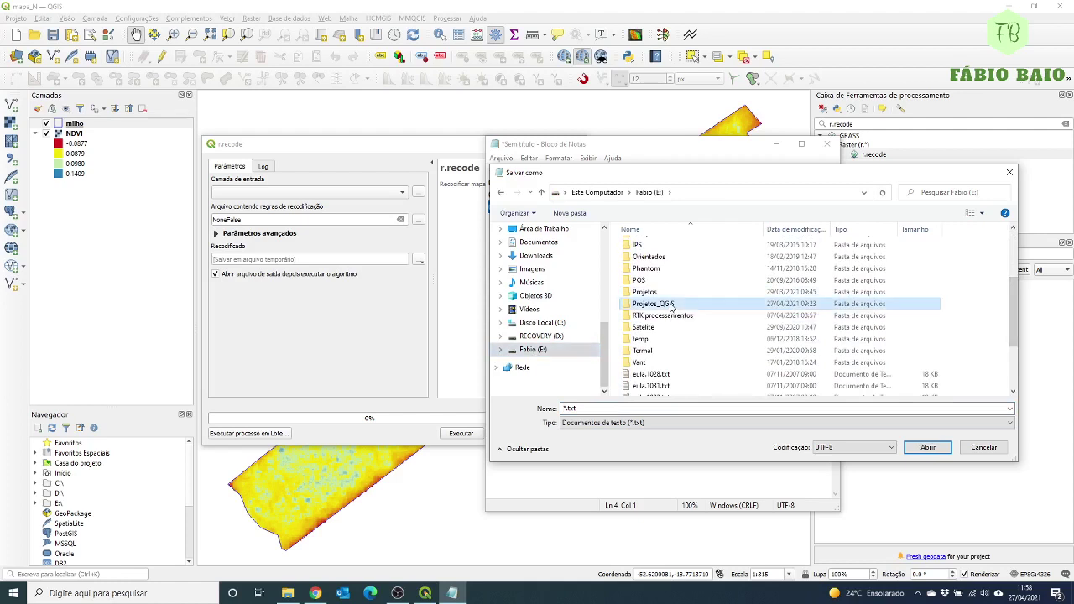
double_click(668, 305)
double_click(663, 308)
Save the recode rules under the file name classes and close the text document.
click(581, 409)
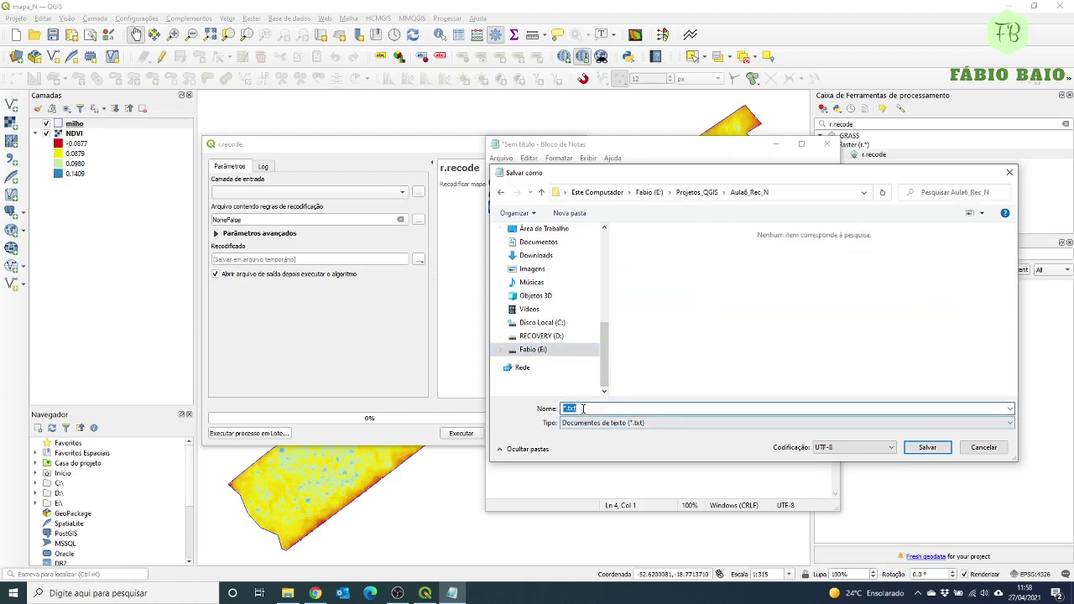
text(calr)
key(BackSpace)
text(sses)
click(928, 450)
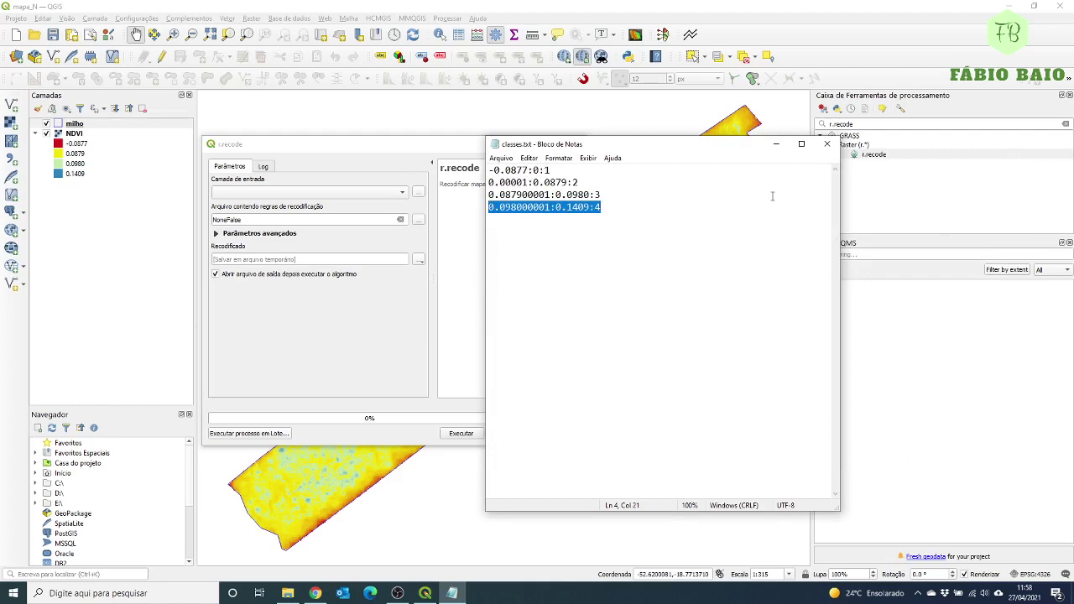
click(826, 143)
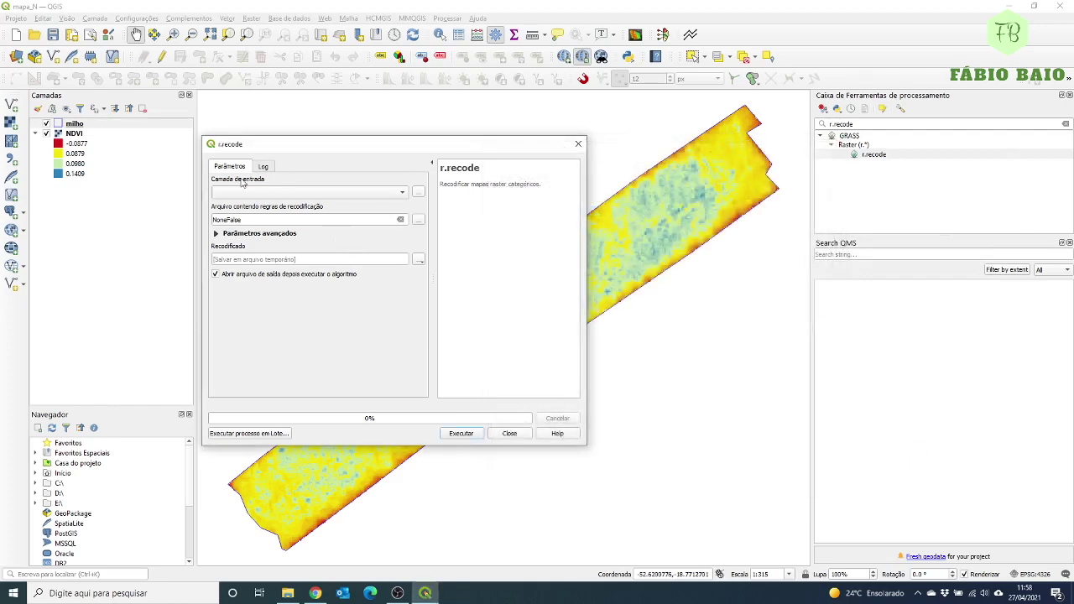
Close and reopen the r.recode tool, with NDVI [EPSG:32722] as the input layer.
click(578, 143)
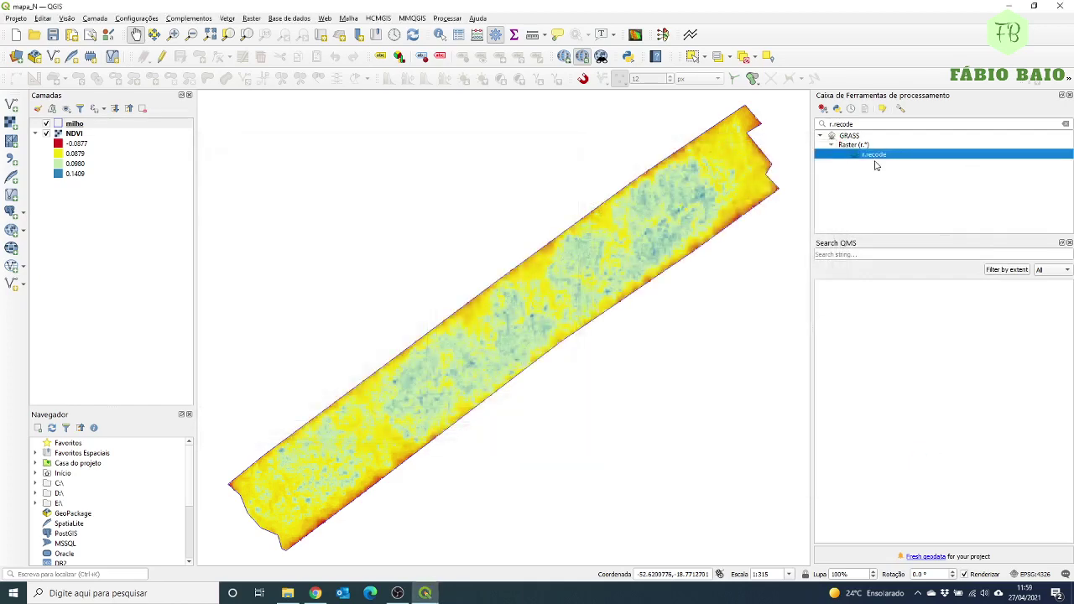
double_click(875, 155)
click(395, 209)
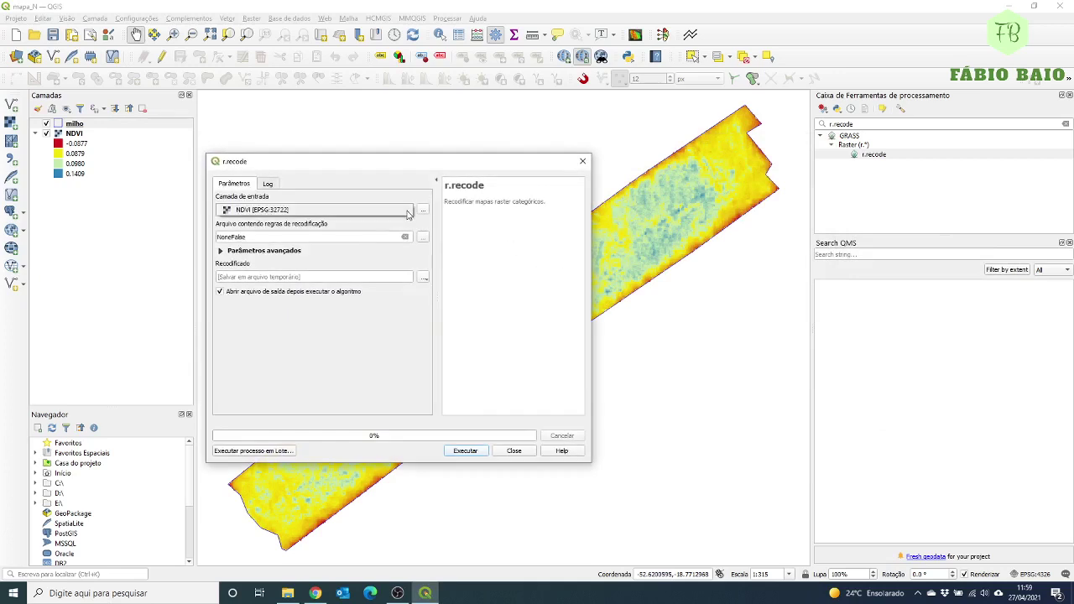
click(301, 214)
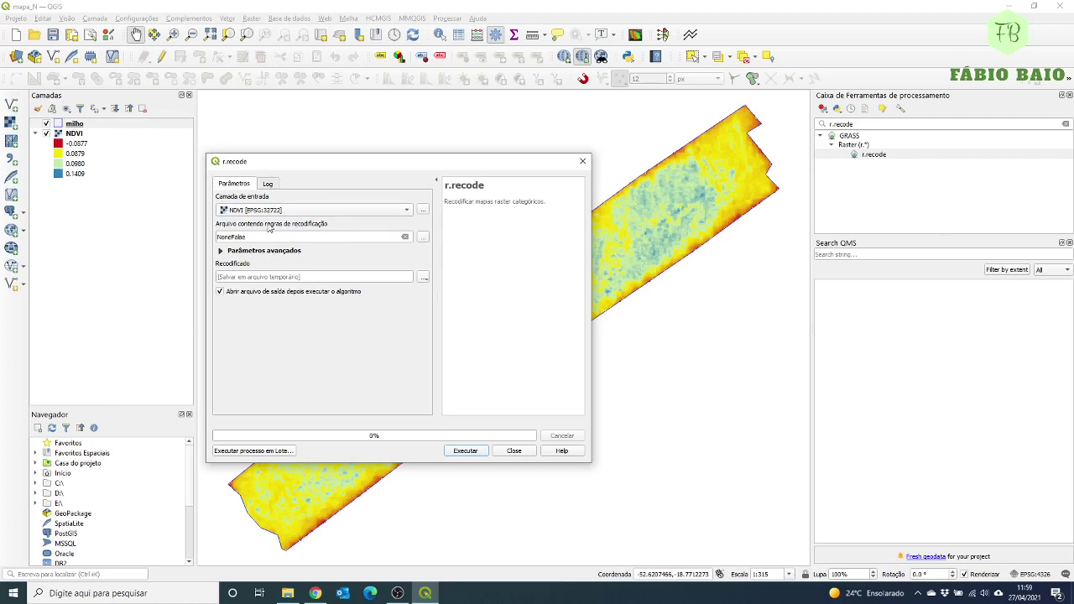
Load classes.txt from E:\Projetos_QGIS\Aula6_Rec_N as the file containing the recode rules.
click(419, 239)
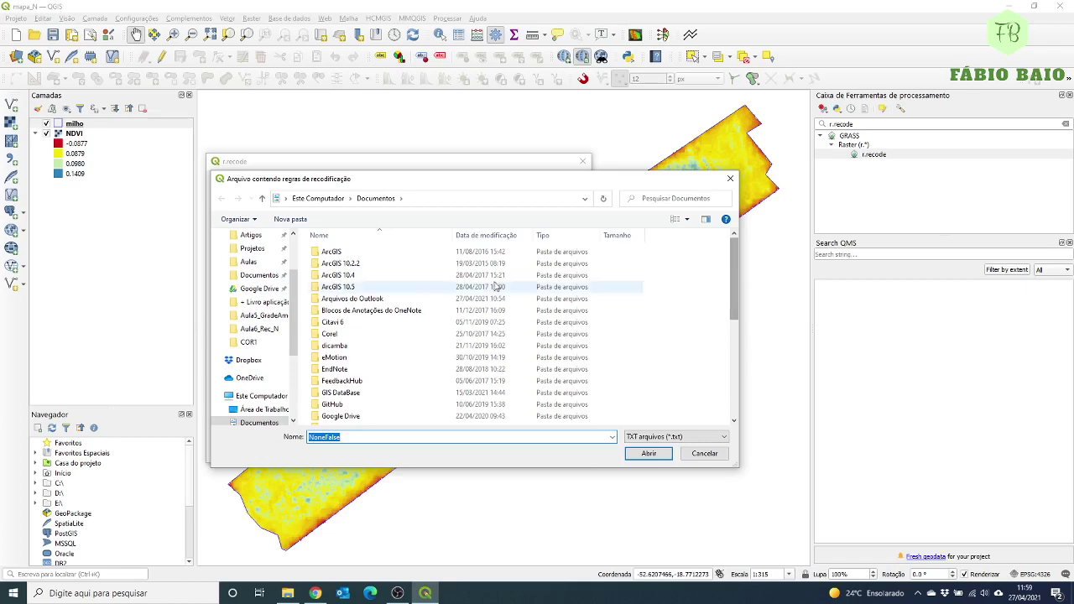
scroll(291, 317, down, 5)
click(254, 391)
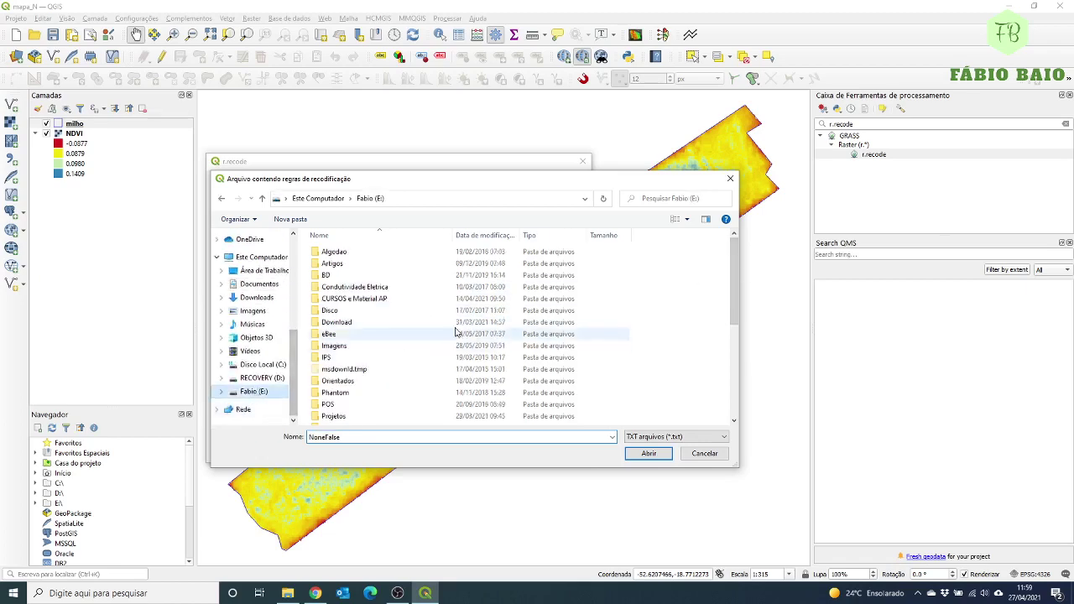
scroll(621, 285, down, 3)
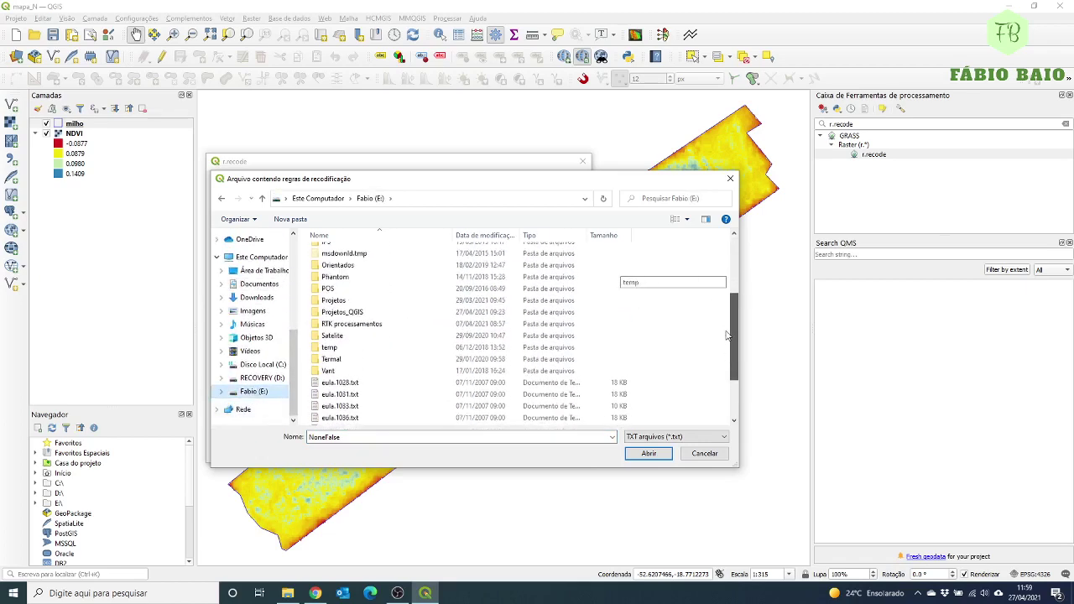
double_click(369, 313)
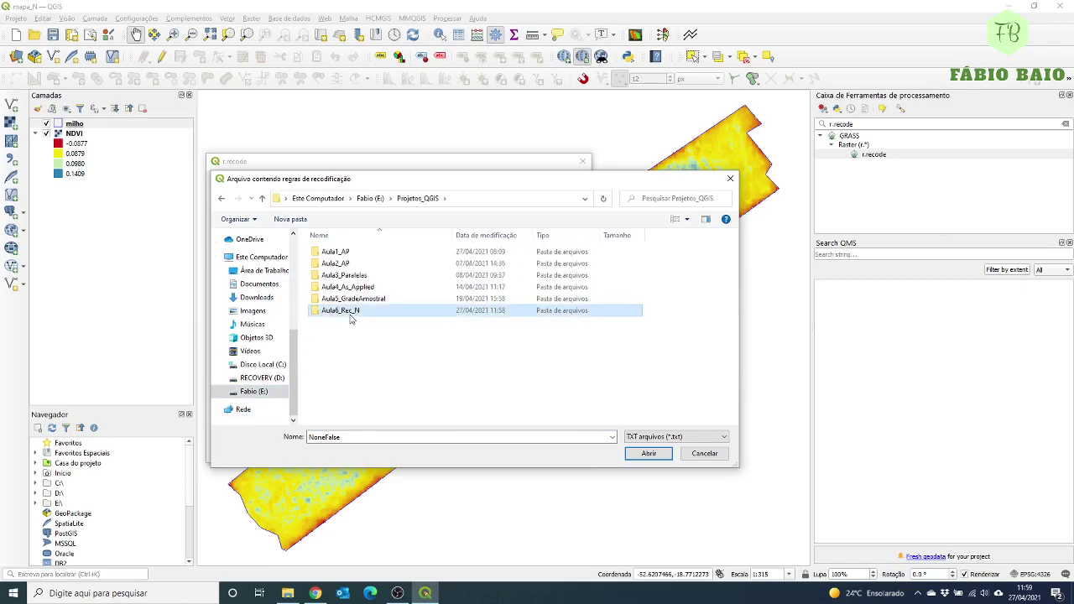
double_click(352, 314)
click(352, 290)
click(650, 454)
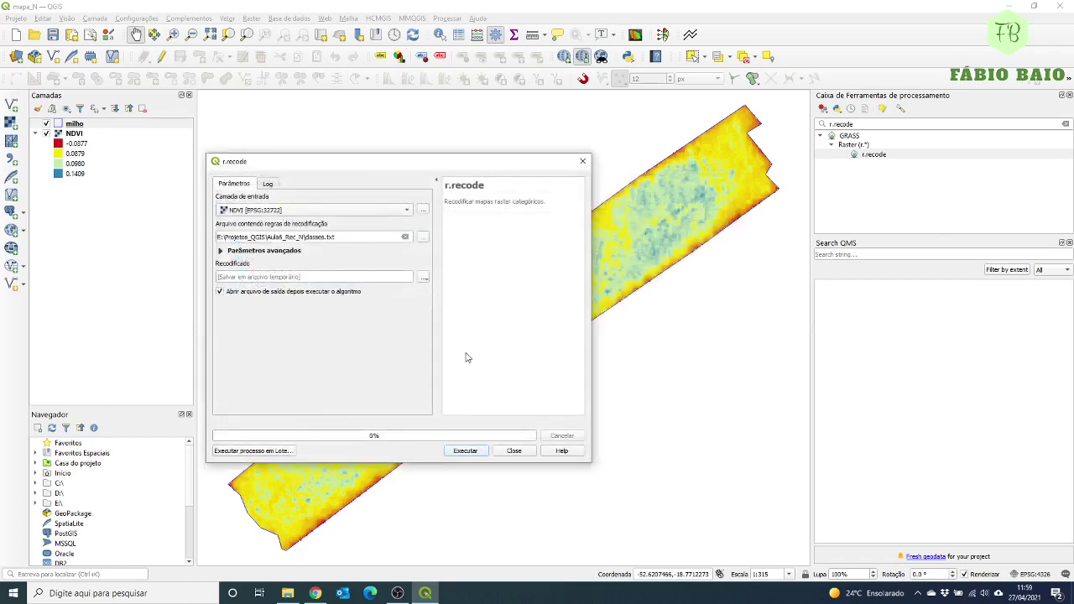
Set the recoded output to NDVI_reclass.tif in the Aula6_Rec_N folder, run r.recode and close the tool.
click(424, 279)
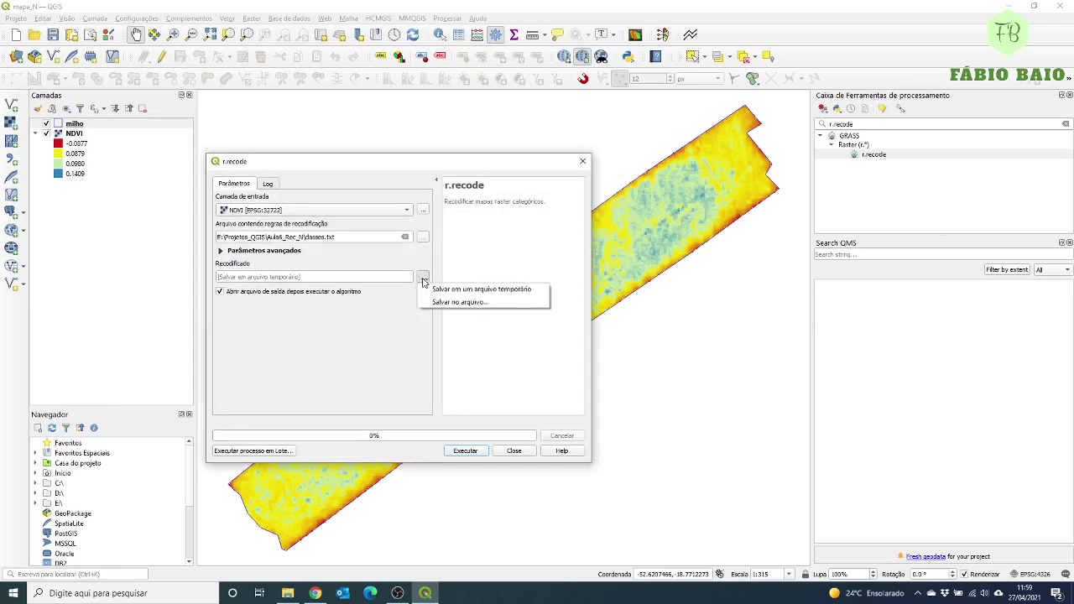
click(436, 302)
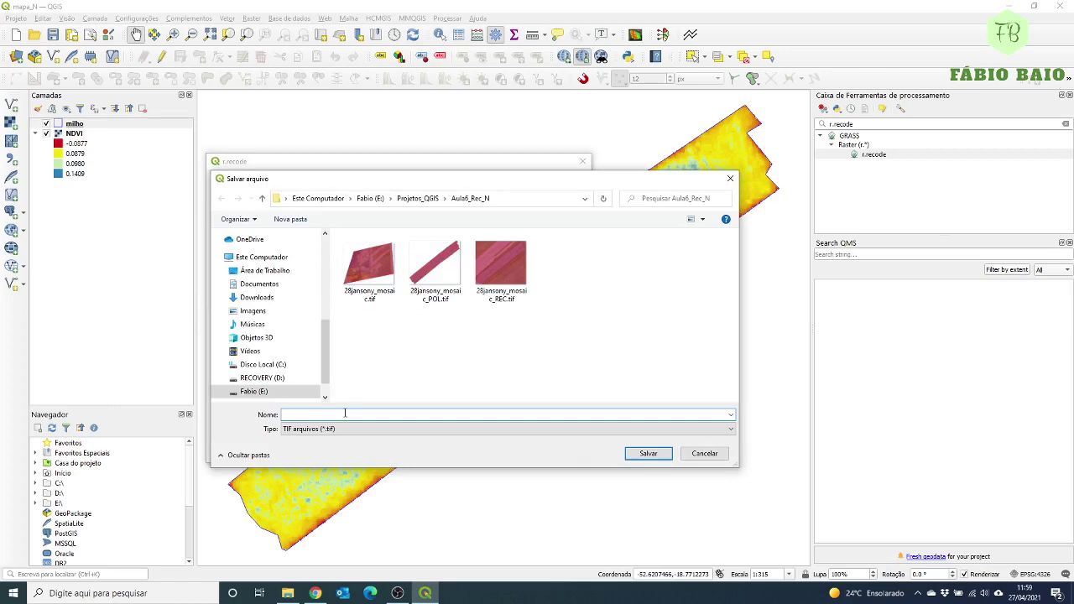
text(NDVI)
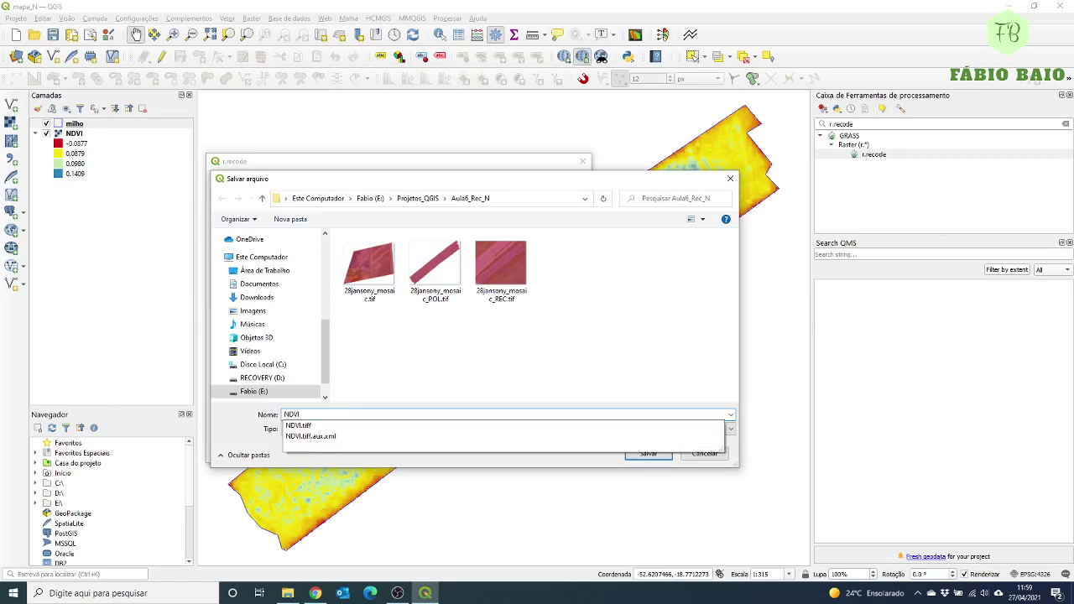
text(_reclass.tif)
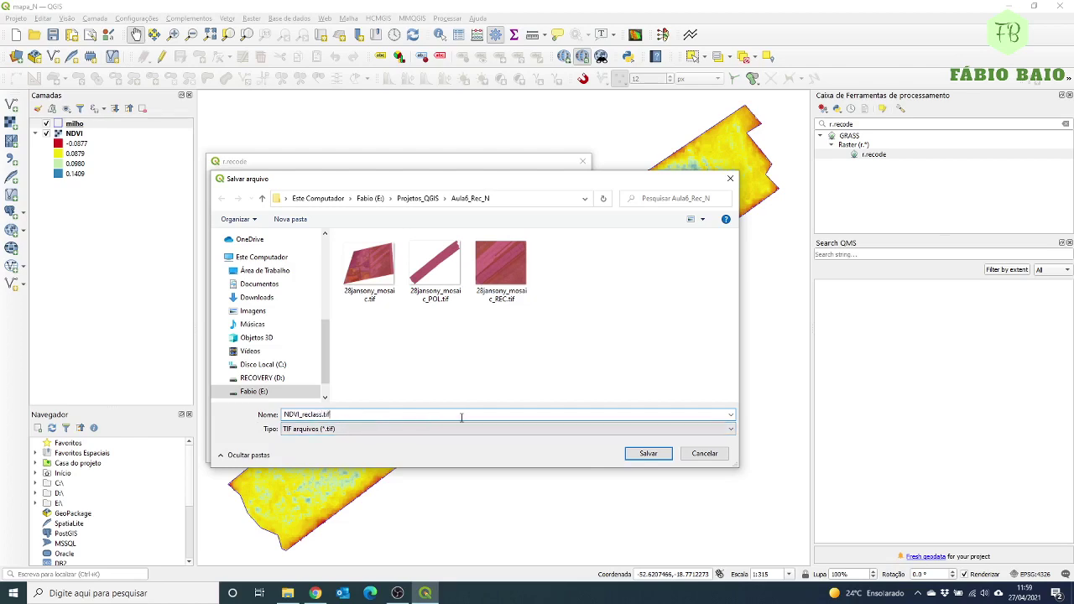
click(648, 454)
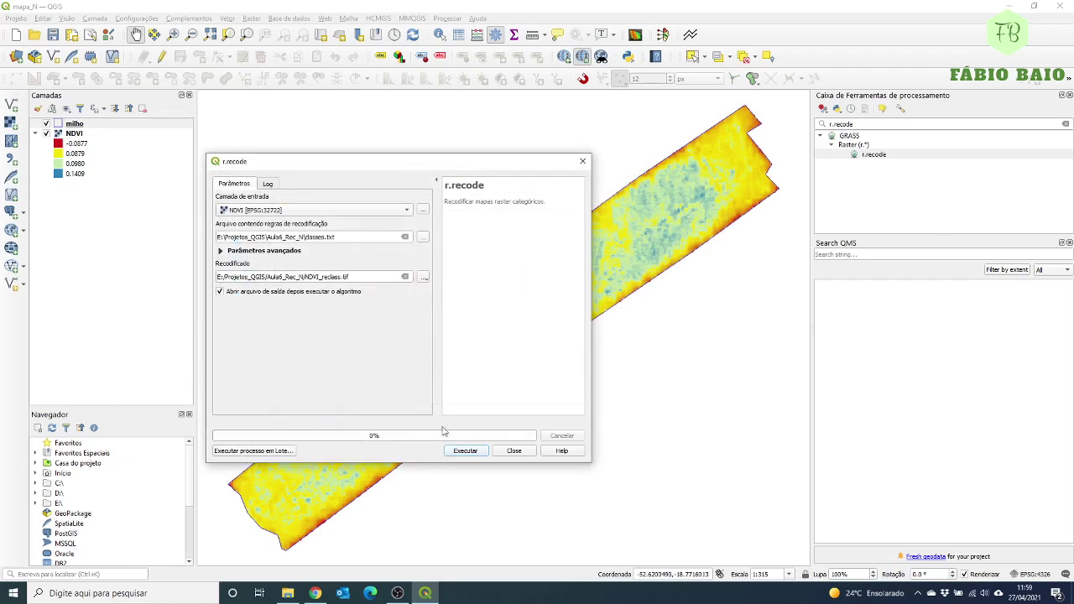
click(465, 452)
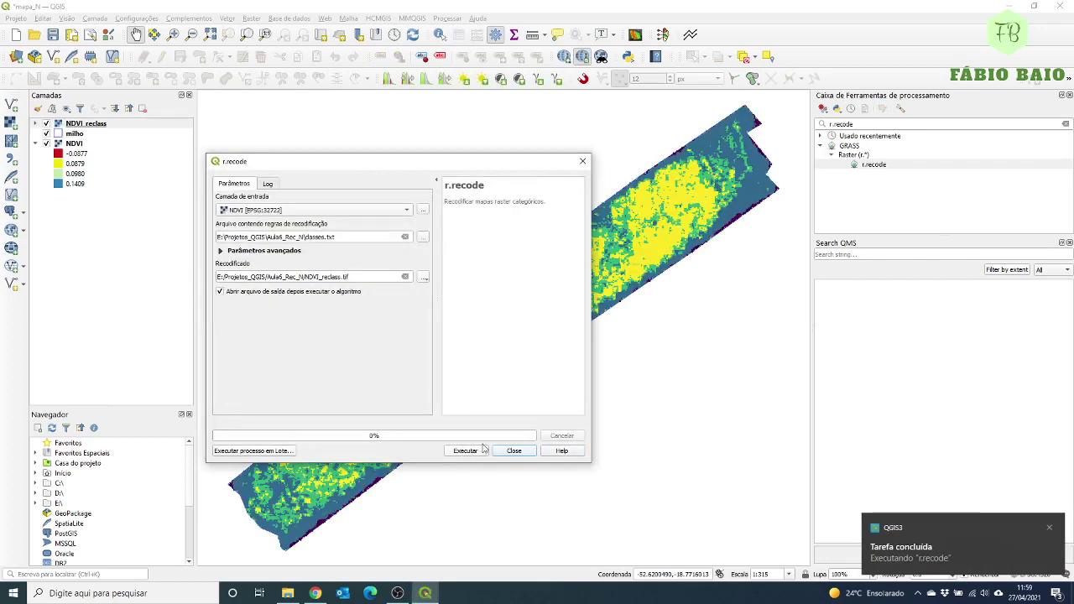
click(513, 451)
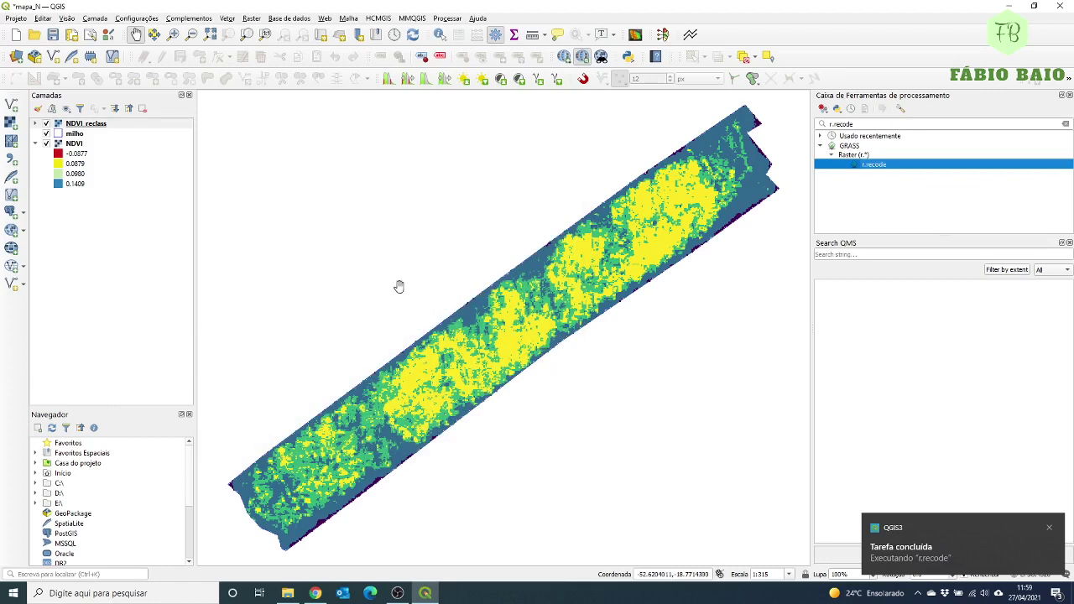
Collapse the NDVI legend and expand the NDVI_reclass legend to examine its list of class values.
click(41, 143)
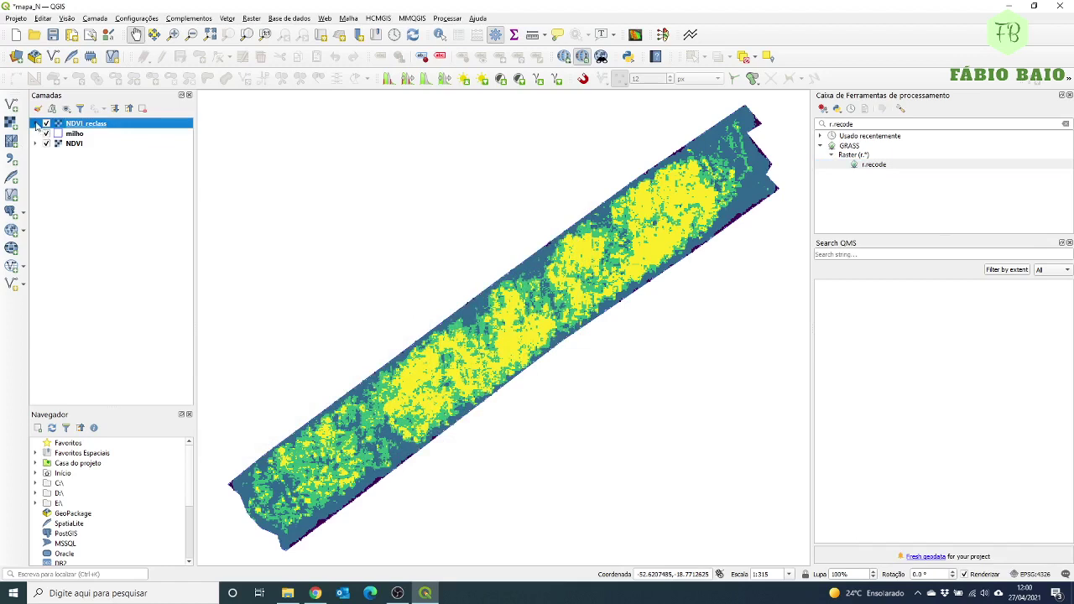
click(37, 124)
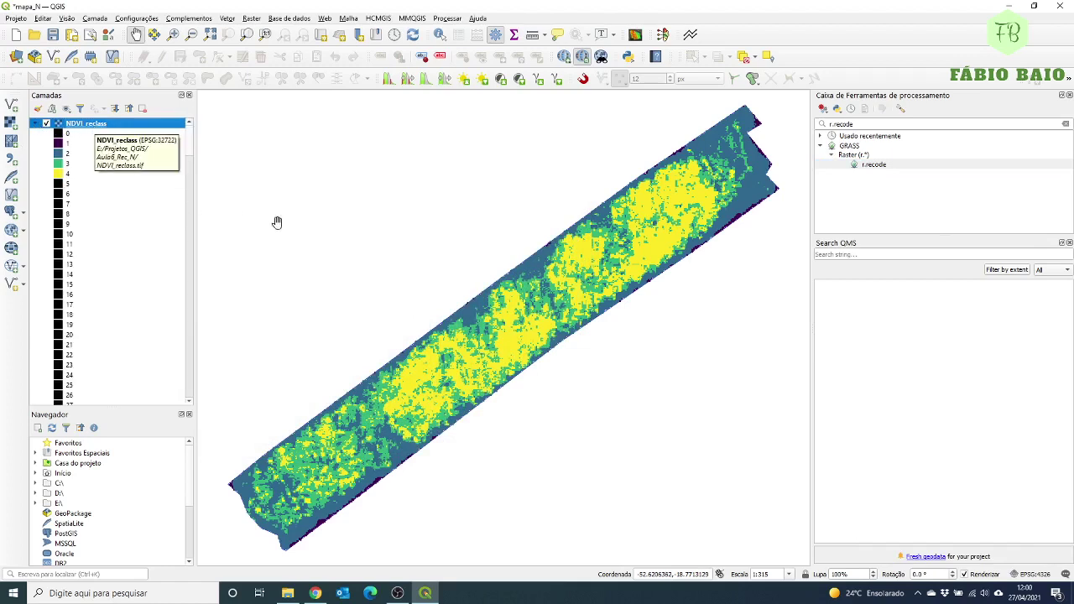
click(191, 193)
scroll(191, 193, down, 10)
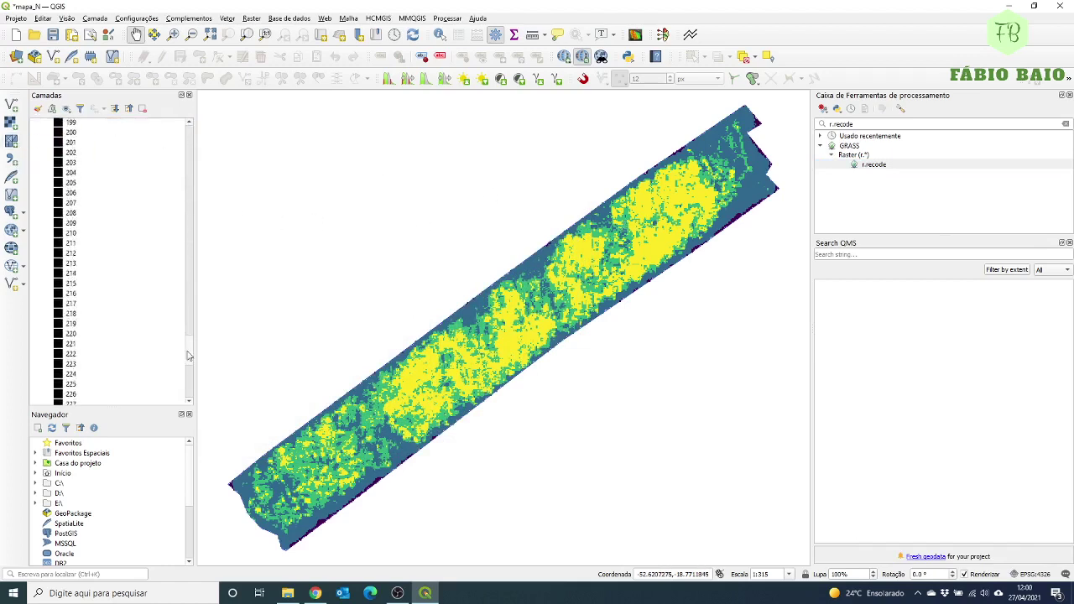
scroll(175, 124, up, 20)
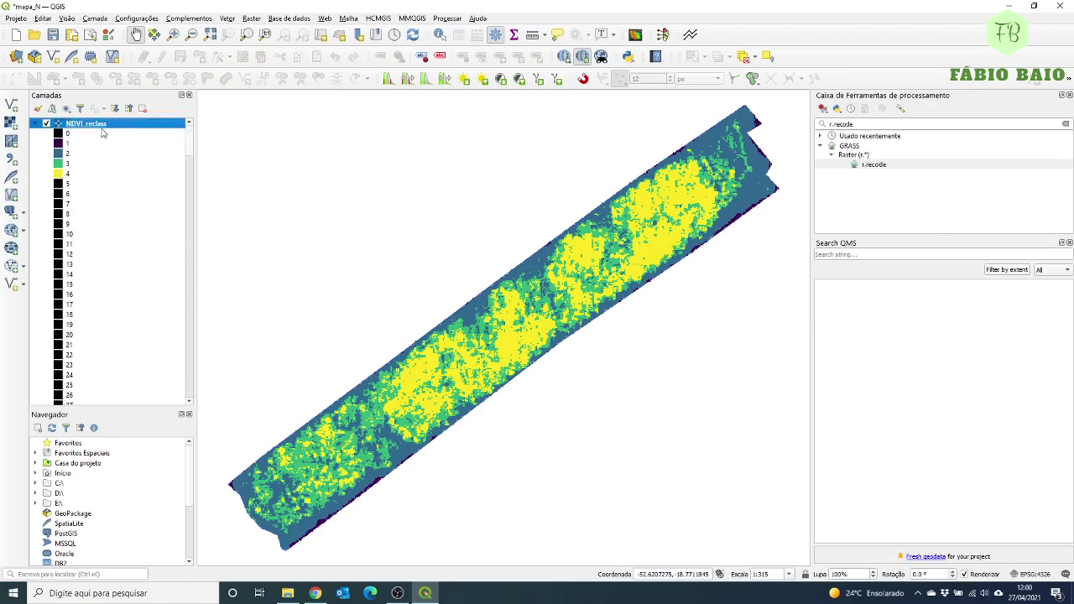
In the NDVI_reclass symbology, delete all palette entries and reclassify the band by paletted/unique values.
double_click(82, 124)
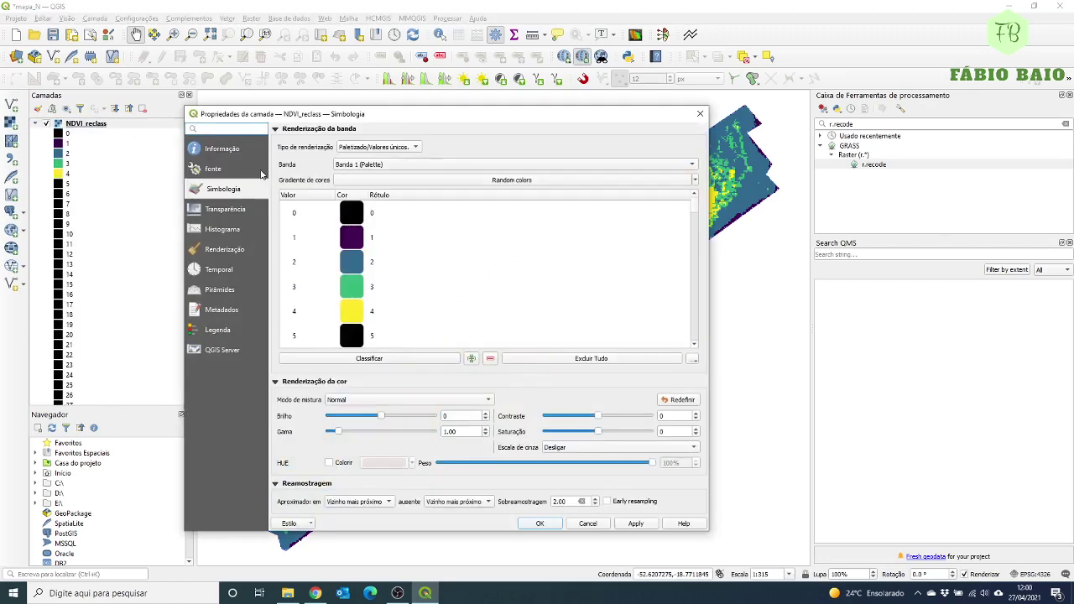
click(413, 147)
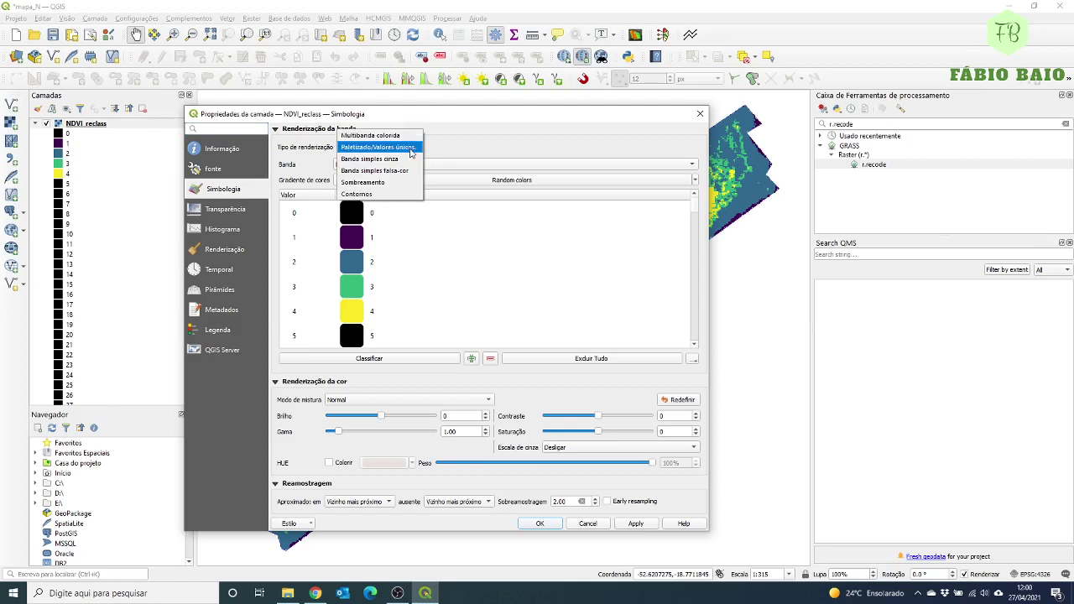
click(412, 150)
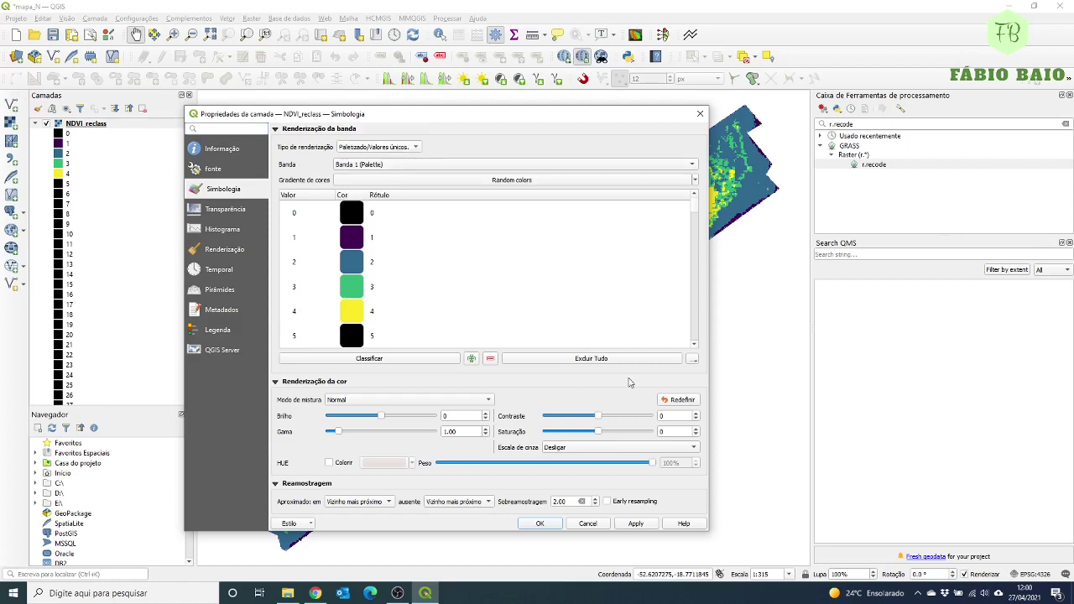
click(590, 358)
click(374, 359)
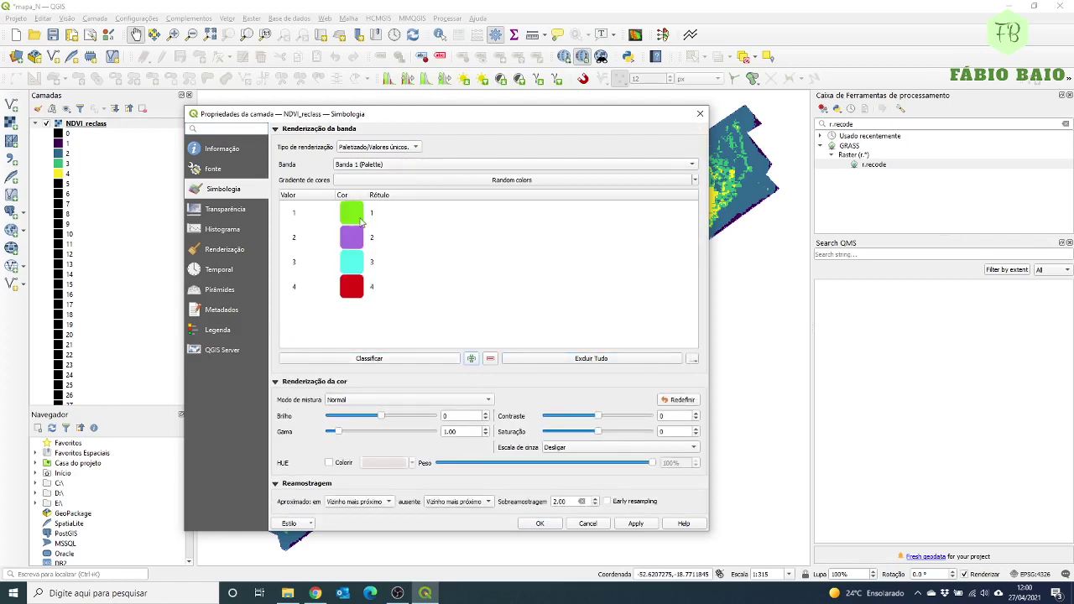
Change the color of class 1 to orange-red #de3f13.
double_click(357, 219)
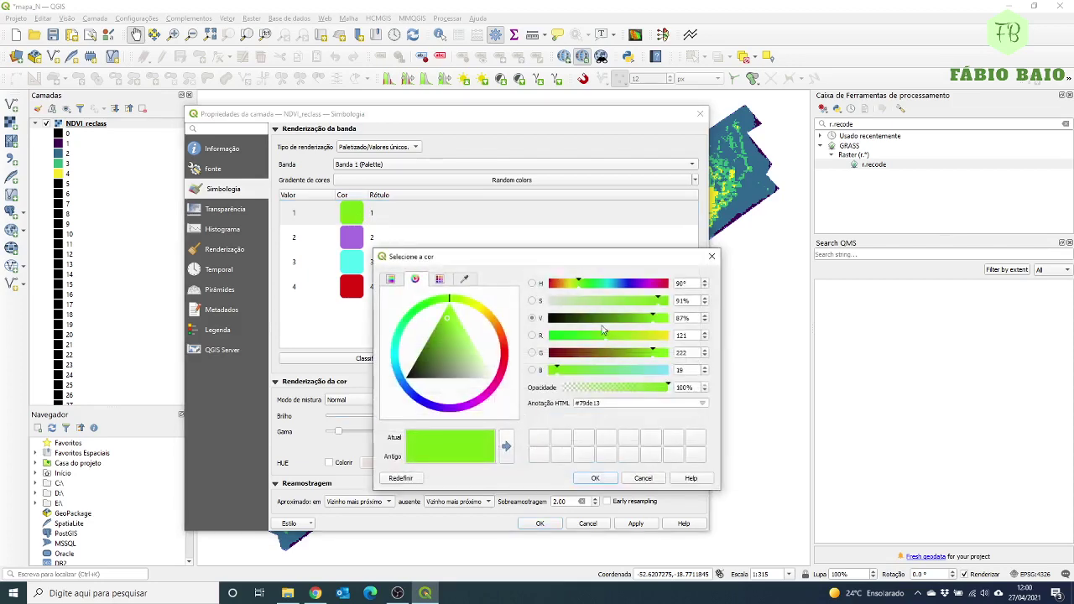
drag(451, 302, 504, 342)
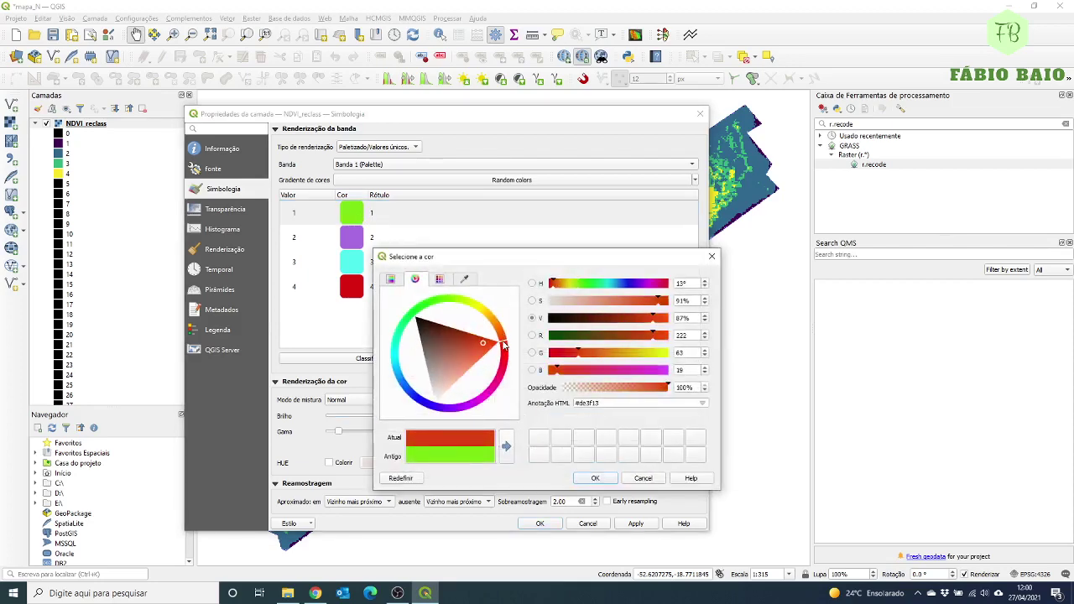
click(596, 477)
Change the color of class 2 to #181818 with a hue of 54°.
double_click(352, 238)
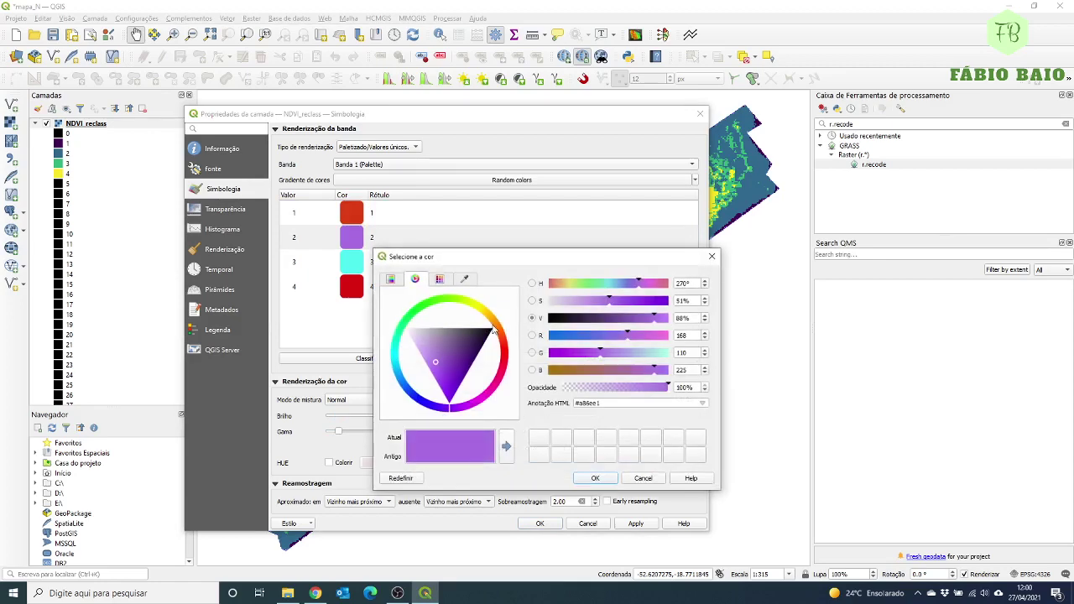
drag(486, 338, 484, 316)
mouse_move(457, 409)
mouse_down()
mouse_move(499, 334)
mouse_move(481, 310)
mouse_up()
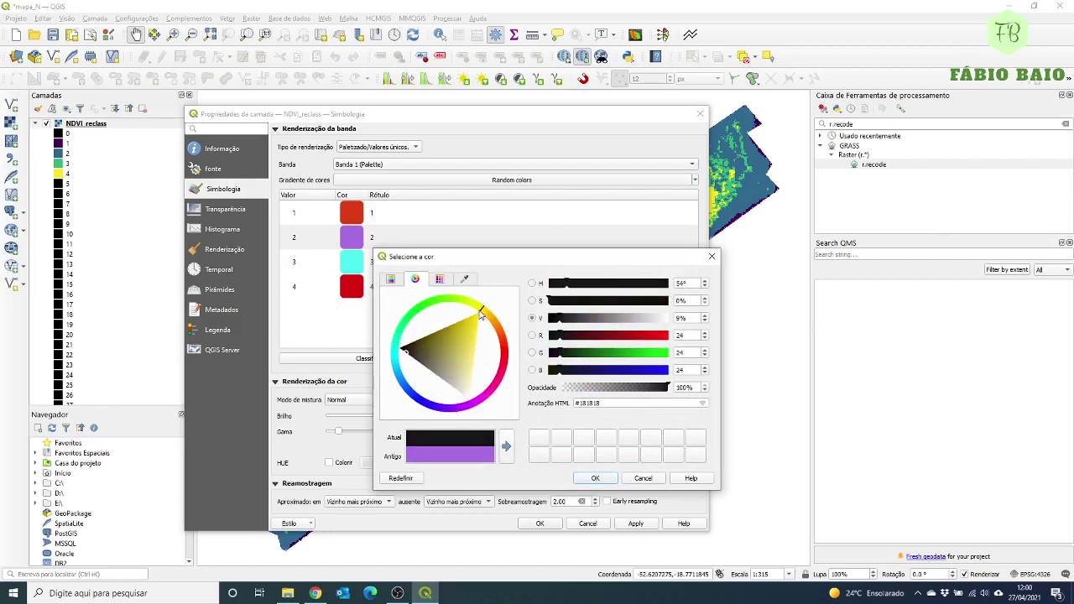
click(596, 479)
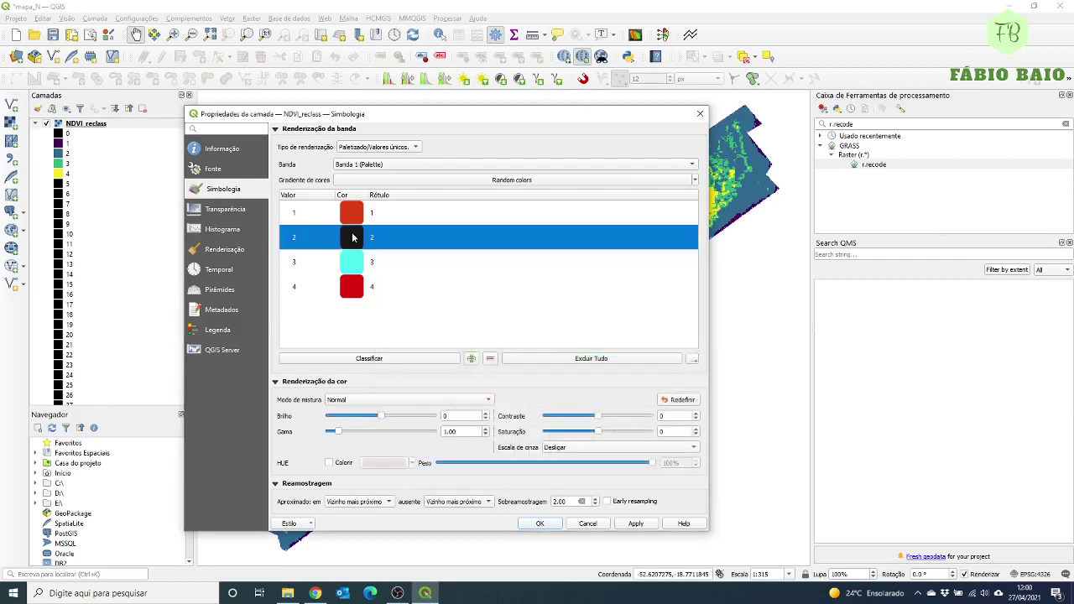
Change the color of class 2 to yellow #edd710.
double_click(352, 238)
click(474, 324)
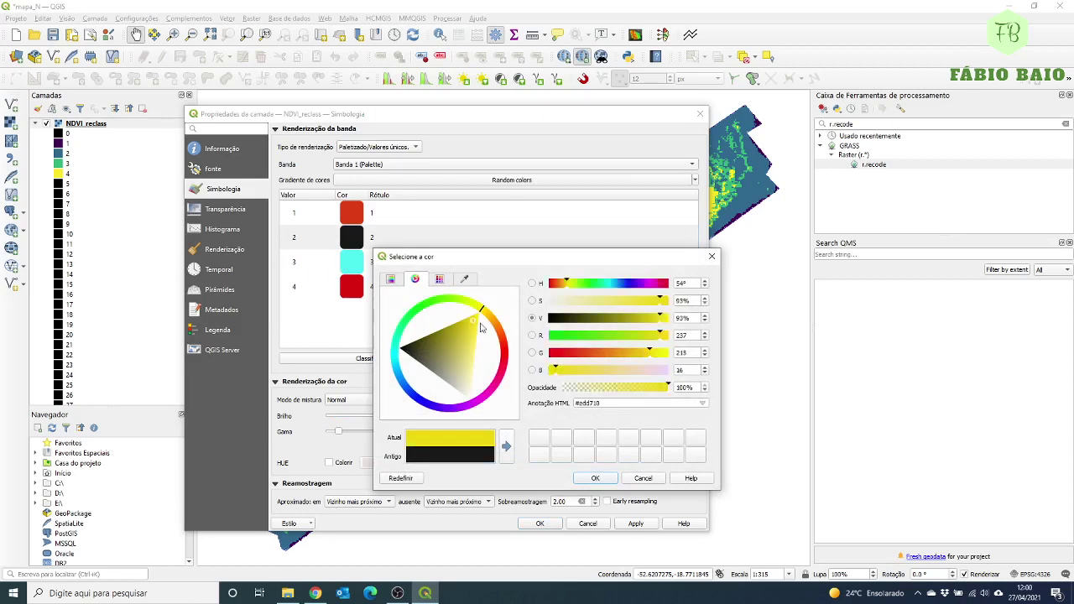
click(595, 477)
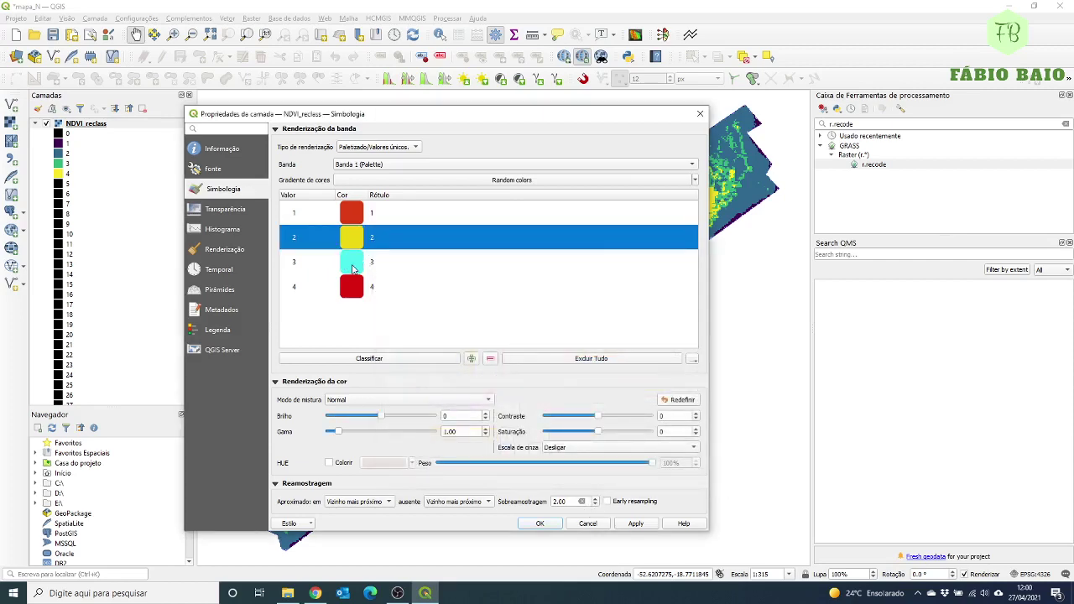
Change the color of class 4 to green #20dc0f and apply the NDVI_reclass styling.
double_click(352, 287)
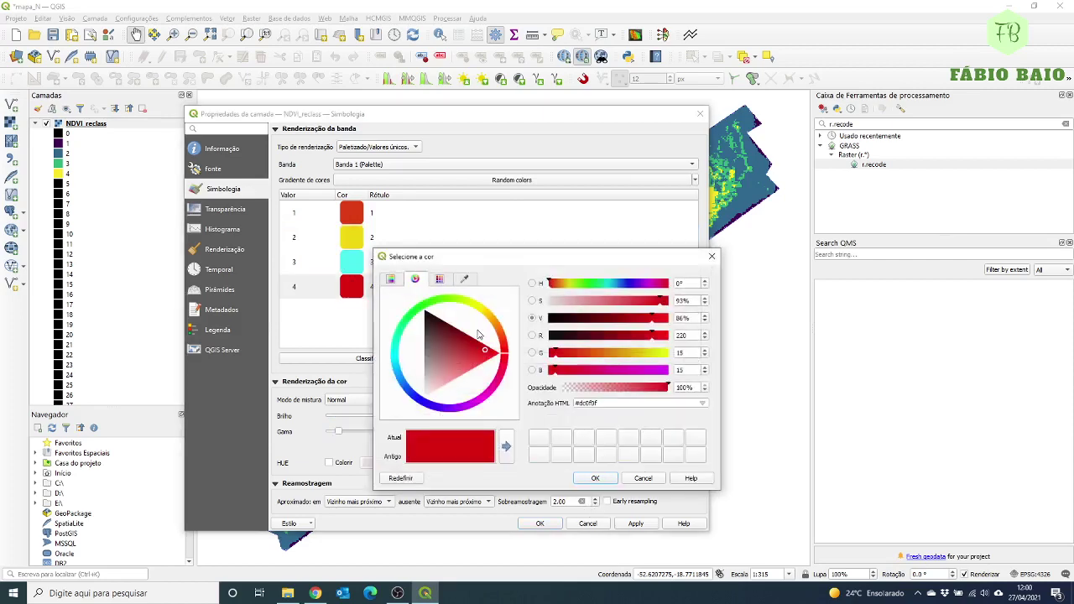
drag(507, 356, 432, 300)
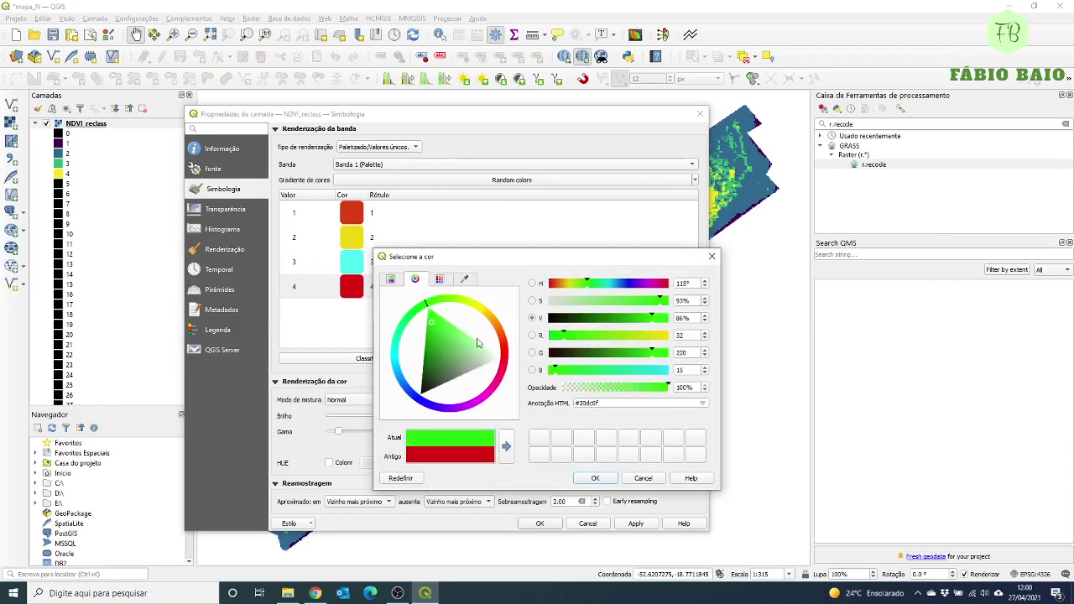
click(595, 477)
click(635, 523)
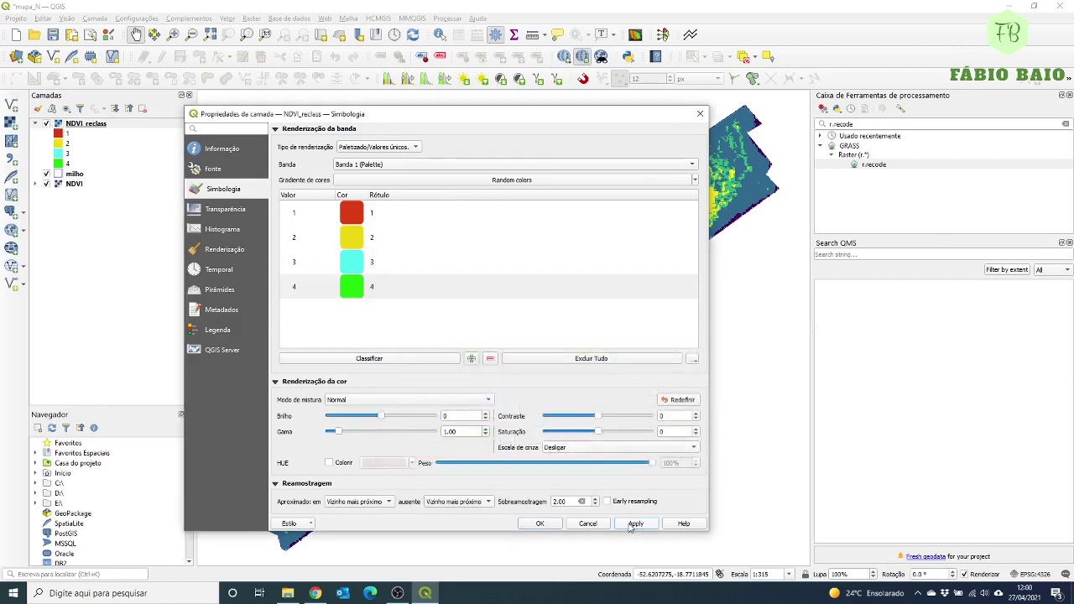
click(540, 522)
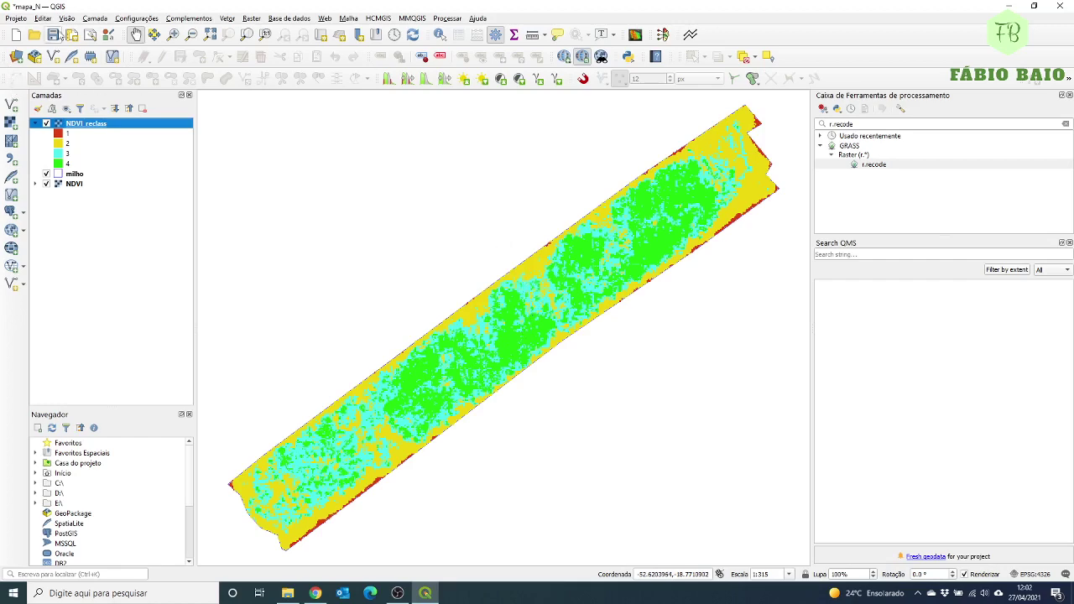
Examine the classified NDVI_reclass pixels up close near the upper edge of the field, returning to the full layer extent.
click(173, 34)
drag(535, 239, 576, 277)
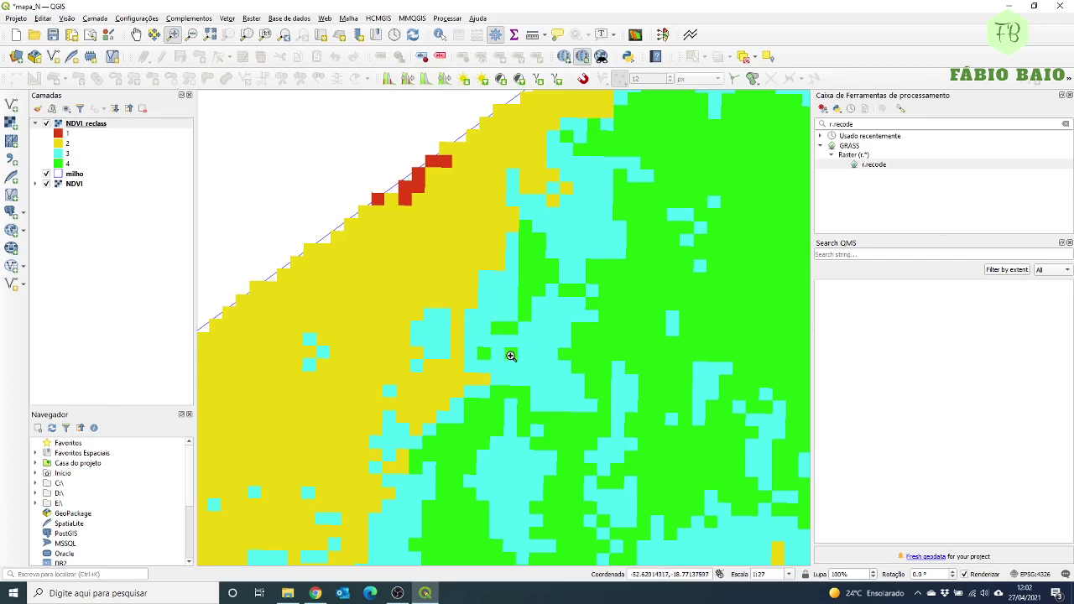
right_click(92, 126)
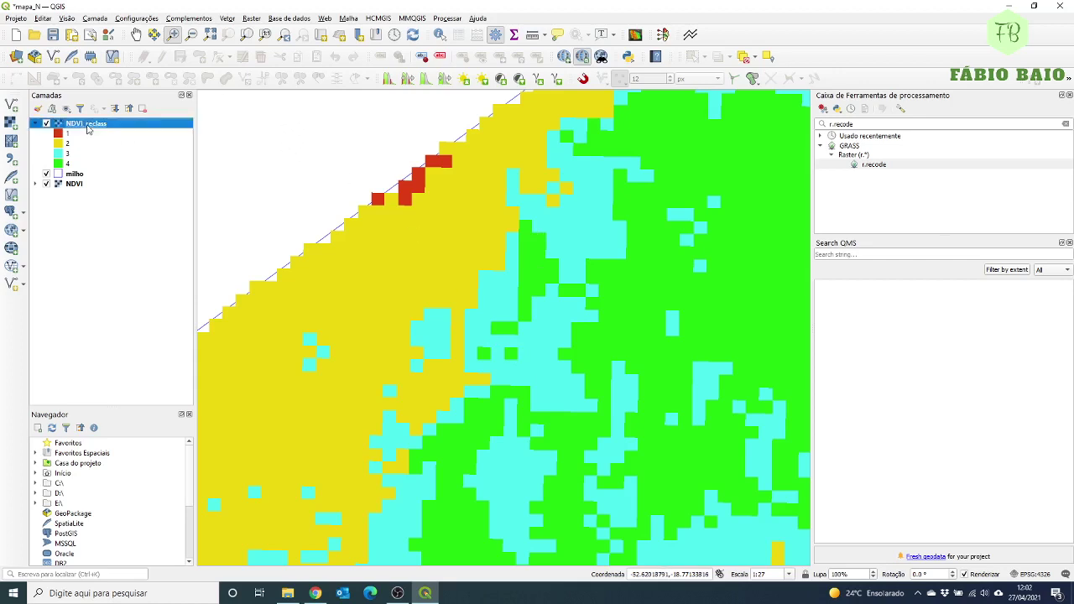
click(108, 132)
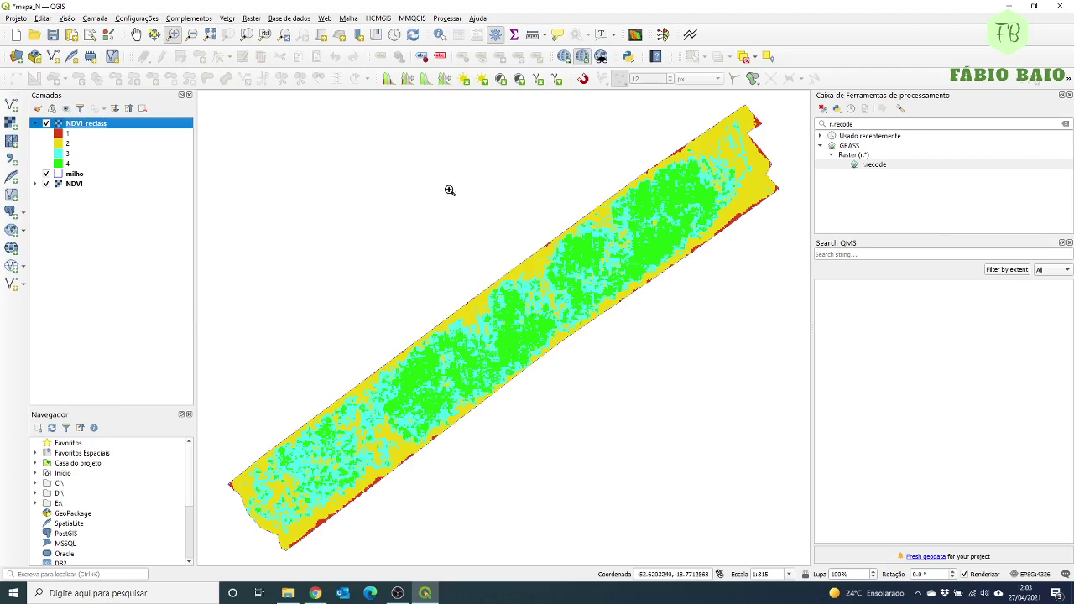
Set up raster-to-vector polygonizing of NDVI_reclass with the output field named Classes and 8-connectedness enabled.
click(251, 18)
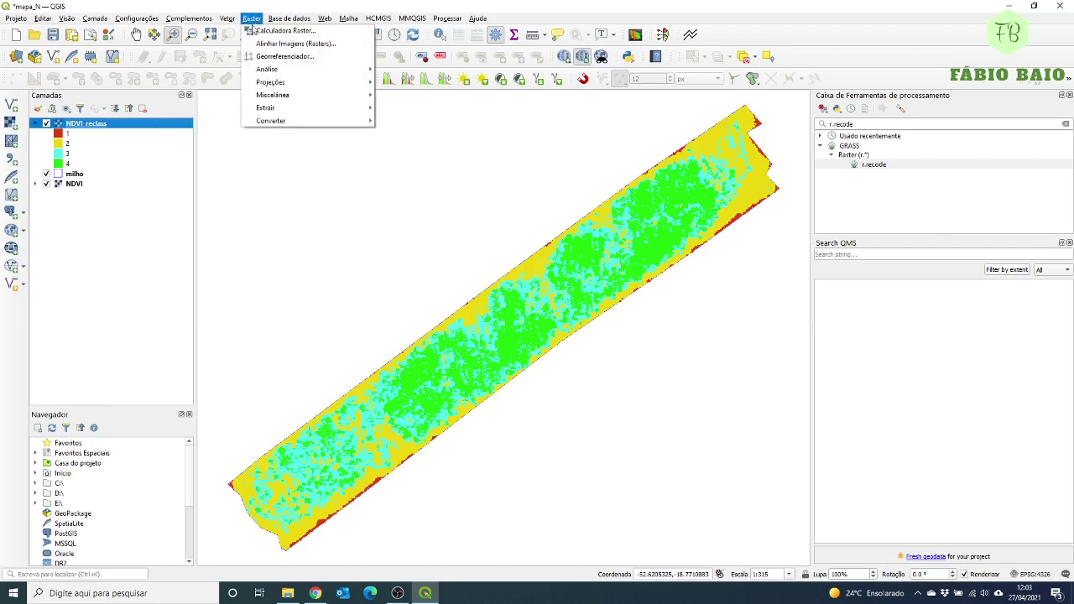
mouse_move(273, 121)
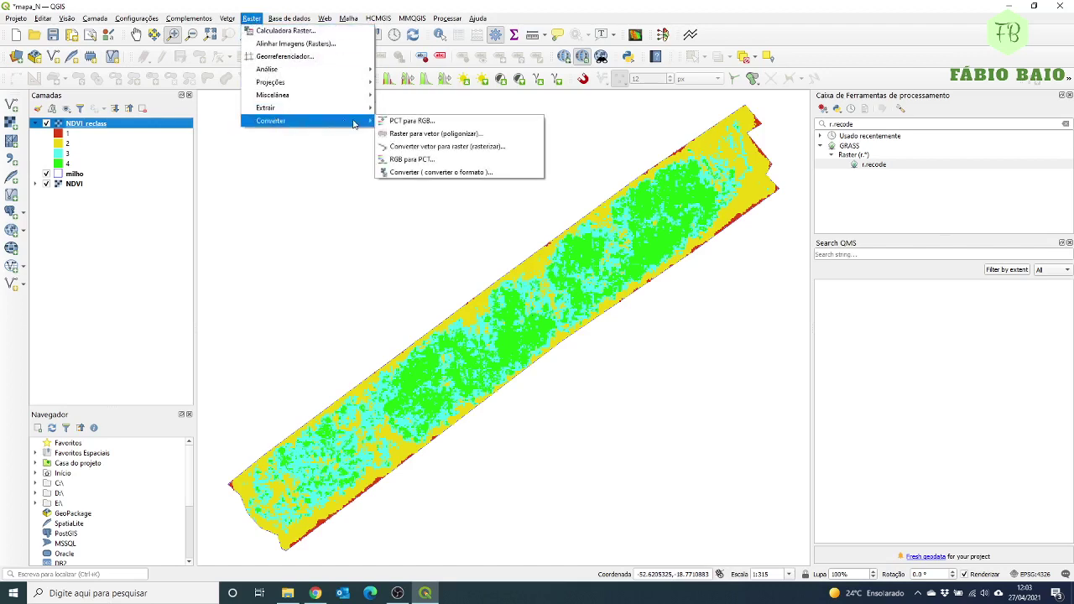
click(425, 136)
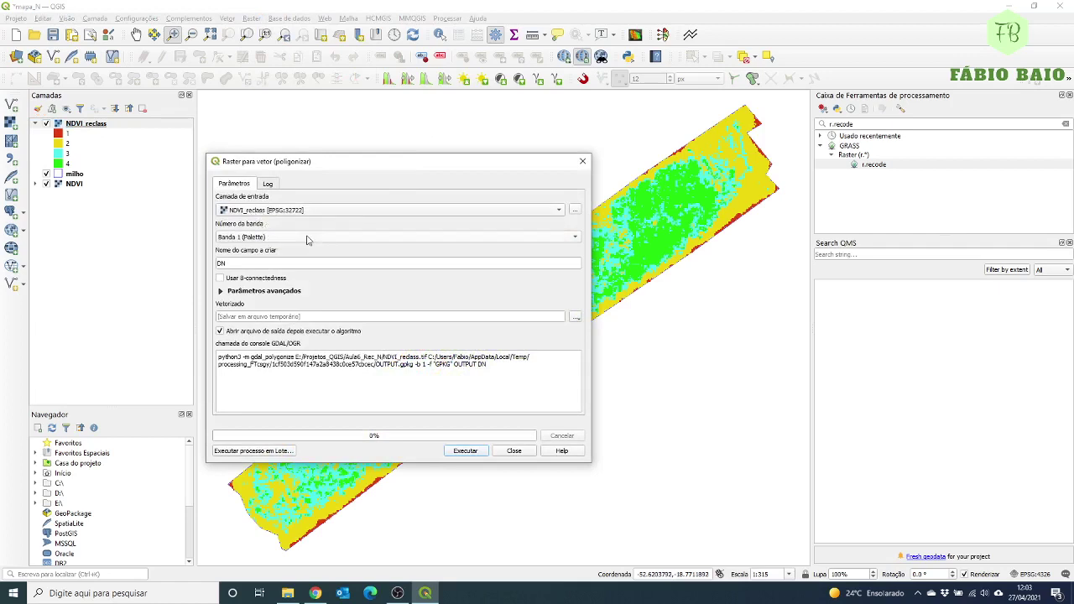
double_click(246, 262)
text(Classes)
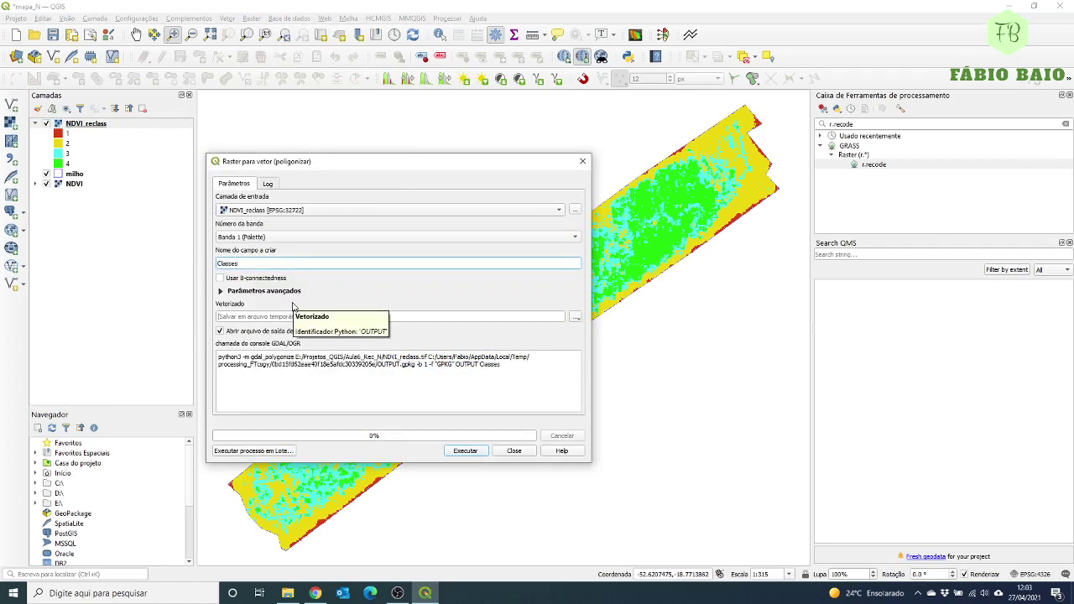
click(220, 278)
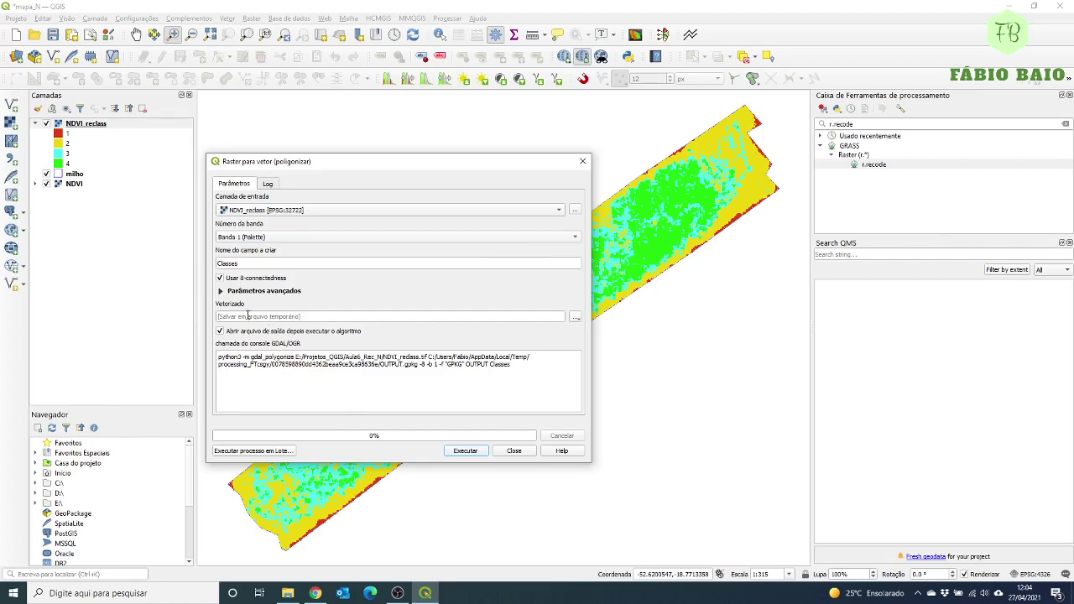
Set the vector output to a GeoPackage file named Prescricao in the Aula6_Rec_N folder and run the polygonizing.
click(576, 317)
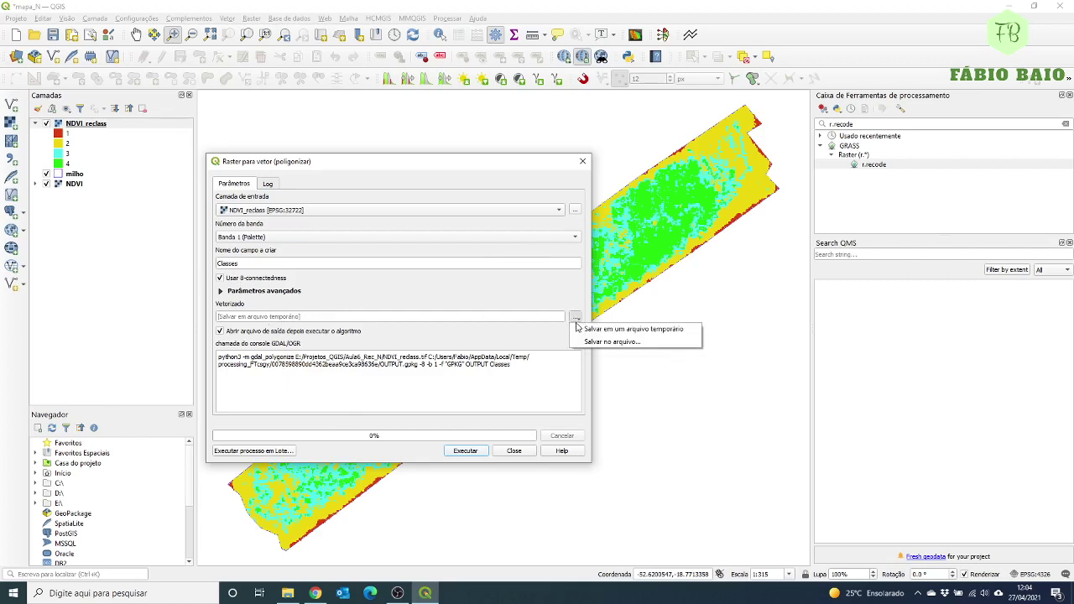
click(579, 342)
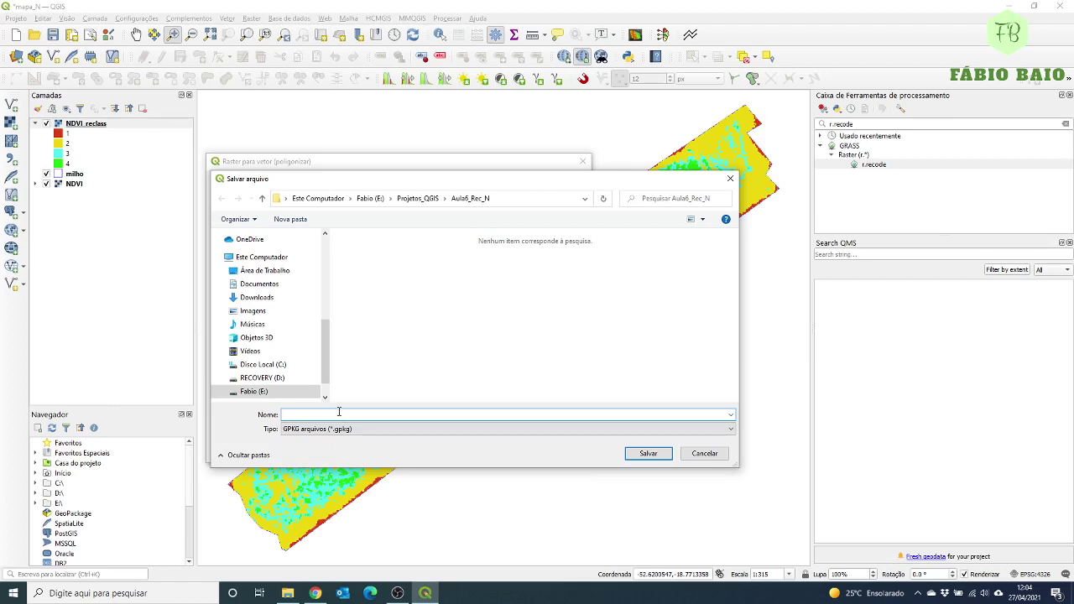
text(Prescricao)
click(363, 430)
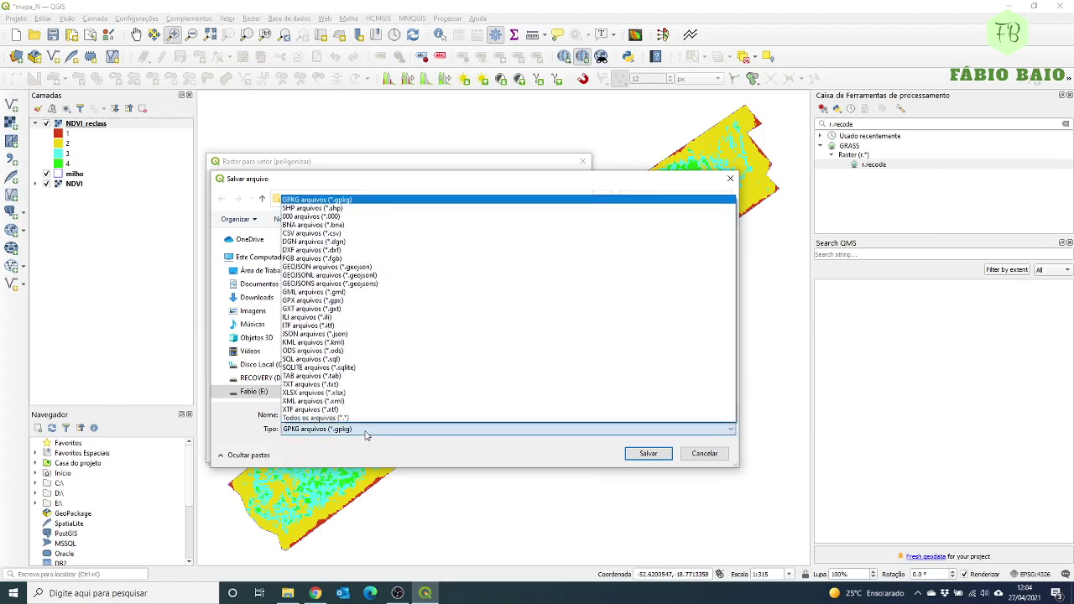
click(372, 460)
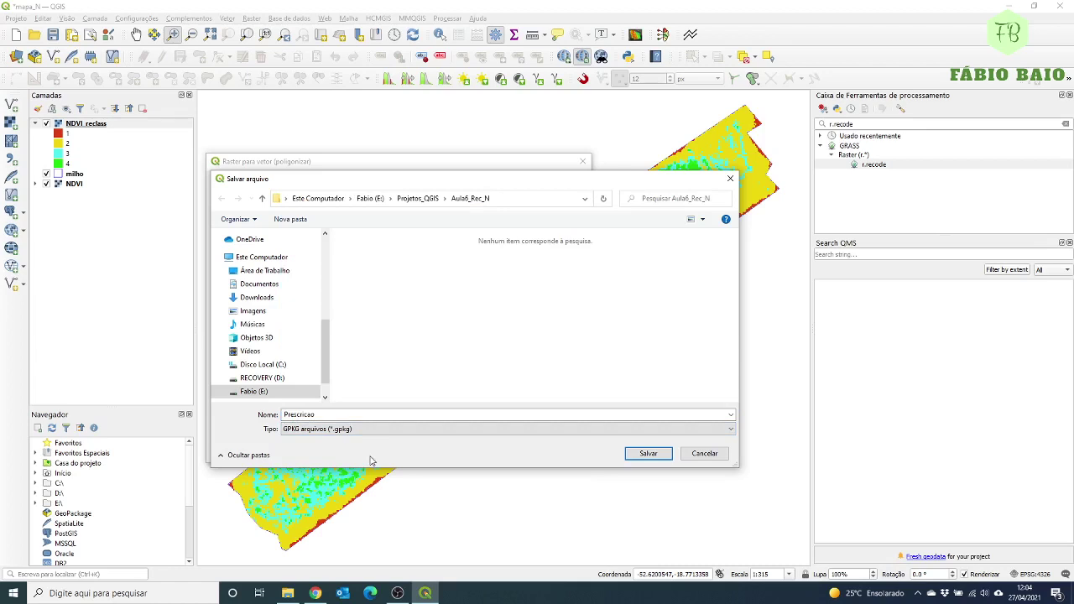
click(654, 456)
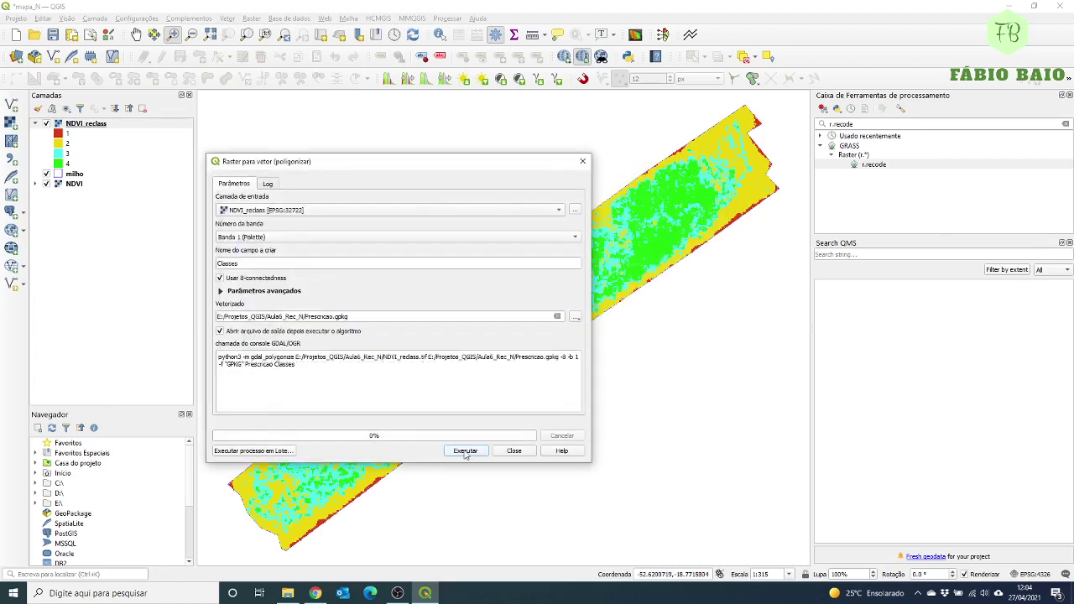
click(465, 451)
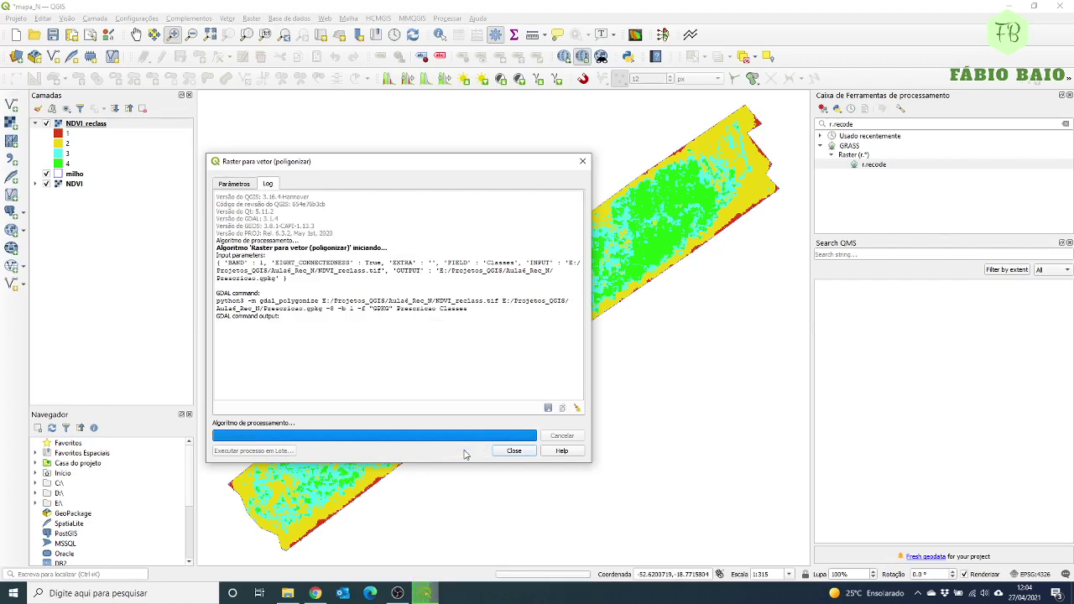
click(514, 451)
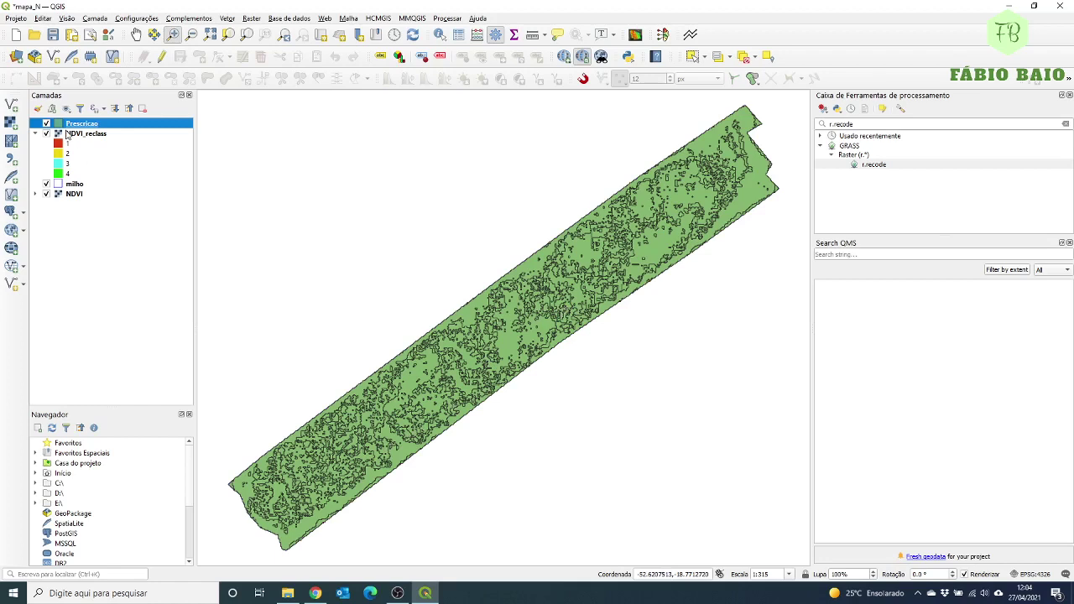
Hide the NDVI, milho and NDVI_reclass layers.
click(46, 193)
click(46, 183)
click(46, 134)
double_click(84, 128)
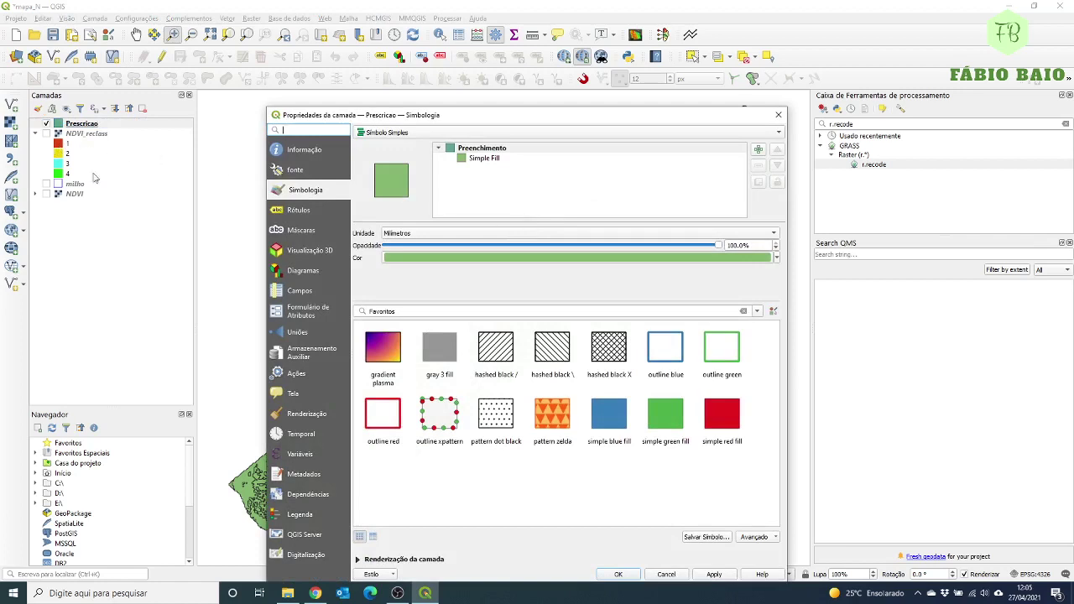
click(435, 133)
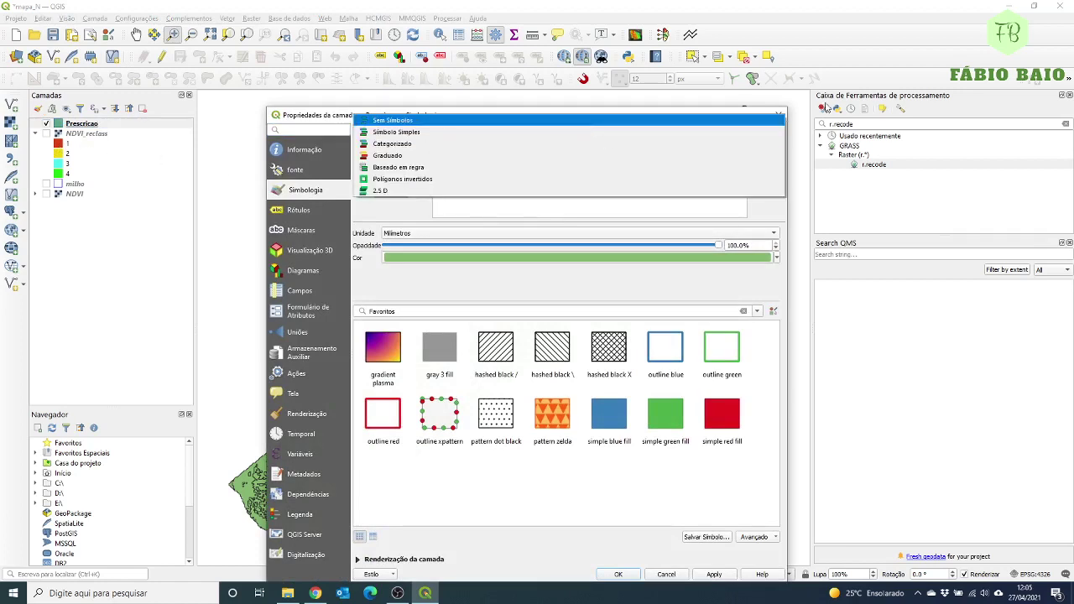
click(779, 115)
click(779, 114)
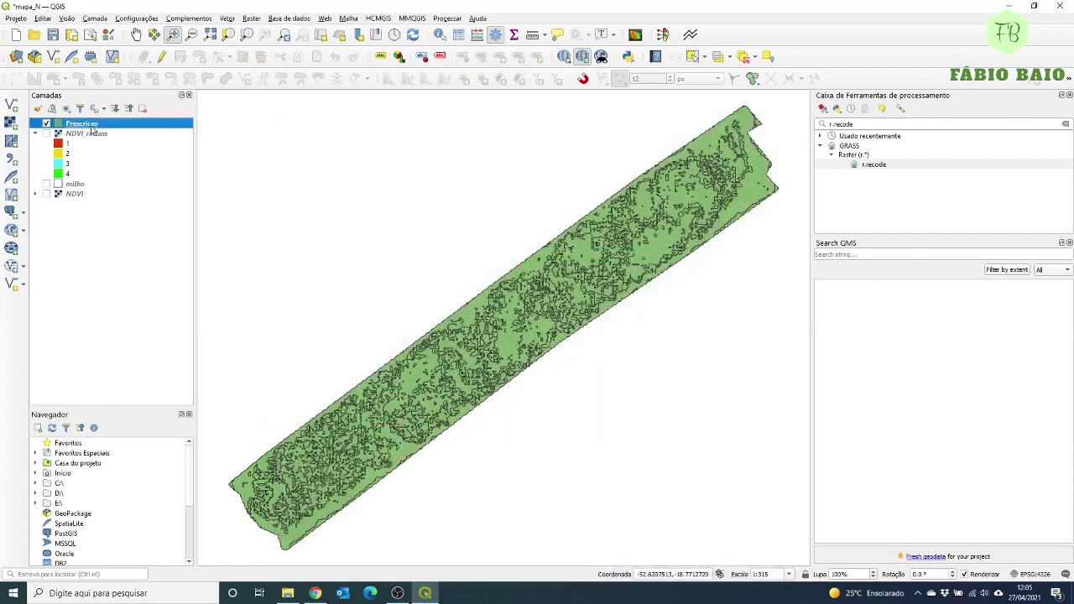
Style the Prescricao layer as categorized by the Classes field, classify its values with random colors and apply the symbology.
double_click(91, 130)
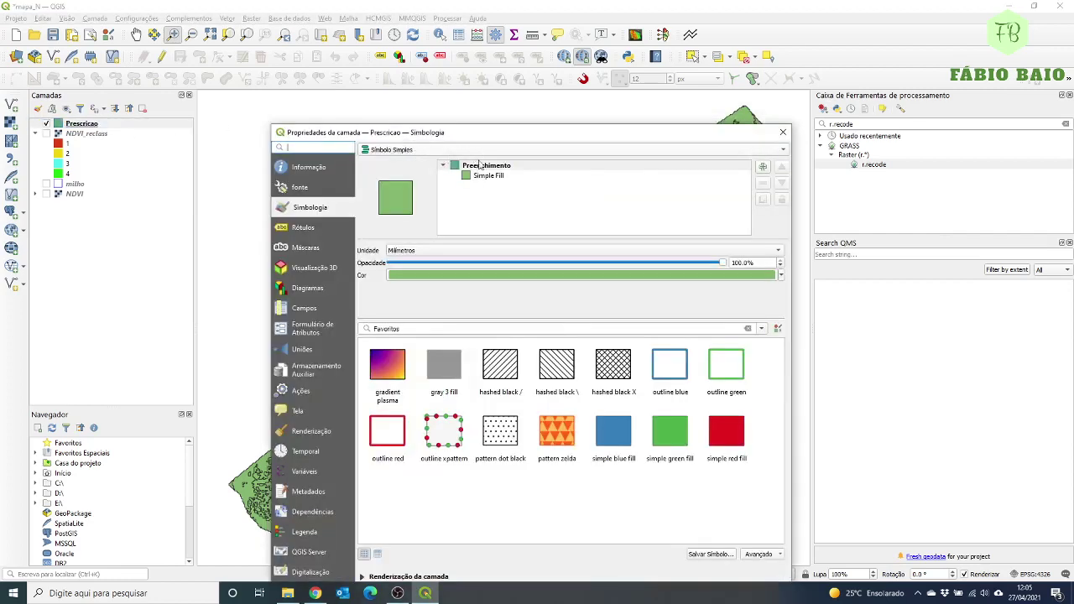
click(477, 151)
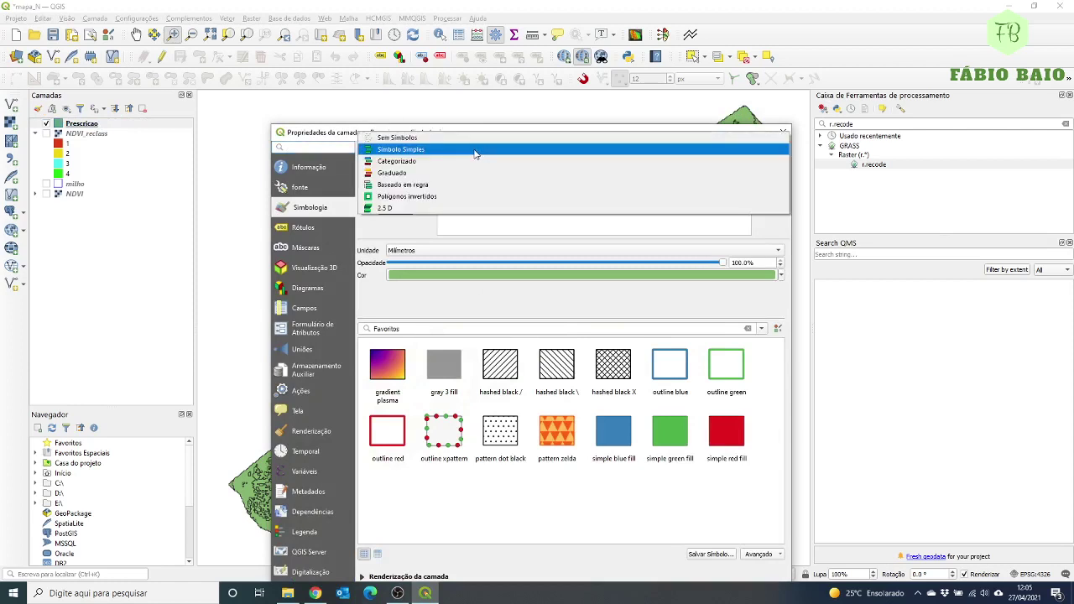
click(412, 162)
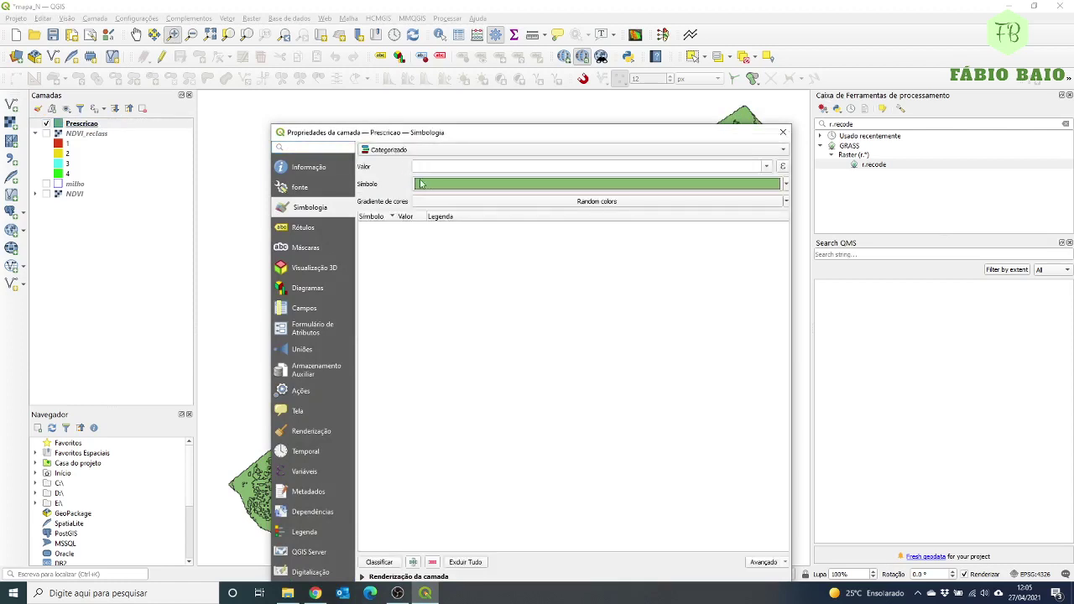
click(766, 167)
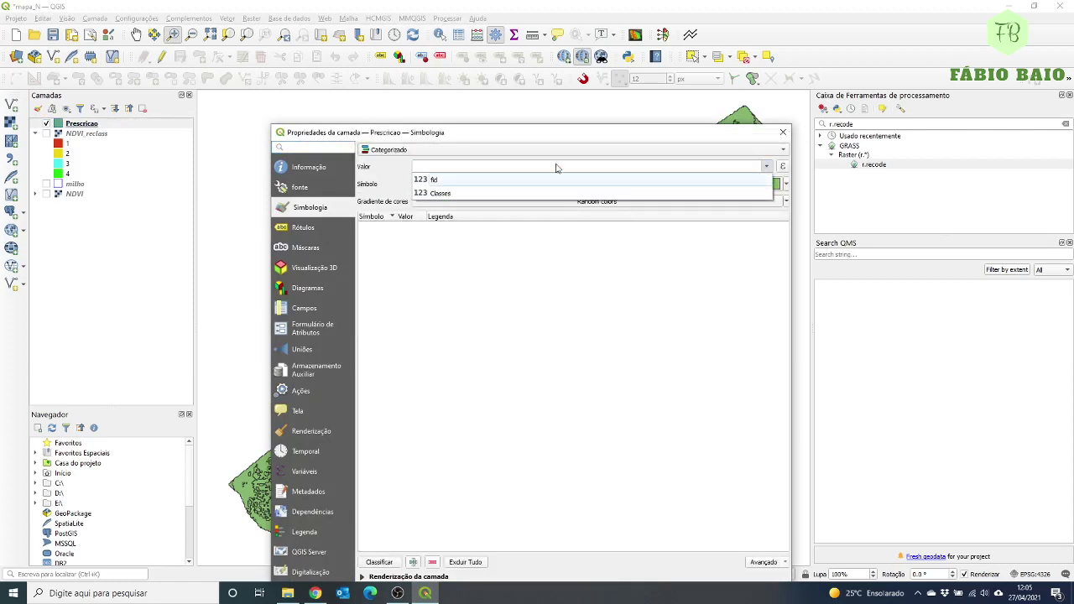
click(453, 194)
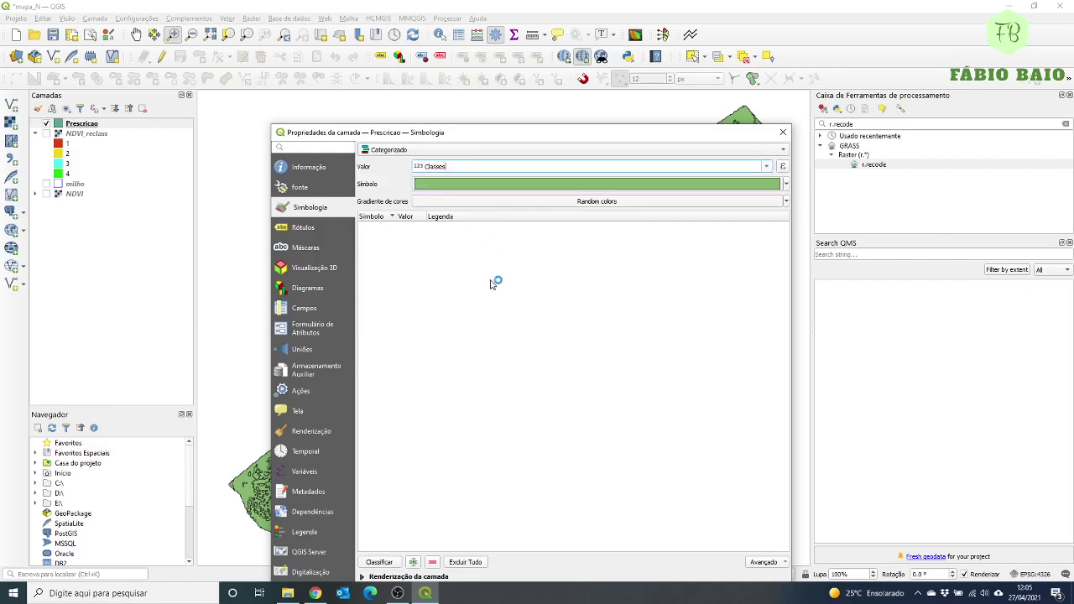
drag(482, 133, 441, 66)
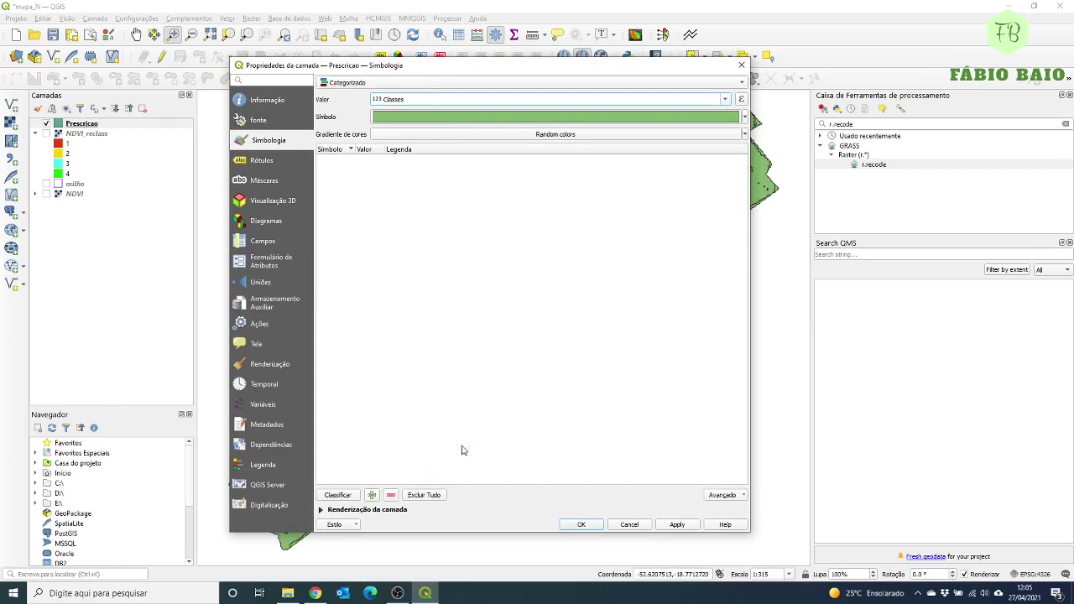
click(345, 496)
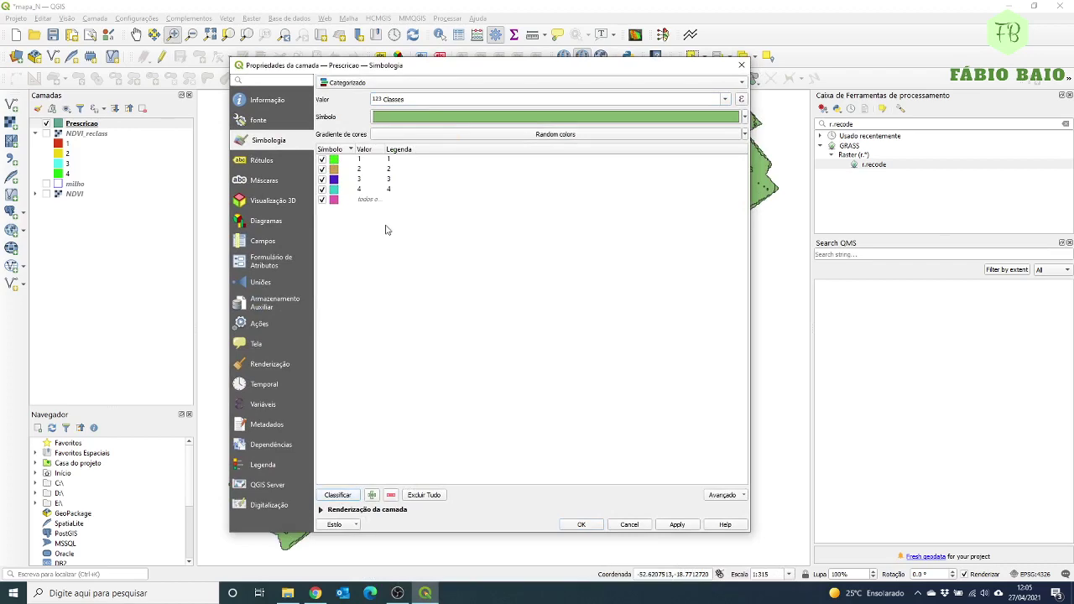
click(681, 524)
click(568, 526)
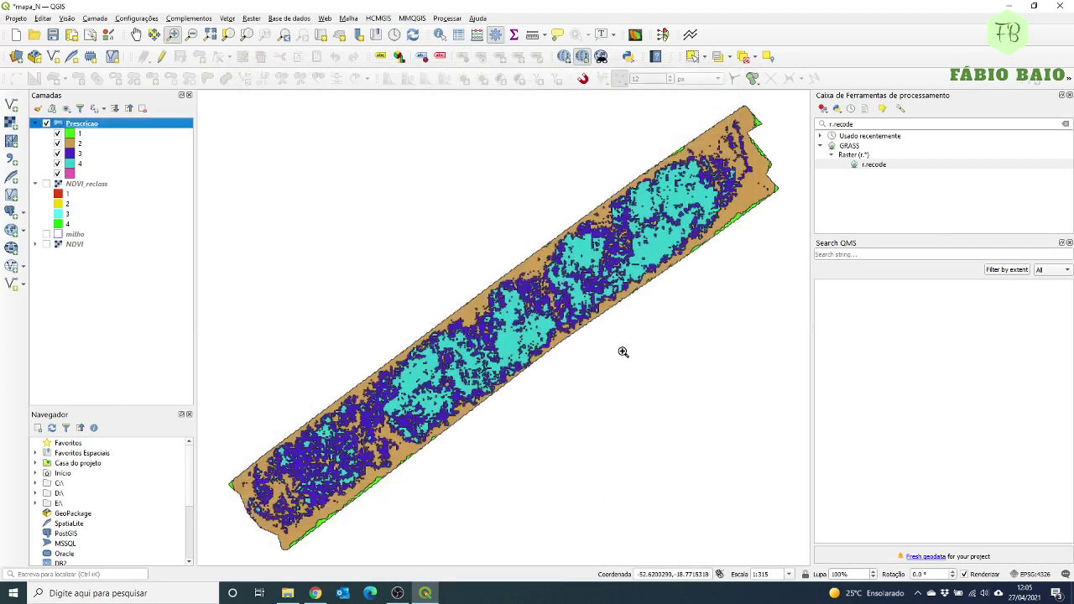
Set the fill color of class 1 in the Prescricao layer's symbology to red.
double_click(77, 130)
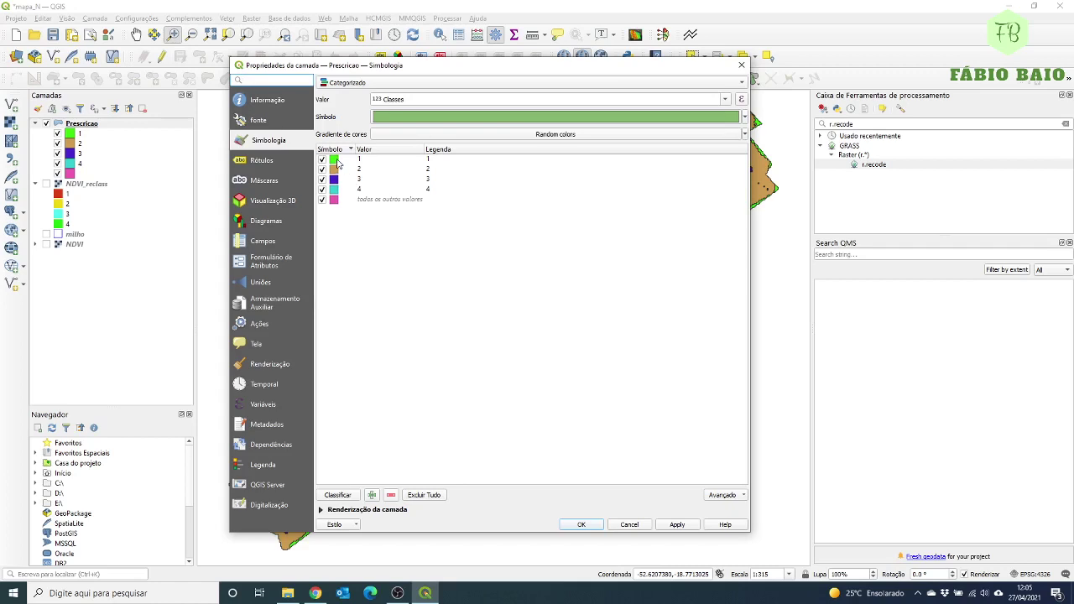
double_click(335, 161)
click(666, 329)
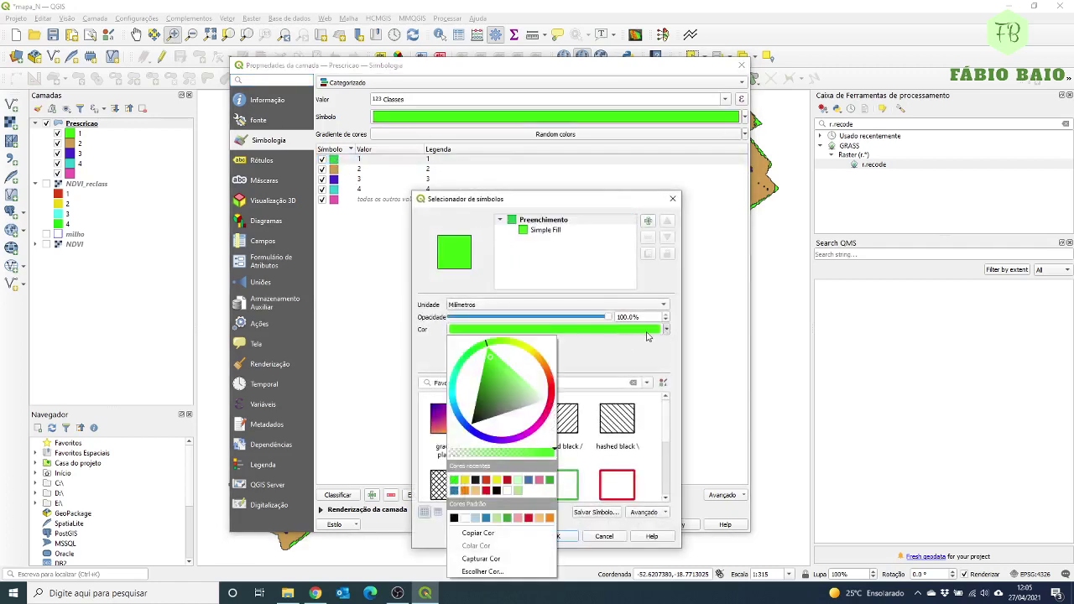
click(540, 394)
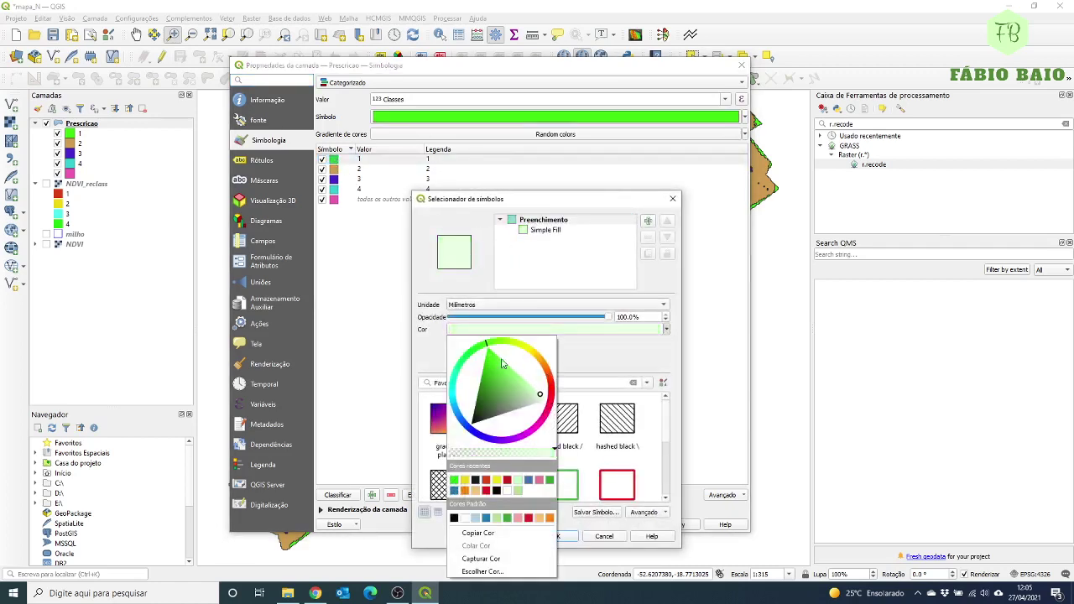
drag(491, 344, 559, 396)
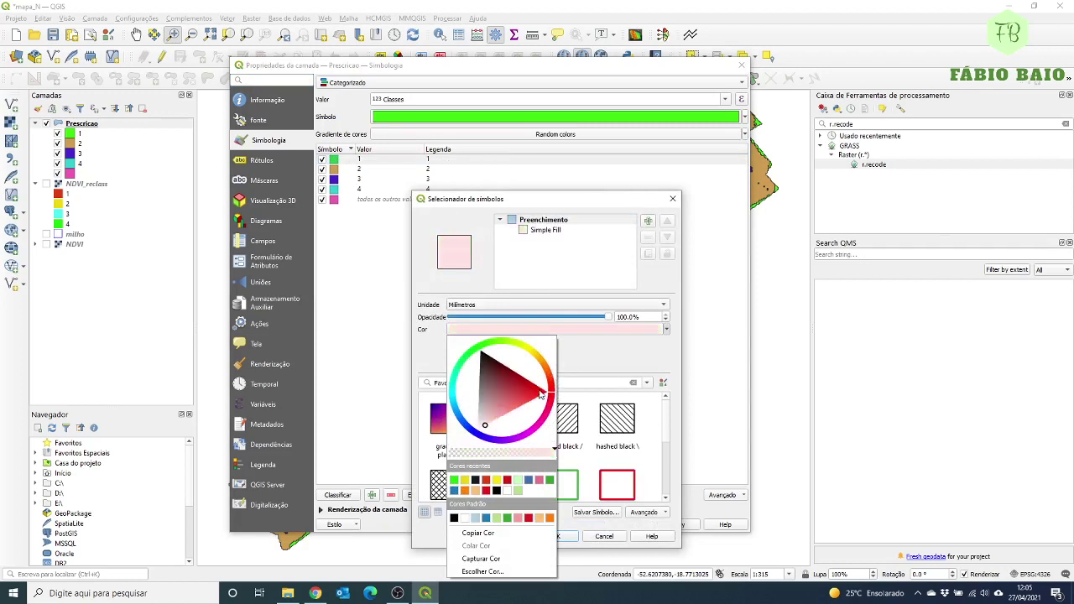
click(540, 395)
click(573, 528)
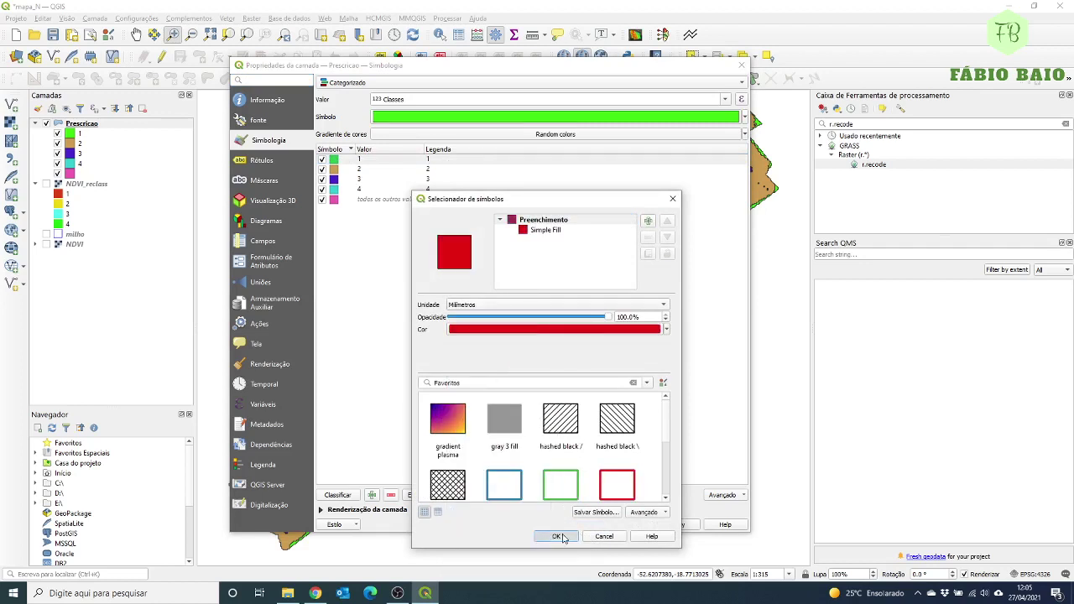
click(557, 536)
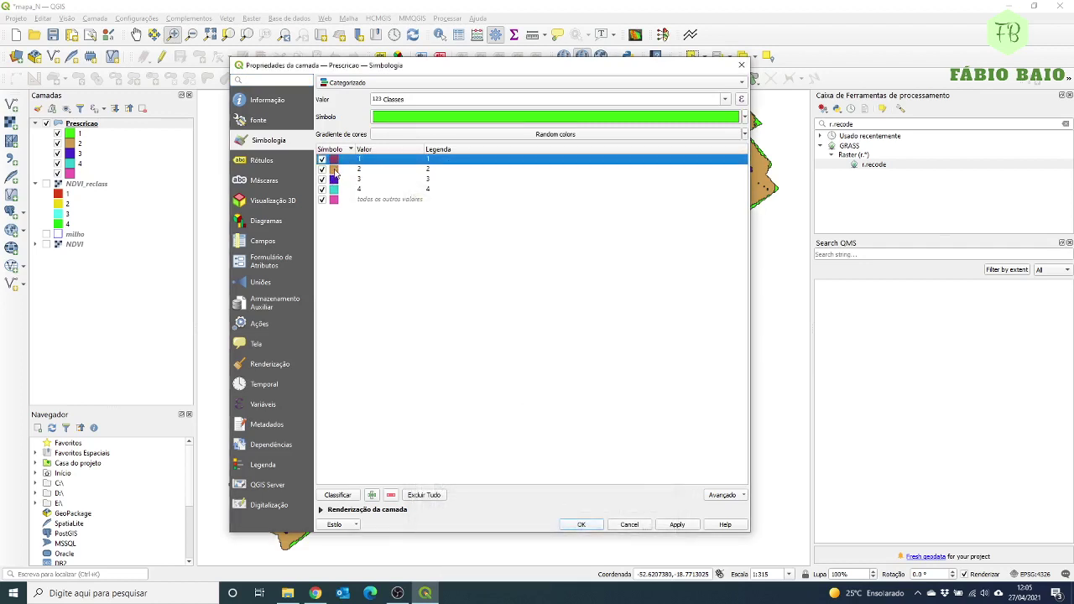
Set the fill color of class 2 to the dull yellow #cbce1b.
double_click(336, 173)
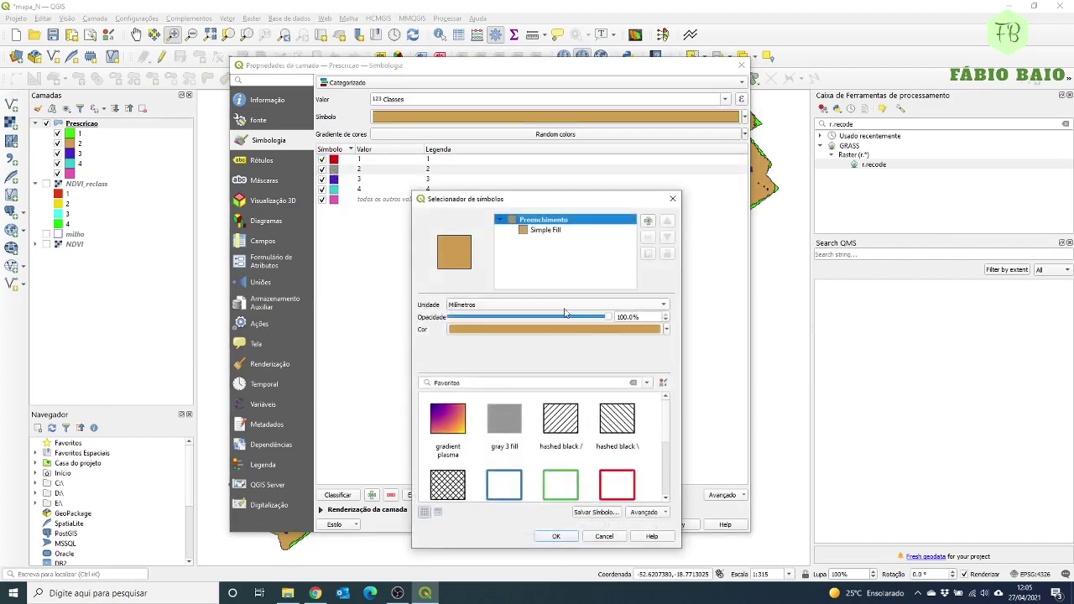
click(596, 334)
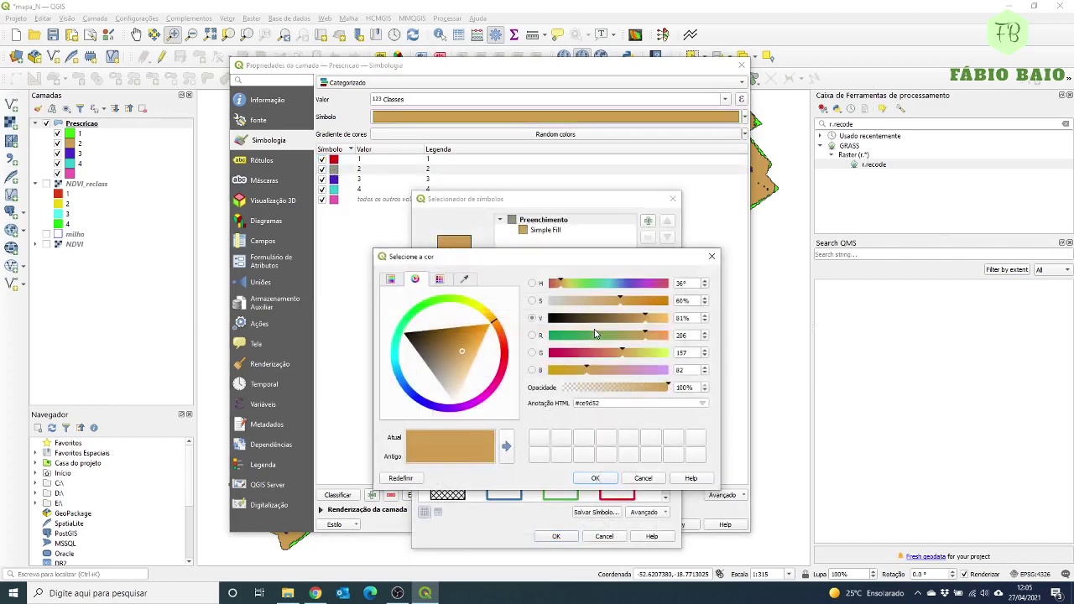
click(439, 279)
click(391, 279)
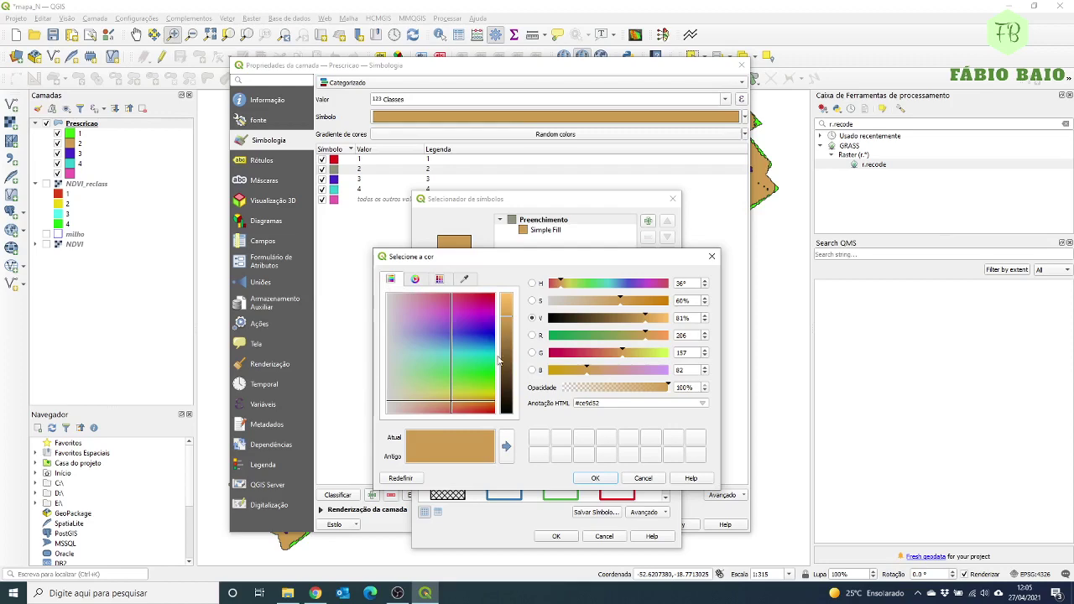
click(487, 398)
click(595, 477)
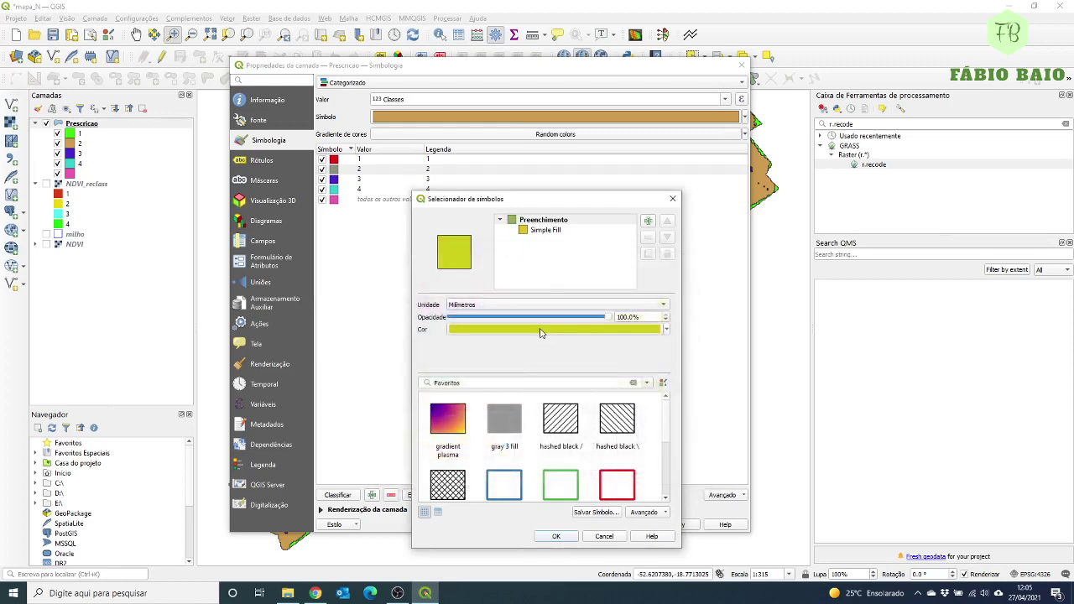
click(574, 536)
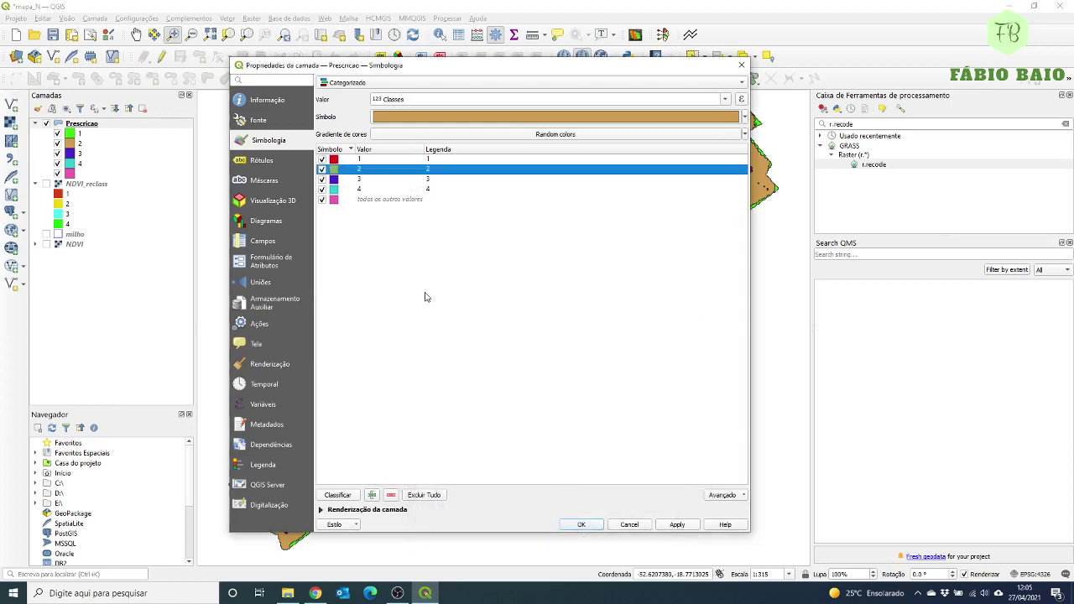
Set the fill color of class 2 to the bright yellow #e7f607 and apply the symbology to the layer.
double_click(334, 170)
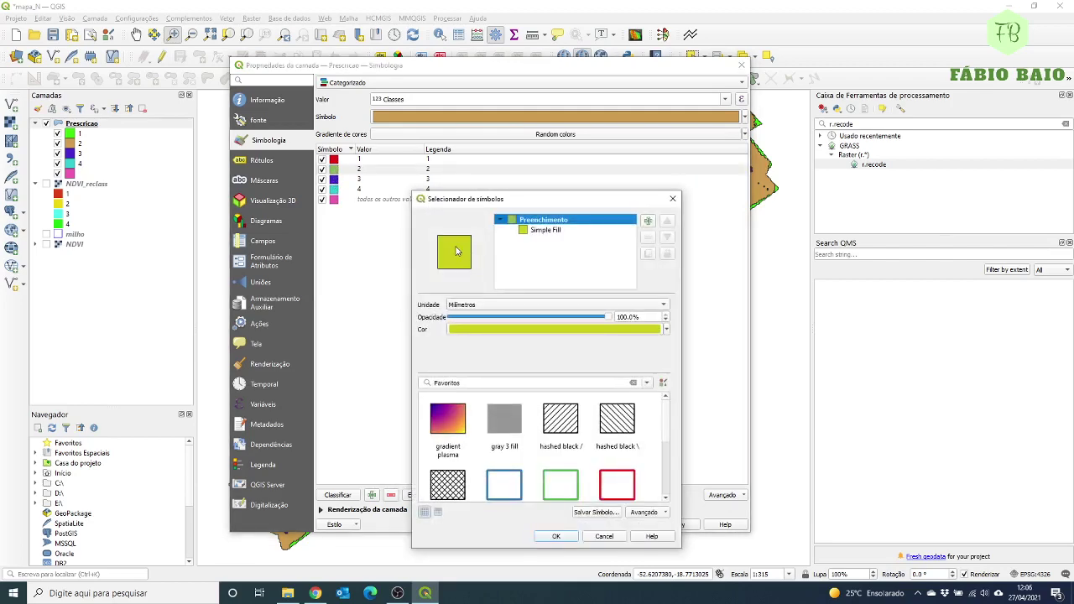
click(565, 330)
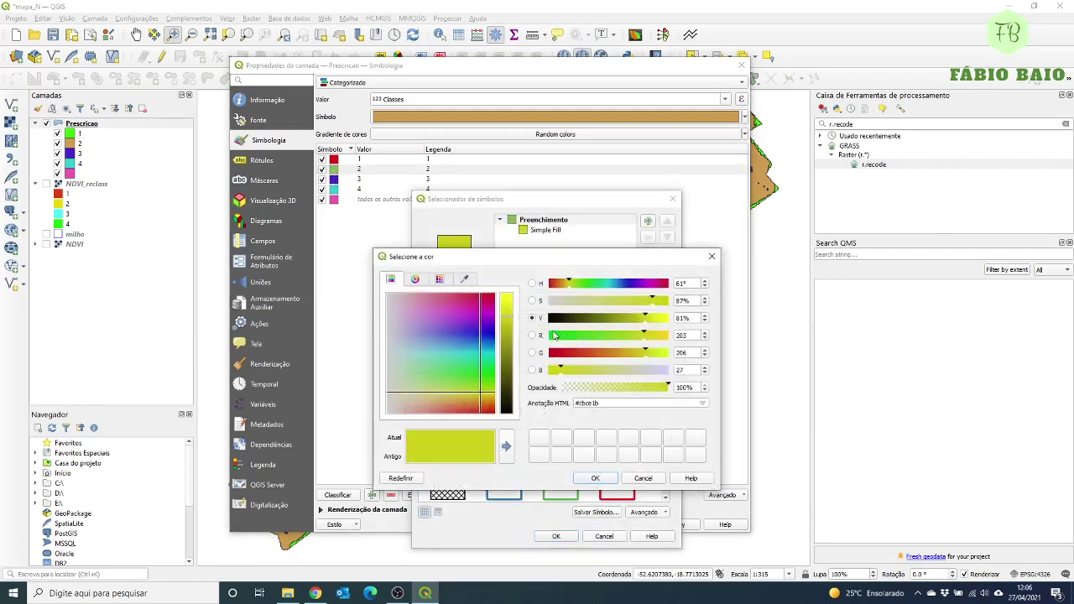
click(440, 279)
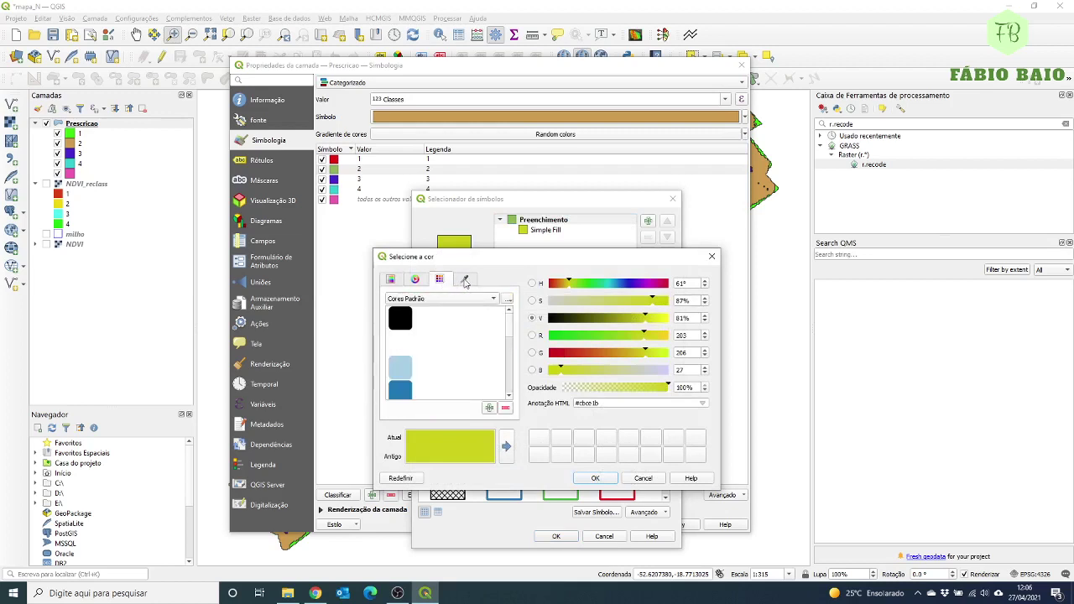
mouse_move(513, 330)
mouse_down()
mouse_move(511, 387)
mouse_move(512, 313)
mouse_up()
click(464, 279)
click(415, 279)
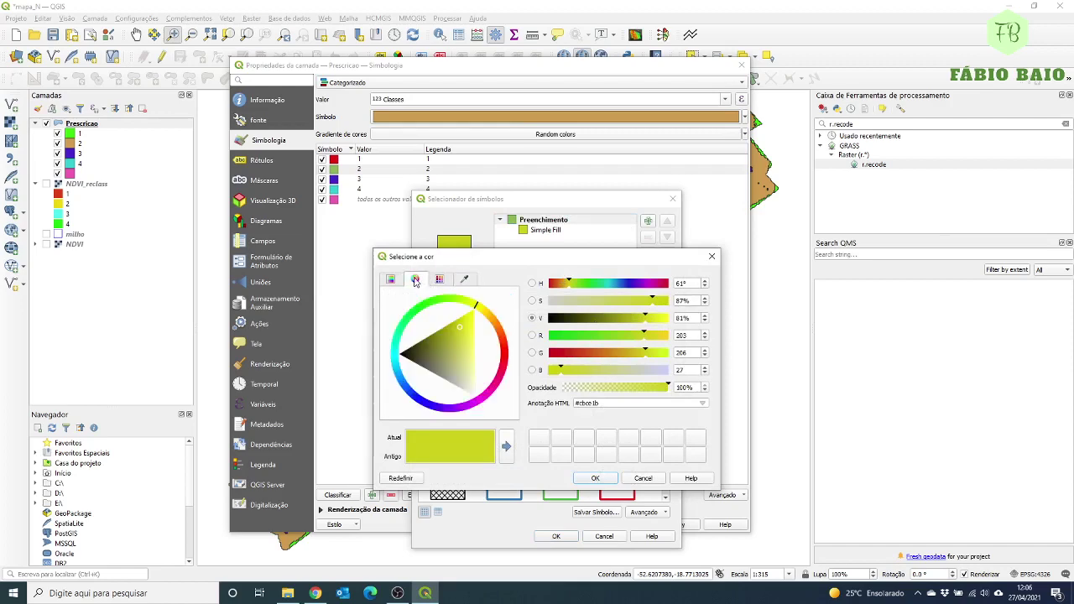
click(480, 311)
drag(480, 311, 475, 306)
click(470, 317)
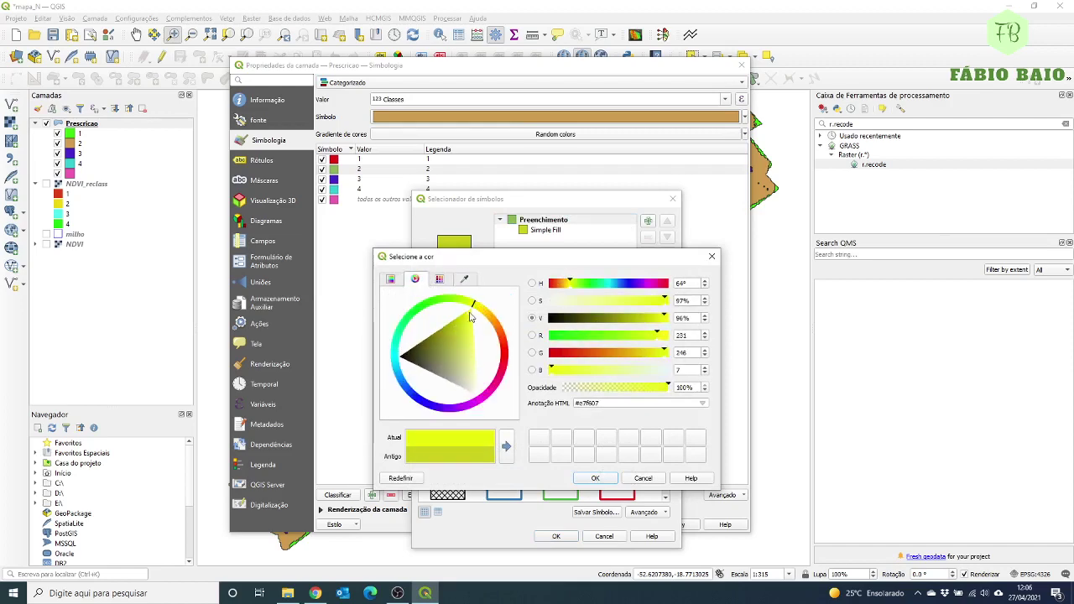
click(590, 476)
click(570, 537)
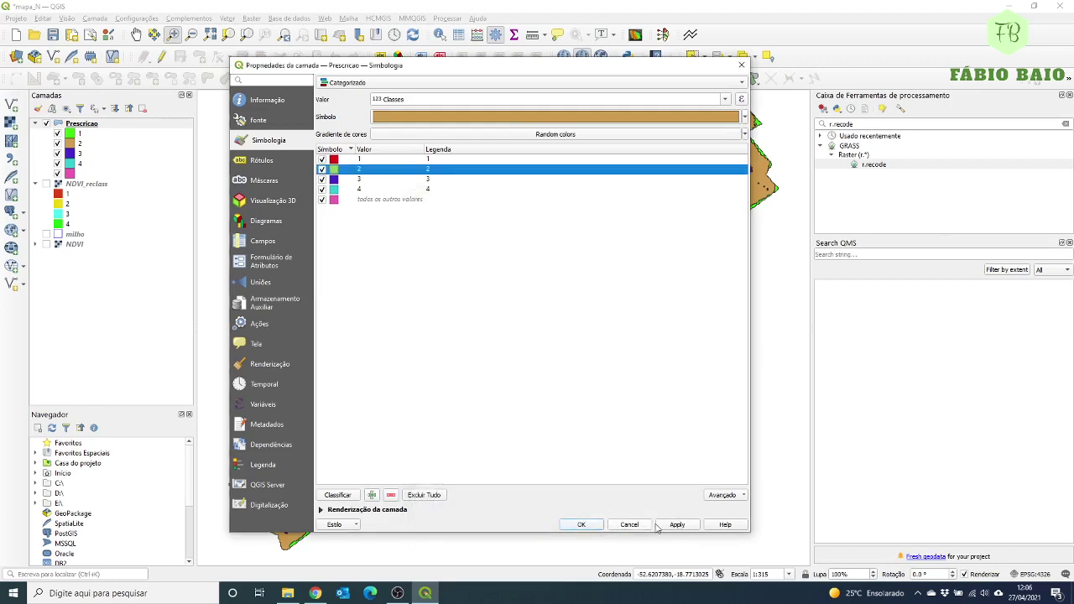
click(675, 526)
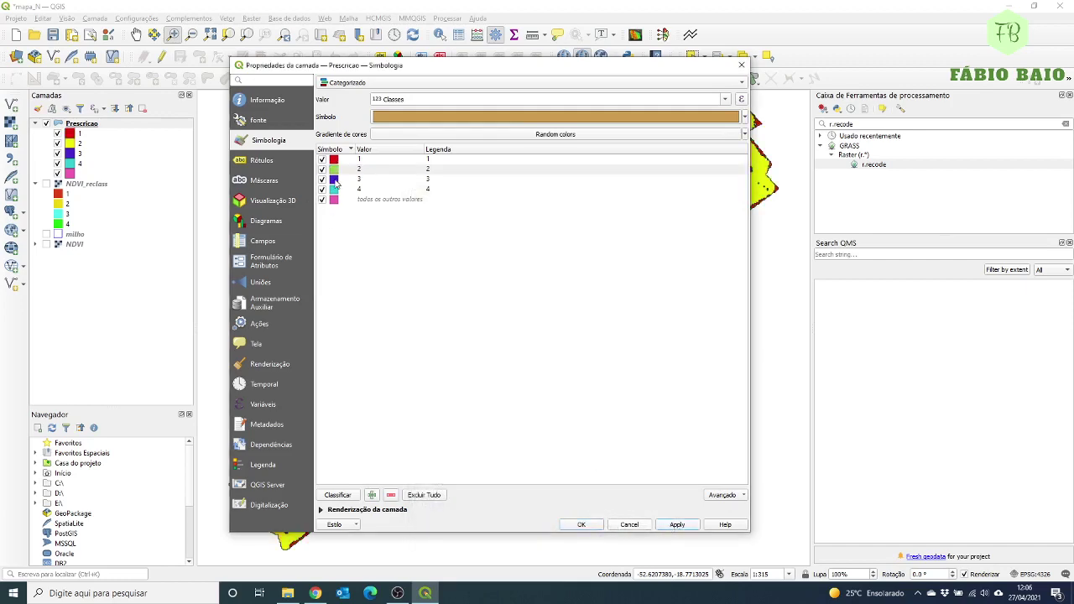
Set the fill color of class 3 to the light blue #169eec.
double_click(334, 180)
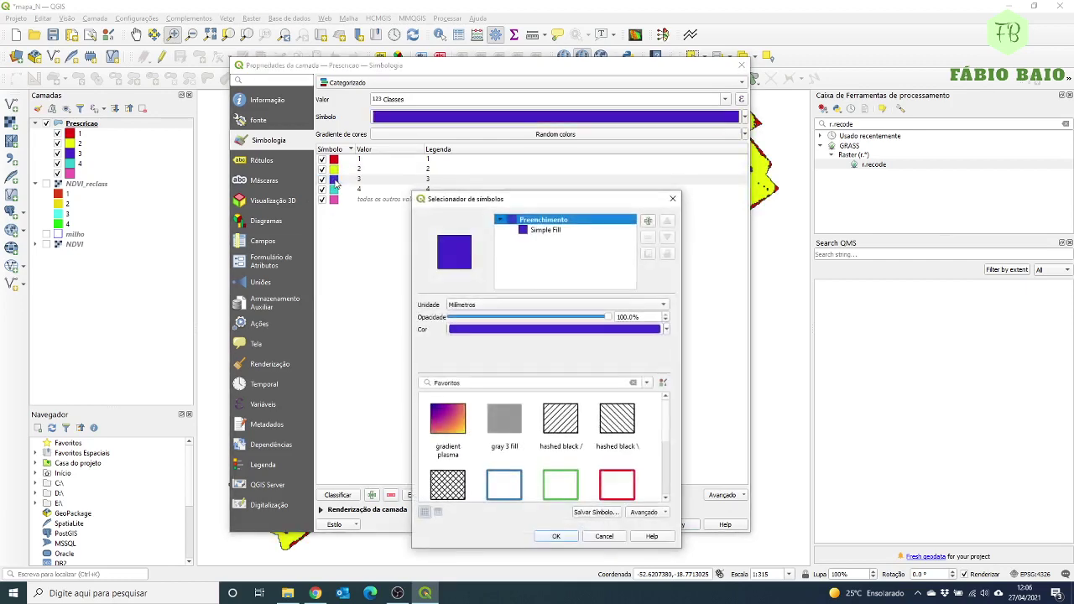
click(545, 329)
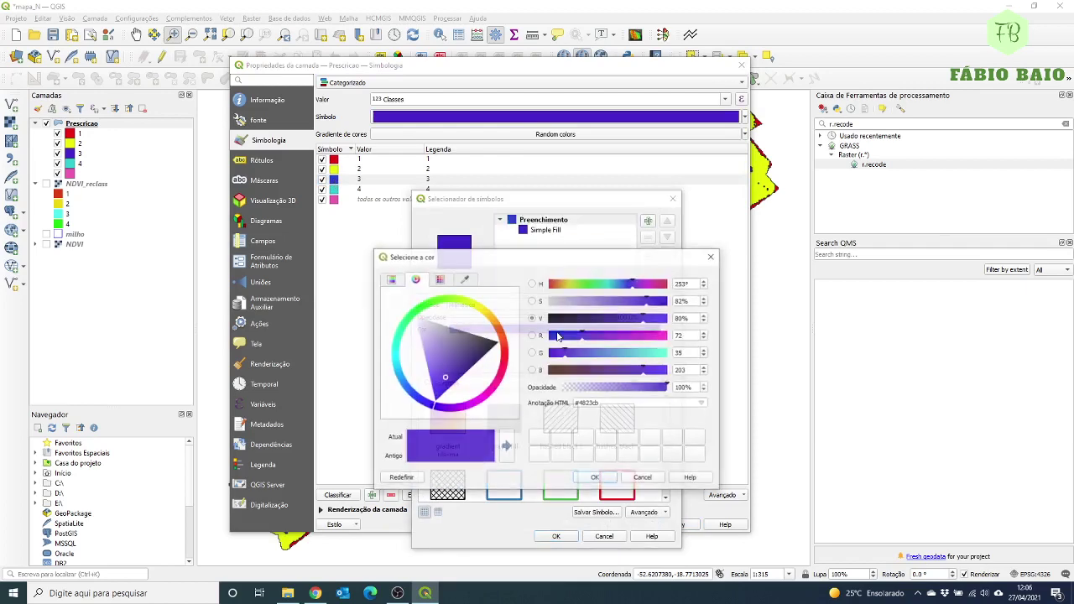
click(463, 353)
drag(433, 406, 390, 383)
click(415, 371)
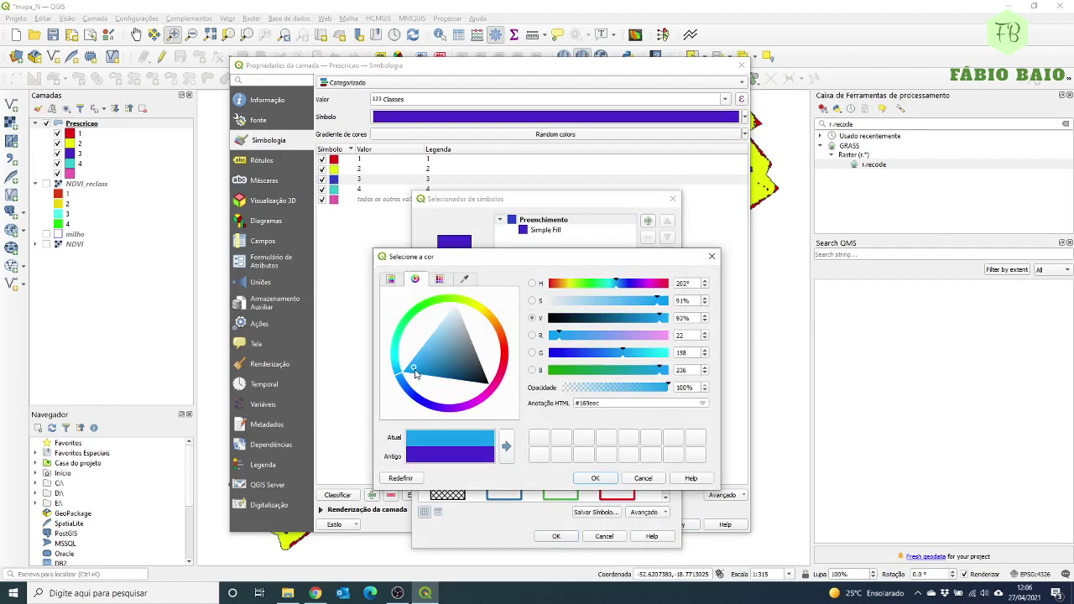
click(595, 477)
click(568, 536)
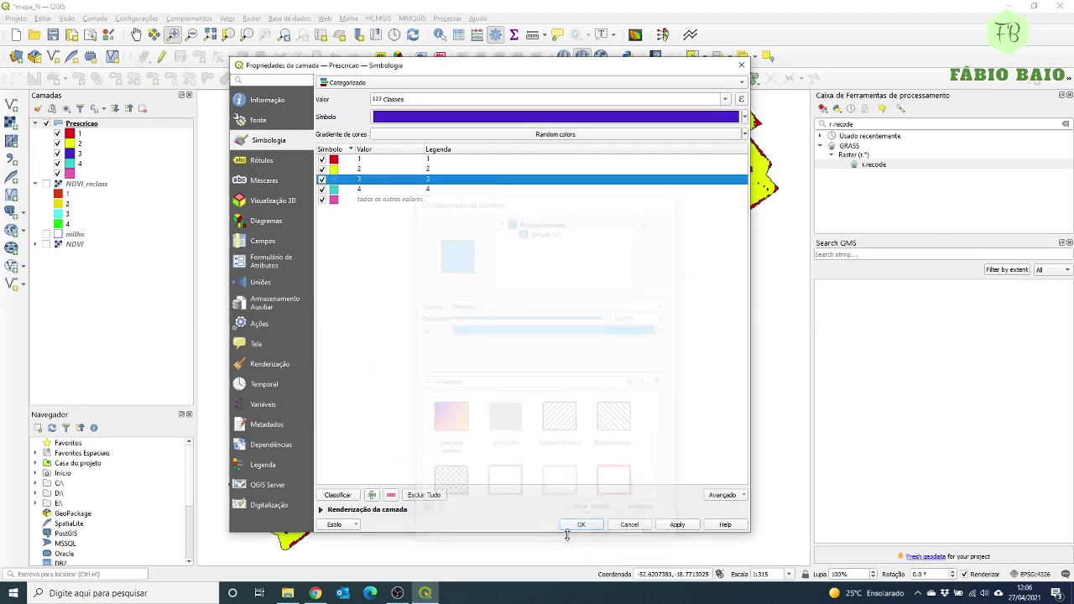
Set the fill color of class 4 to bright green, apply the symbology and close the layer properties.
double_click(335, 193)
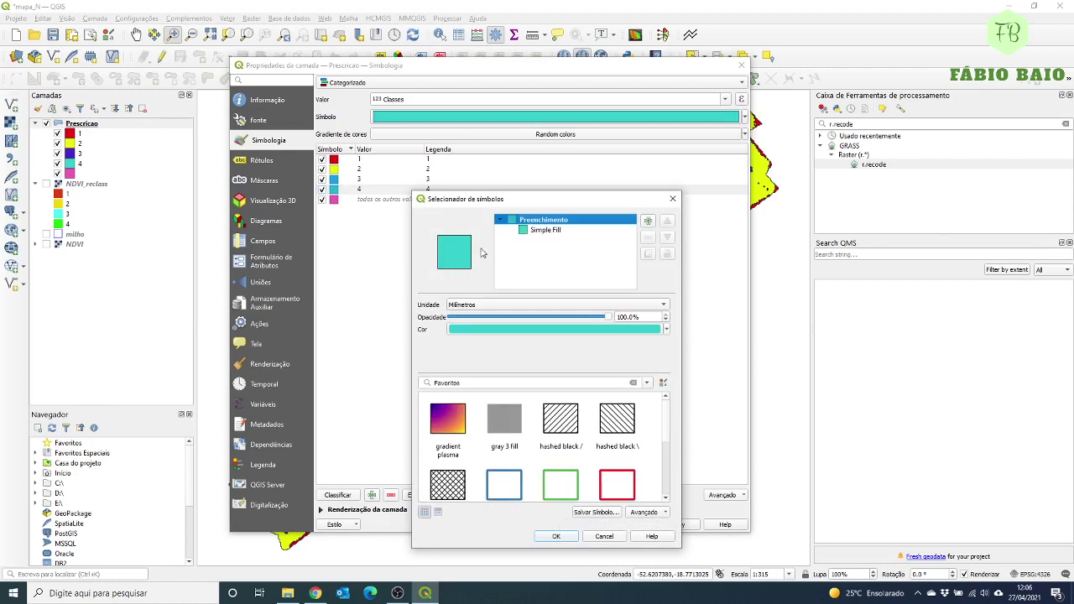
click(503, 329)
drag(431, 358, 418, 313)
drag(391, 356, 406, 316)
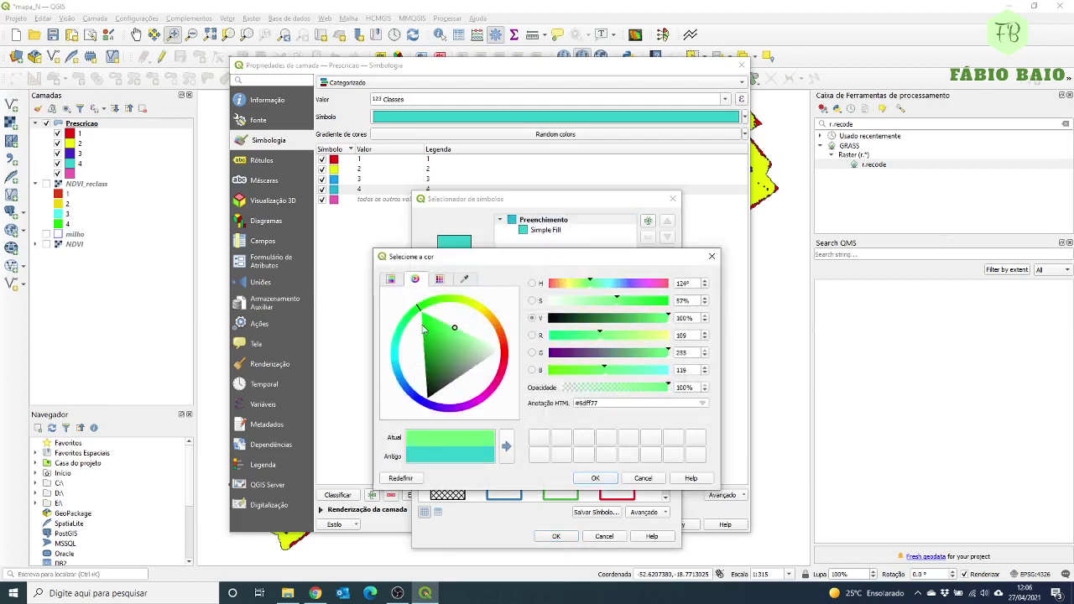
click(427, 328)
click(595, 478)
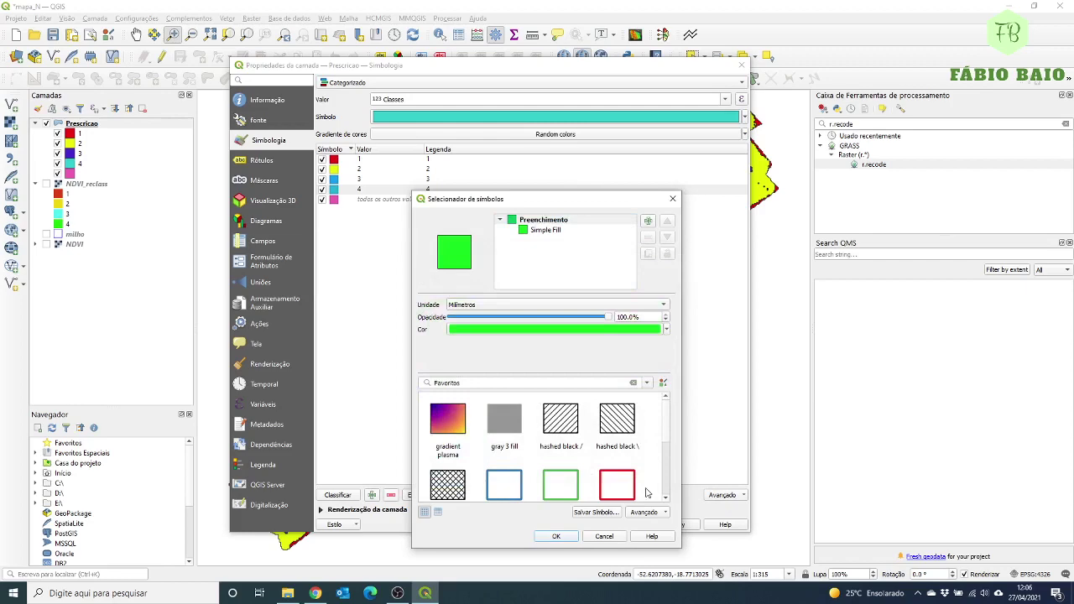
click(562, 538)
click(677, 525)
click(588, 526)
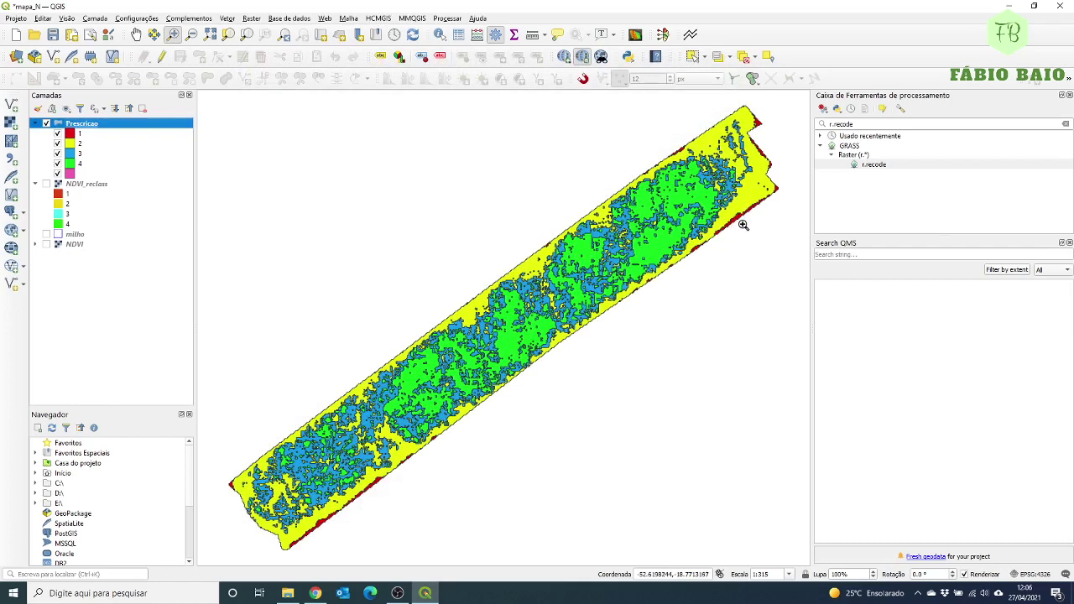
Inspect the Prescricao attribute table with its rows sorted ascending by the Classes field, then close it.
right_click(79, 126)
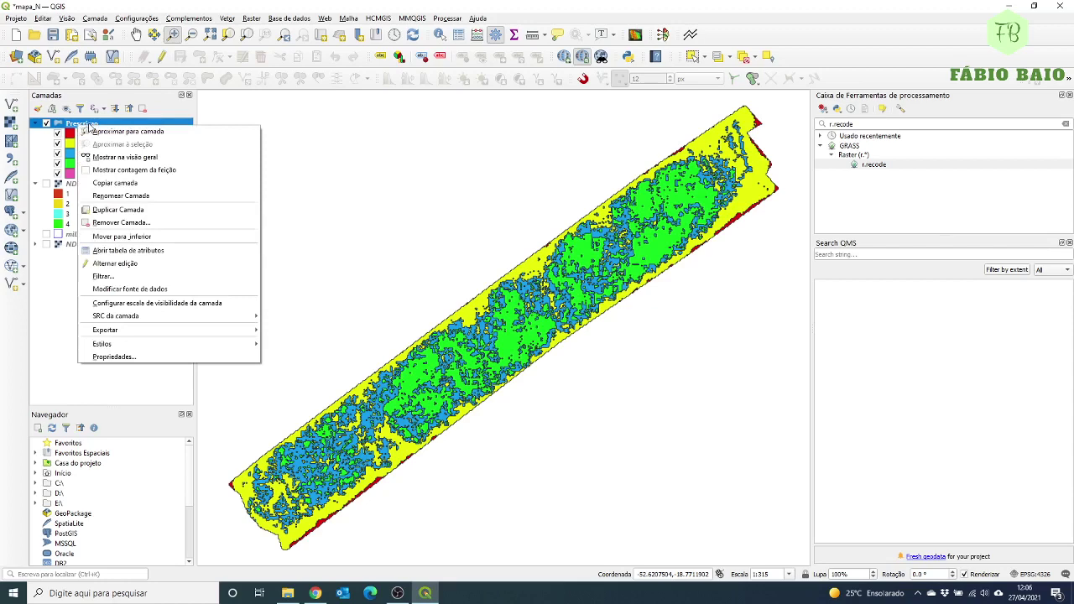
click(127, 250)
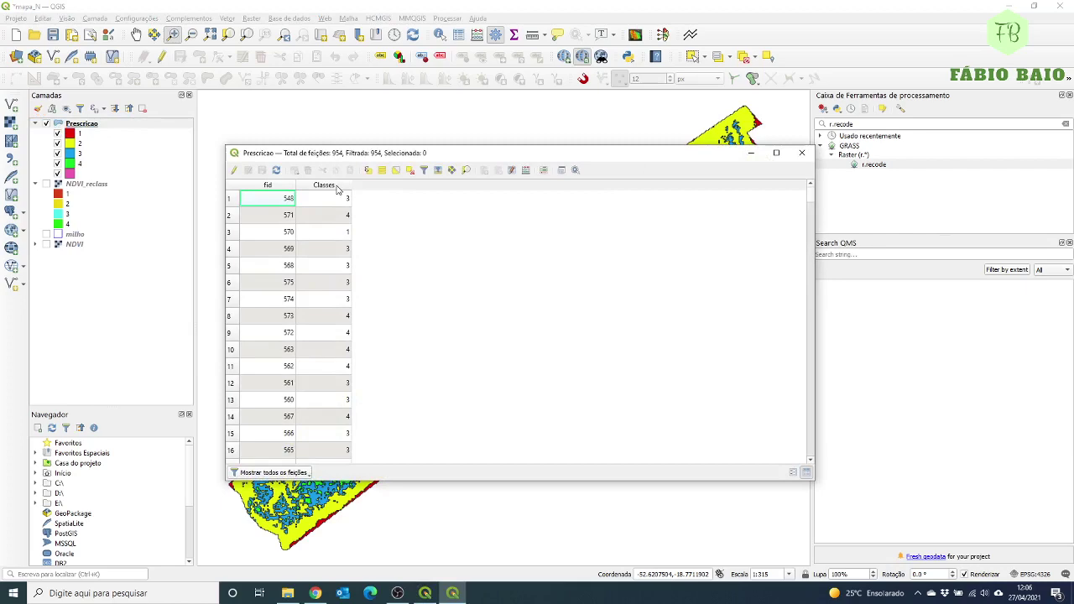
click(337, 187)
click(801, 153)
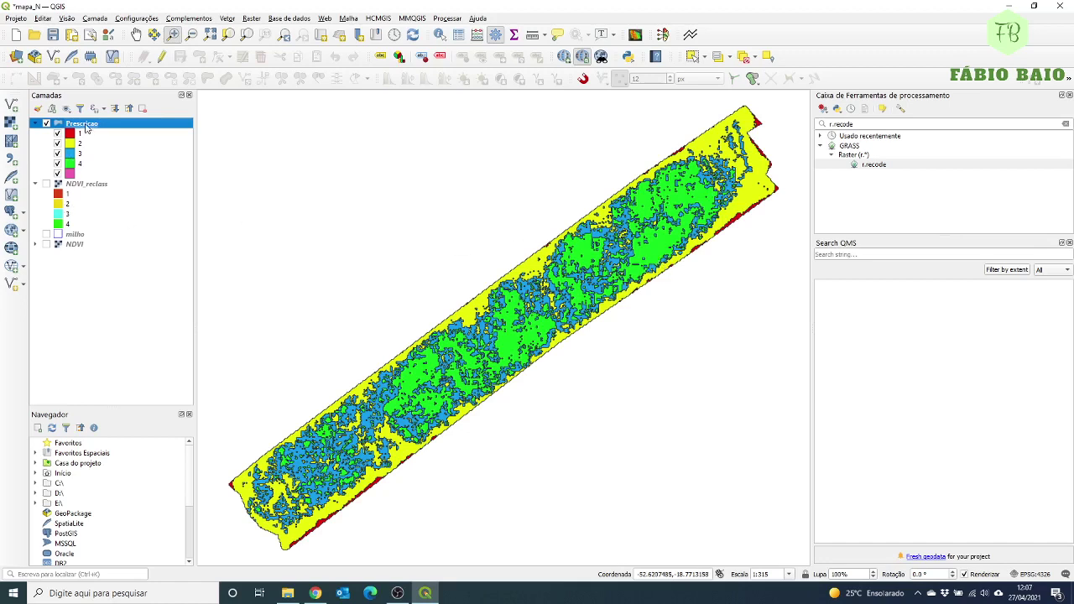
Hide the pink category for all other values in the Prescricao layer and reopen its attribute table to review the rows.
click(57, 173)
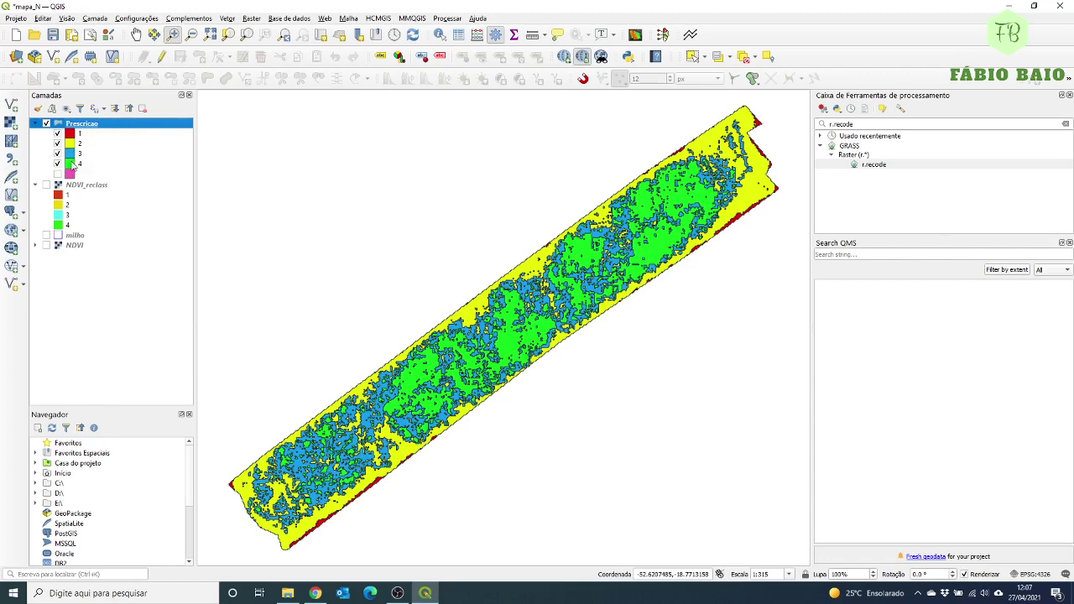
right_click(82, 126)
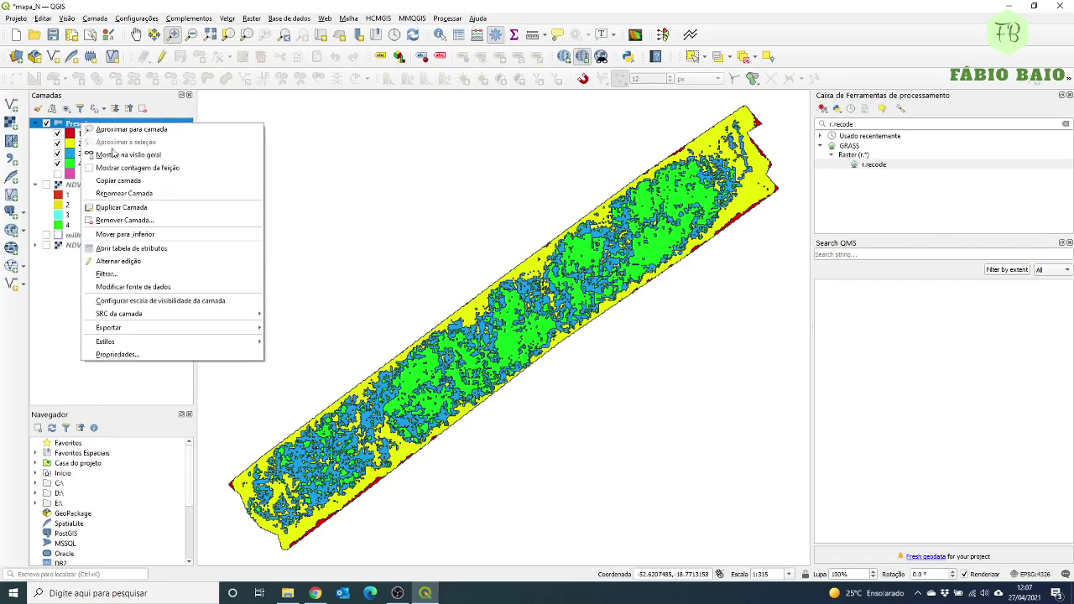
click(125, 249)
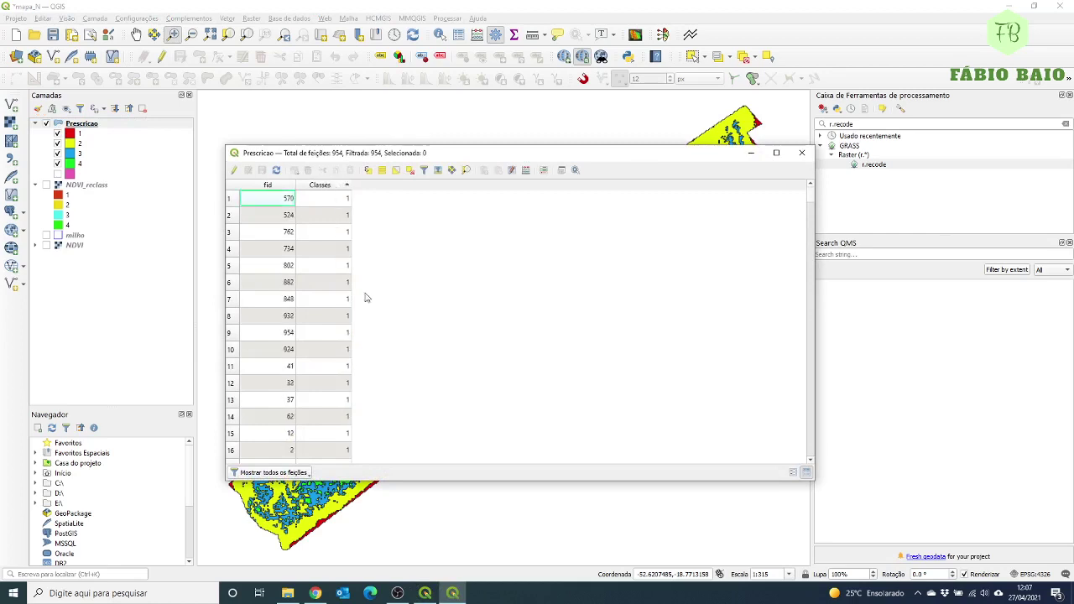
mouse_move(811, 199)
mouse_down()
mouse_move(793, 475)
mouse_move(789, 197)
mouse_move(787, 215)
mouse_move(792, 462)
mouse_move(800, 194)
mouse_up()
mouse_move(810, 197)
mouse_down()
mouse_move(806, 448)
mouse_move(820, 257)
mouse_move(812, 176)
mouse_up()
drag(615, 153, 594, 175)
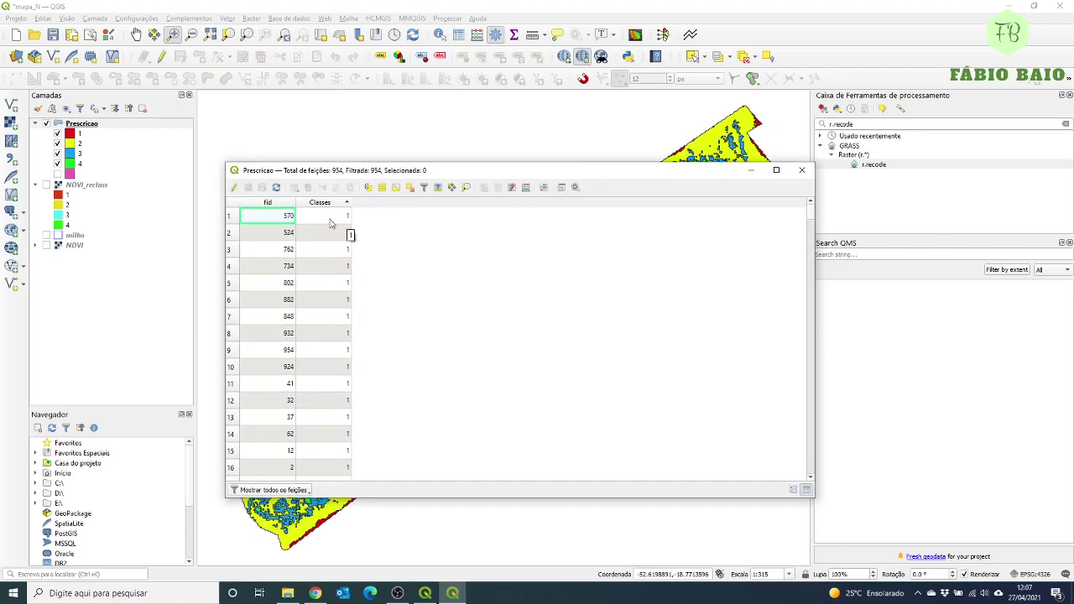
Enable editing on the Prescricao attribute table and add a text (string) field named Rx with length 15.
click(233, 188)
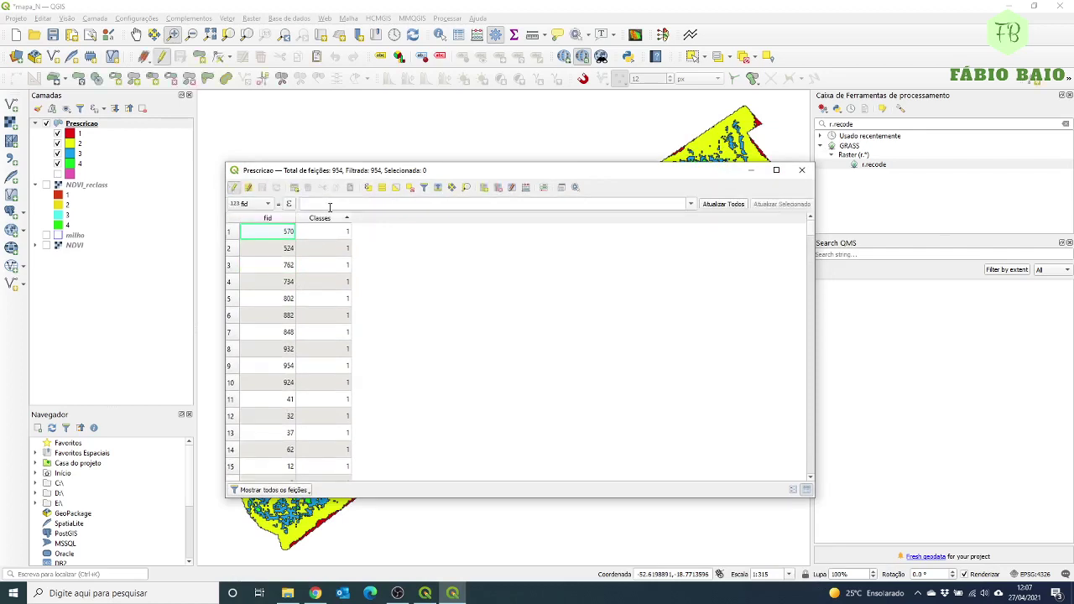
click(485, 189)
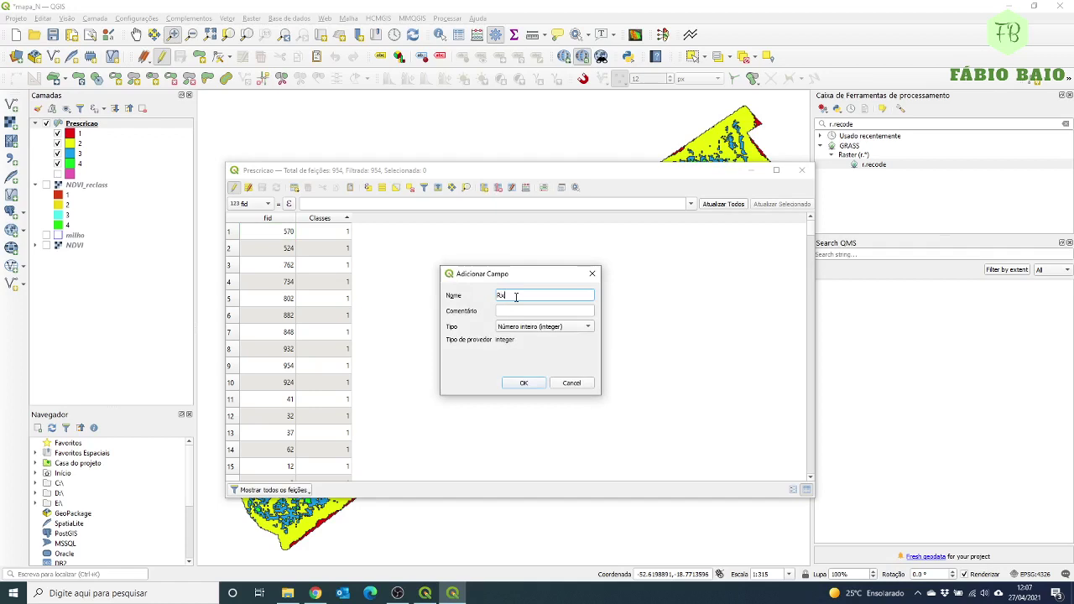
click(554, 330)
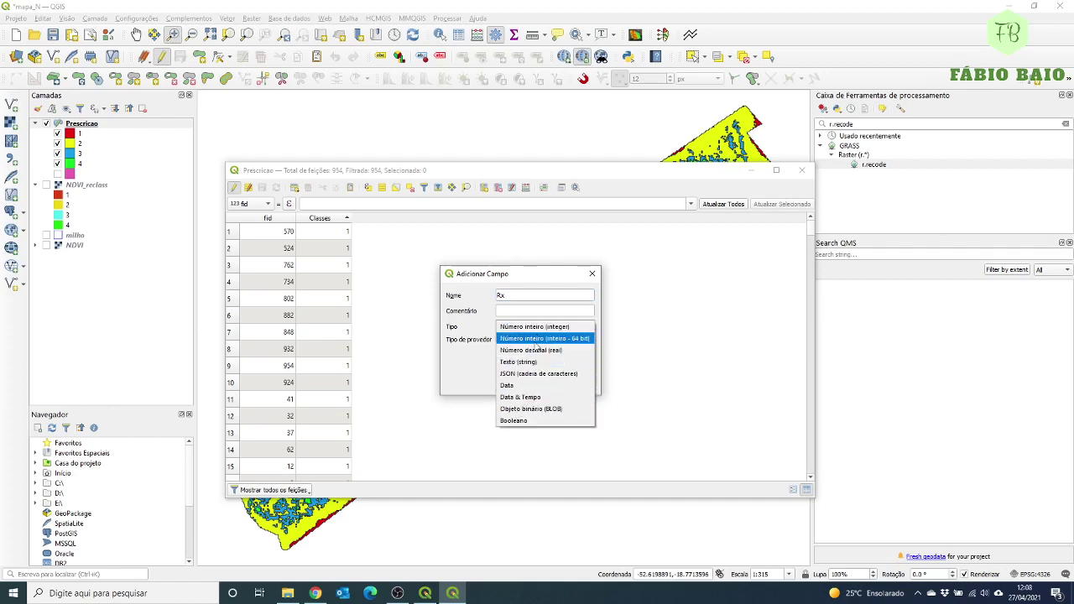
click(530, 362)
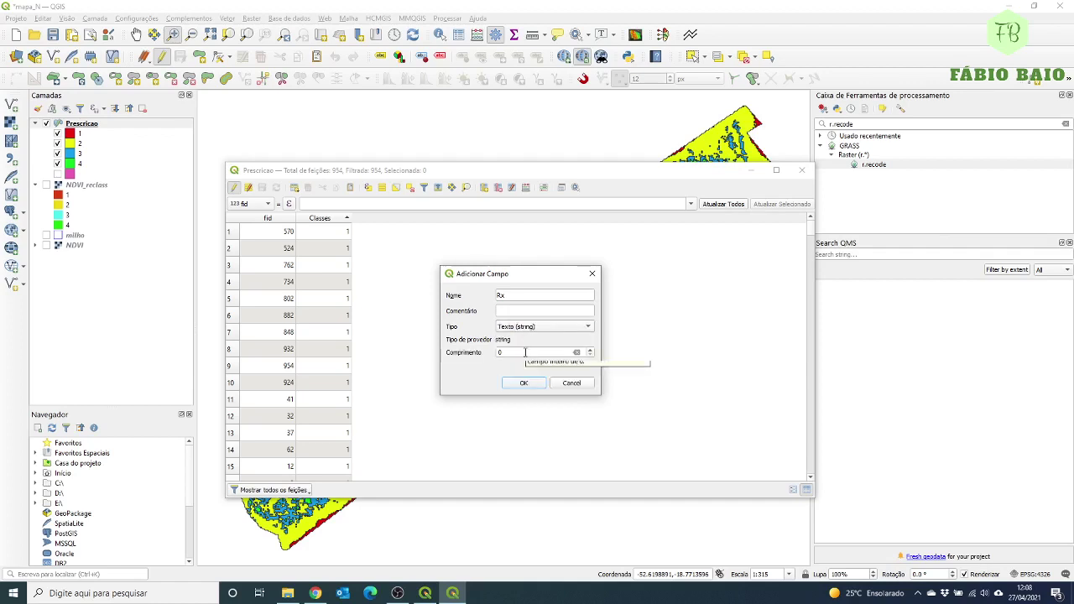
double_click(525, 353)
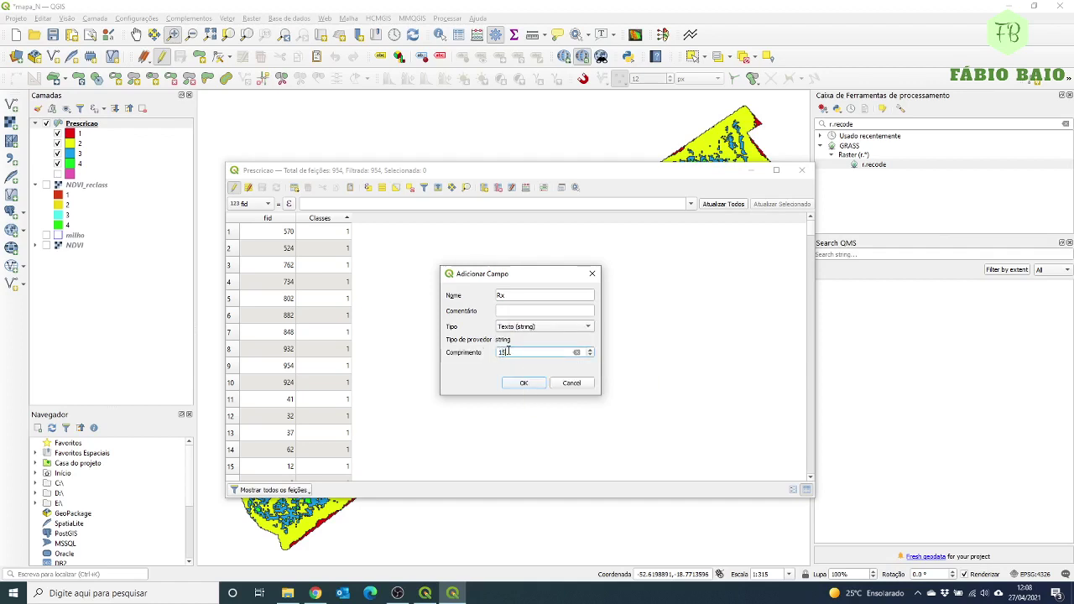
click(523, 384)
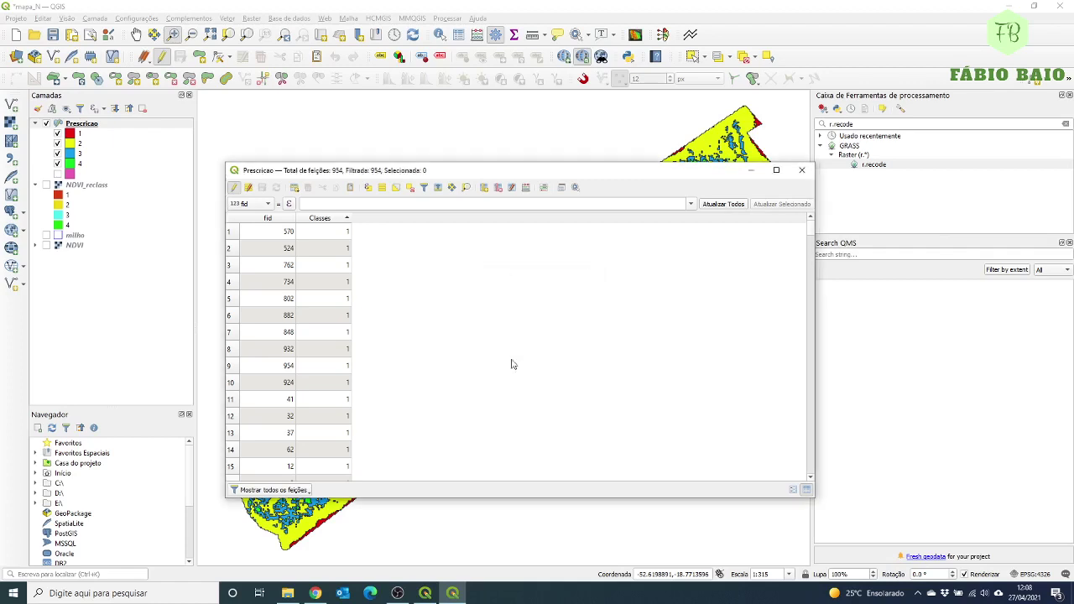
Enter 0 in the Rx field for the first five class 1 rows of the attribute table.
double_click(377, 233)
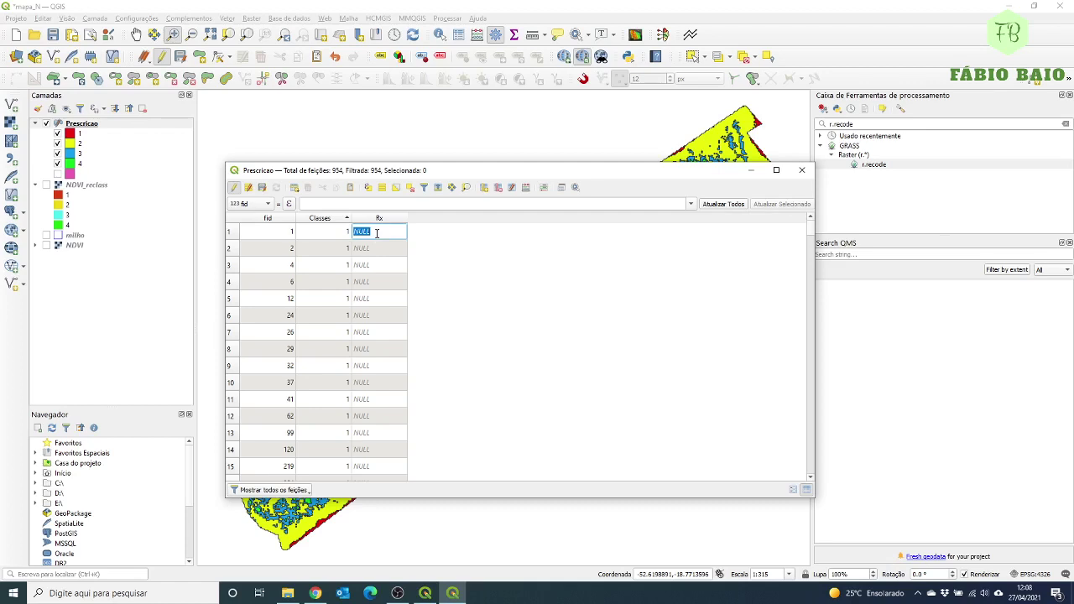
text(0)
double_click(375, 249)
text(0)
double_click(374, 267)
text(0)
double_click(372, 283)
text(0)
double_click(372, 298)
text(0)
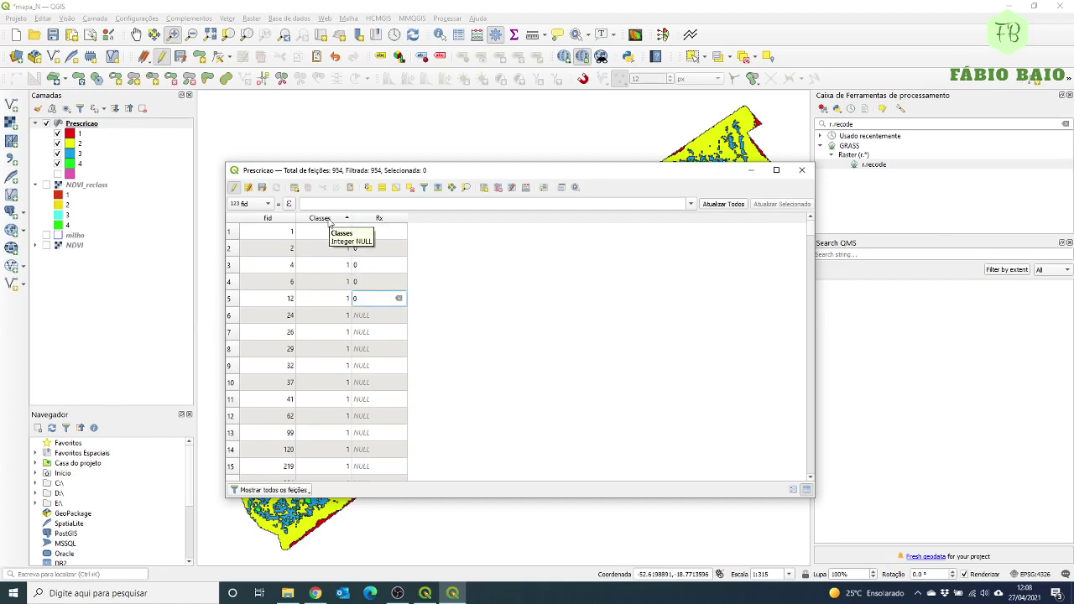
Filter the attribute table to the features whose Classes value equals 1.
click(424, 187)
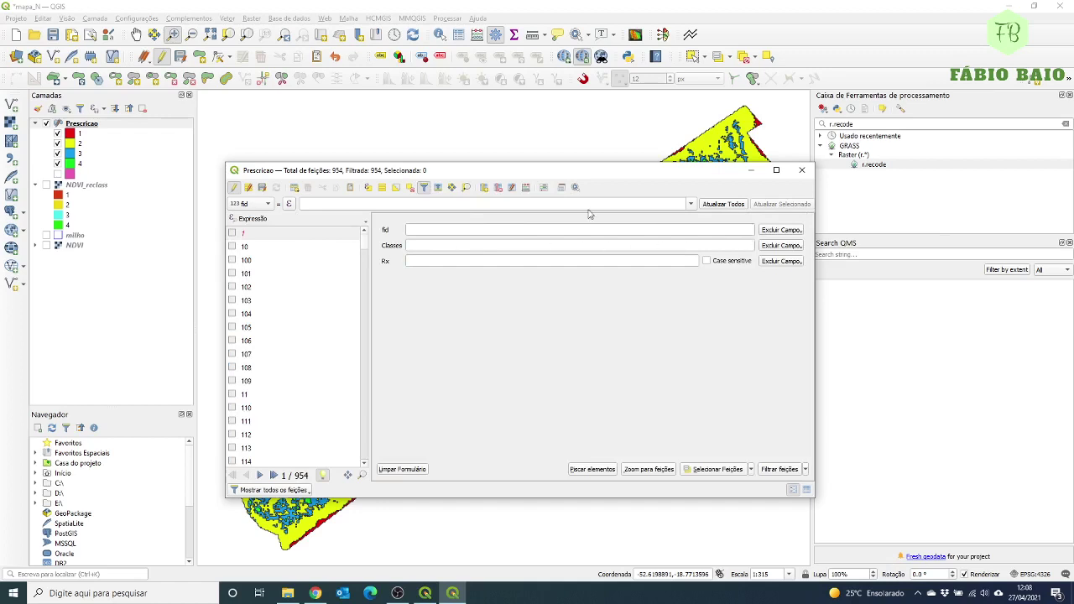
click(692, 204)
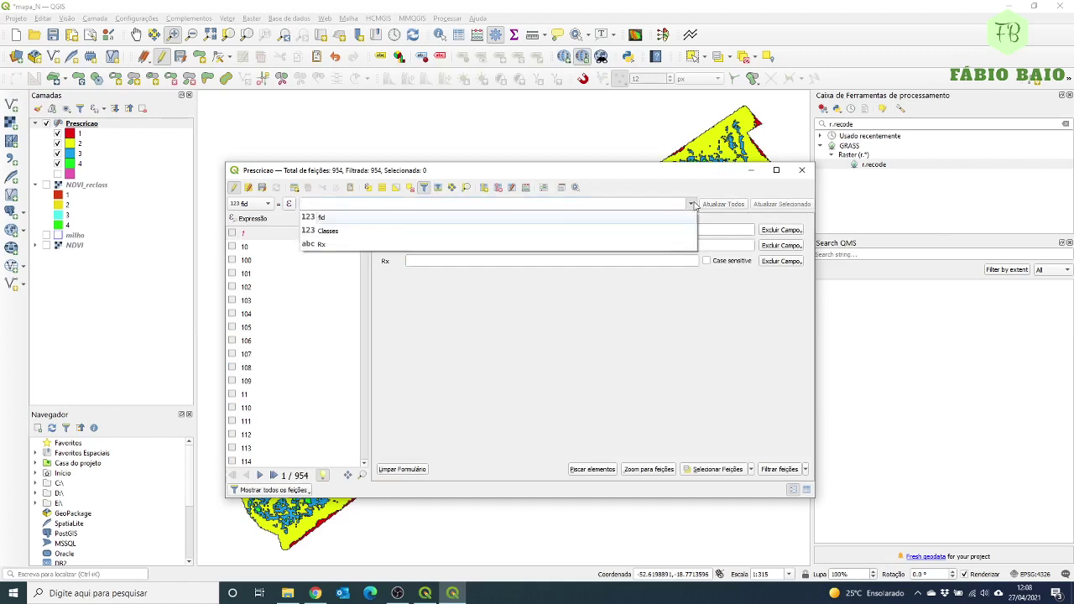
click(332, 231)
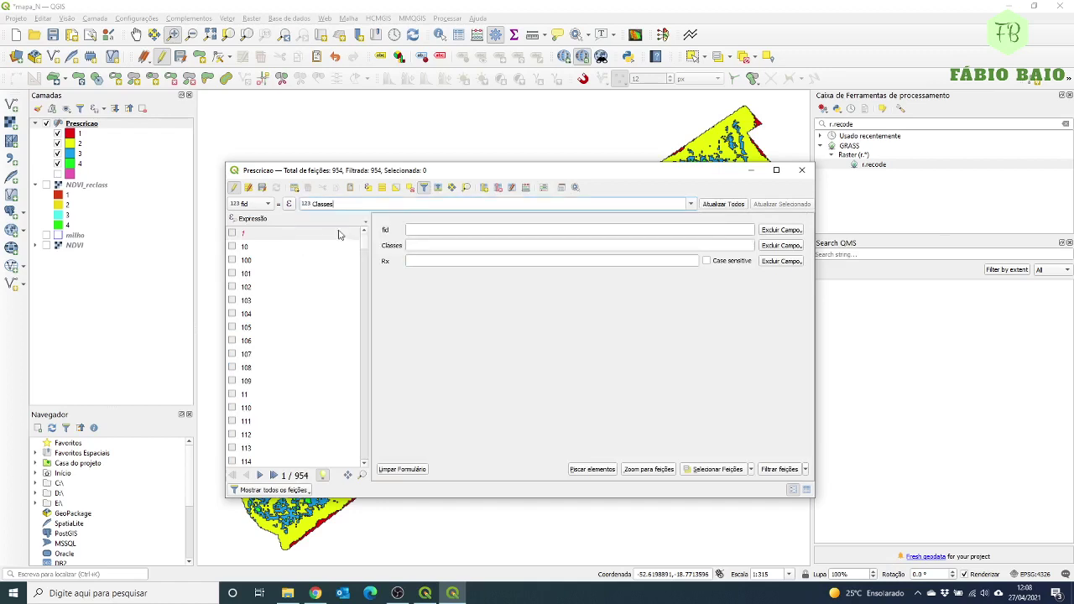
click(434, 230)
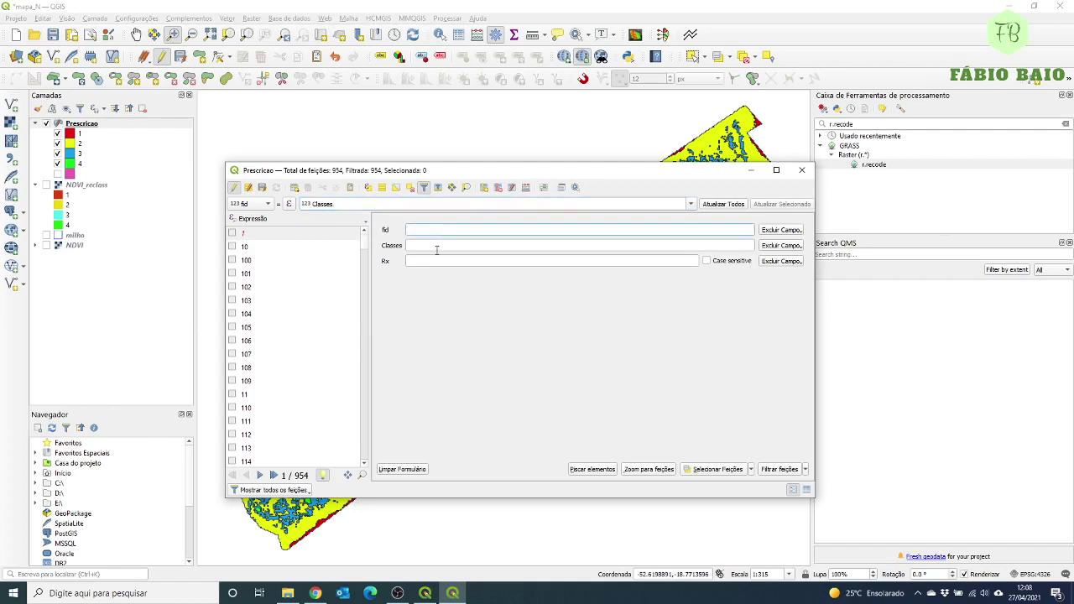
click(436, 248)
text(1)
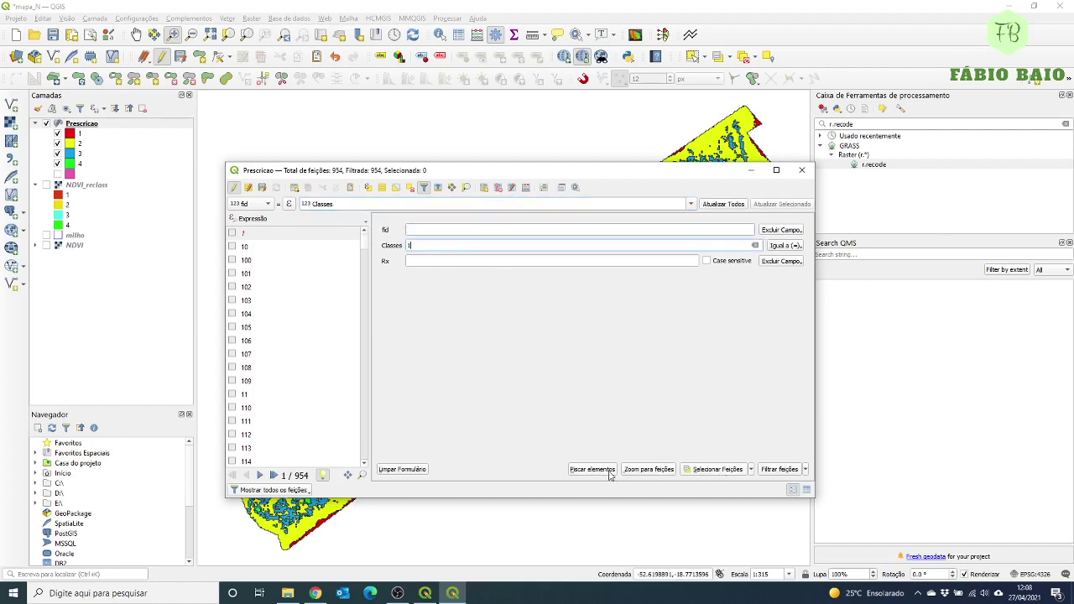
click(774, 472)
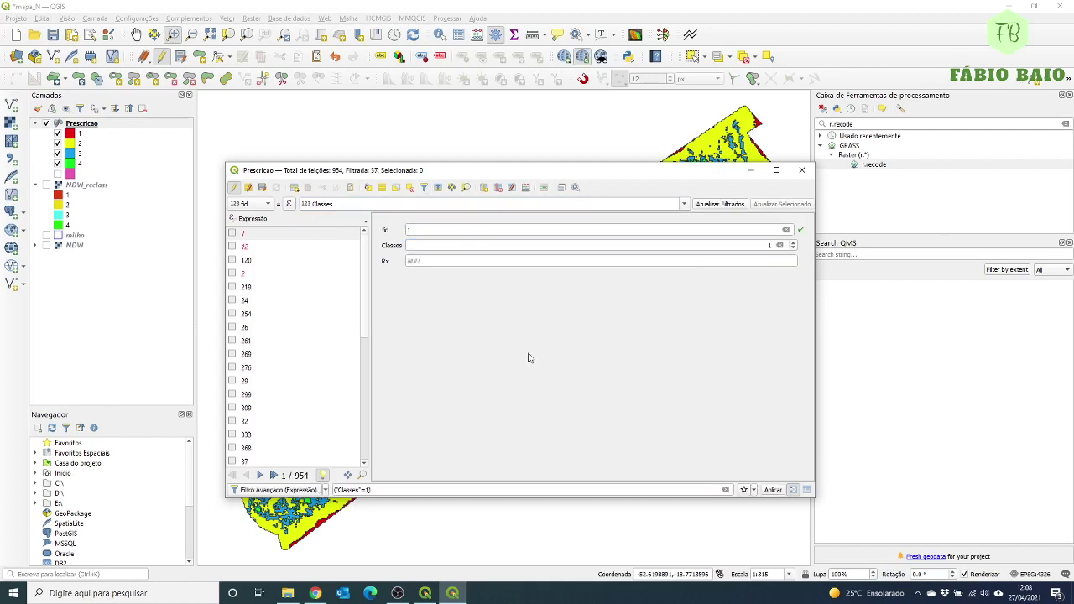
Clear the feature selection, end the edit session saving the Rx entries, and close the attribute table.
click(381, 187)
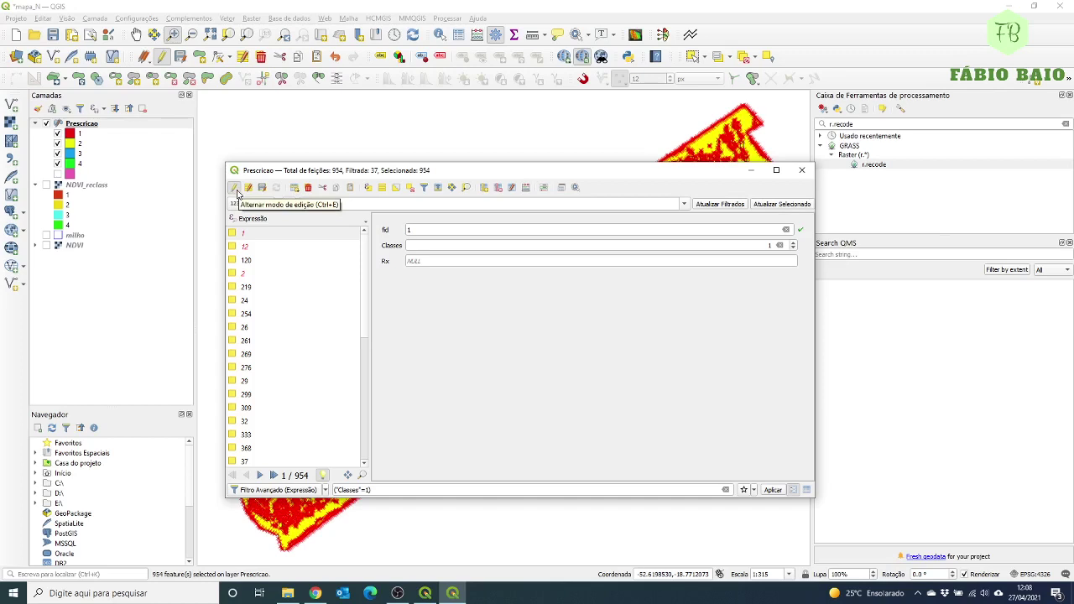
click(398, 190)
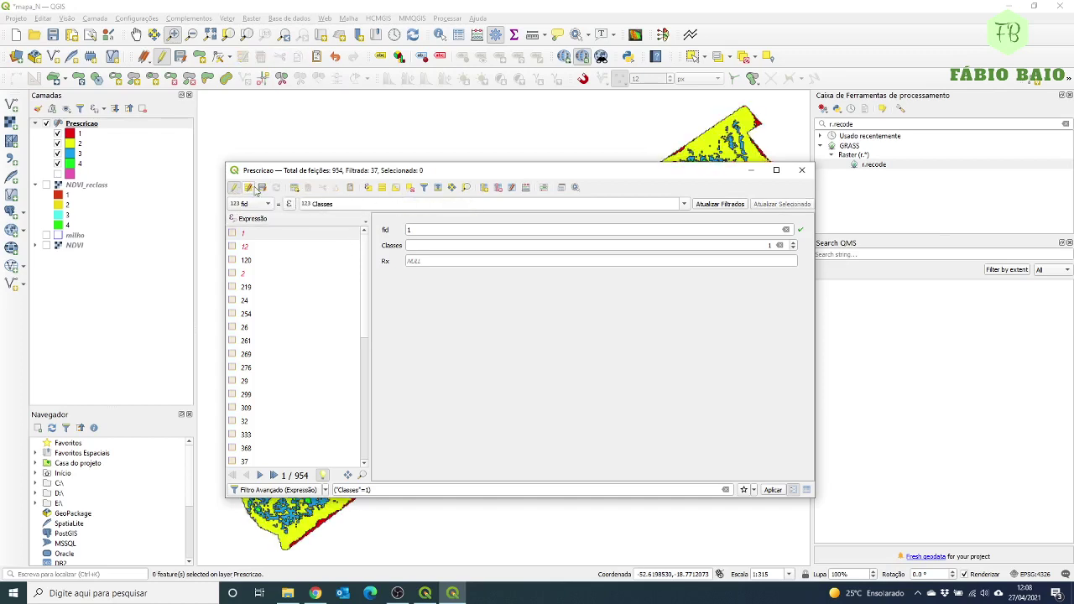
click(235, 188)
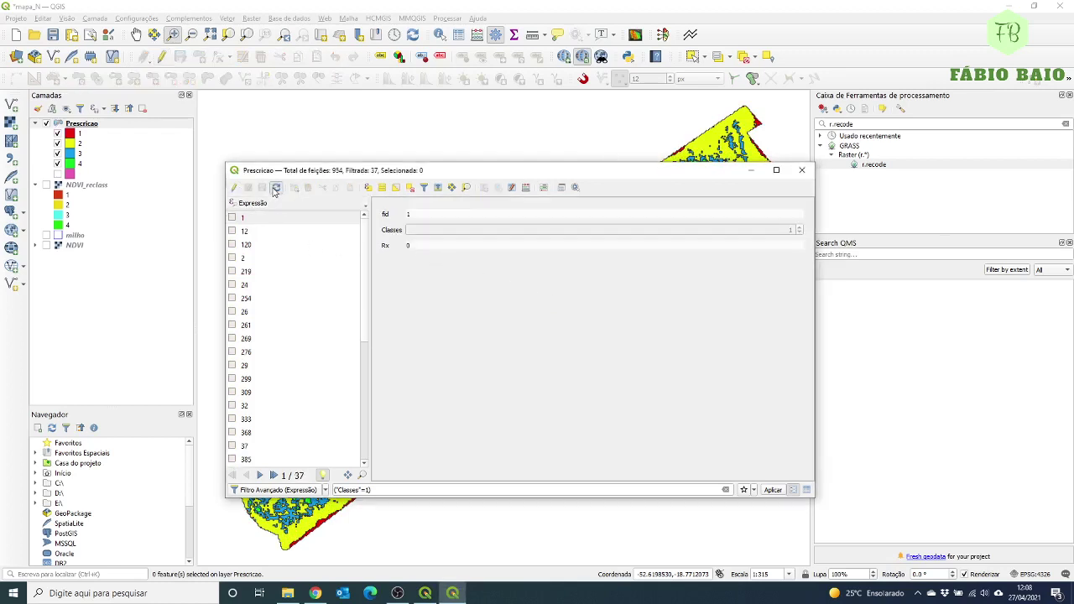
click(776, 176)
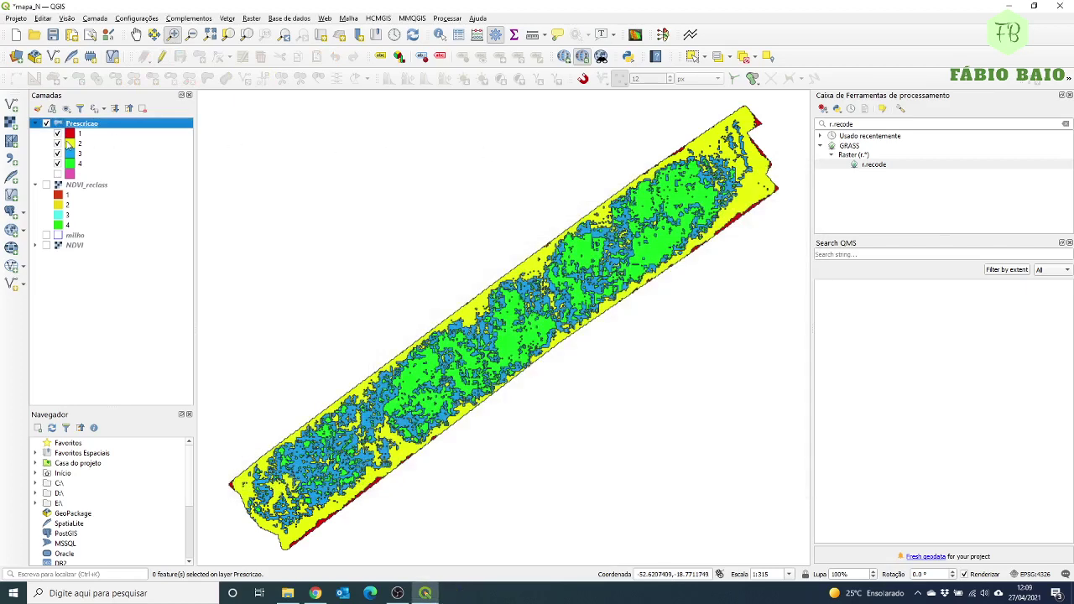
Reopen the Prescricao attribute table, select all features and invert the selection.
right_click(79, 127)
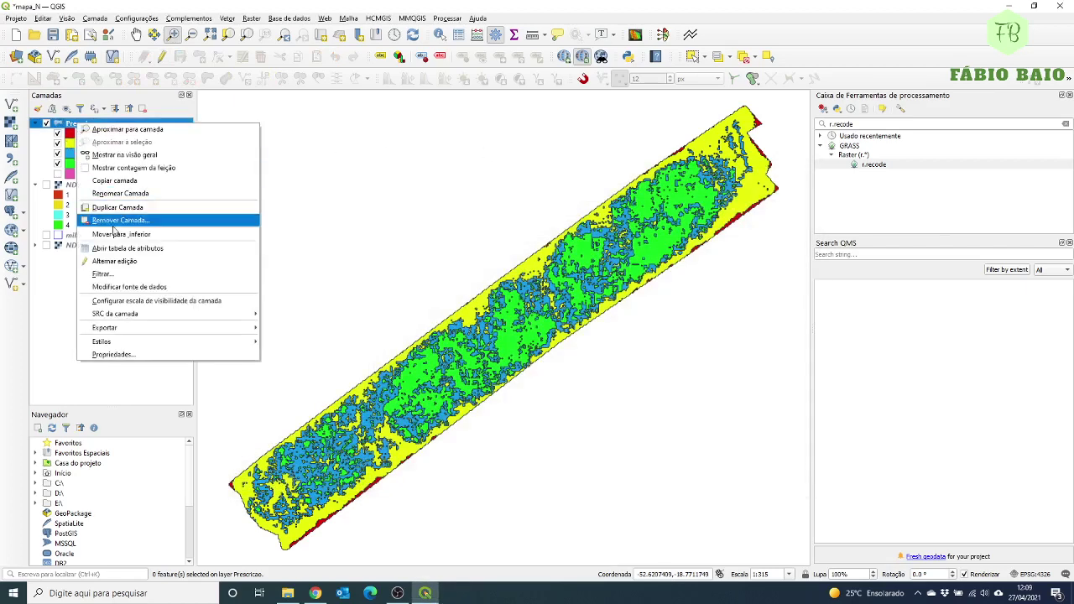
click(115, 249)
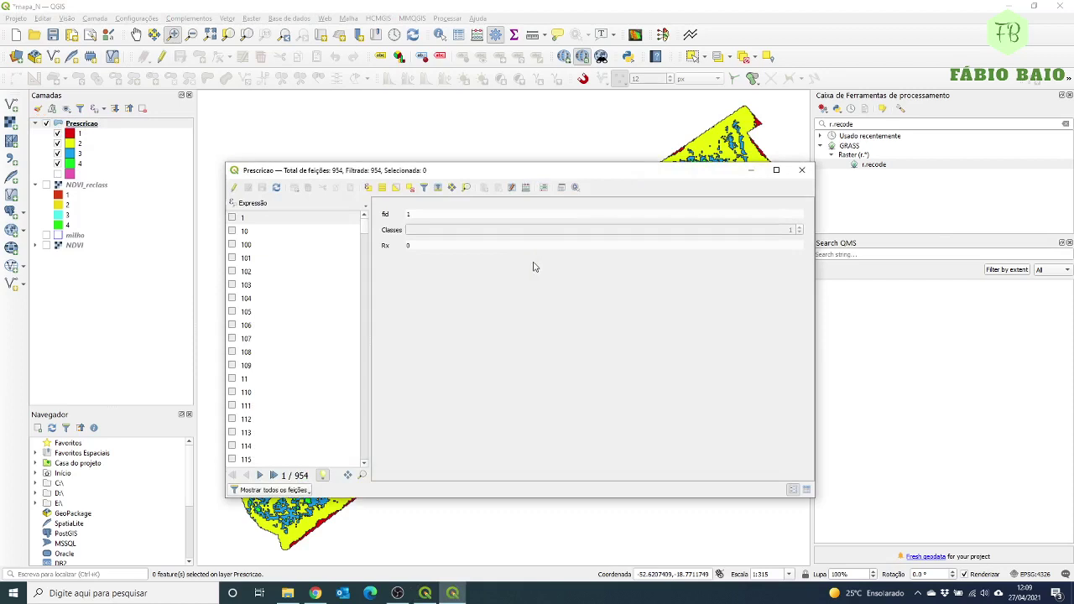
click(382, 188)
click(396, 188)
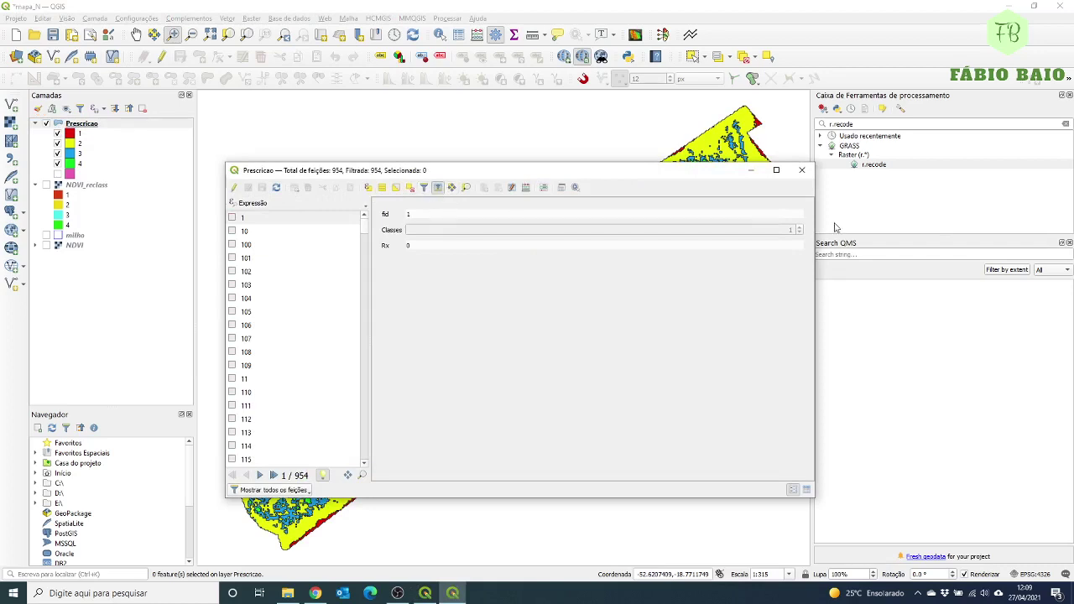
click(526, 188)
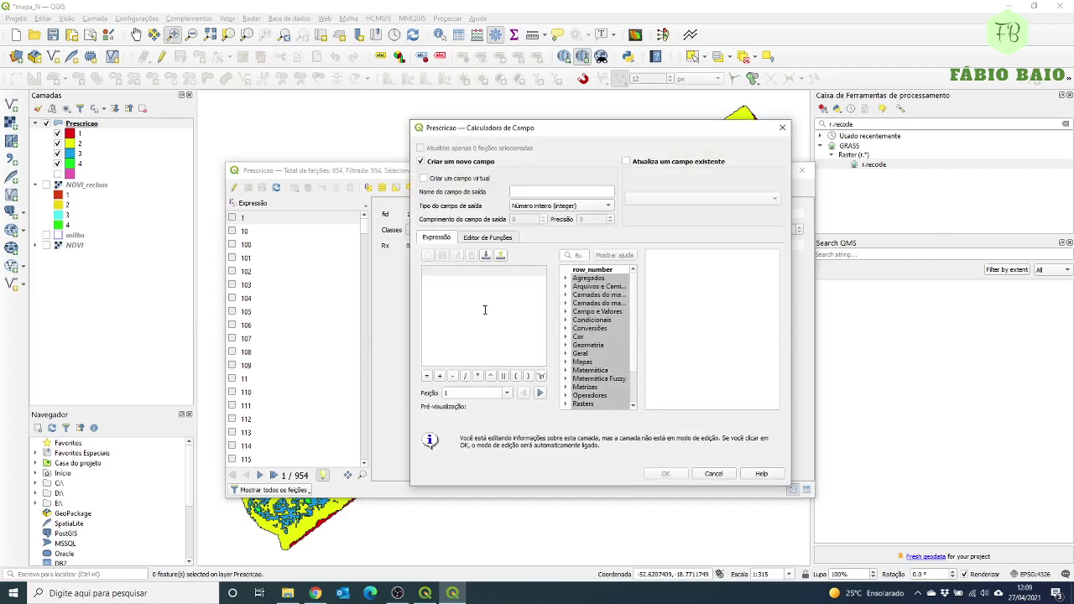
drag(568, 134, 465, 132)
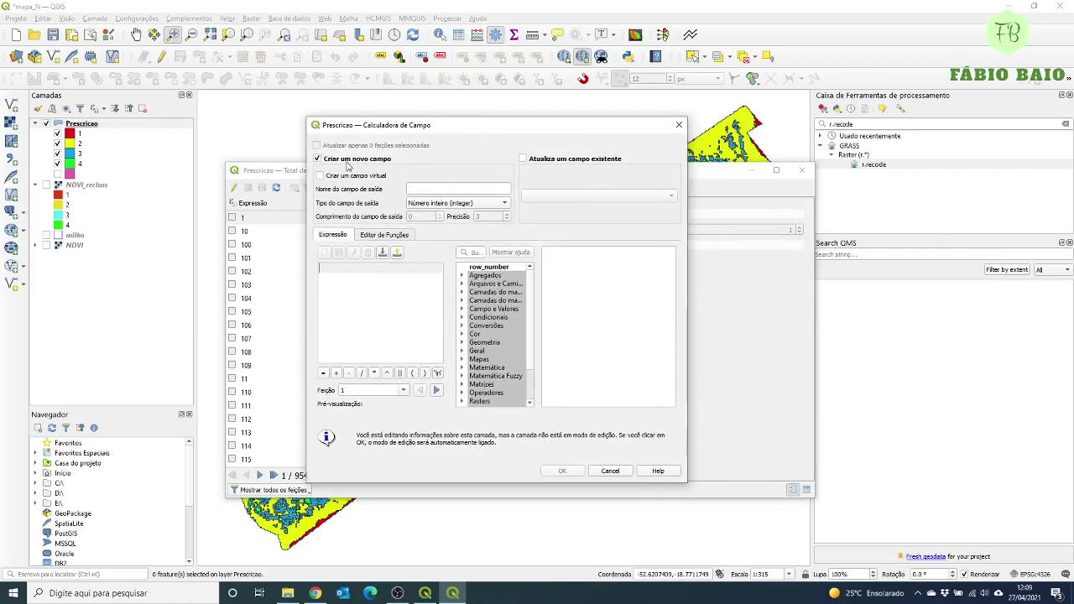
click(539, 161)
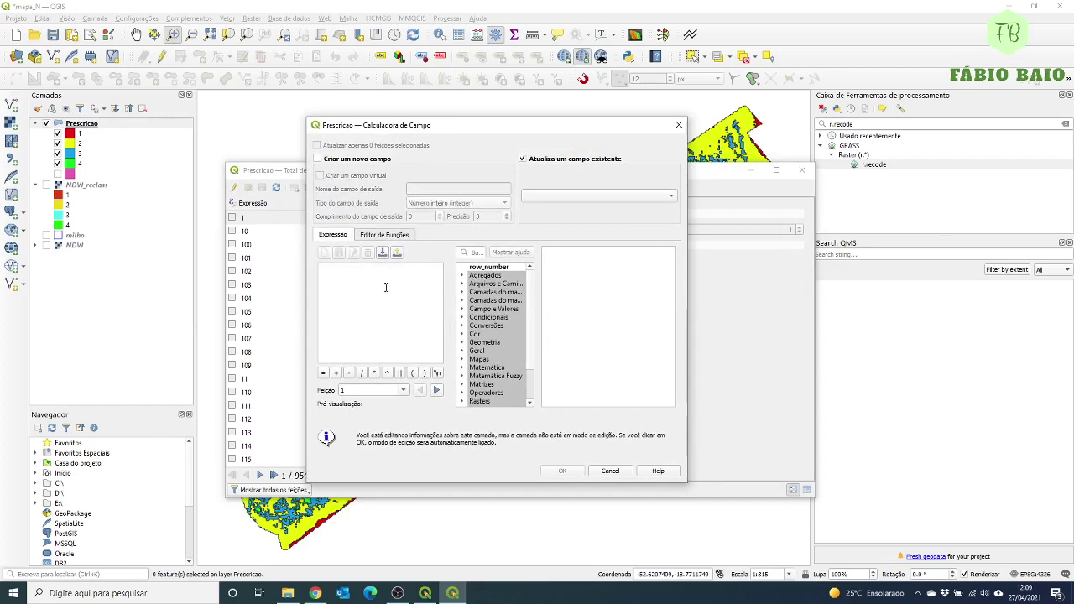
click(564, 197)
click(560, 207)
click(375, 290)
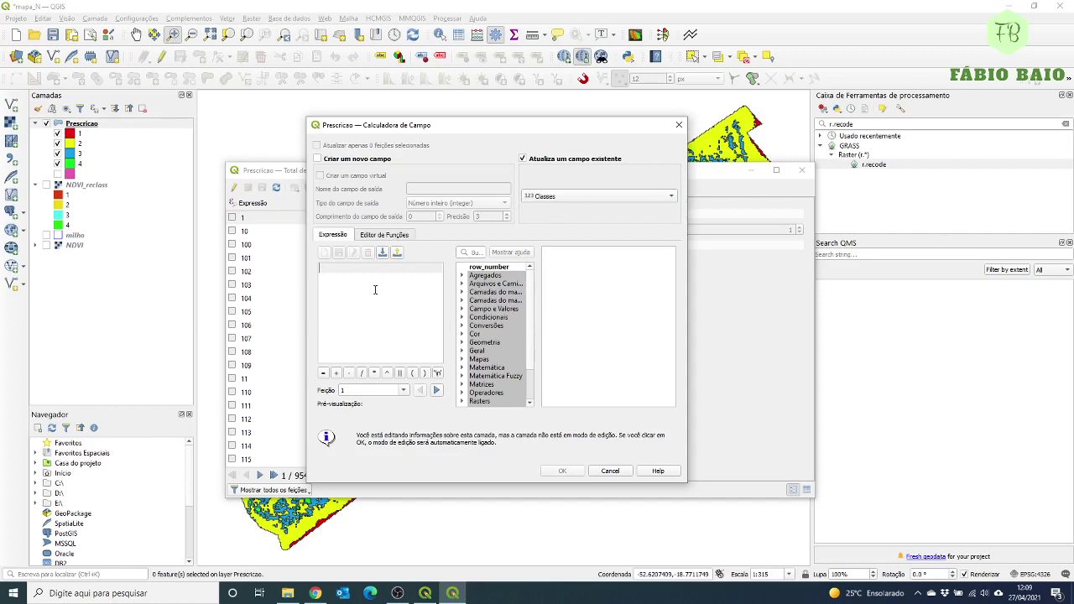
click(404, 391)
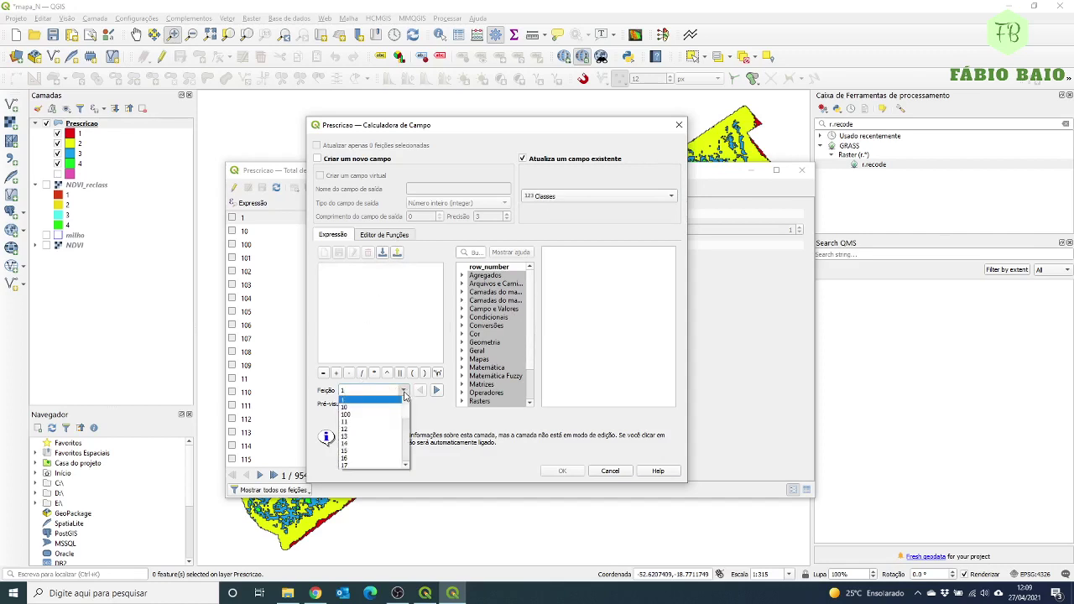
click(404, 392)
click(403, 393)
click(404, 393)
click(333, 274)
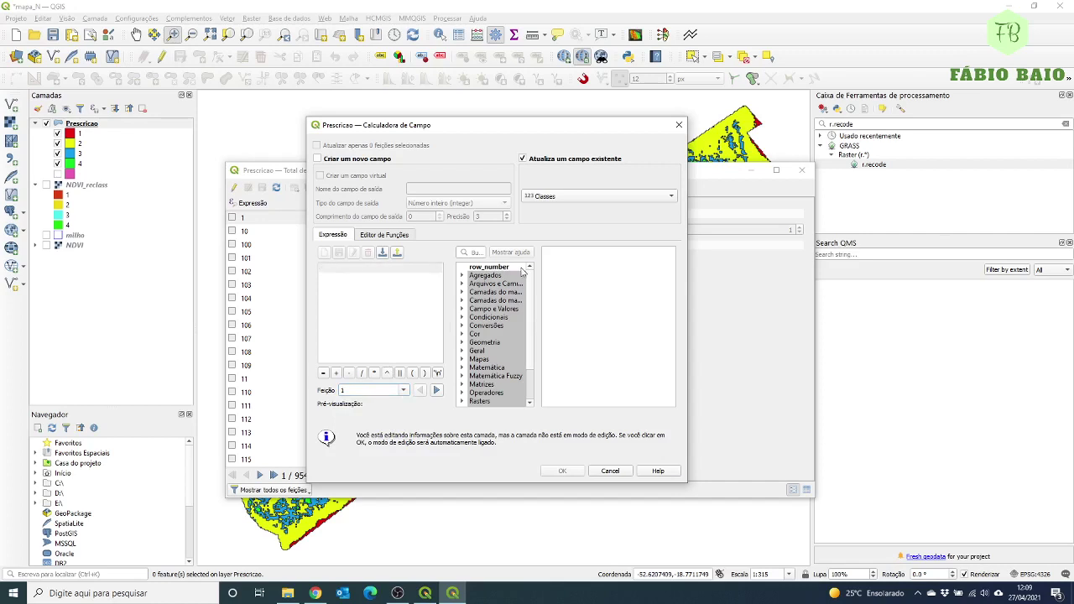
click(610, 472)
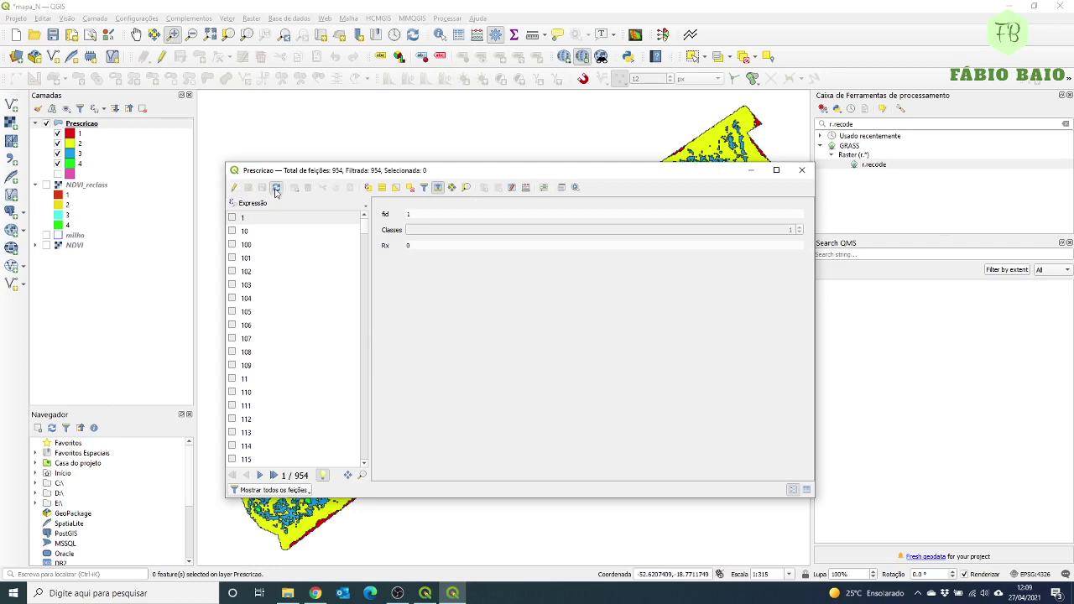
Show all features in the attribute table and try to filter it by the Classes field.
click(298, 490)
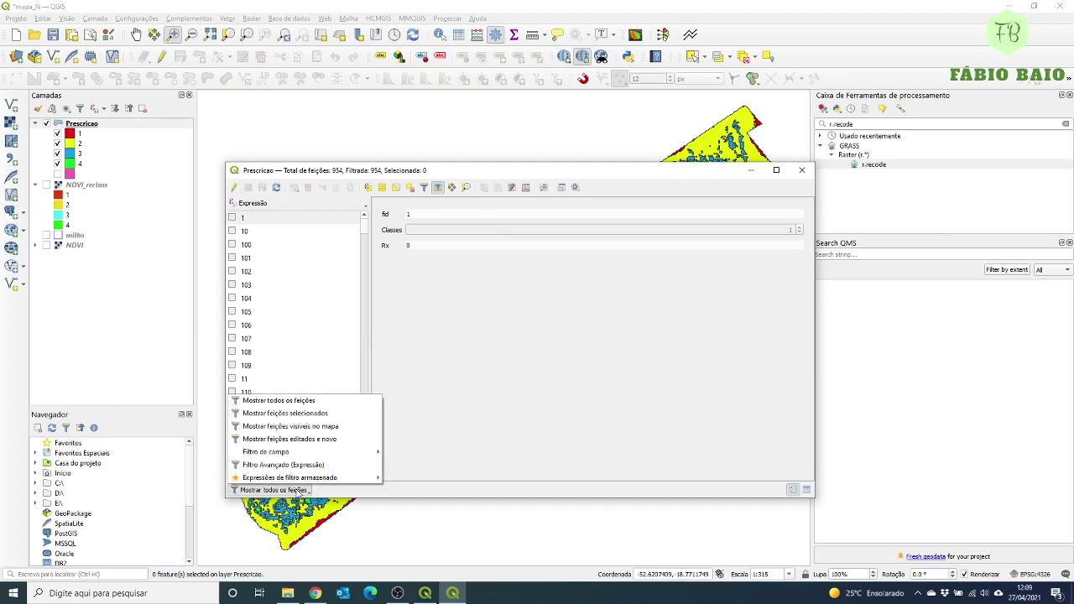
click(284, 406)
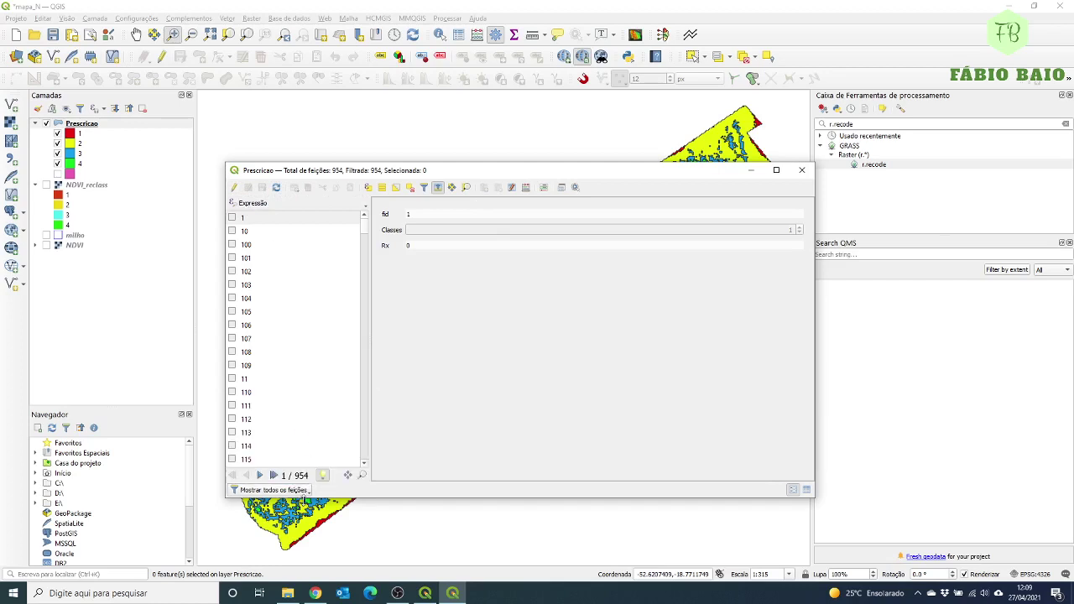
click(269, 492)
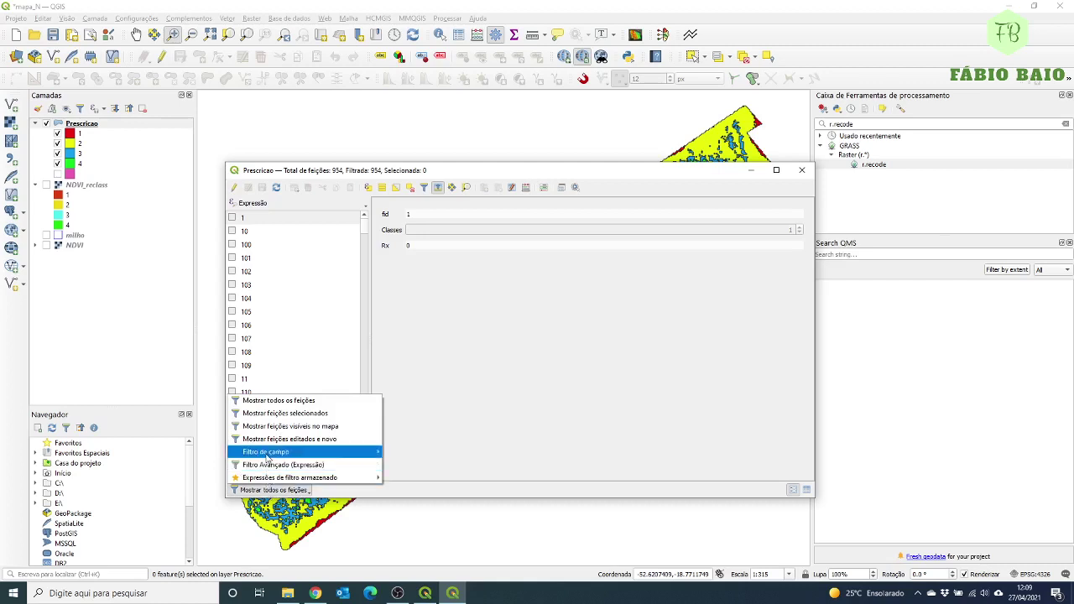
mouse_move(285, 453)
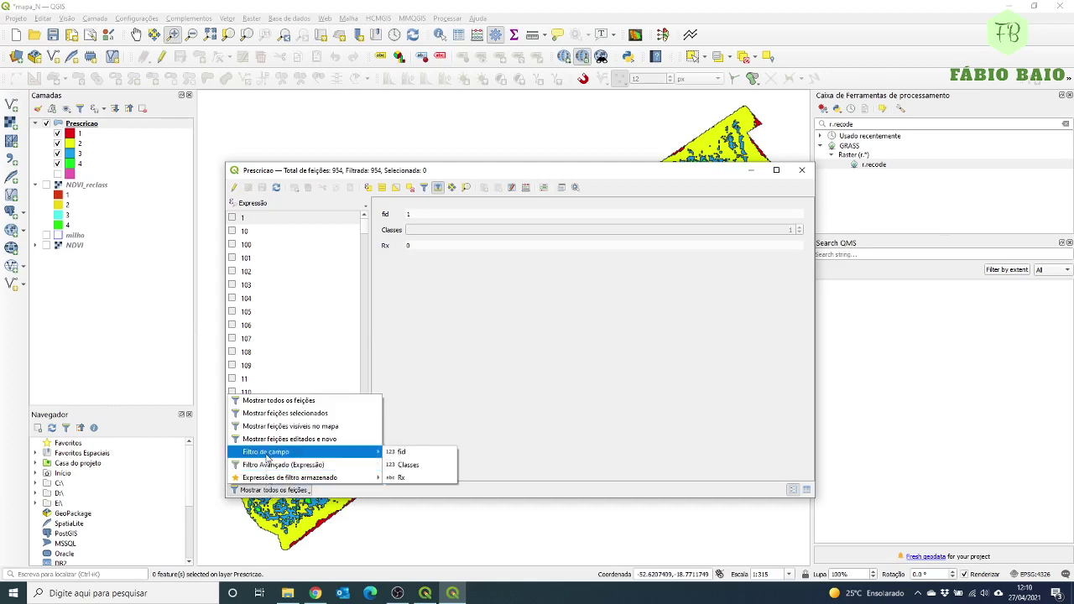
click(408, 466)
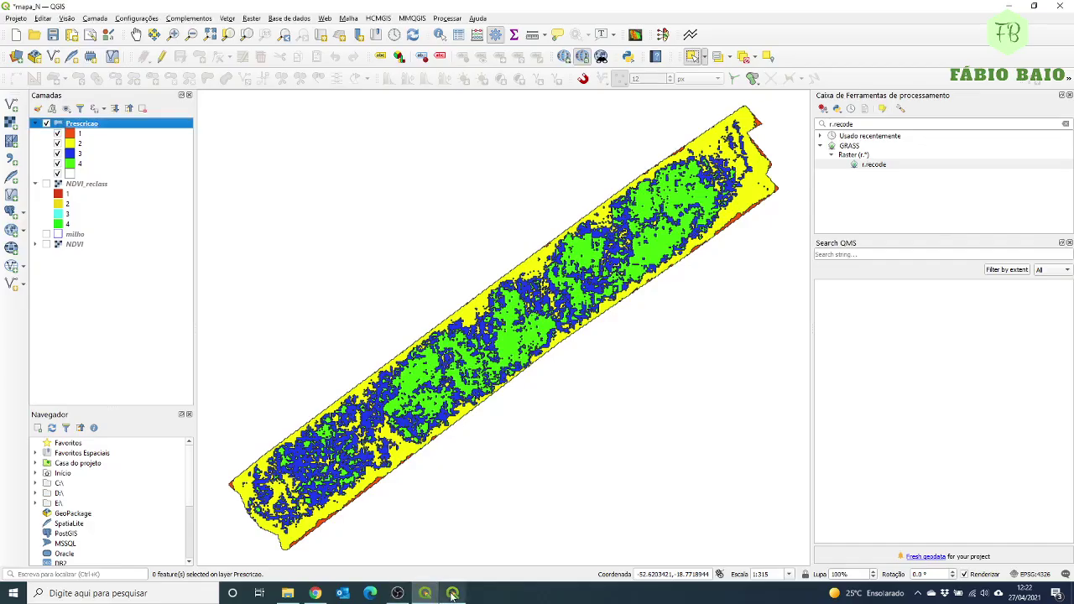
Bring the Prescricao attribute table back to the front and switch it from form view to table view.
click(453, 594)
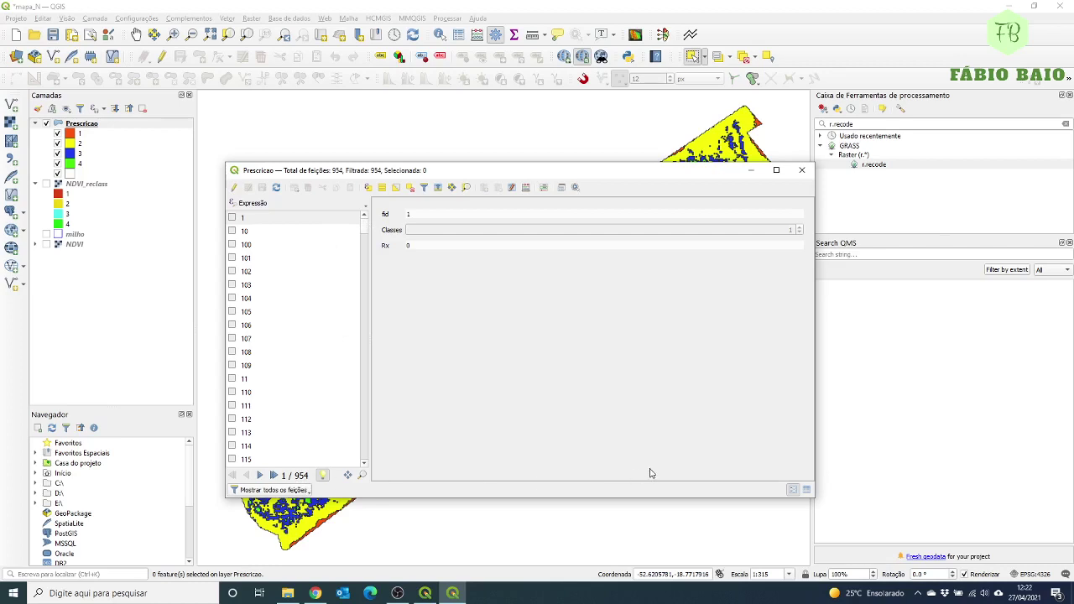
click(808, 492)
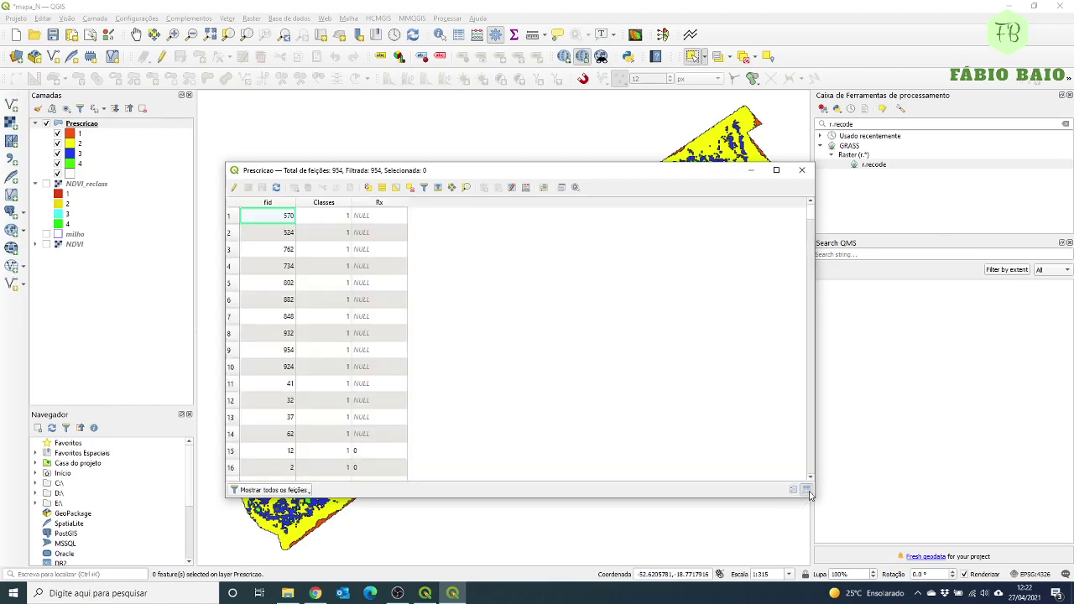
click(794, 493)
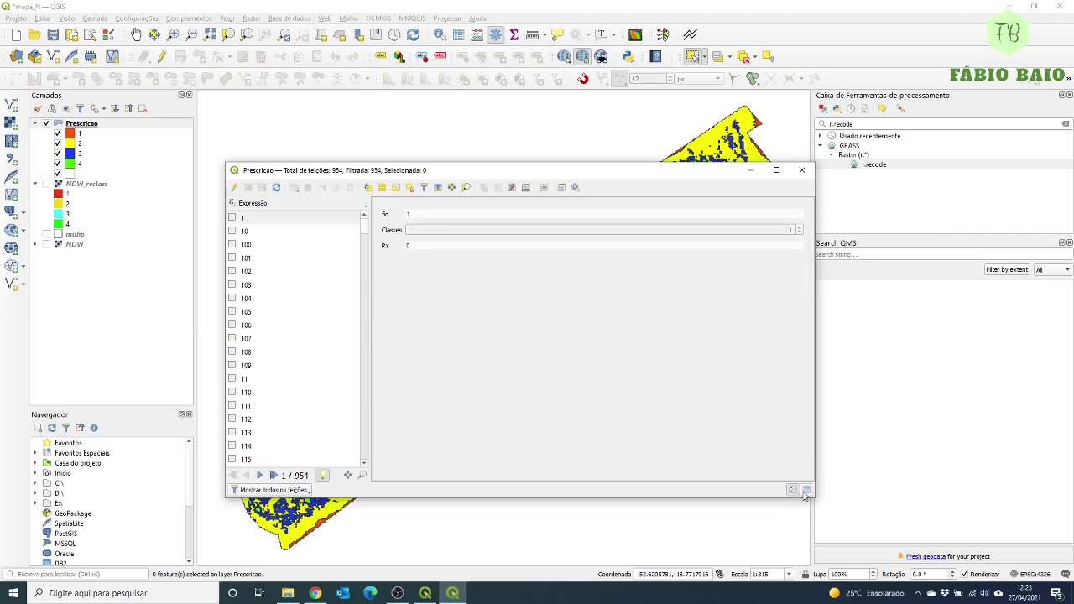
click(806, 491)
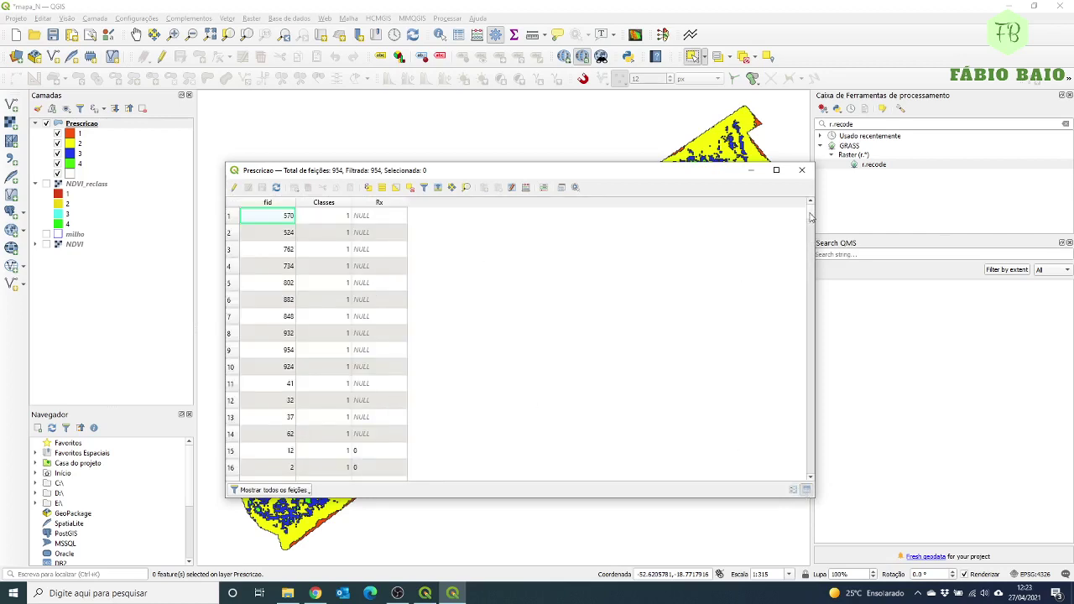
scroll(810, 218, down, 1)
scroll(810, 217, up, 1)
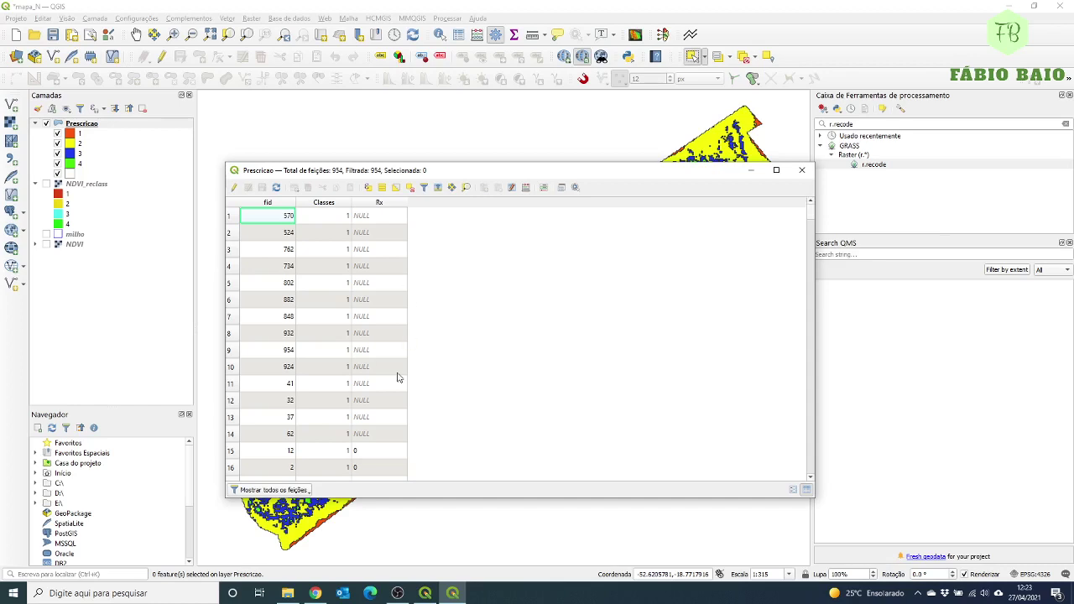
Try selecting the features by expression using only the value 1, and invert the resulting selection.
click(368, 190)
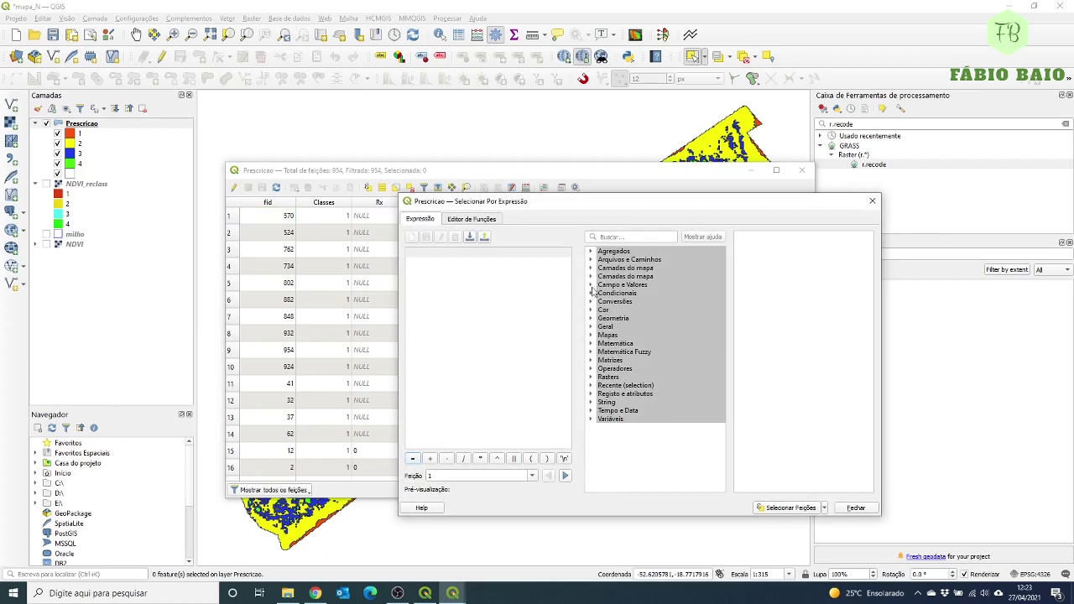
click(591, 287)
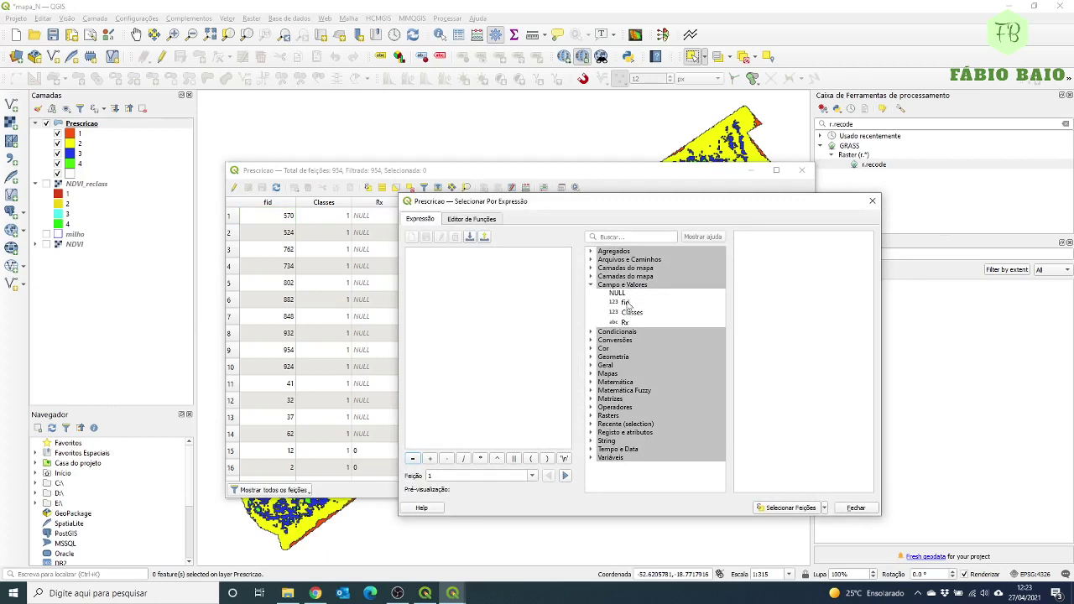
click(632, 313)
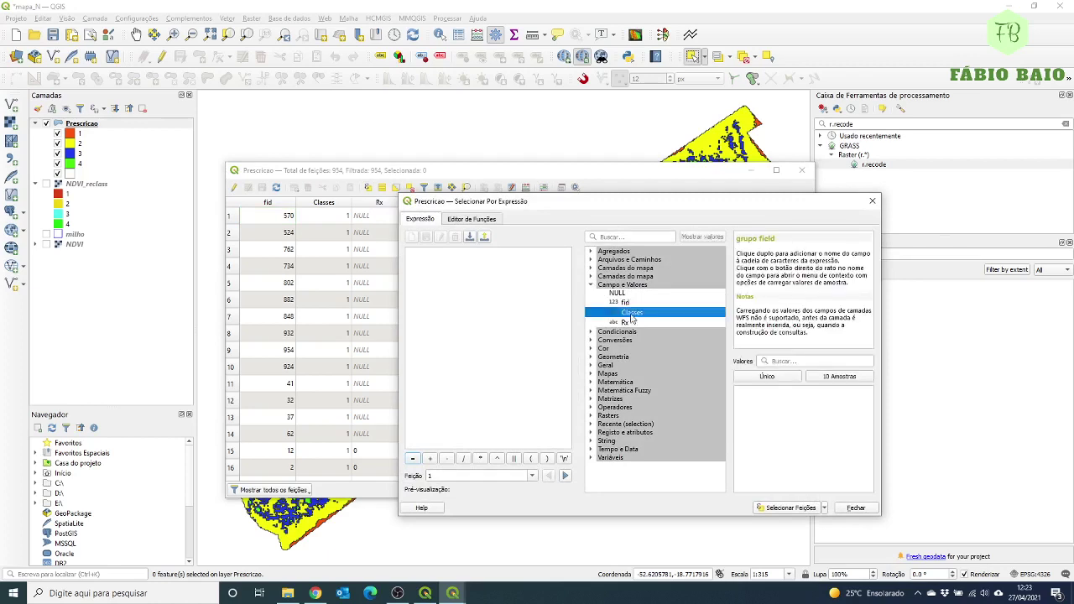
click(459, 270)
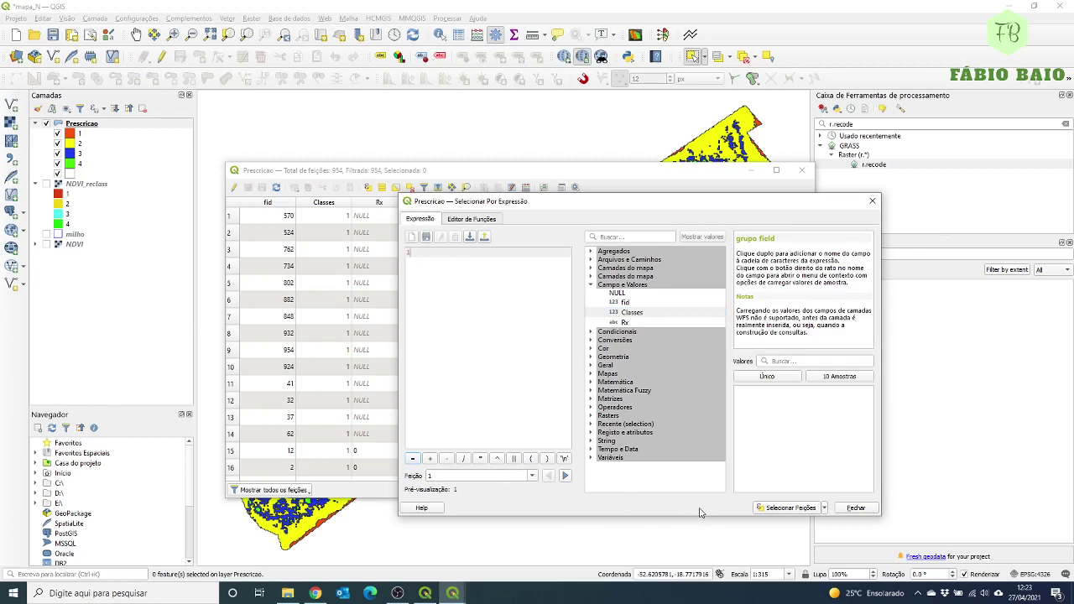
click(780, 508)
click(855, 508)
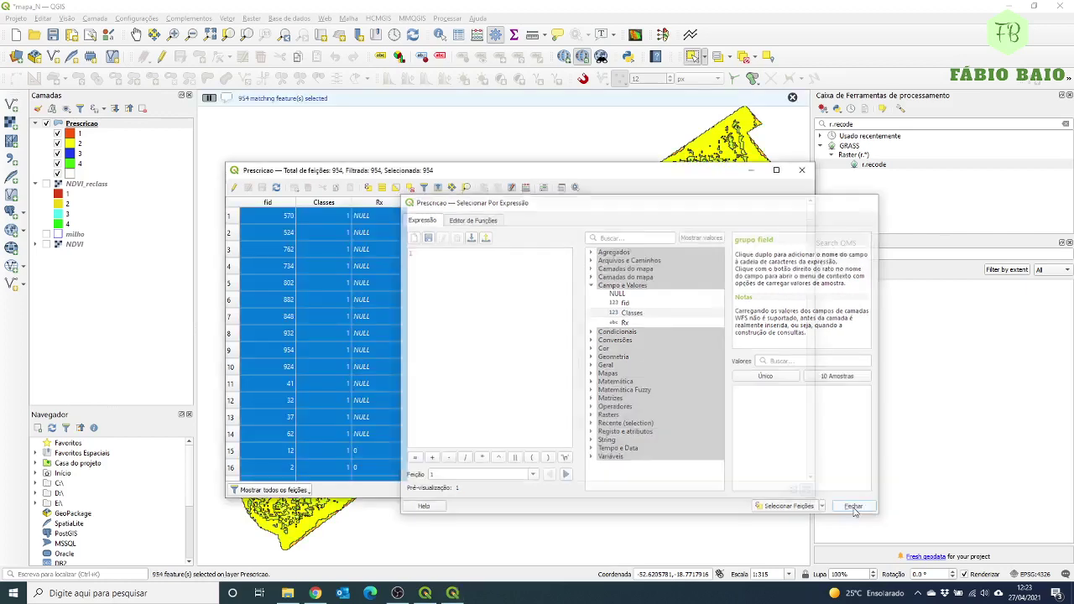
drag(810, 211, 793, 190)
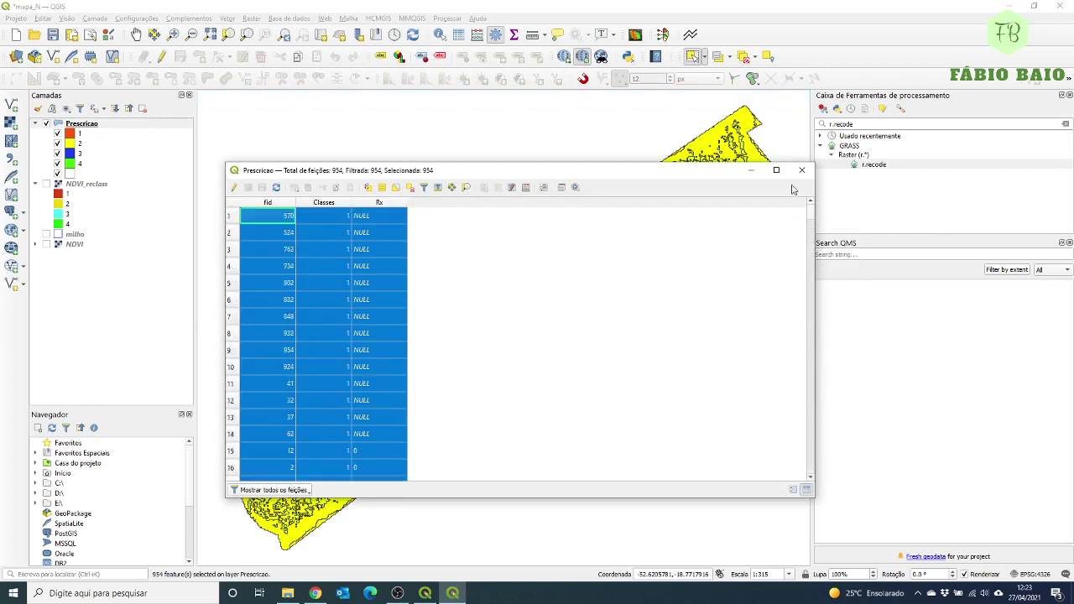
click(395, 188)
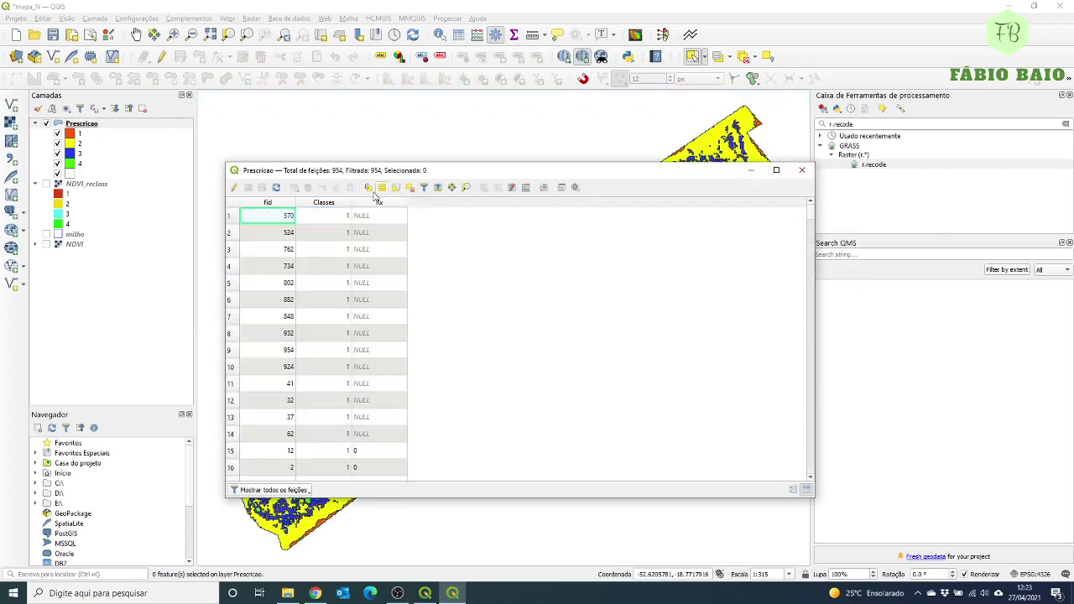
Select the class 1 features of the Prescricao layer with the expression "Classes" =1.
click(369, 189)
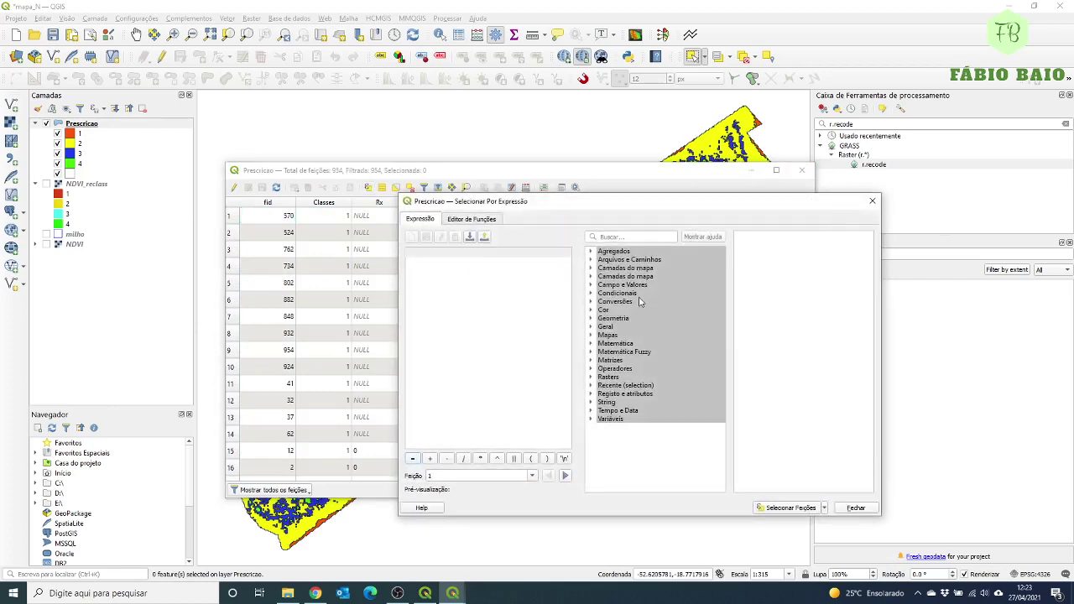
click(591, 285)
double_click(627, 313)
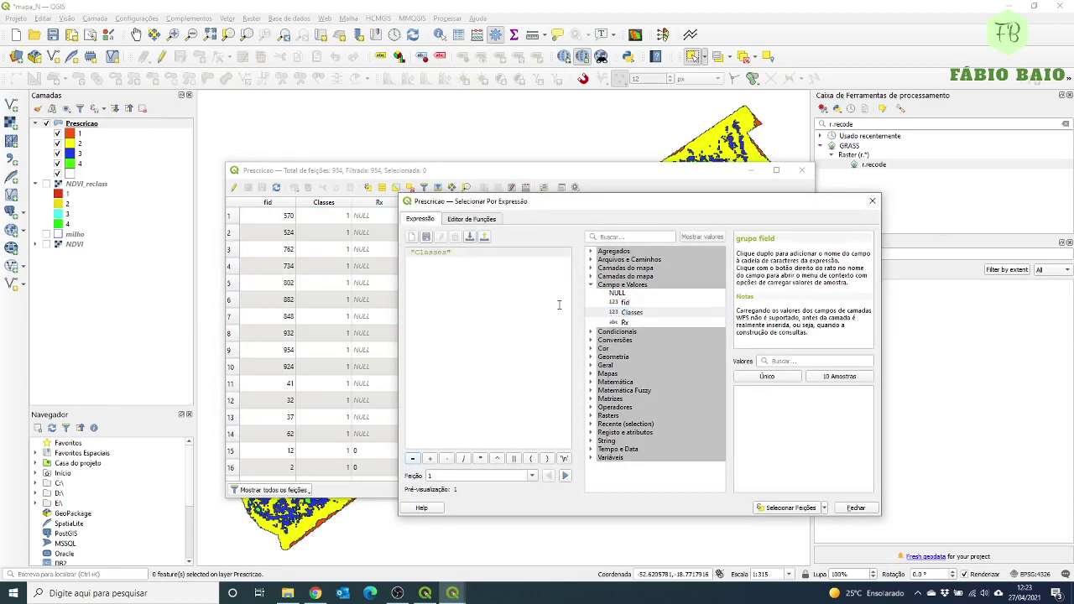
text(=1)
click(762, 509)
click(848, 509)
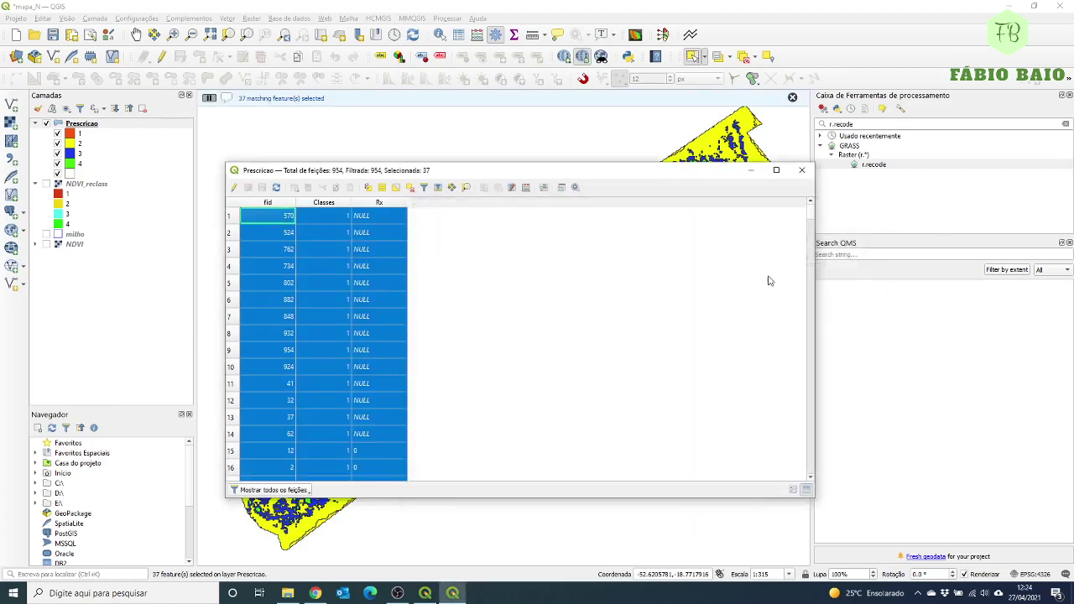
mouse_move(813, 217)
mouse_down()
mouse_move(808, 235)
mouse_move(810, 212)
mouse_up()
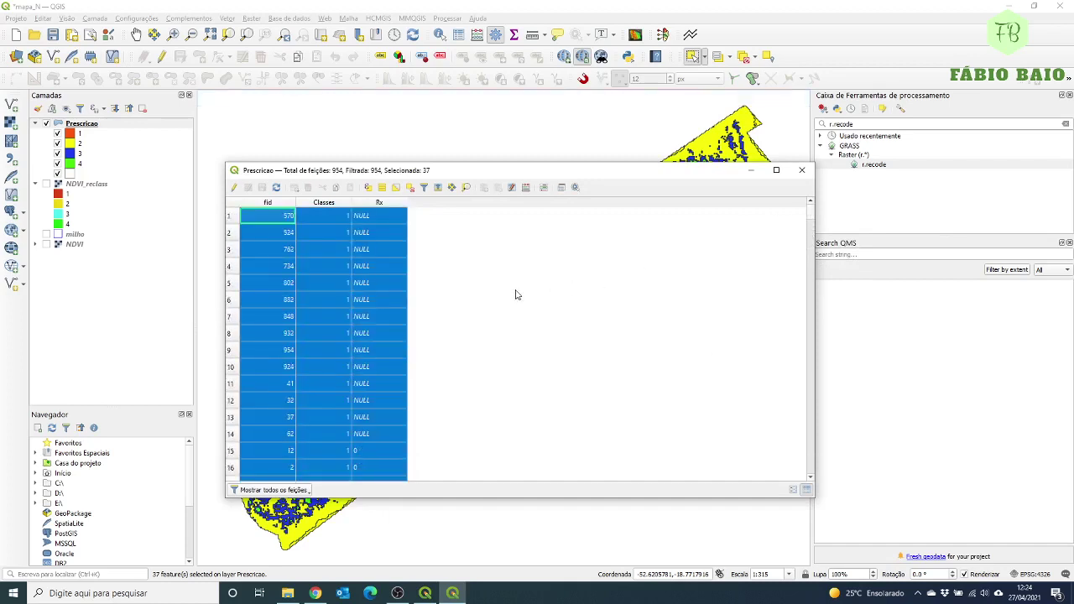
Enable editing and use the Field Calculator to update the existing Rx field to 0 for the selected class 1 features only.
click(234, 188)
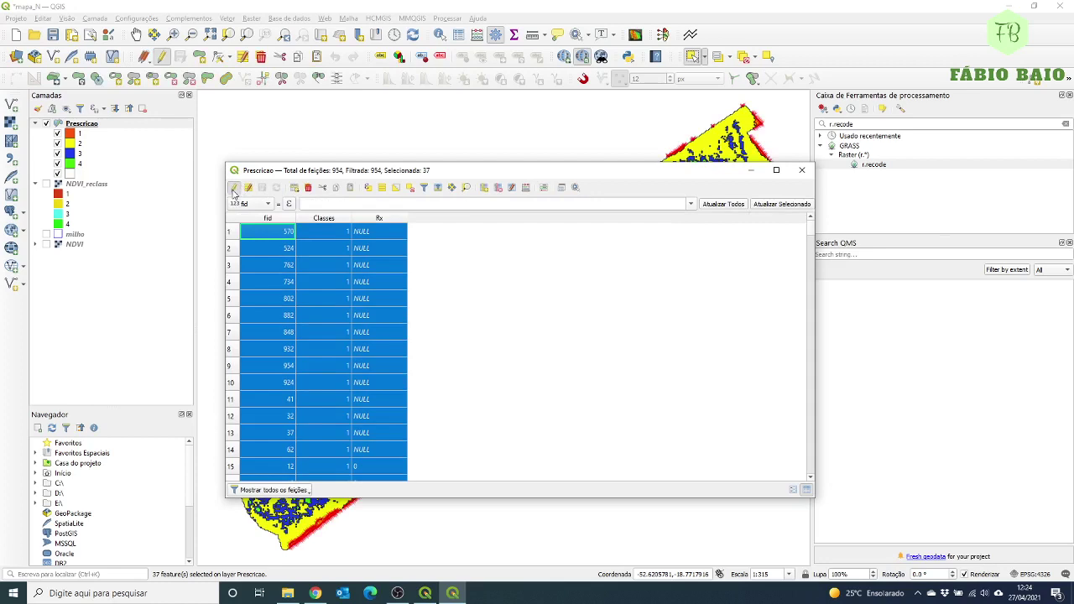
click(527, 192)
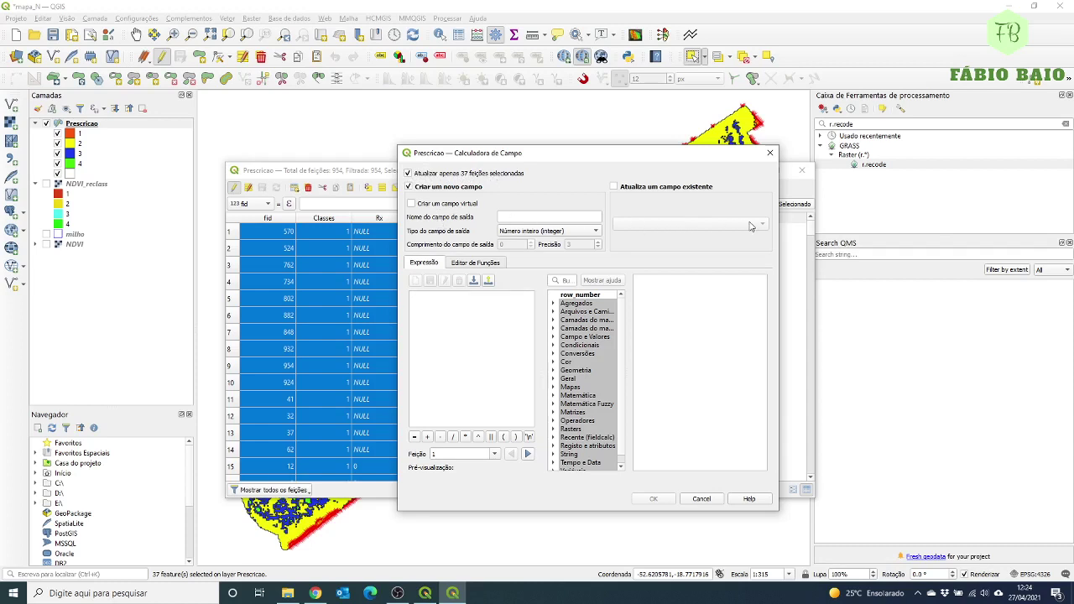
click(615, 186)
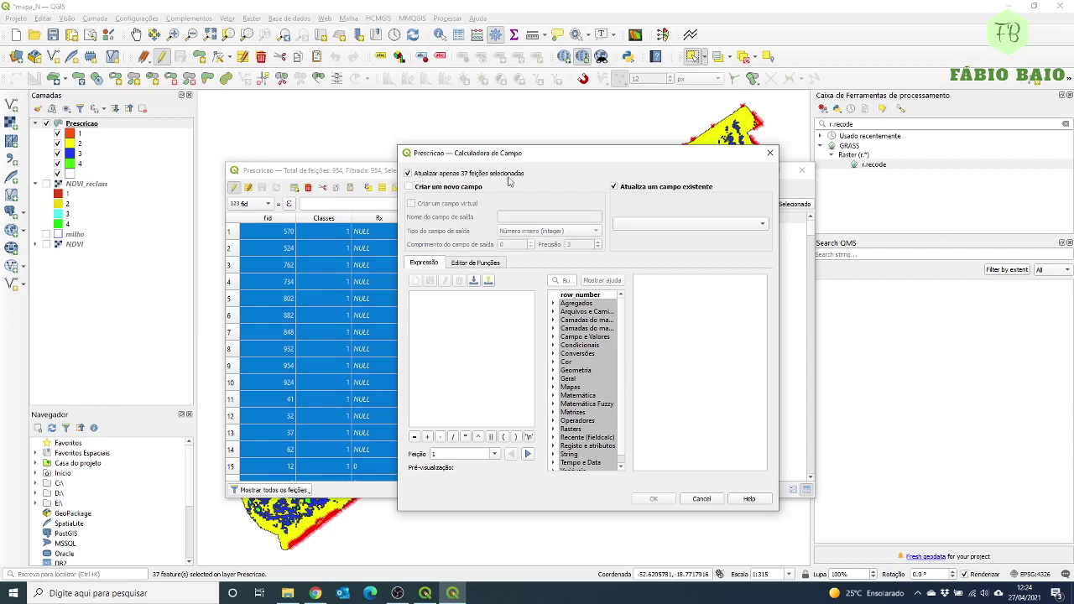
click(763, 225)
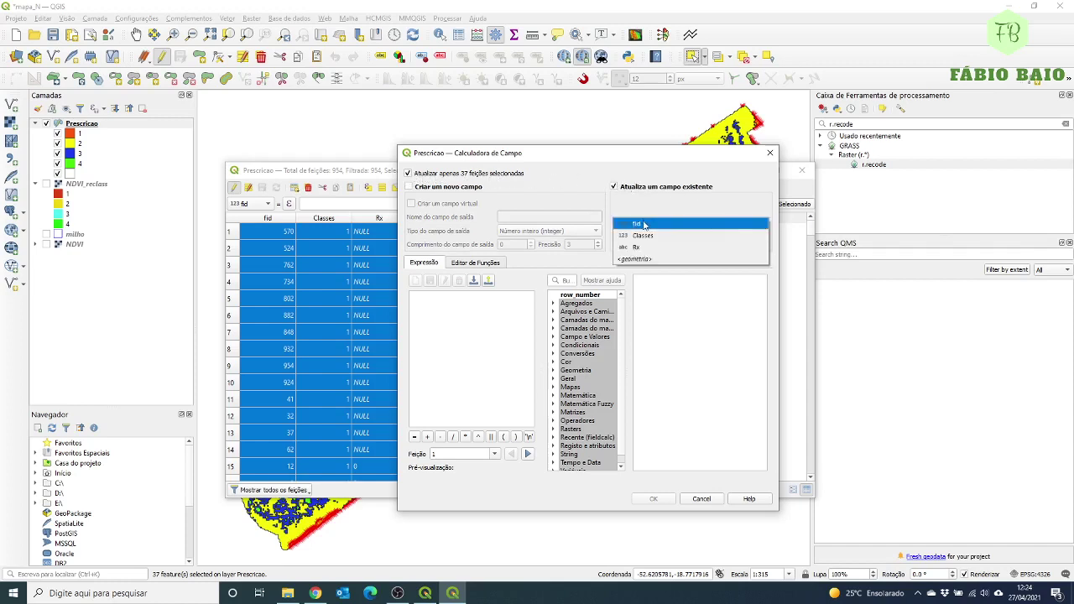
click(642, 247)
click(475, 310)
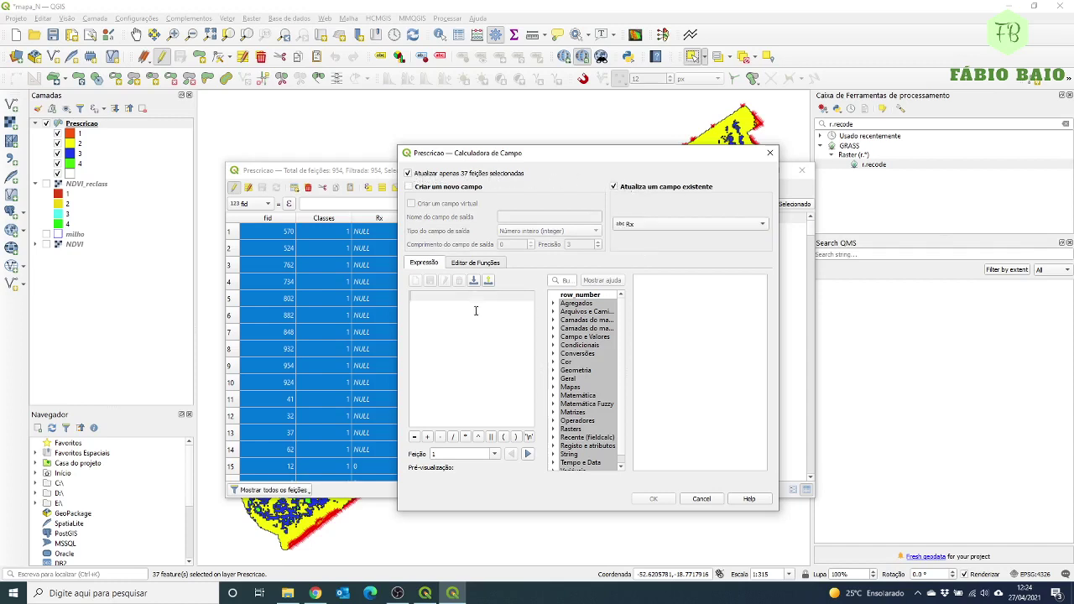
text(0)
click(654, 498)
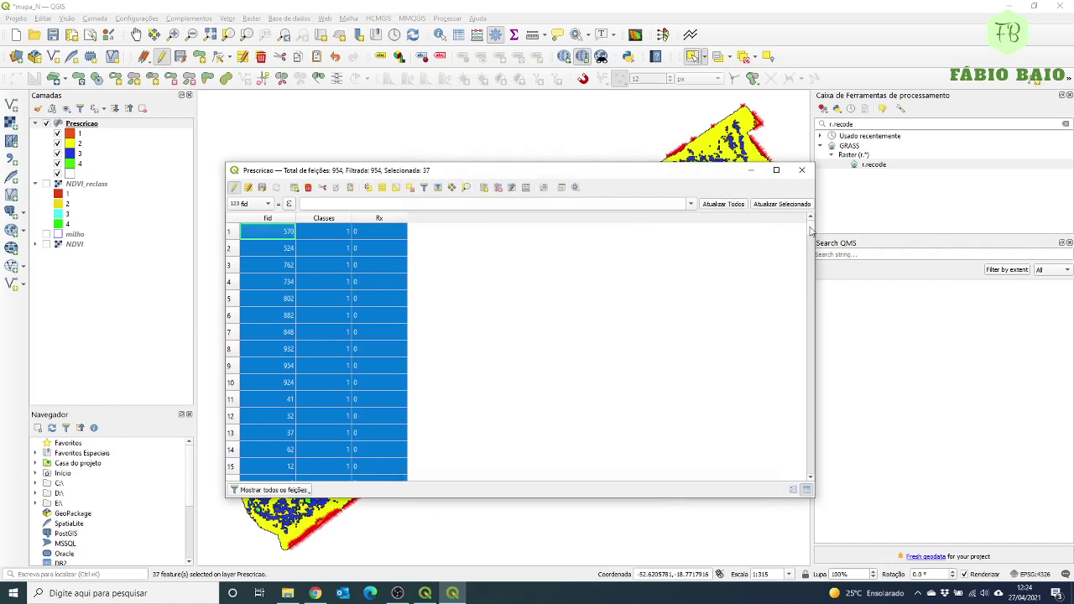
mouse_move(811, 227)
mouse_down()
mouse_move(804, 470)
mouse_move(794, 223)
mouse_up()
Select the class 2 features of the Prescricao layer with the expression "Classes" =2.
click(367, 188)
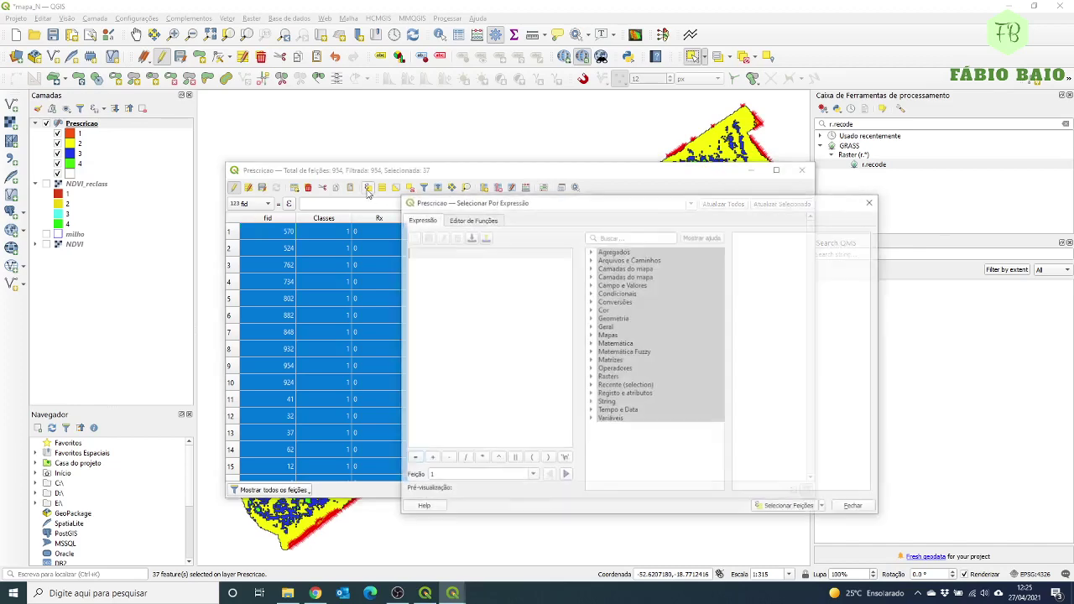
click(590, 284)
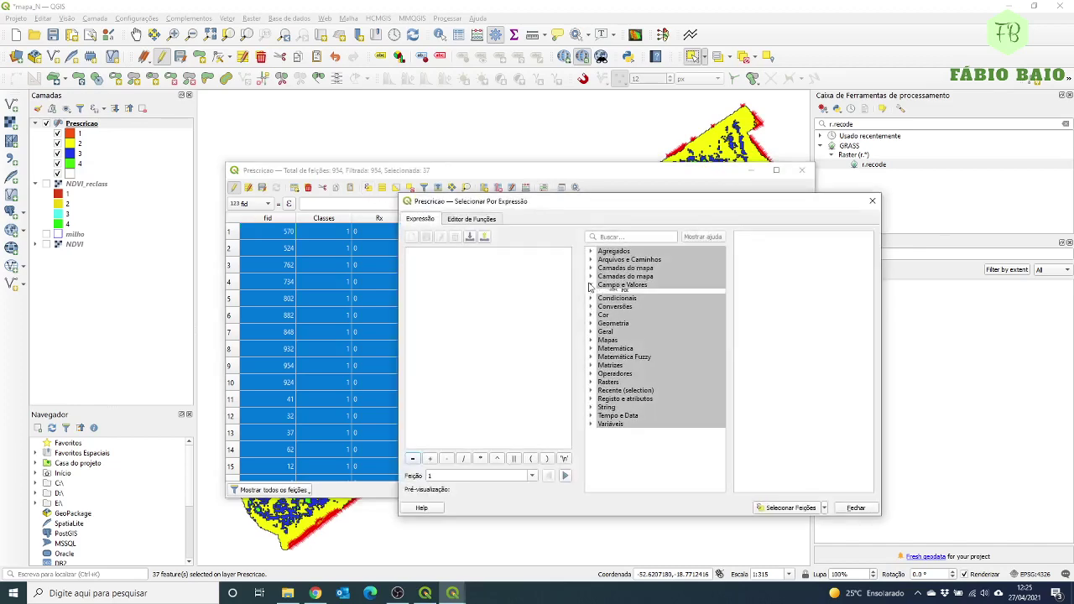
click(631, 313)
double_click(631, 316)
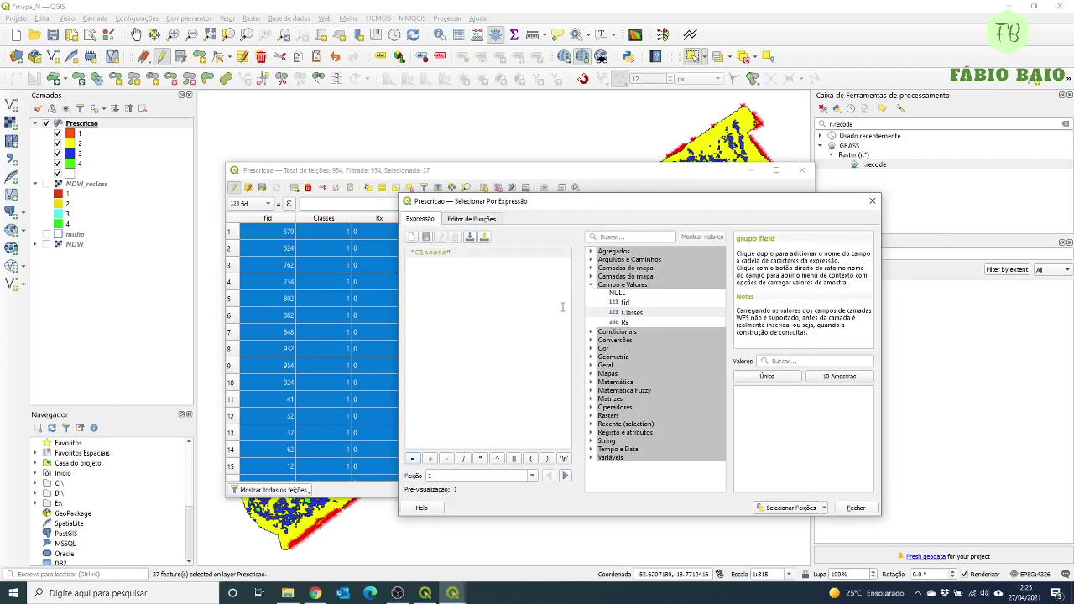
text(=2)
click(781, 509)
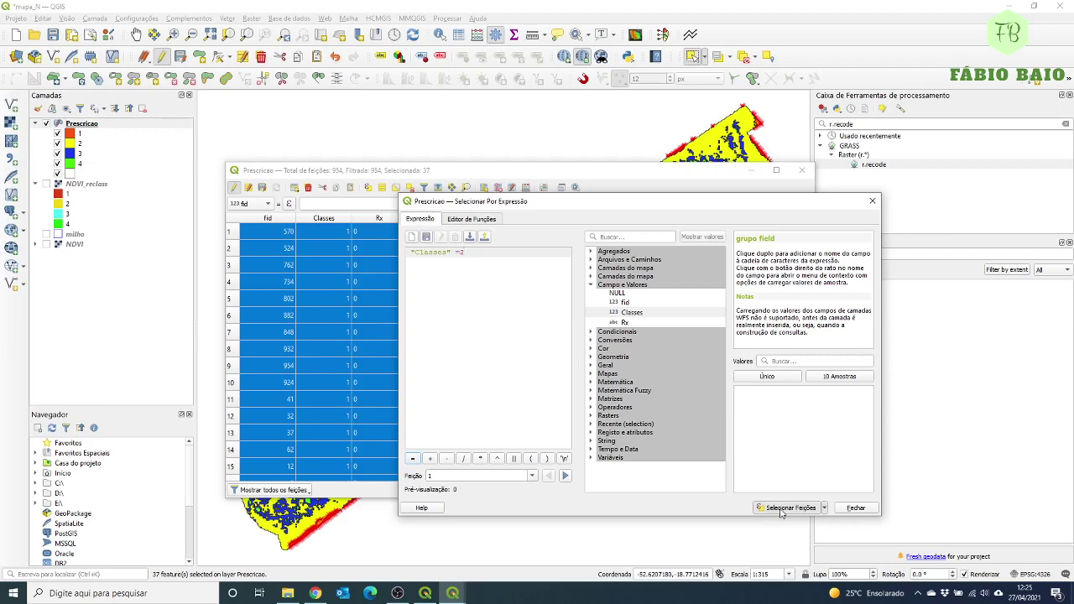
click(857, 508)
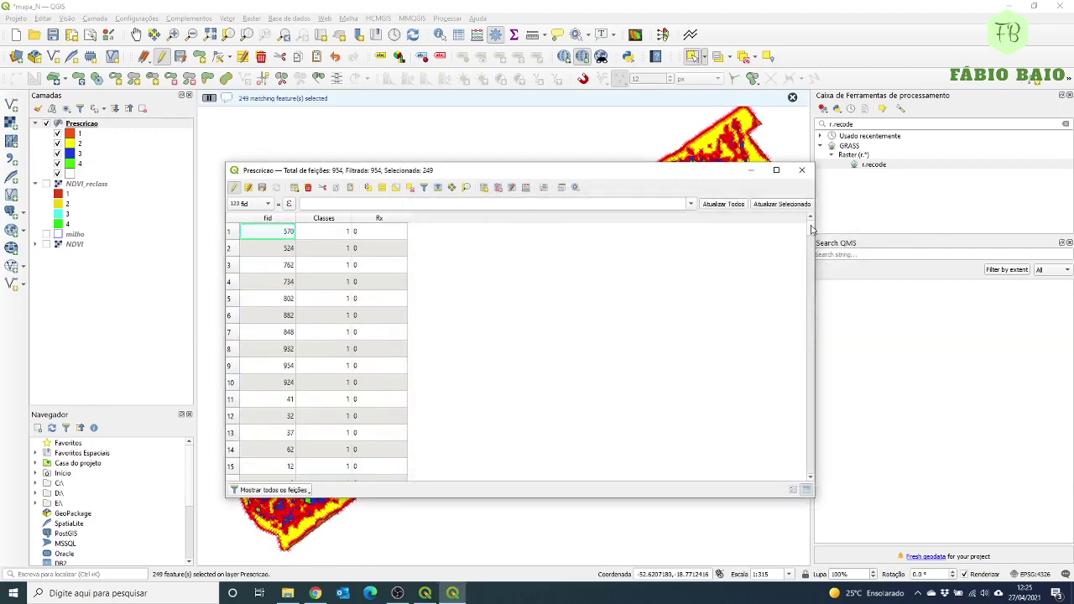
drag(814, 230, 812, 357)
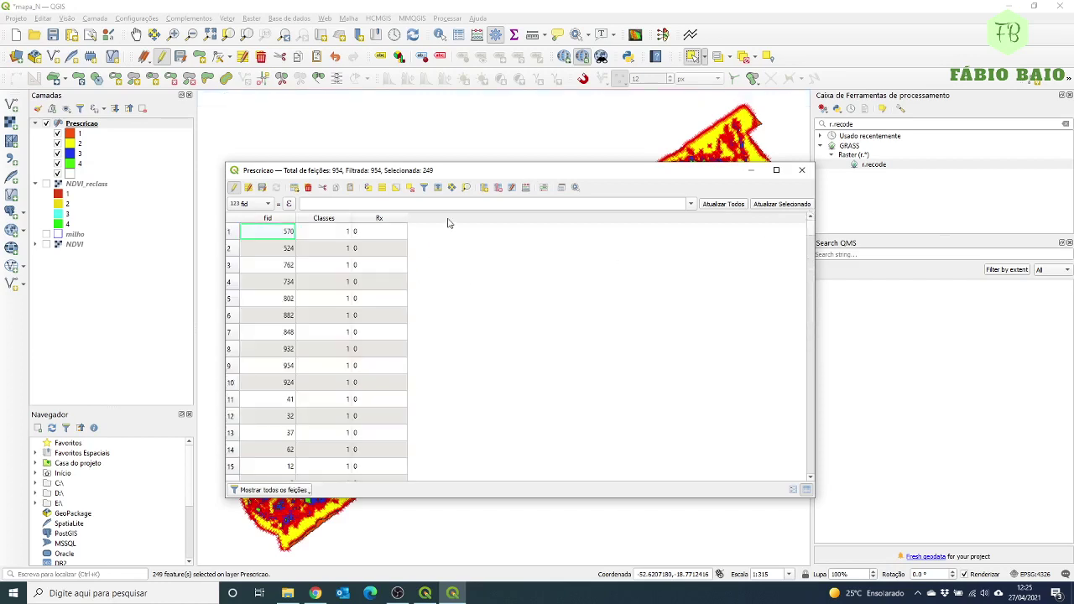
Set up the Field Calculator to update the existing Rx field of the selected class 2 features with the value 120.
click(525, 192)
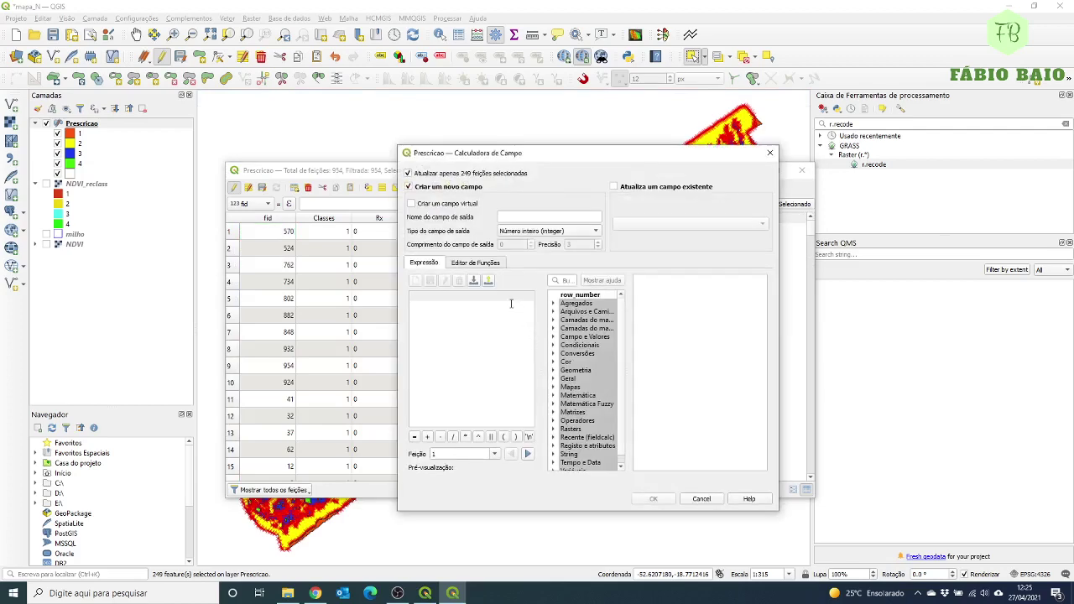
click(554, 336)
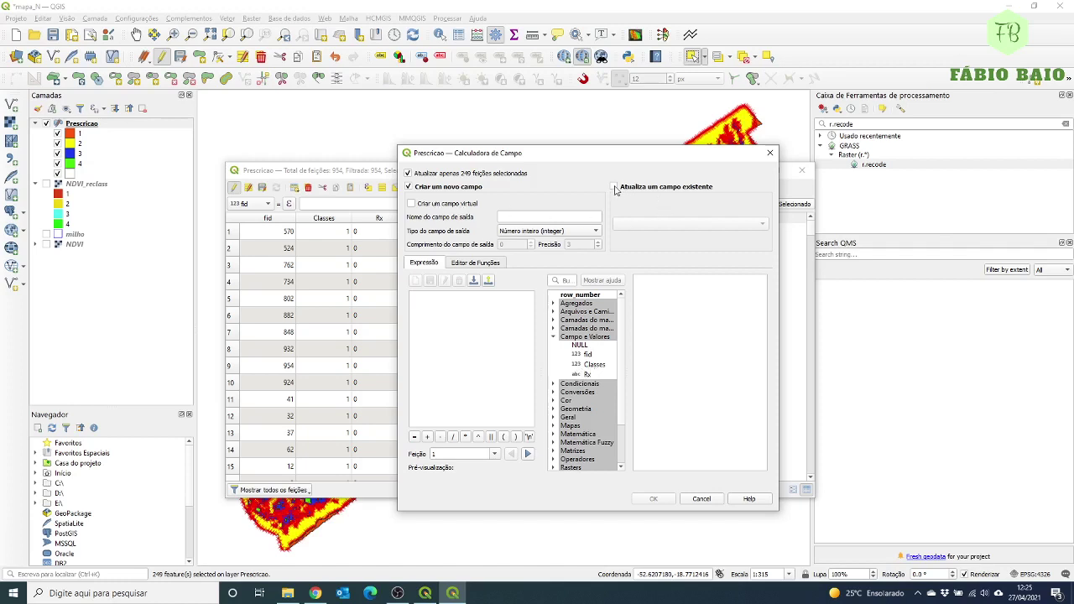
click(616, 190)
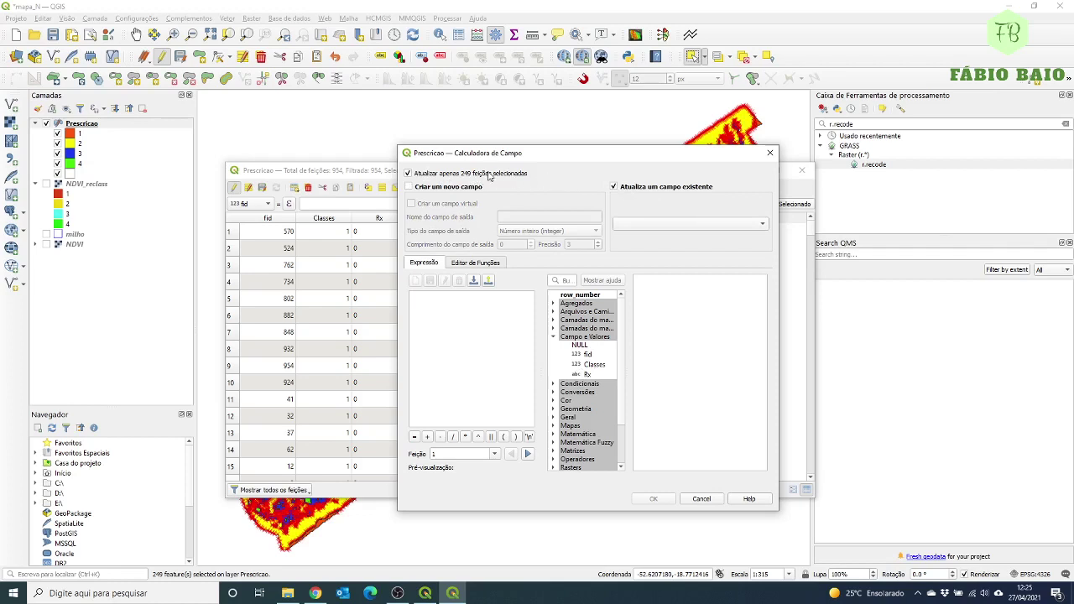
click(762, 228)
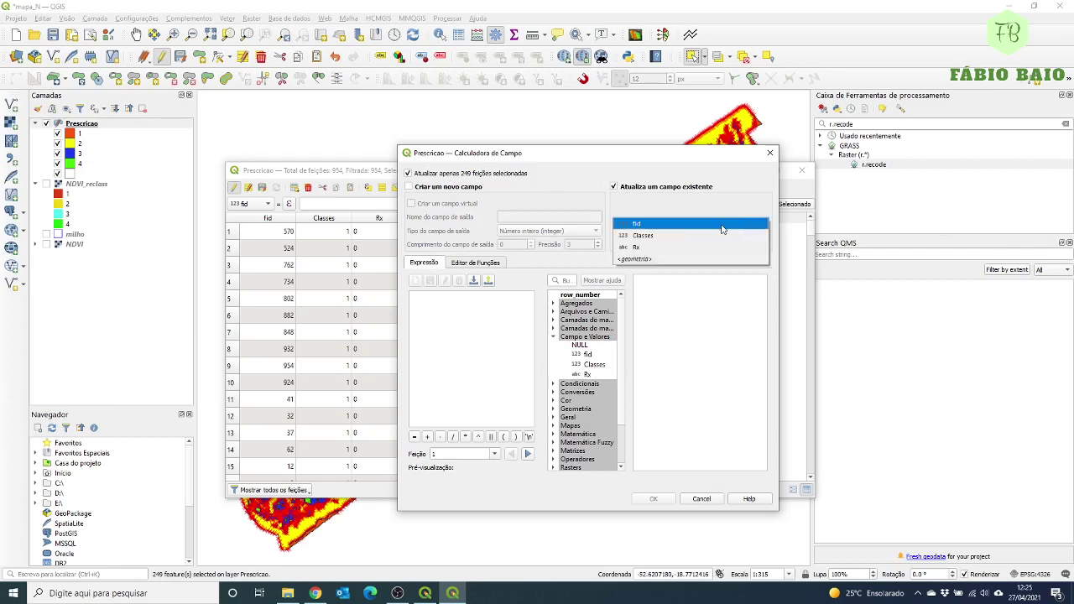
click(647, 248)
click(469, 308)
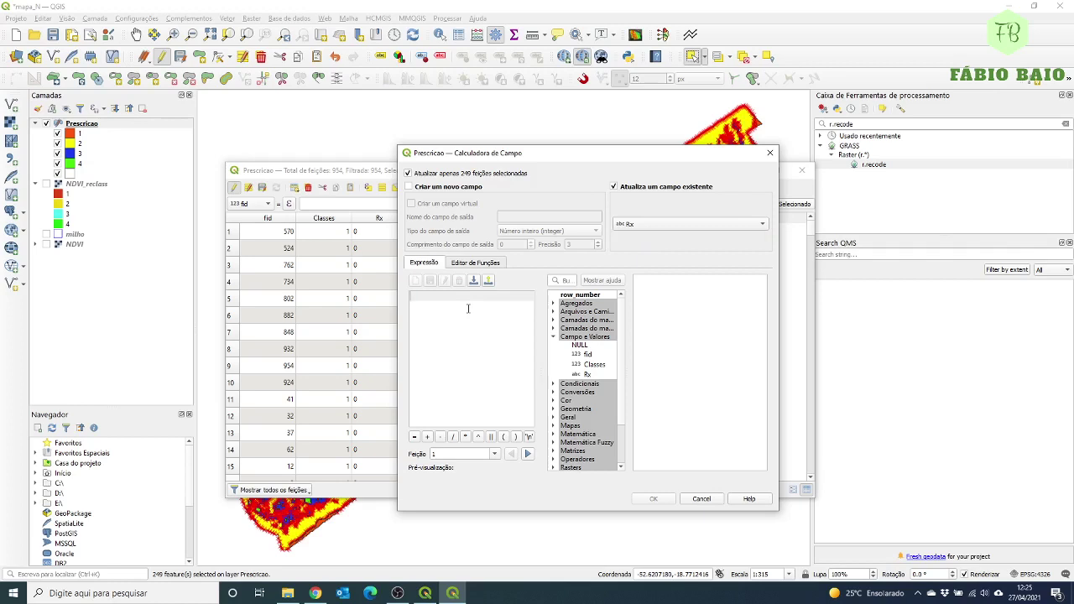
text(120)
Replace the calculator expression with a plain number, without the Classes field, and apply it to Rx of the selected features.
double_click(595, 365)
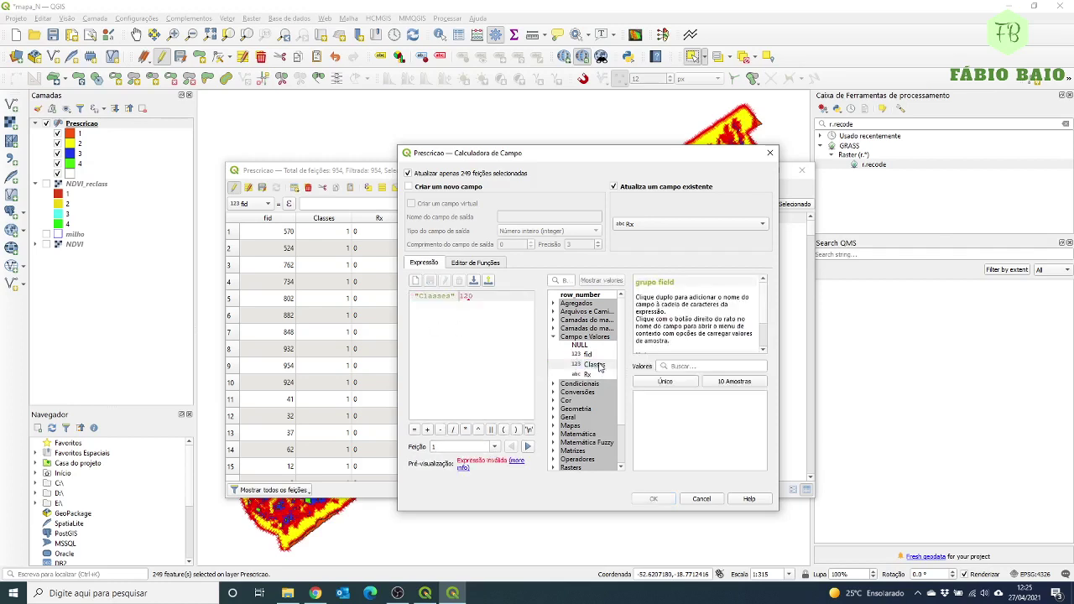
drag(493, 298, 432, 317)
key(BackSpace)
text(1)
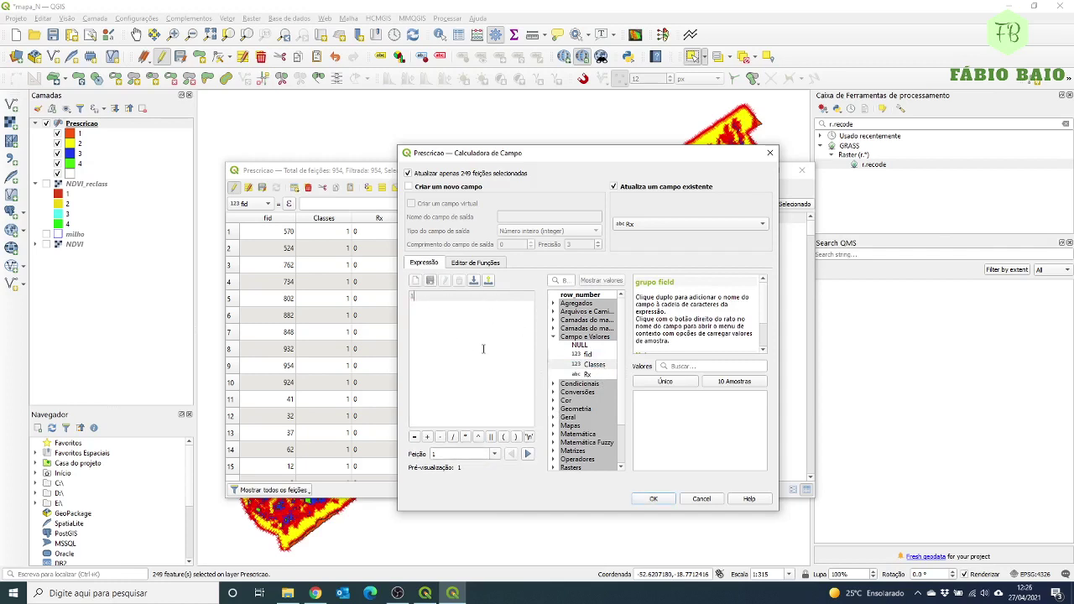
click(662, 501)
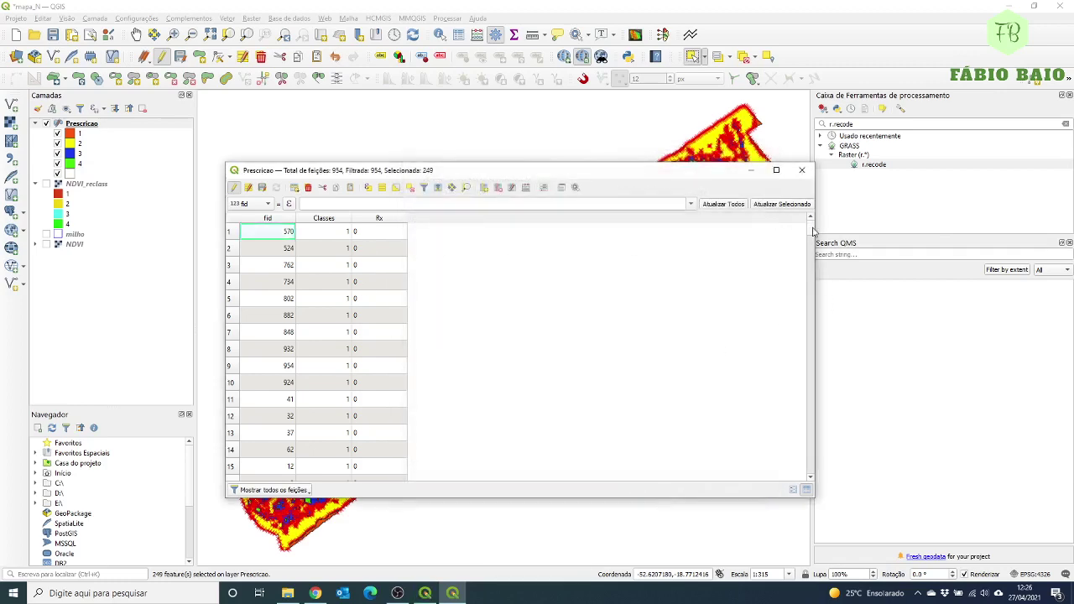
mouse_move(814, 233)
mouse_down()
mouse_move(810, 298)
mouse_move(808, 217)
mouse_up()
Select the class 3 features of the Prescricao layer with the expression "Classes" =3 and bring their rows into view.
click(369, 188)
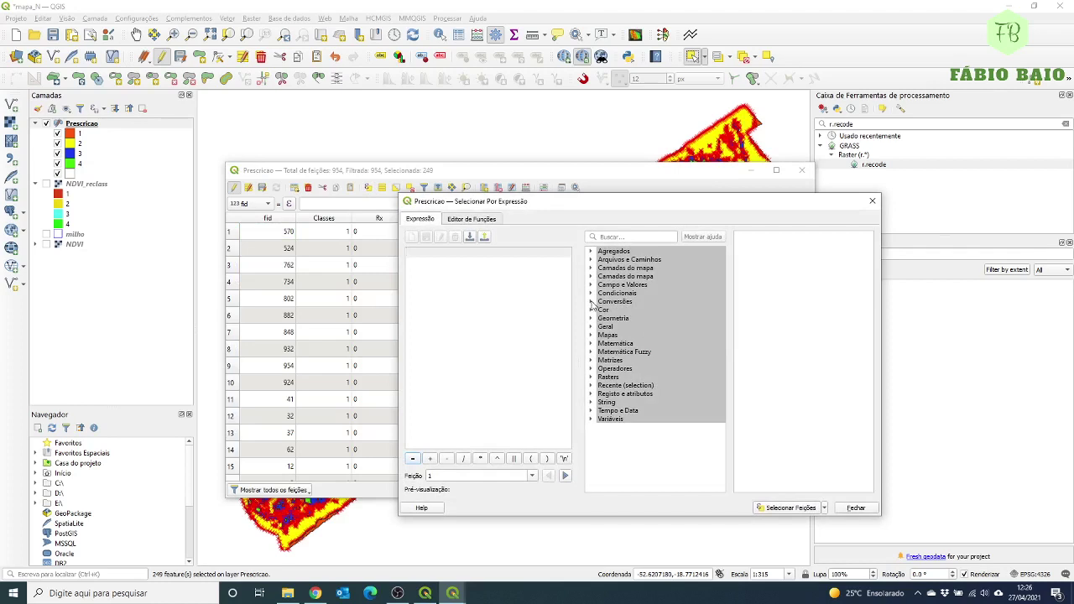
click(591, 285)
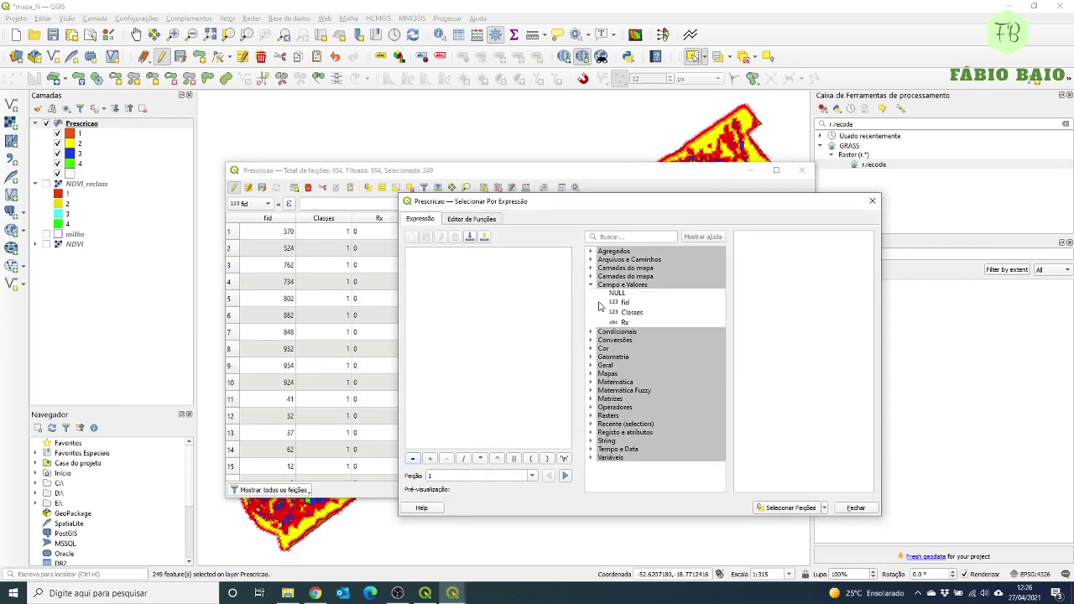
double_click(632, 313)
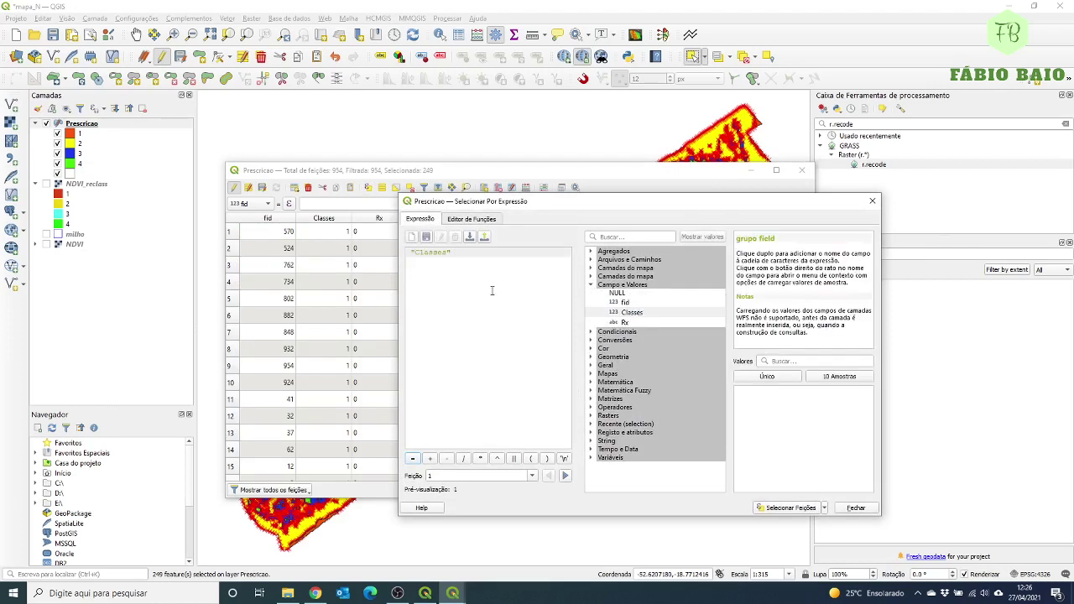
text(=3)
click(785, 508)
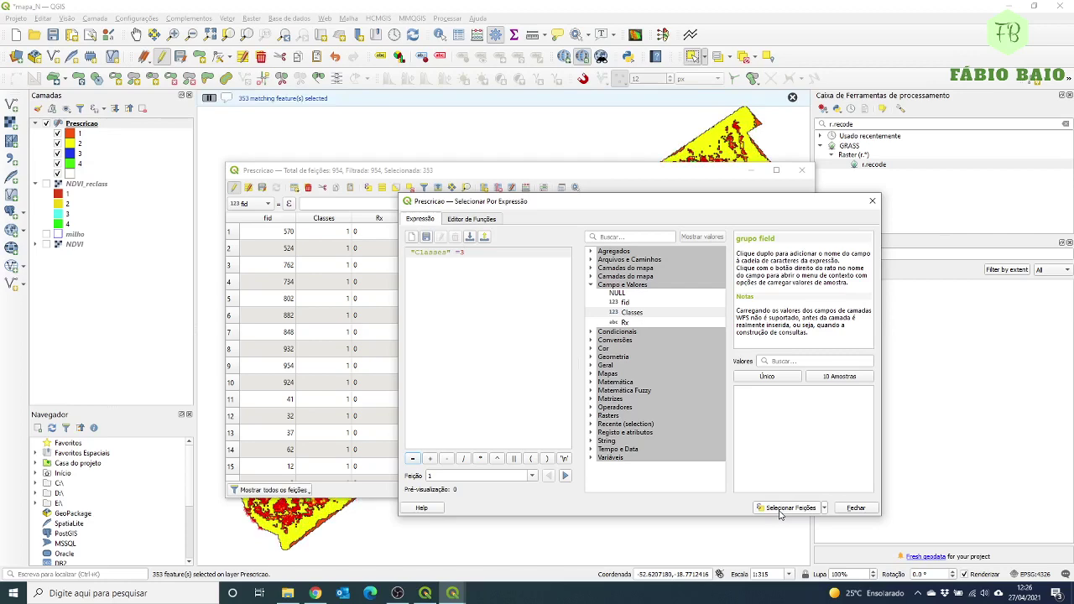
click(855, 508)
drag(813, 233, 800, 313)
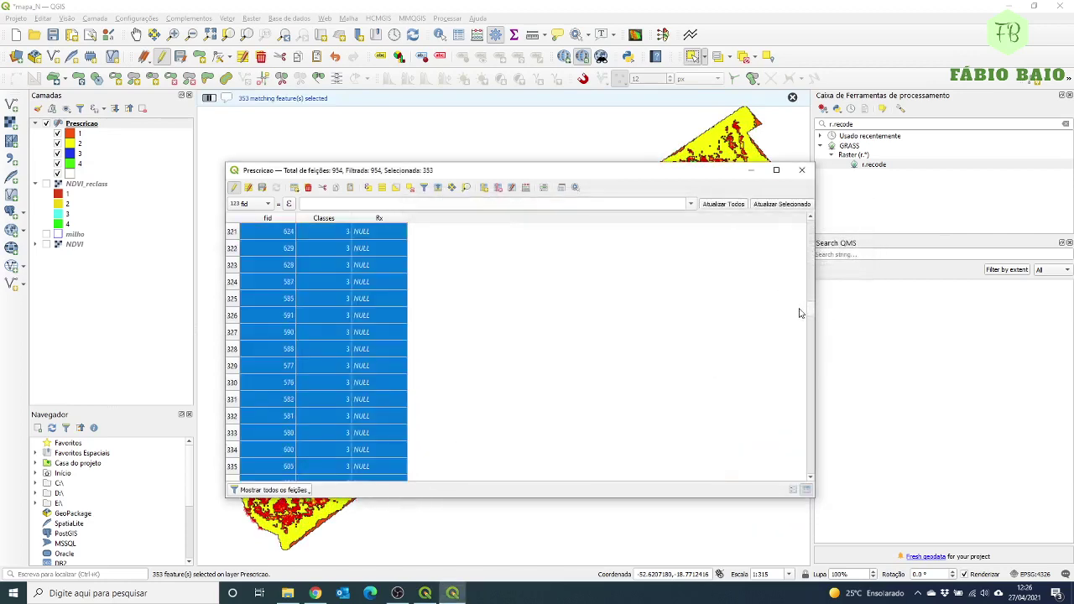
Use the Field Calculator to update the existing Rx field to 100 for the selected class 3 features only.
click(525, 188)
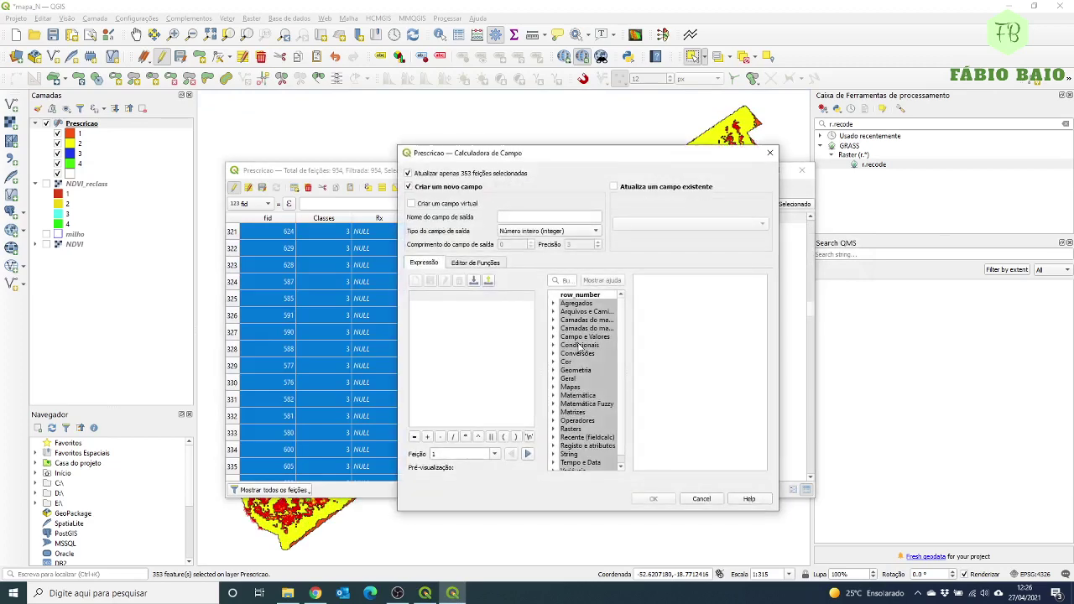
click(631, 186)
click(682, 225)
click(663, 245)
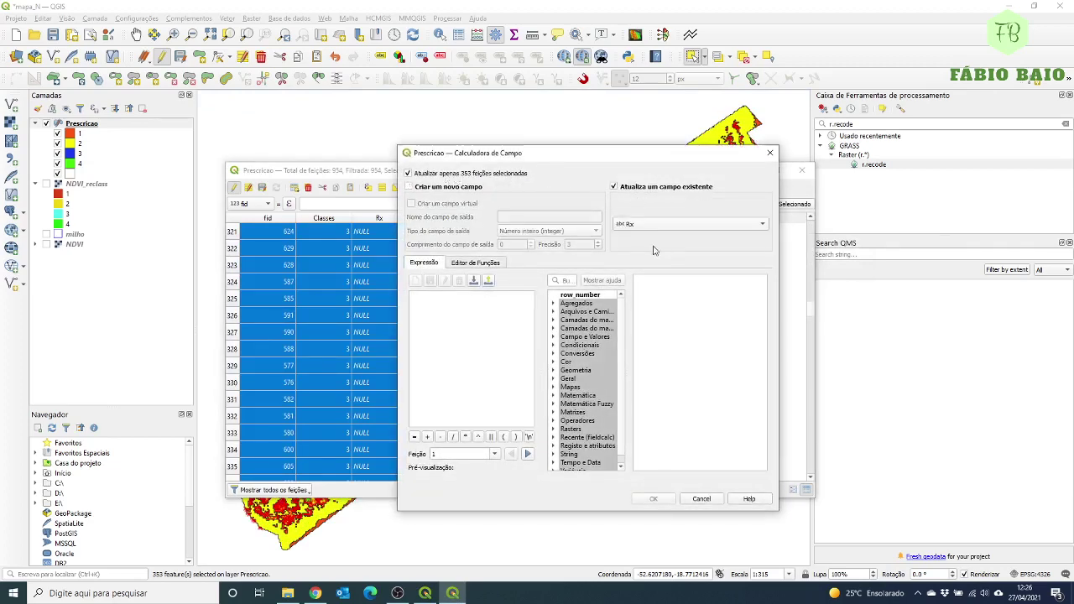
click(460, 316)
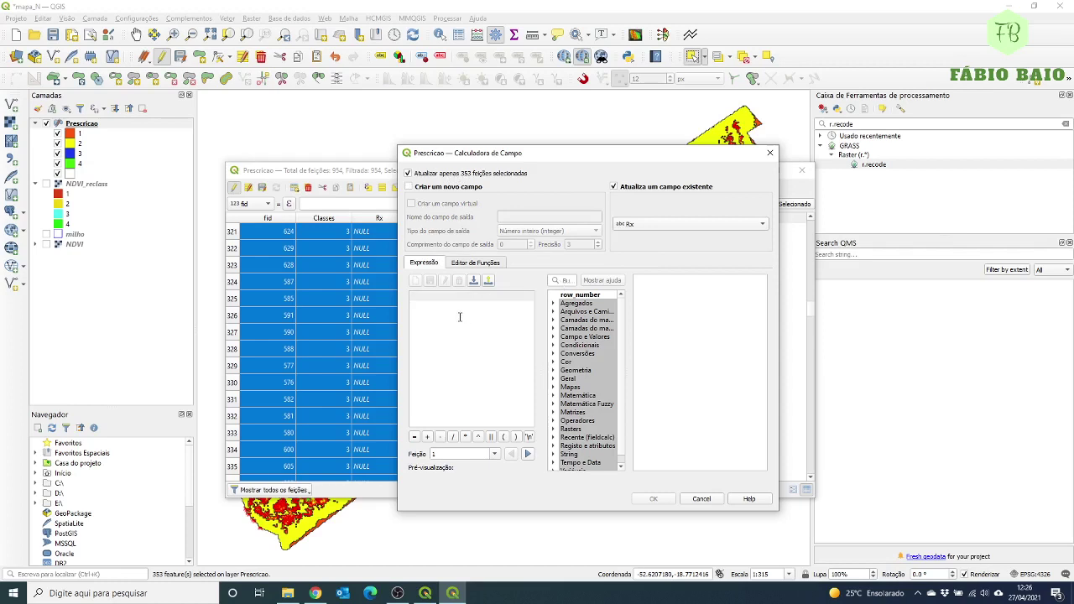
text(100)
click(660, 502)
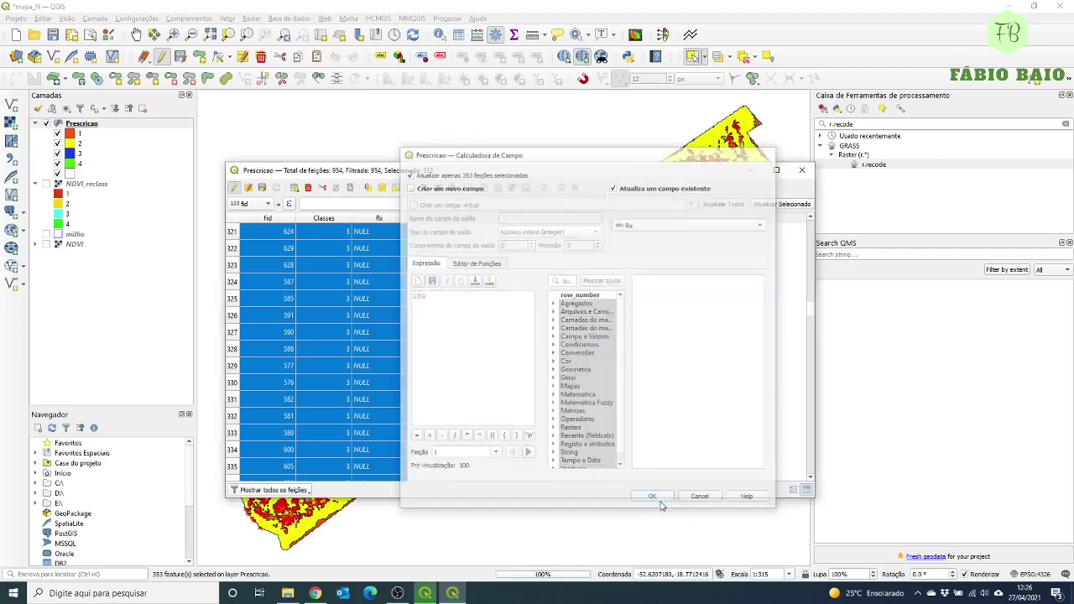
Select the class 4 features of the Prescricao layer with the expression "Classes" =4 and bring their rows into view.
click(369, 187)
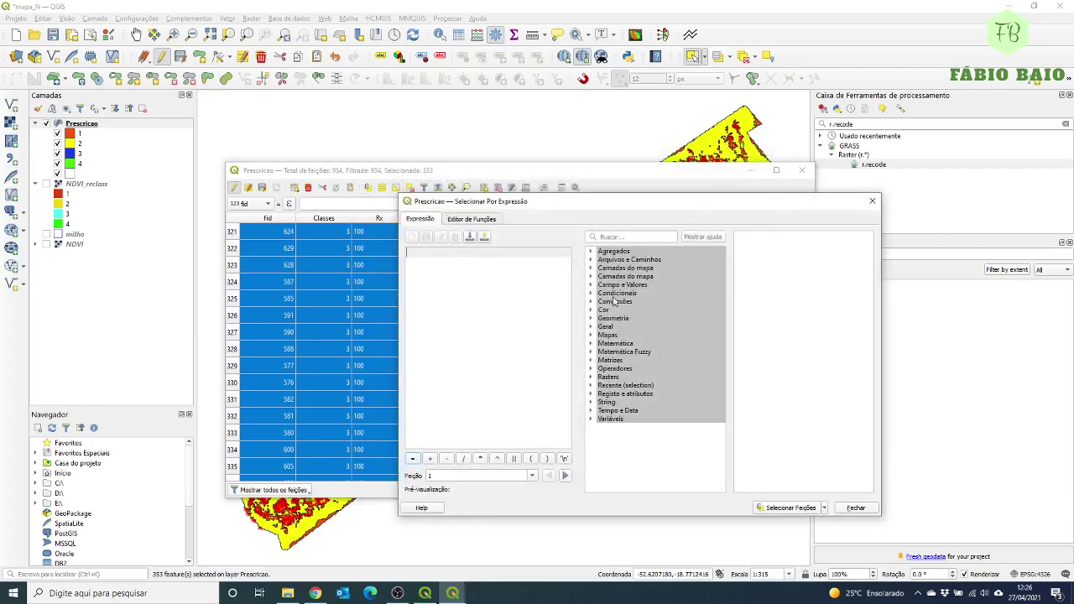
click(591, 284)
click(631, 315)
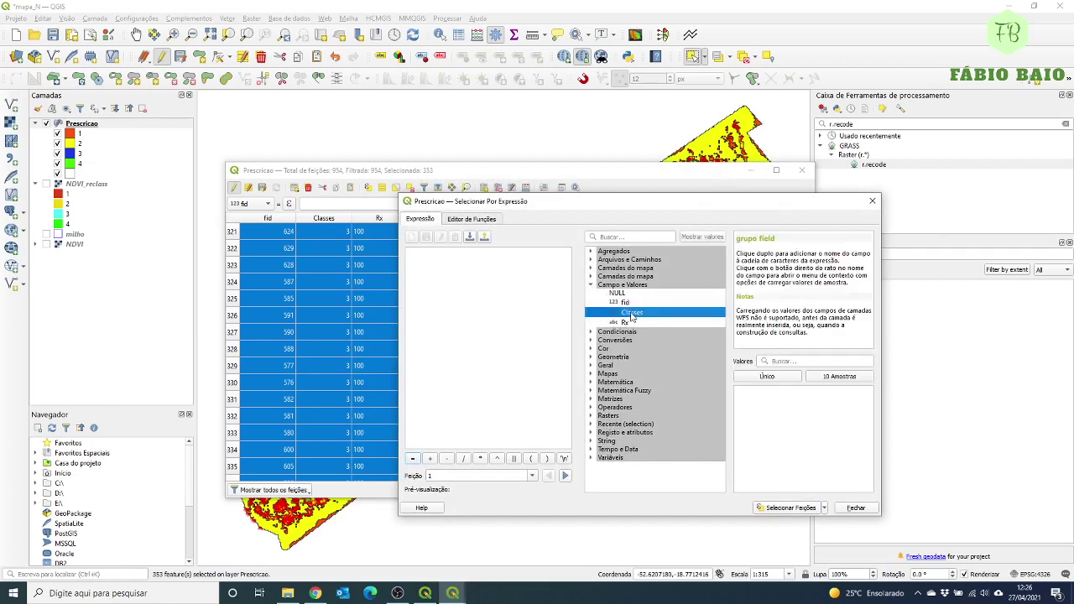
double_click(631, 315)
text(=)
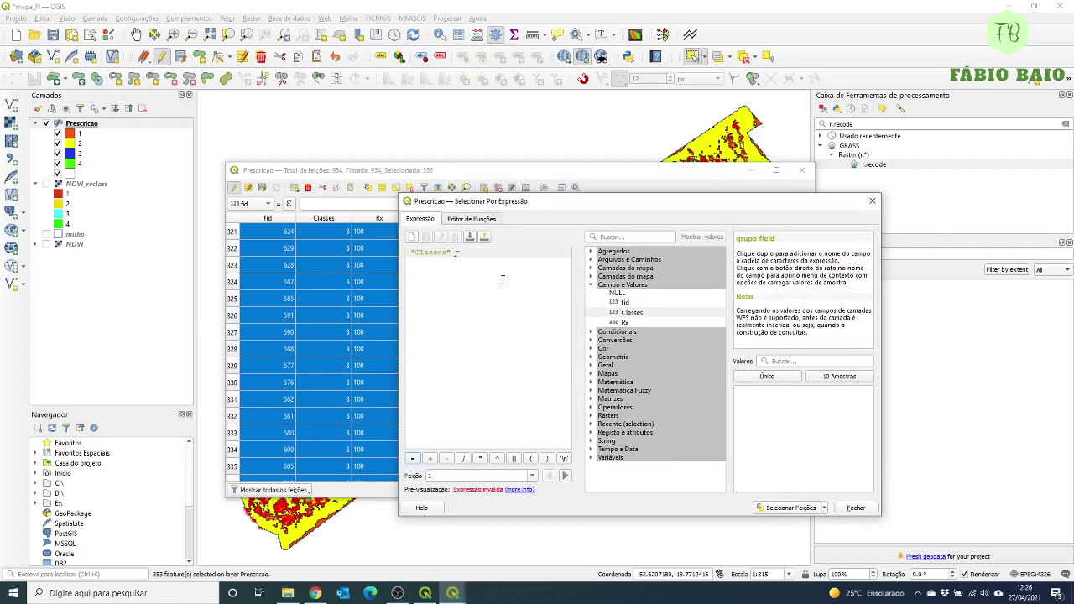
text(4)
click(785, 507)
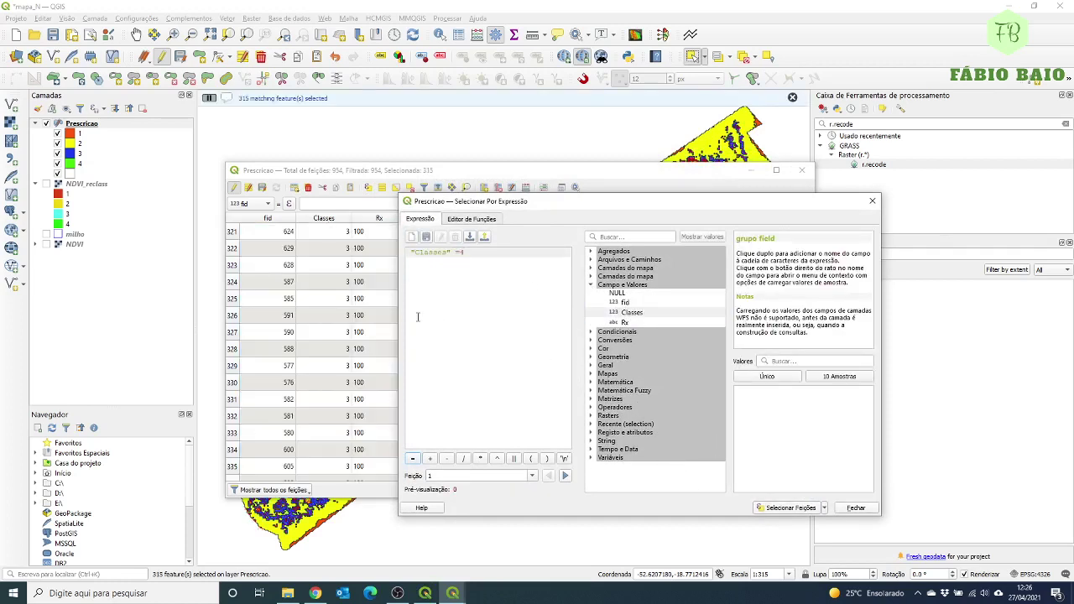
click(848, 507)
scroll(753, 271, down, 15)
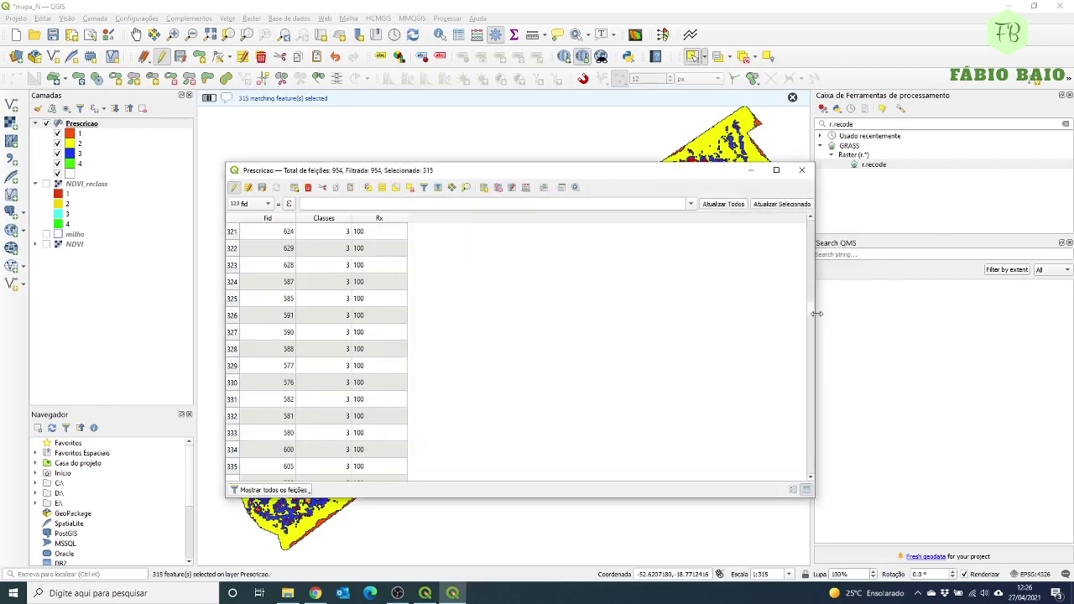
drag(808, 329, 805, 449)
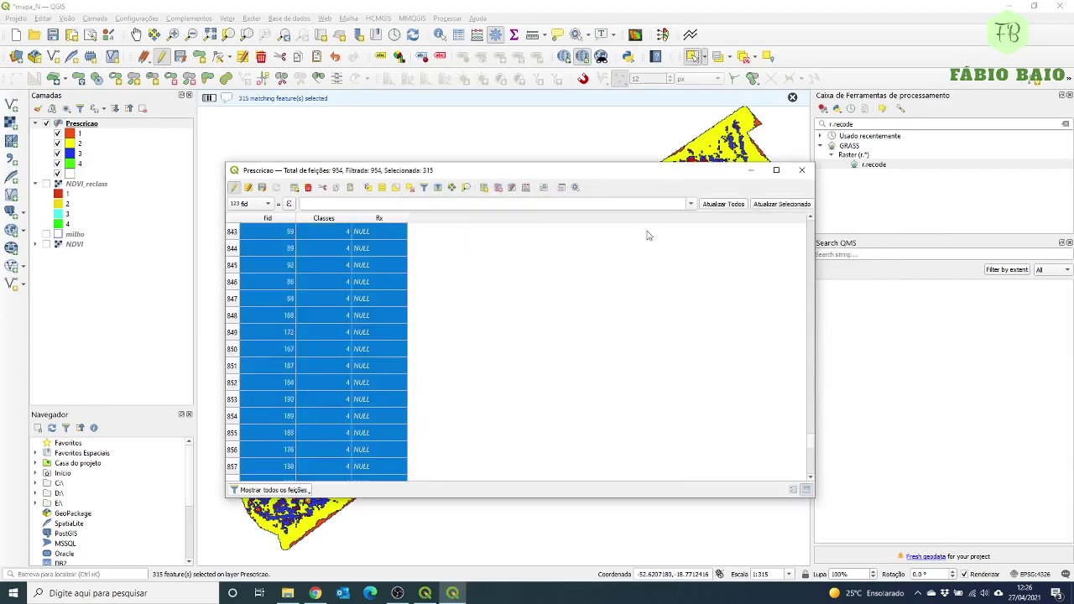
Use the Field Calculator to update the existing Rx field to 80 for the selected class 4 features only.
click(526, 188)
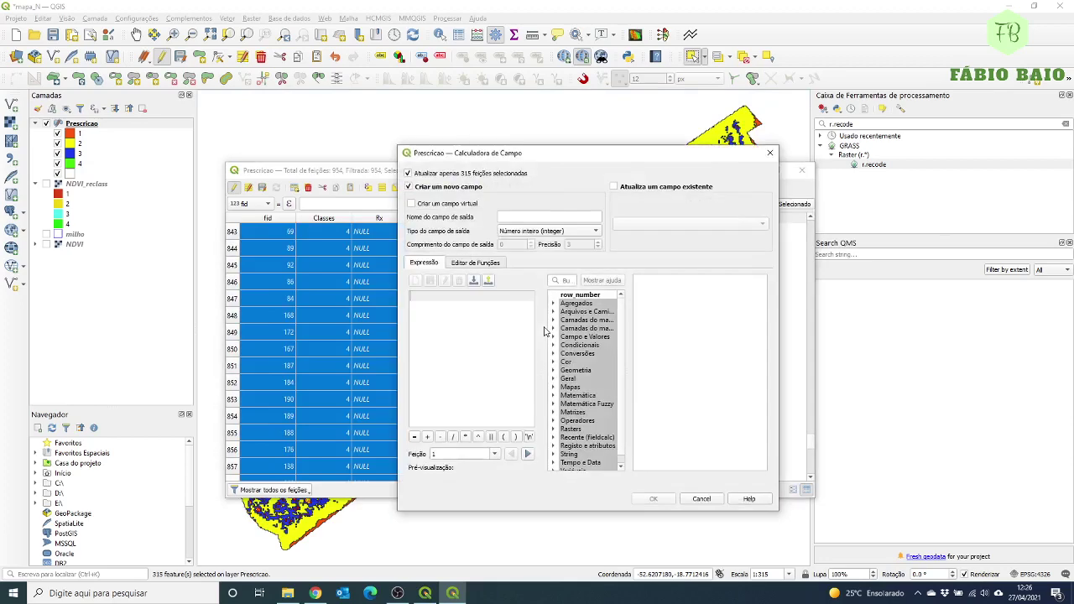
click(635, 186)
click(664, 224)
click(638, 243)
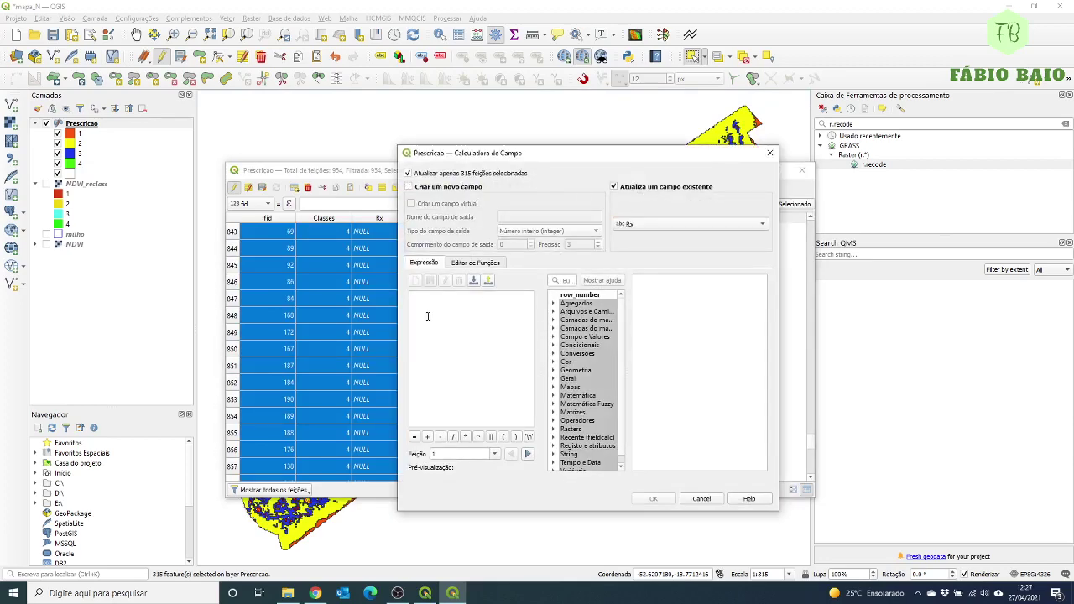
click(427, 317)
text(80)
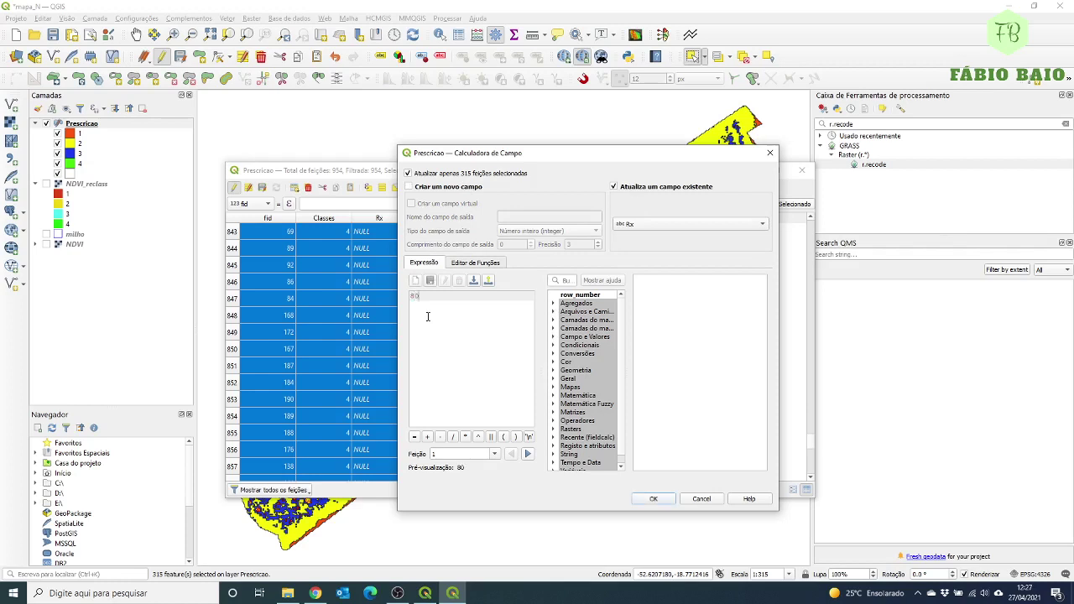
click(654, 500)
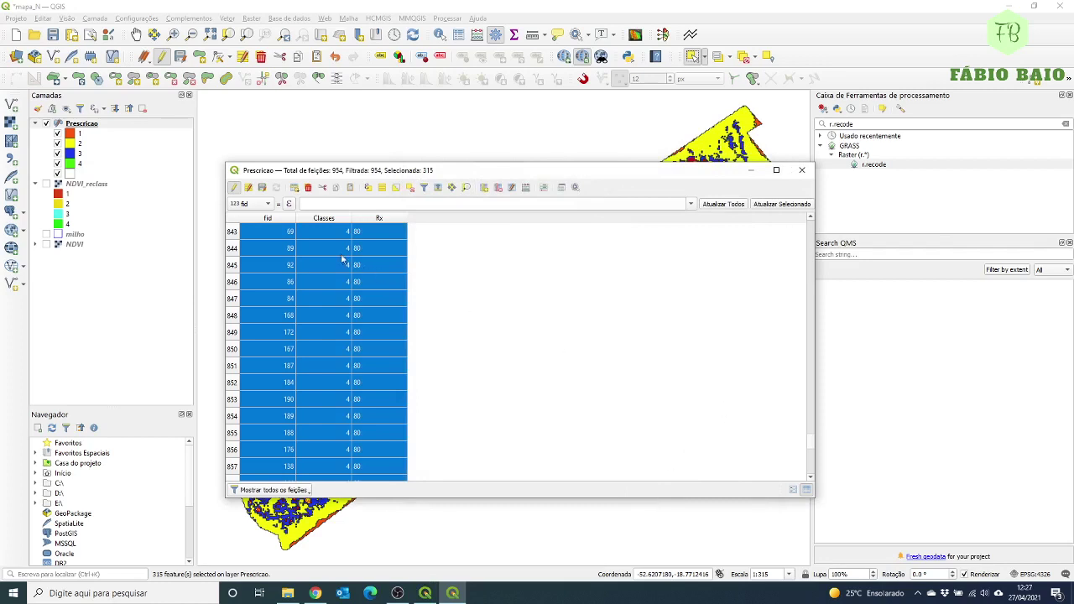
Stop editing the Prescricao layer, saving its changes, and close the attribute table.
click(234, 189)
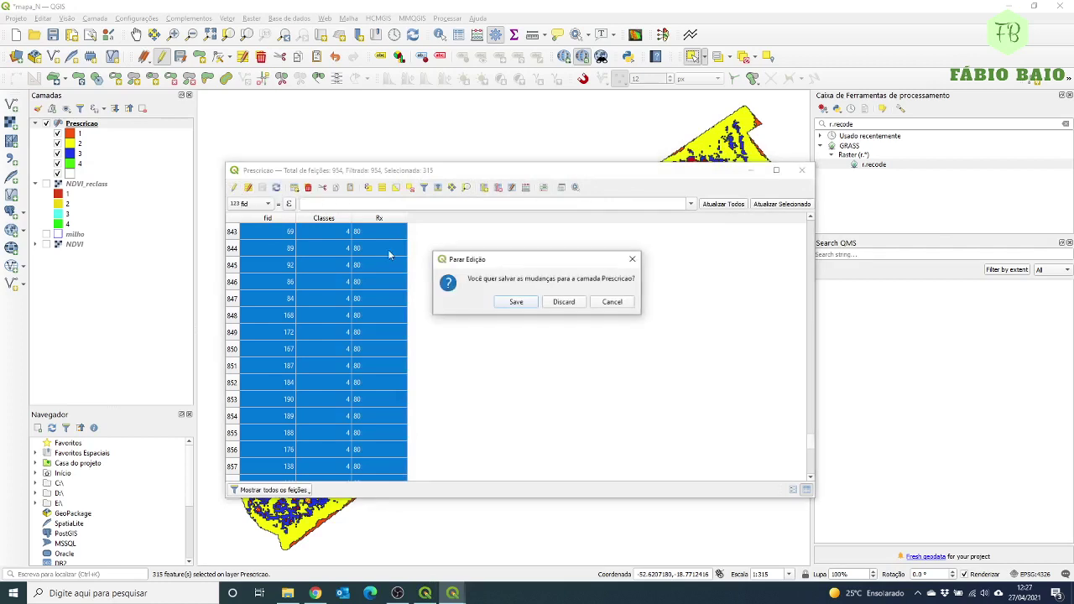
click(514, 302)
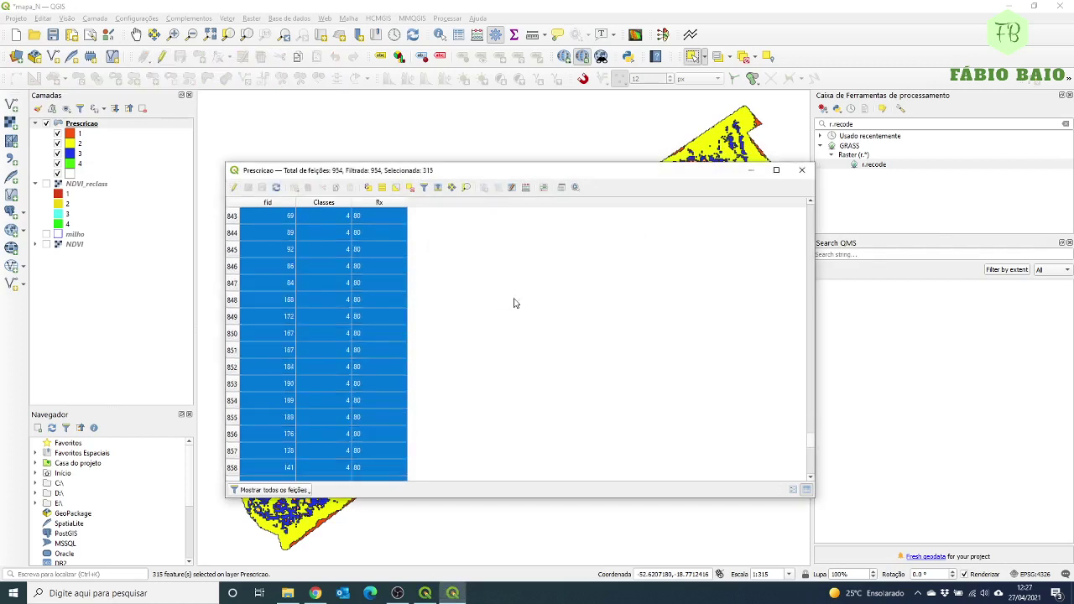
click(801, 170)
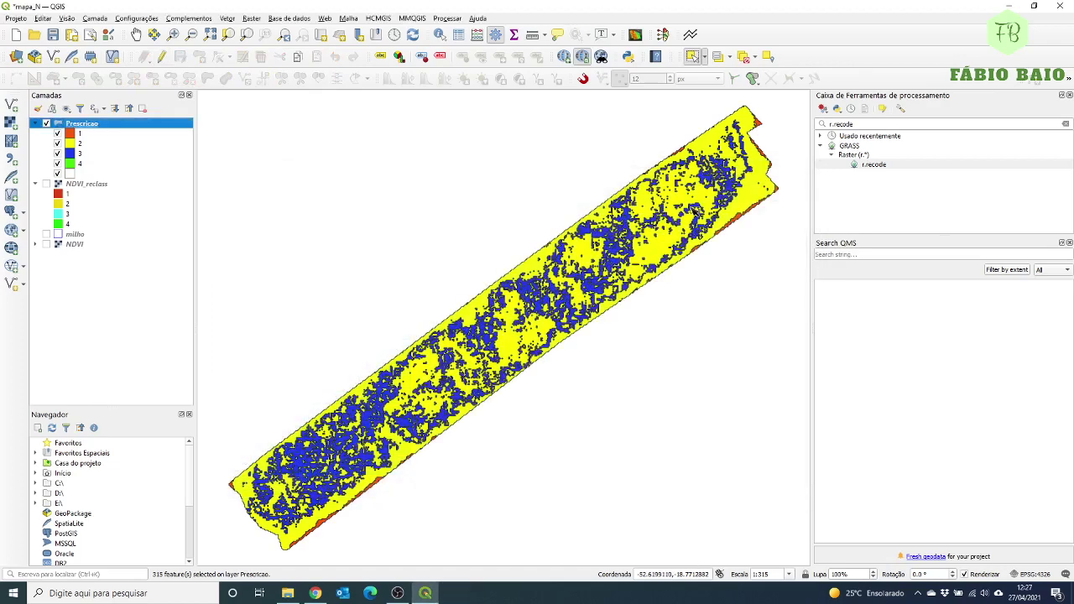
Clear the feature selection on the map and save the project.
click(704, 57)
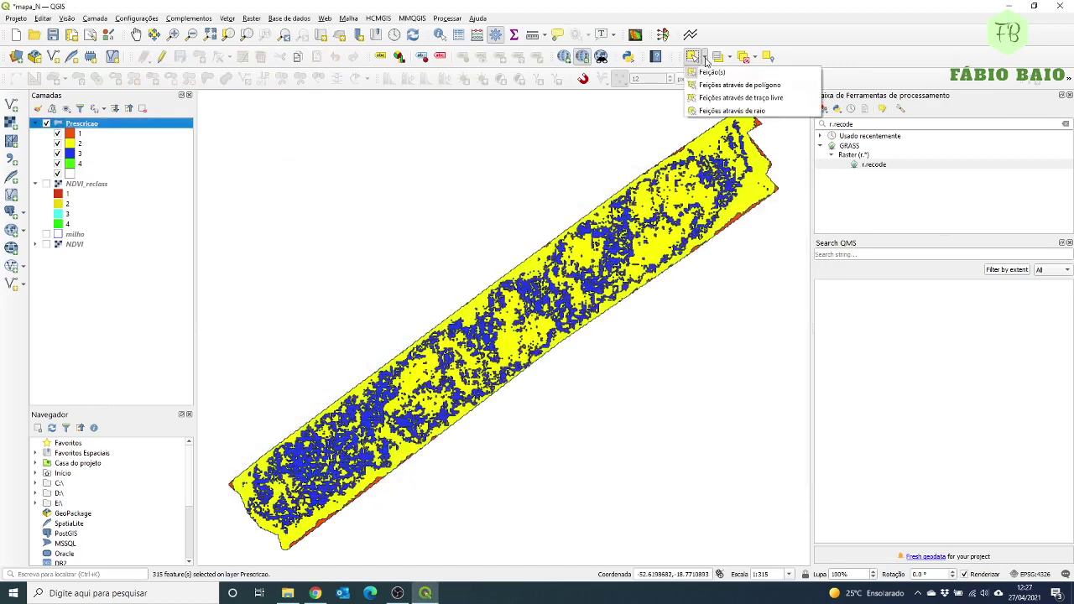
click(707, 73)
click(560, 117)
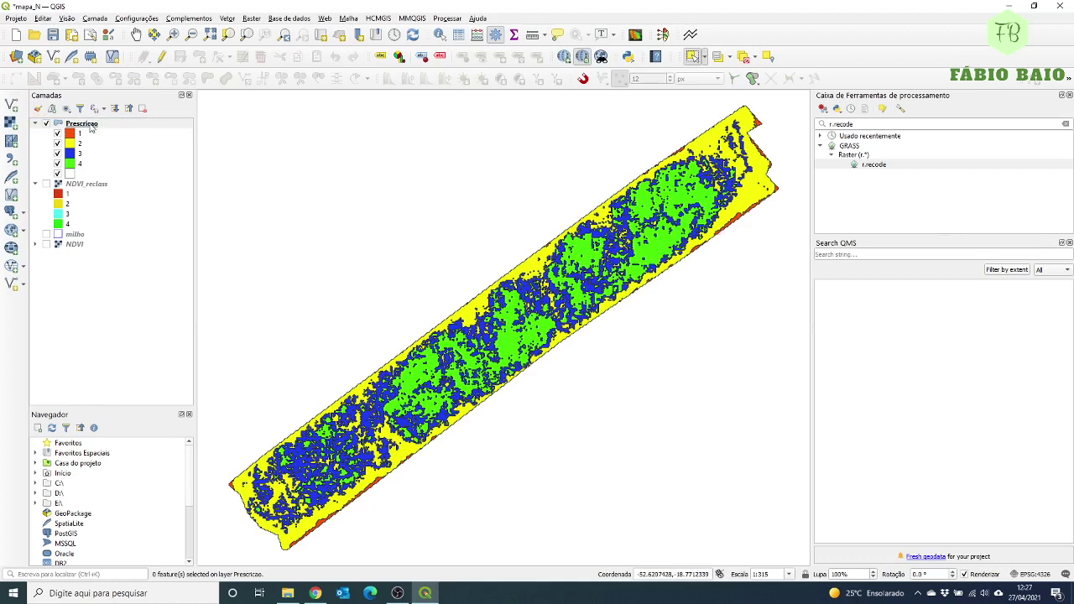
key(ctrl+s)
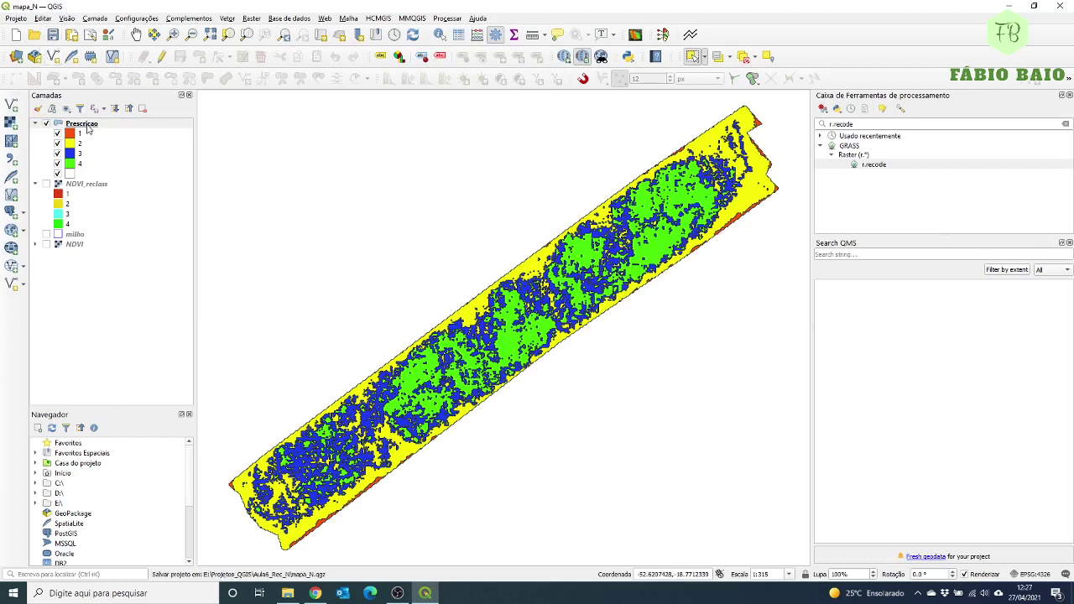
Replace the Prescricao layer's categories with a new classification by the Rx field in random colors, and save the project.
right_click(87, 125)
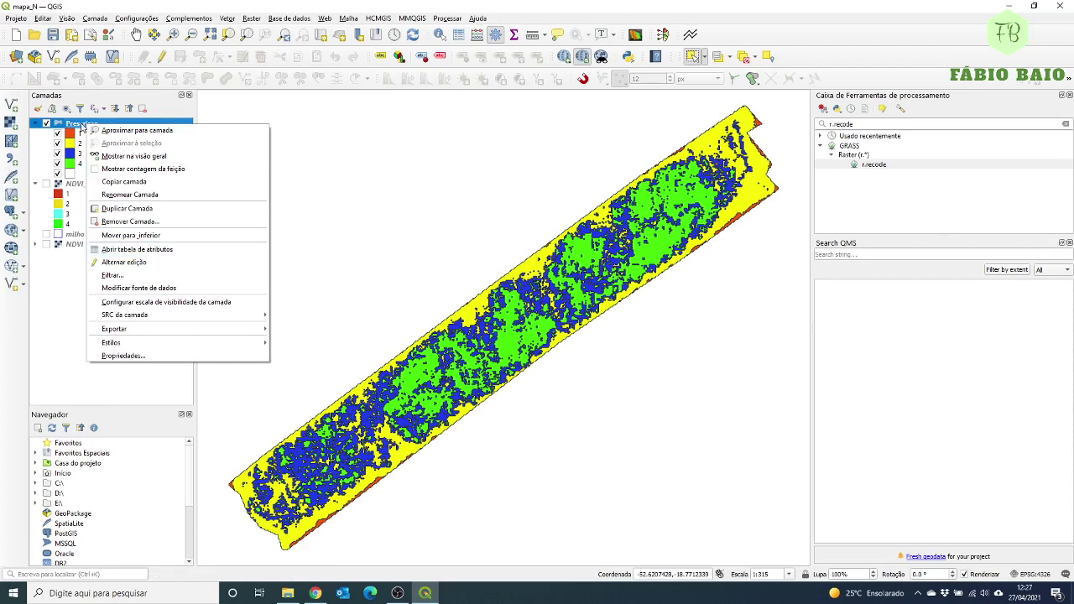
click(81, 126)
double_click(81, 126)
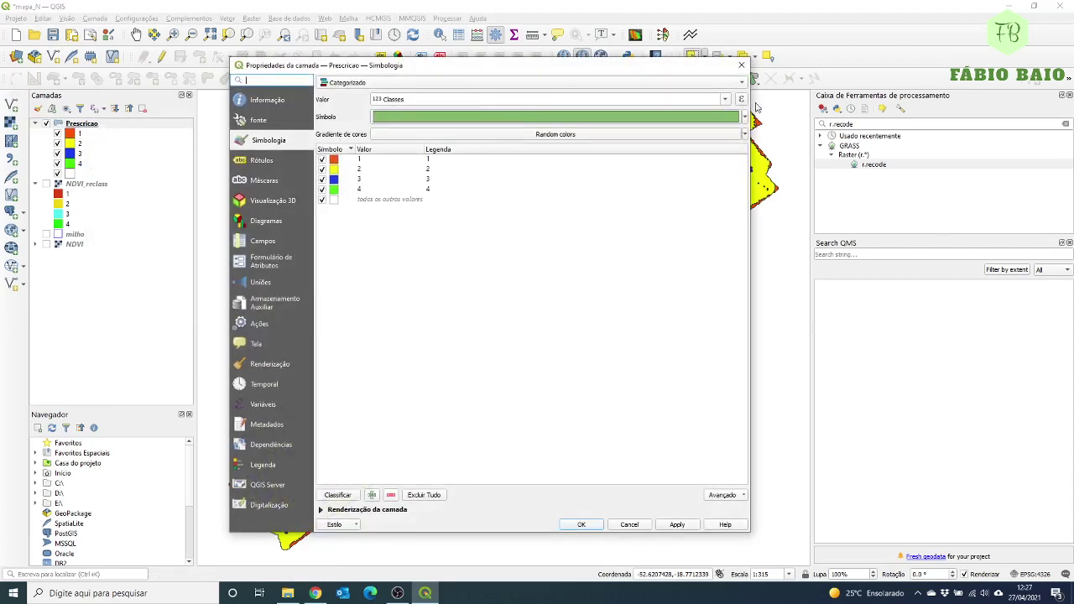
click(727, 99)
click(424, 138)
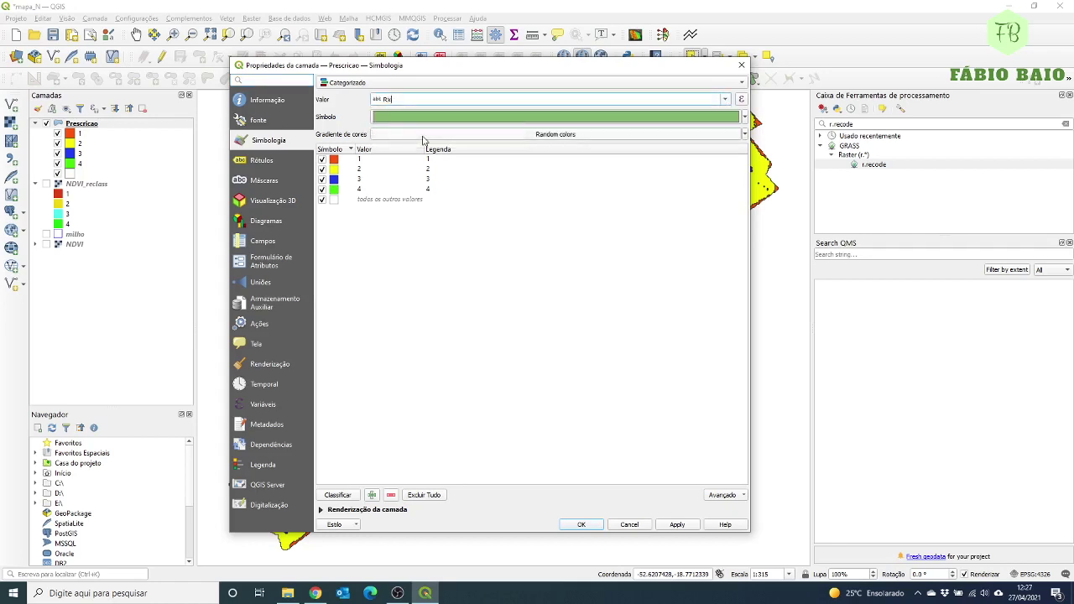
click(422, 497)
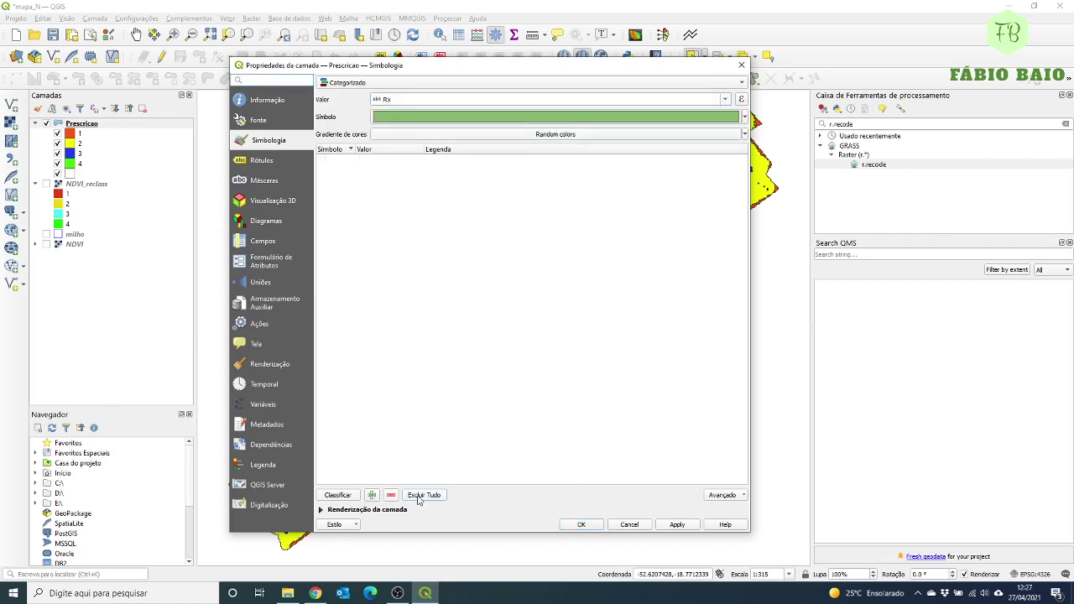
click(338, 495)
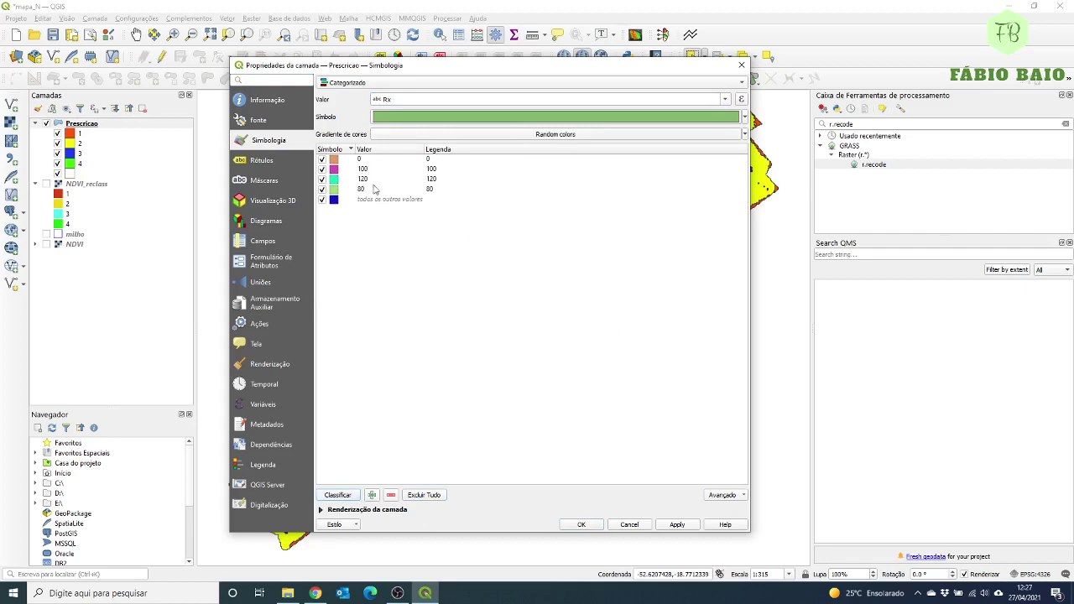
click(676, 525)
click(581, 524)
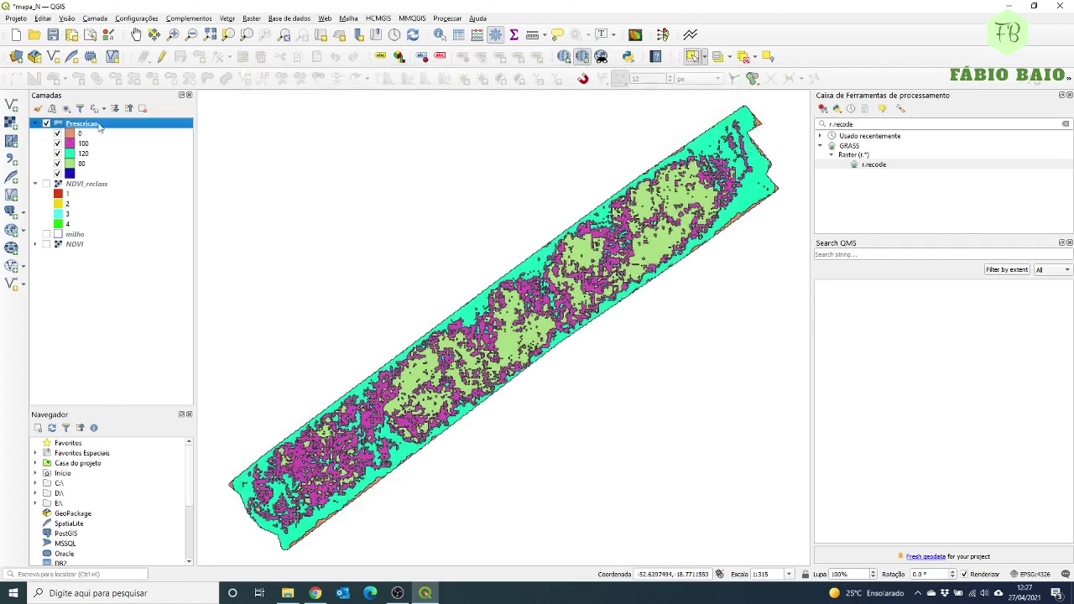
click(53, 34)
Show the NDVI_reclass layer and switch the Prescricao layer off and on to compare the two maps.
click(47, 184)
click(47, 124)
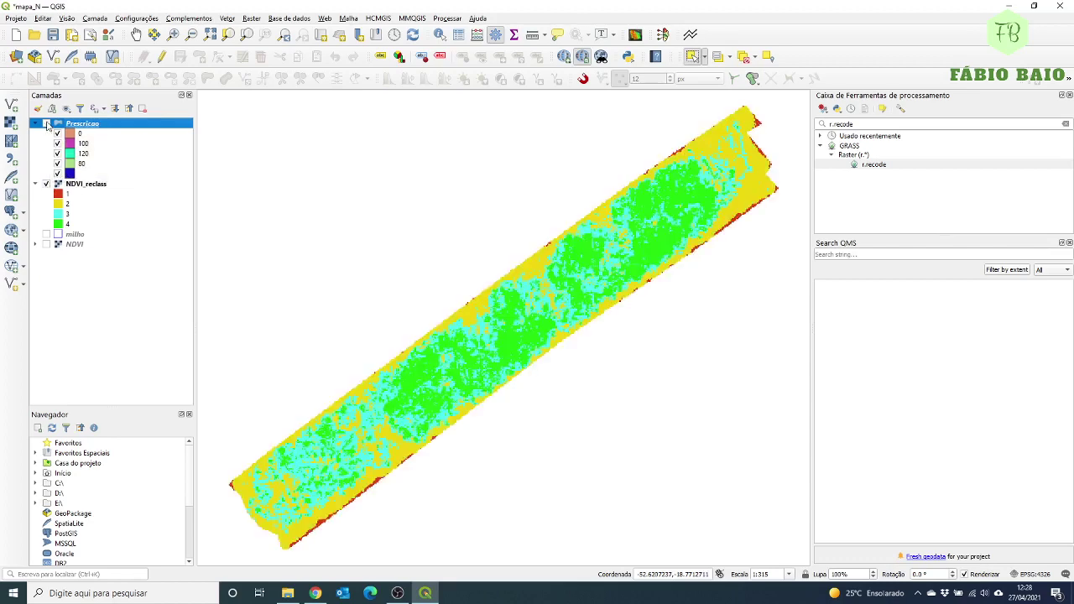
click(47, 123)
click(47, 124)
click(47, 123)
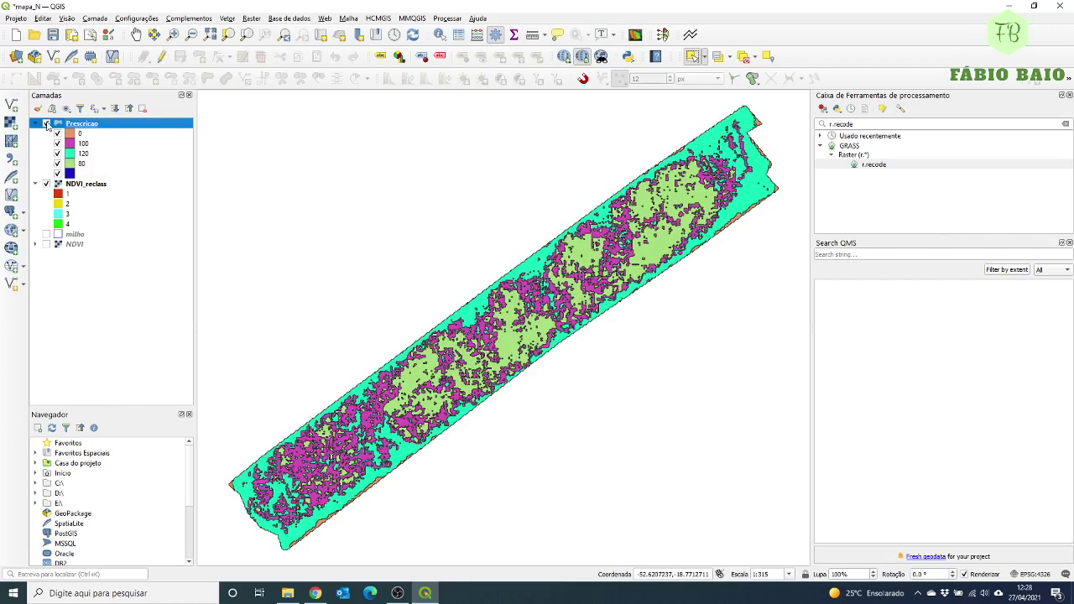
click(47, 124)
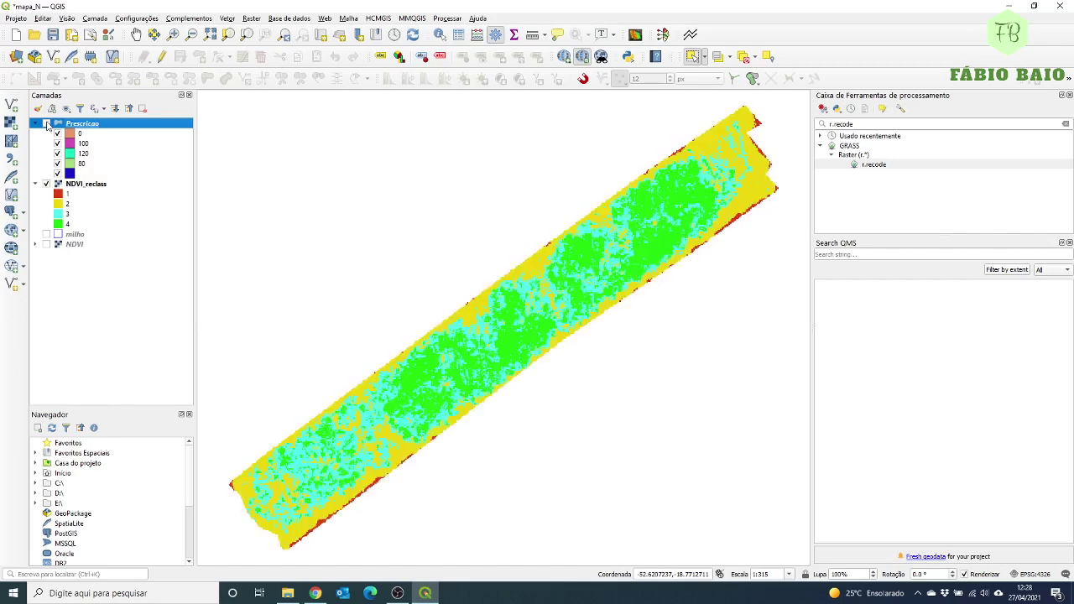
click(47, 123)
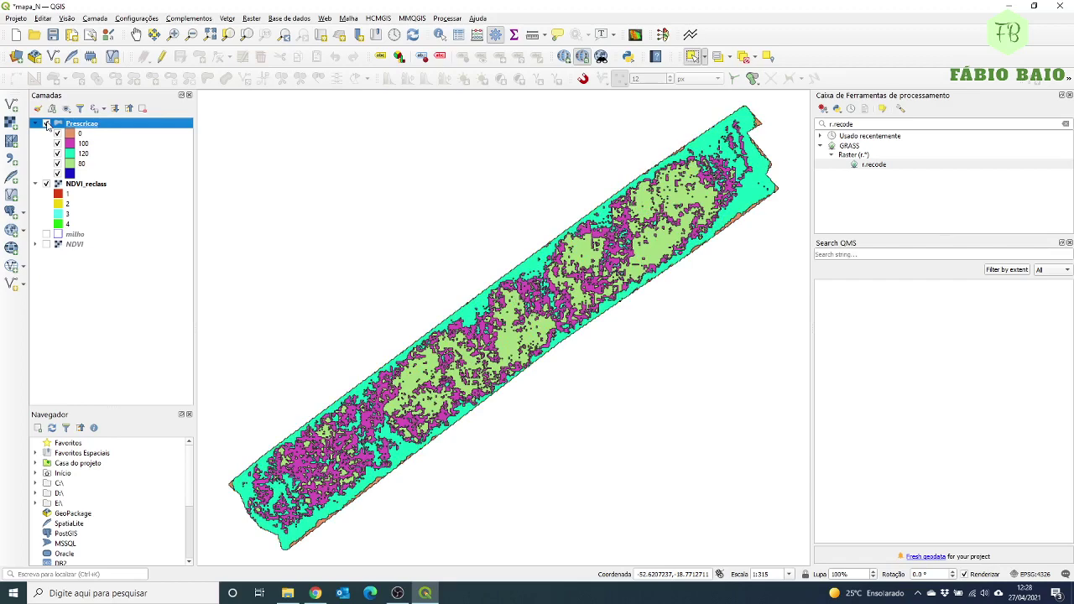
Toggle the Prescricao layer's visibility repeatedly to compare its Rx map with the NDVI_reclass classes, leaving it visible.
click(47, 123)
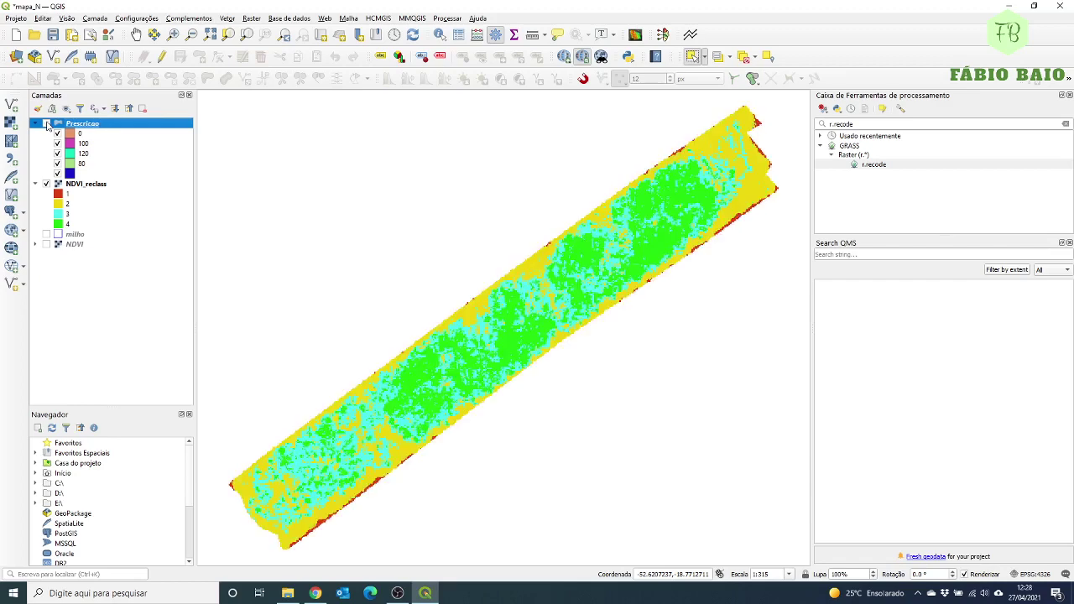
click(47, 123)
click(47, 124)
click(47, 123)
click(47, 124)
click(47, 123)
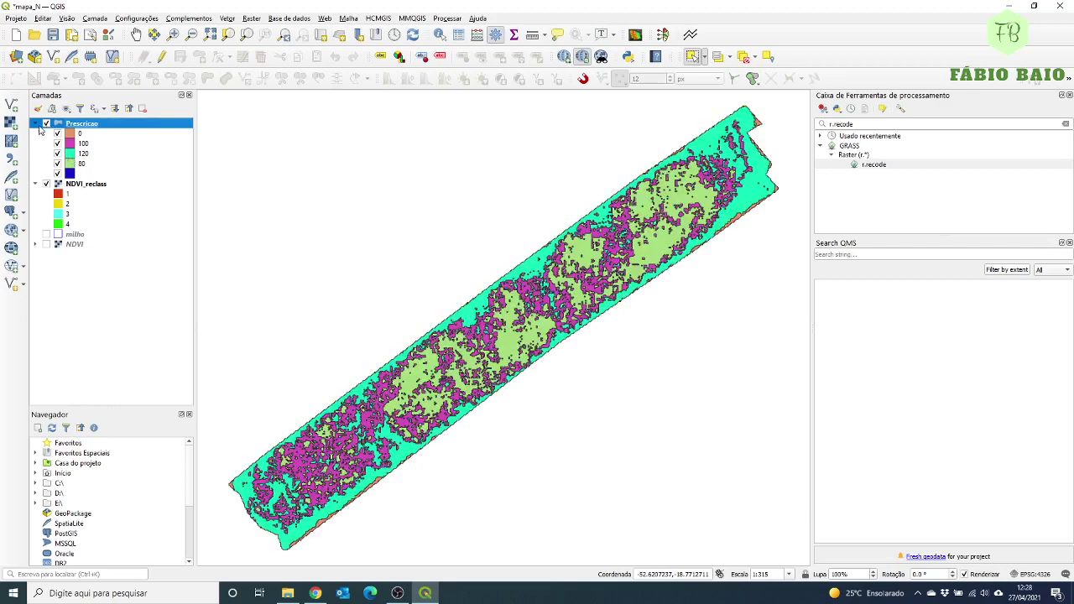
click(47, 123)
click(47, 123)
click(47, 124)
click(47, 123)
click(47, 123)
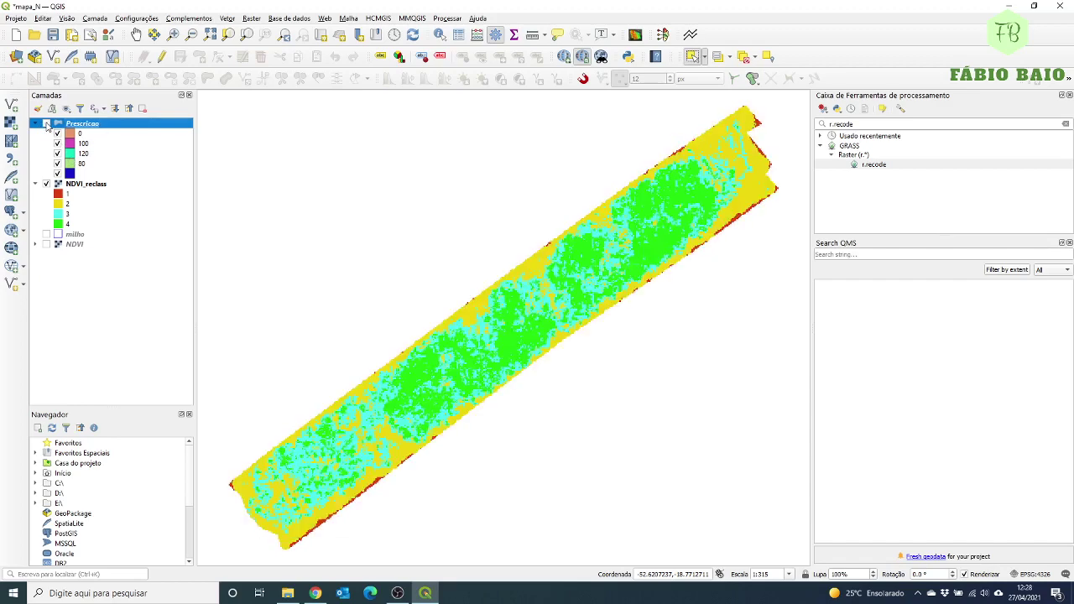
click(47, 124)
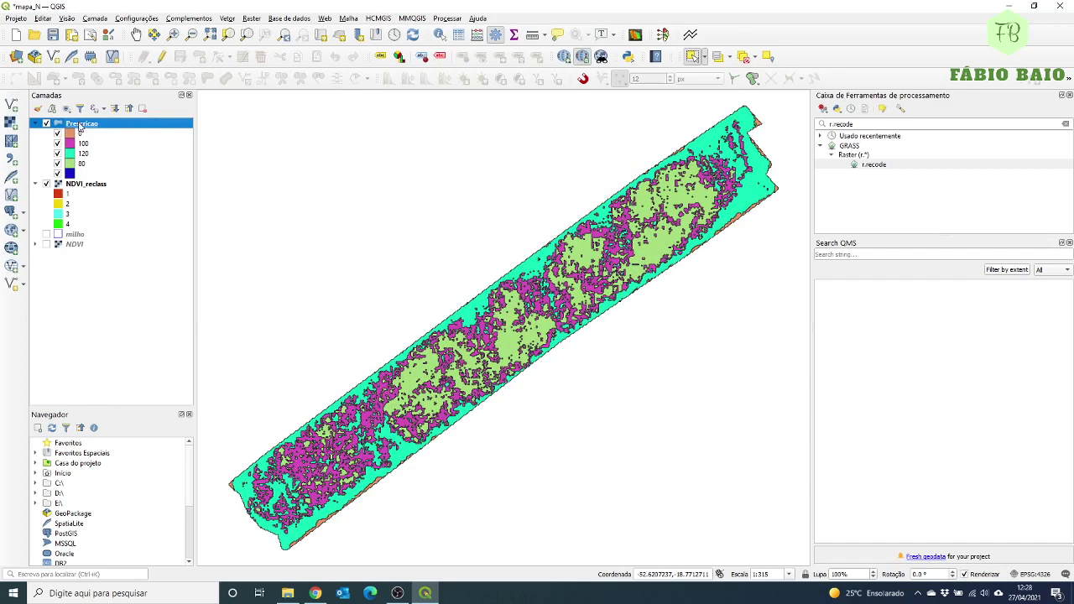
View the Classes and Rx columns in the Prescricao layer's attribute table, and close the table.
right_click(80, 126)
click(114, 232)
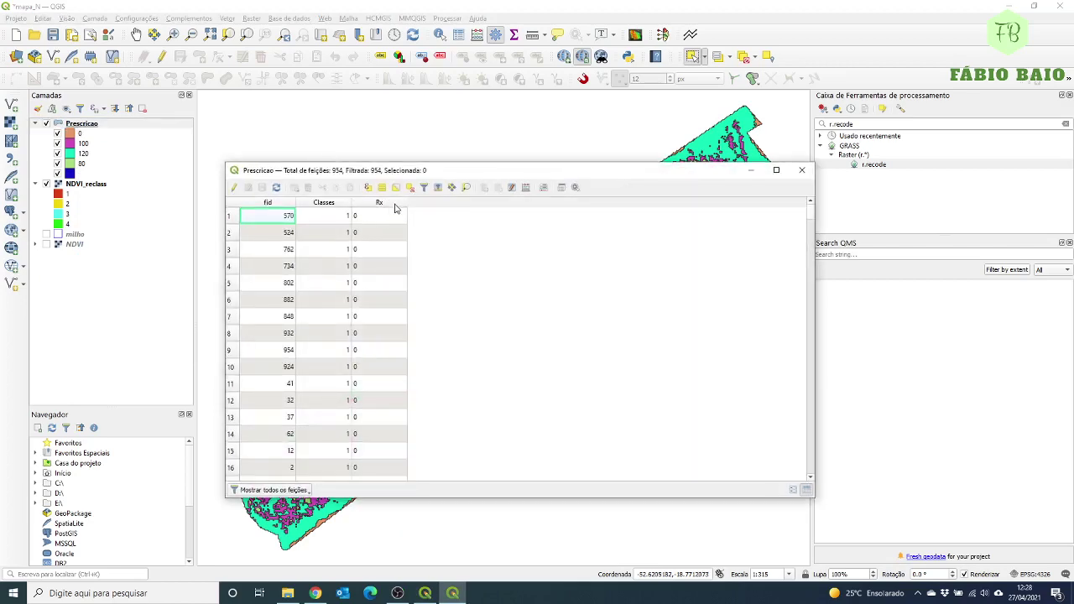
click(802, 171)
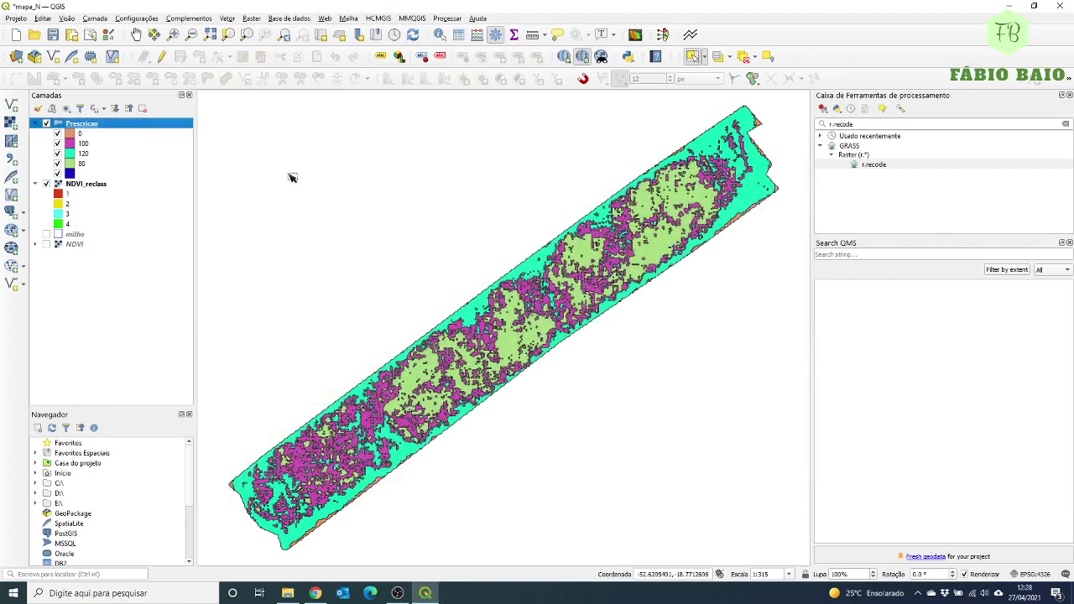
Start exporting the Prescricao layer's features as a Shapefile named Rx_N, with the CRS set to the project's EPSG:4326 - WGS 84.
right_click(77, 125)
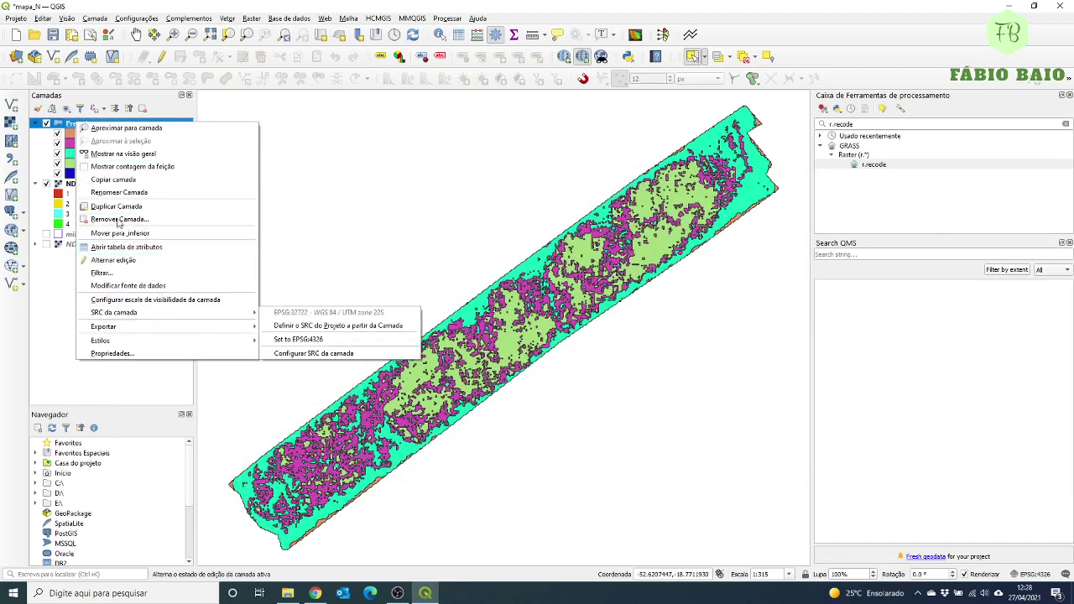
right_click(71, 124)
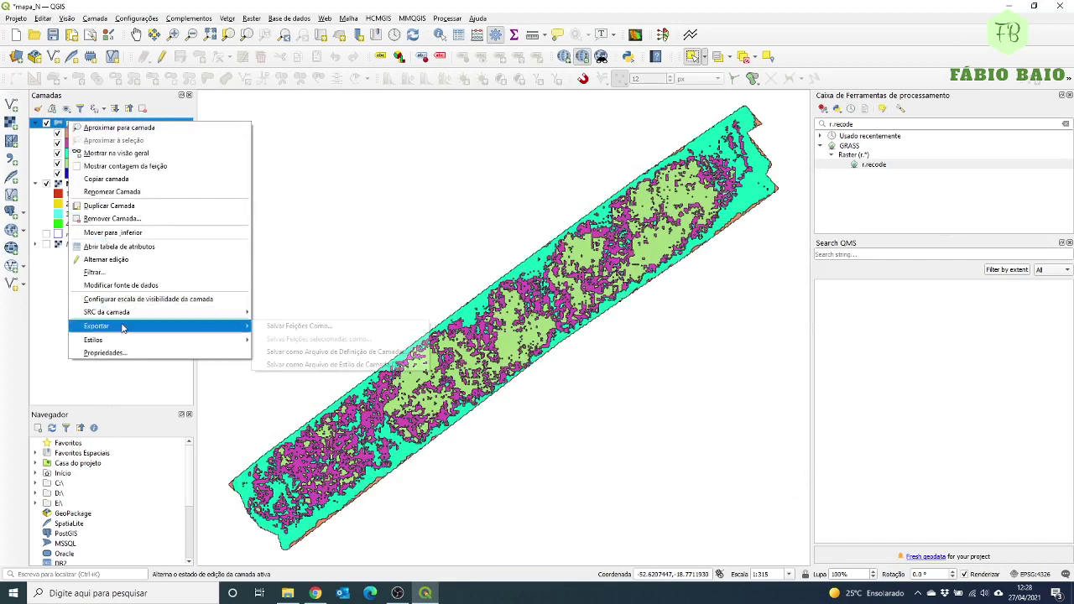
click(285, 329)
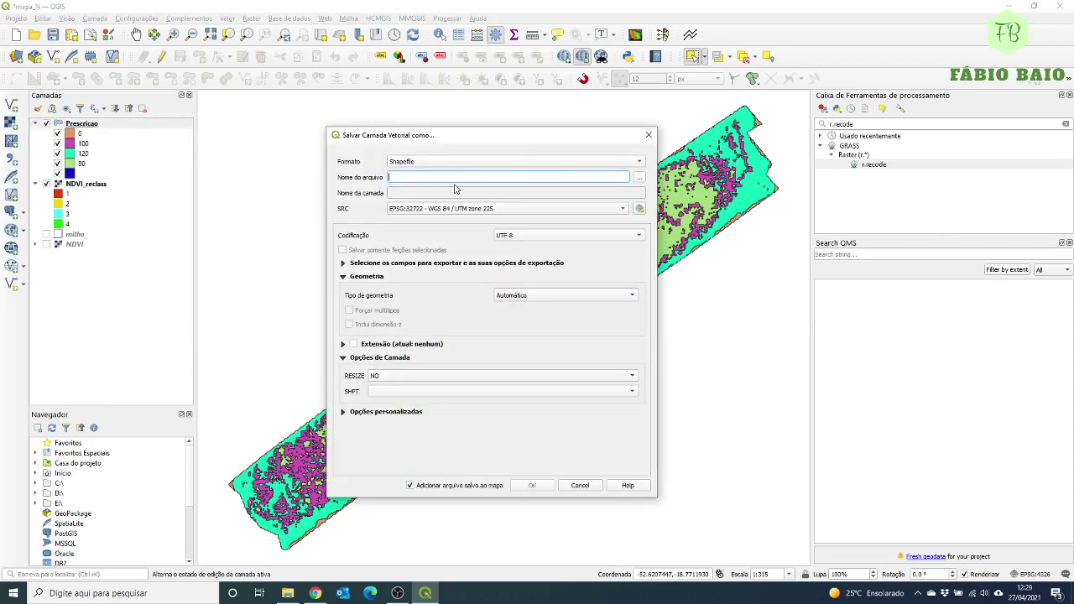
text(Rx)
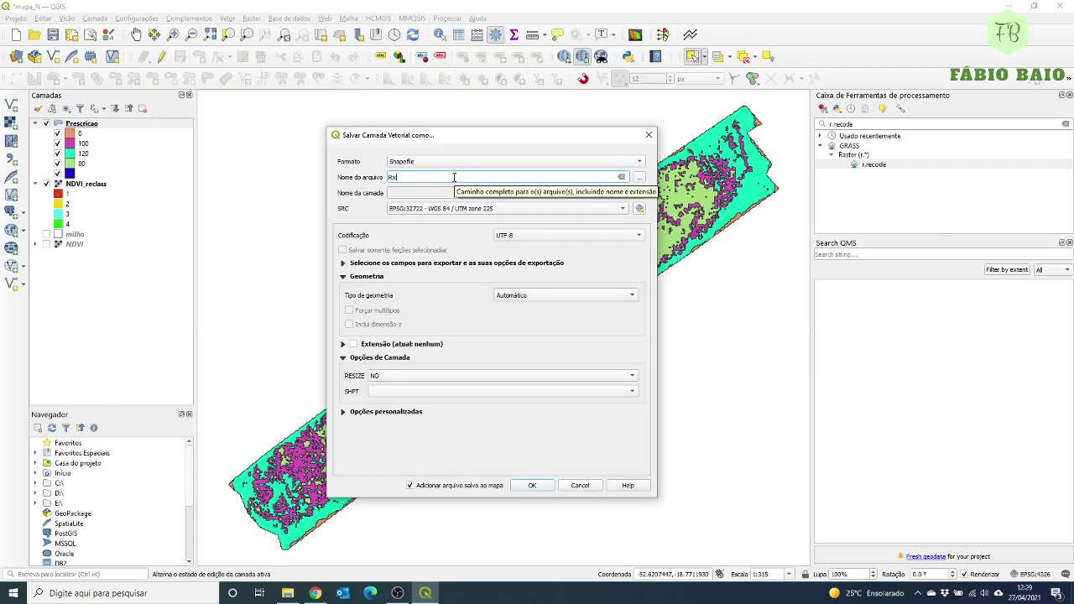
key(BackSpace)
key(BackSpace)
text(R)
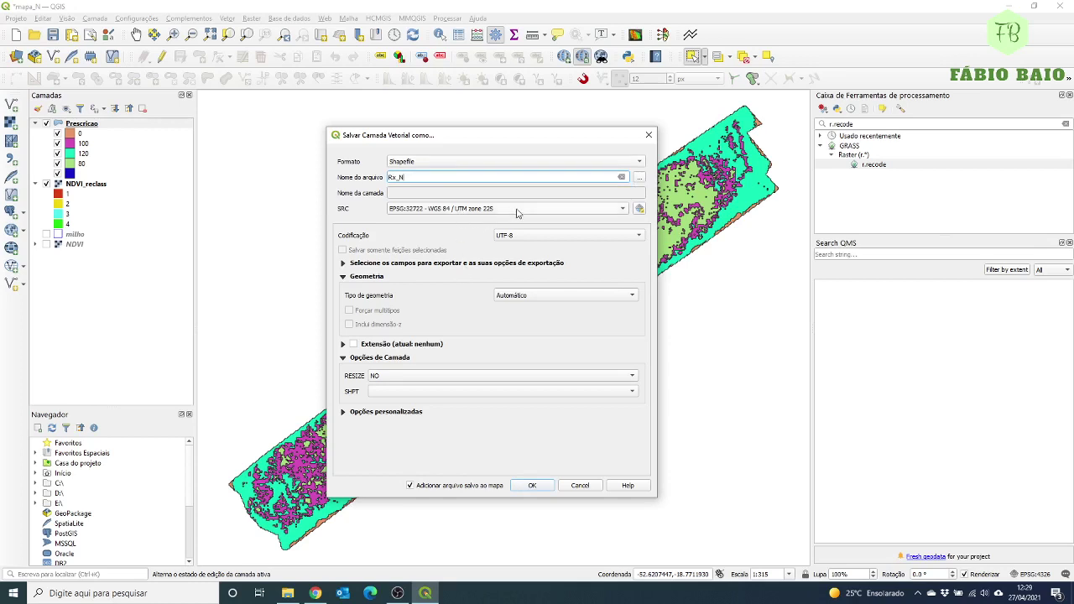
click(480, 210)
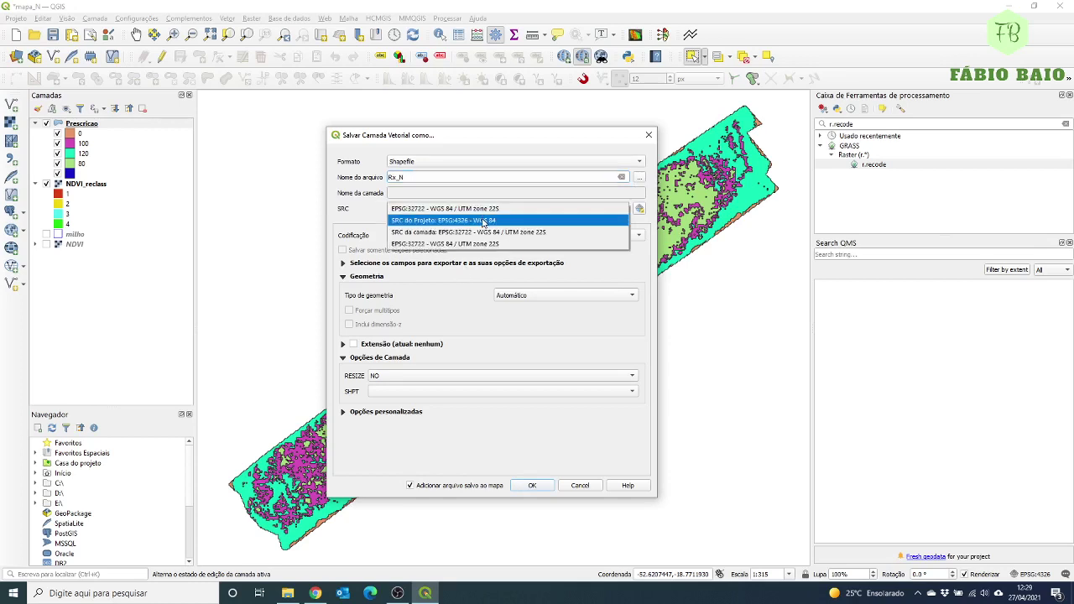
click(483, 224)
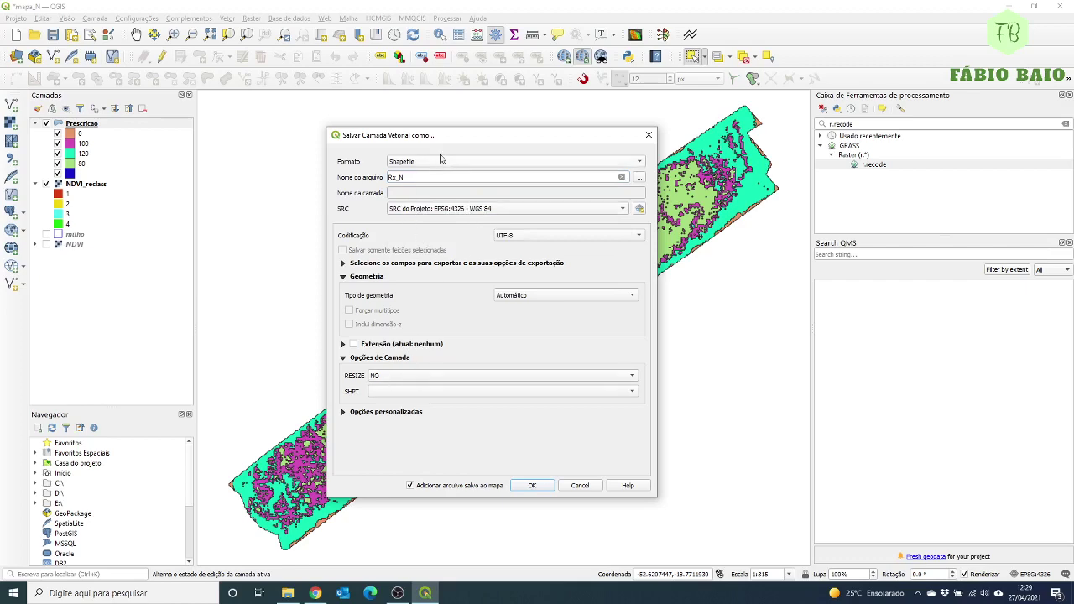
Set the export location to the Projetos_QGIS\Aula6_Rec_N folder on drive E:, keeping the name Rx_N.shp, and export the layer.
drag(450, 140, 420, 108)
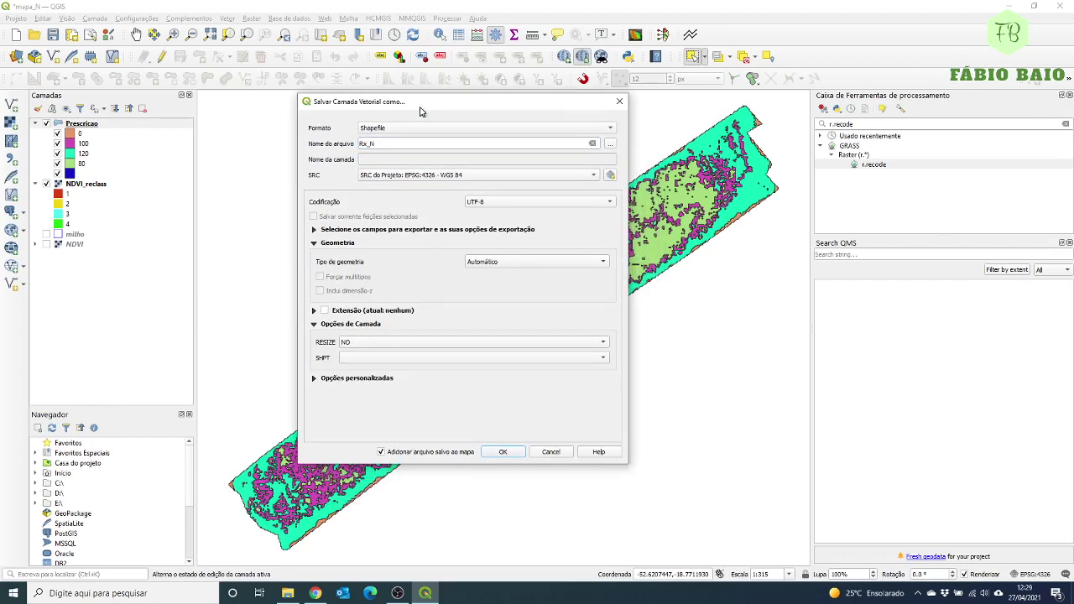
click(610, 148)
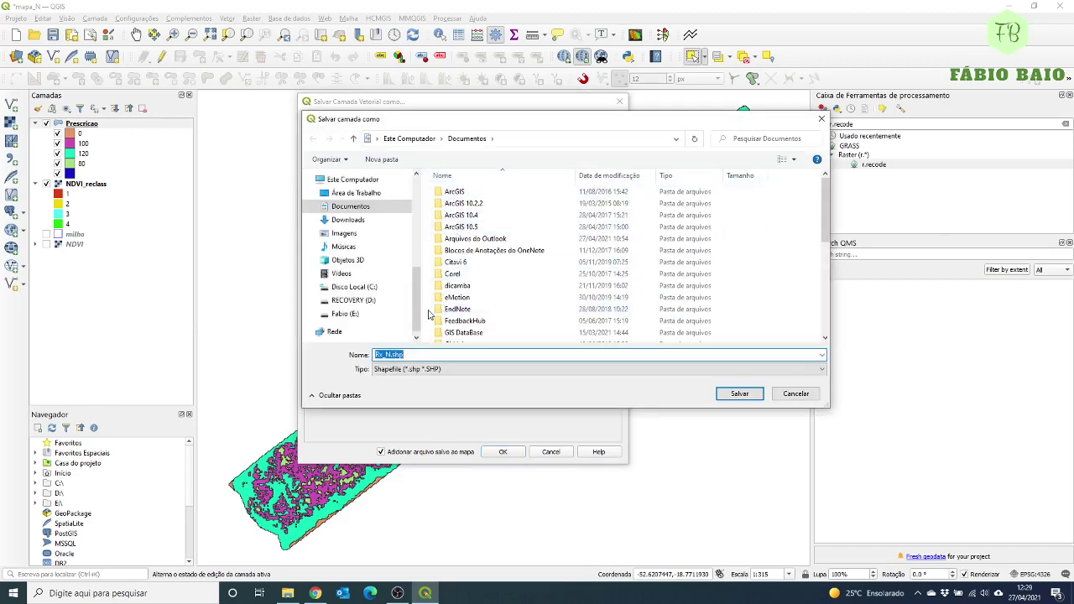
drag(420, 309, 419, 316)
click(345, 296)
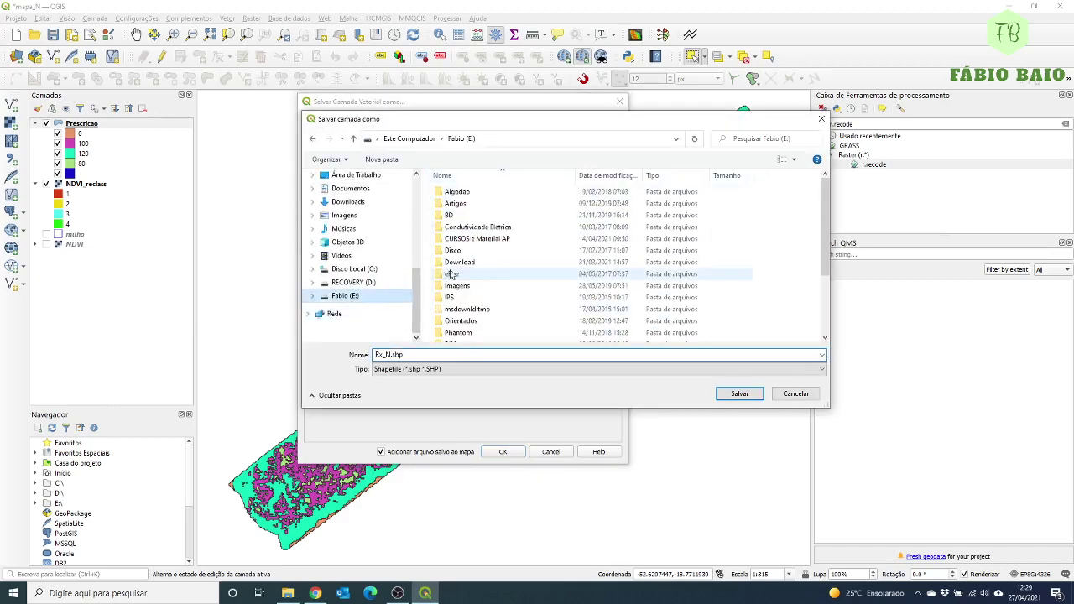
scroll(481, 323, down, 3)
double_click(467, 277)
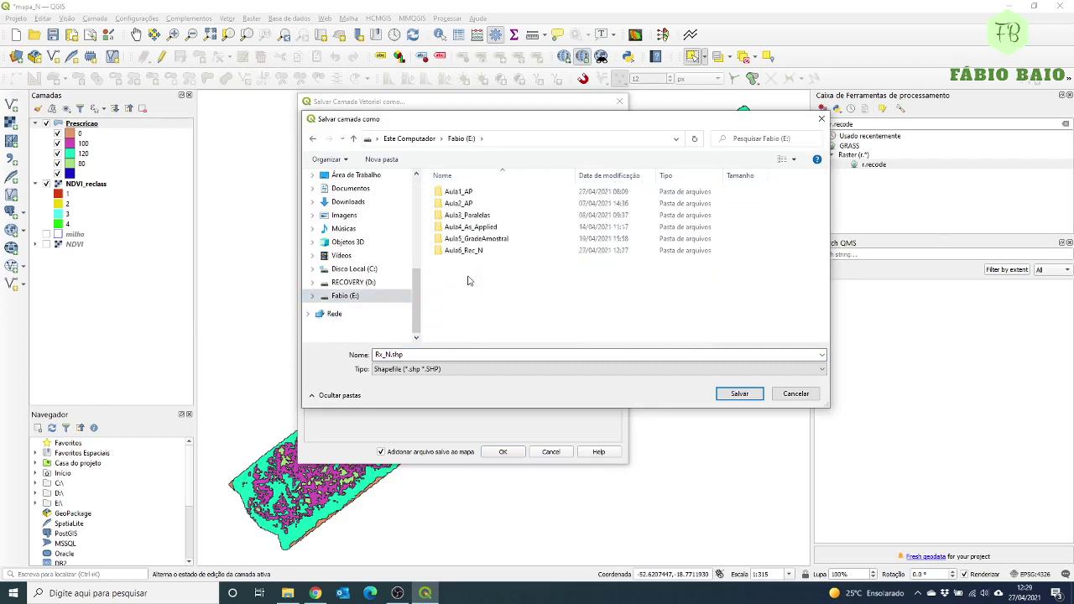
double_click(463, 251)
double_click(427, 355)
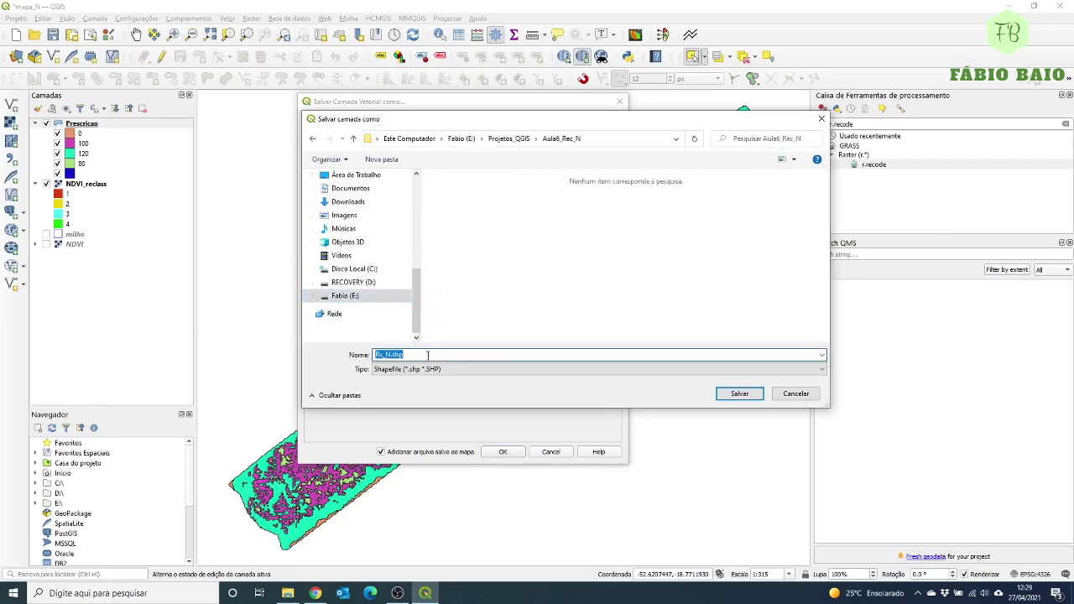
click(735, 394)
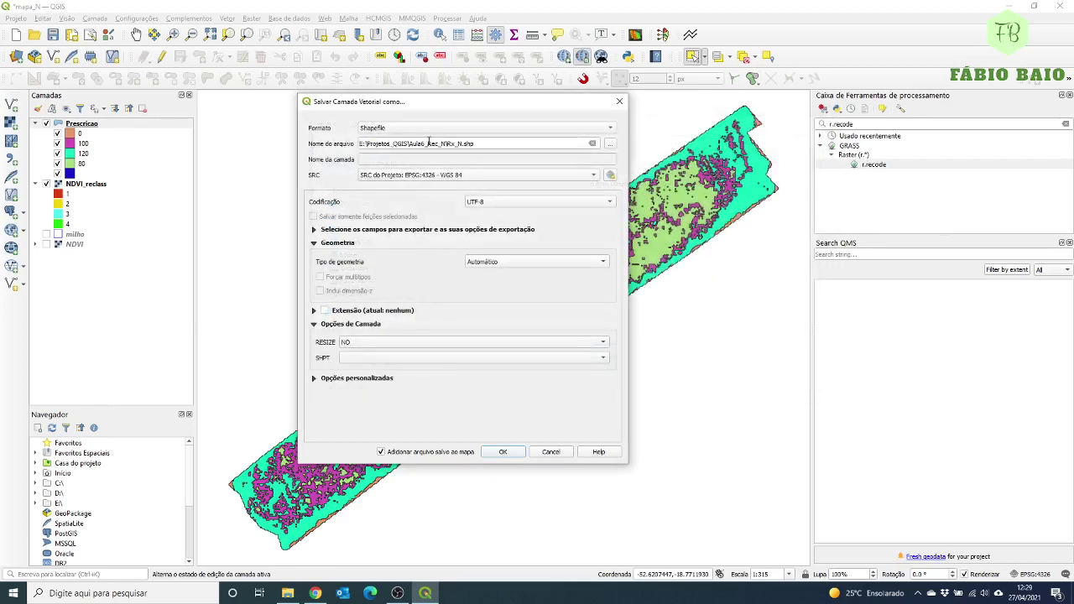
click(514, 456)
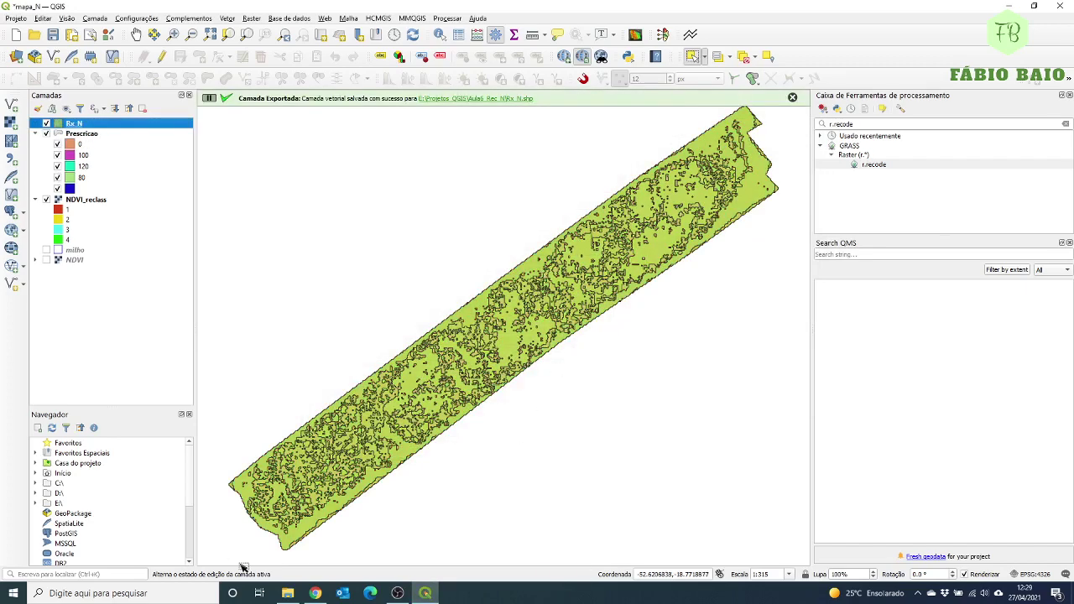
Switch to File Explorer to examine the Rx_N files in a detailed list of the Aula6_Rec_N folder, and return to QGIS.
click(287, 594)
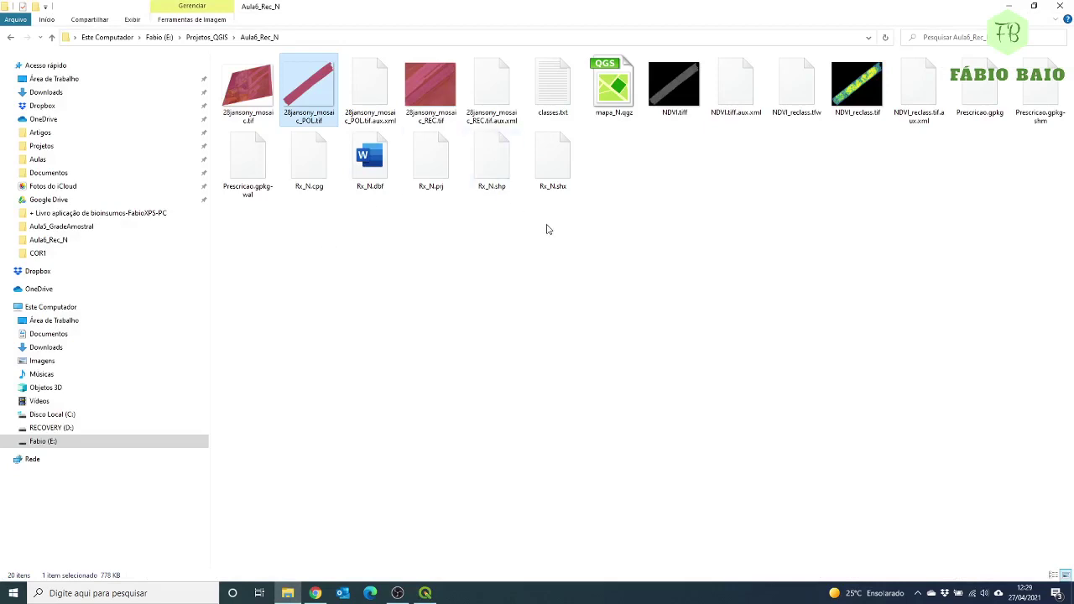
click(1054, 574)
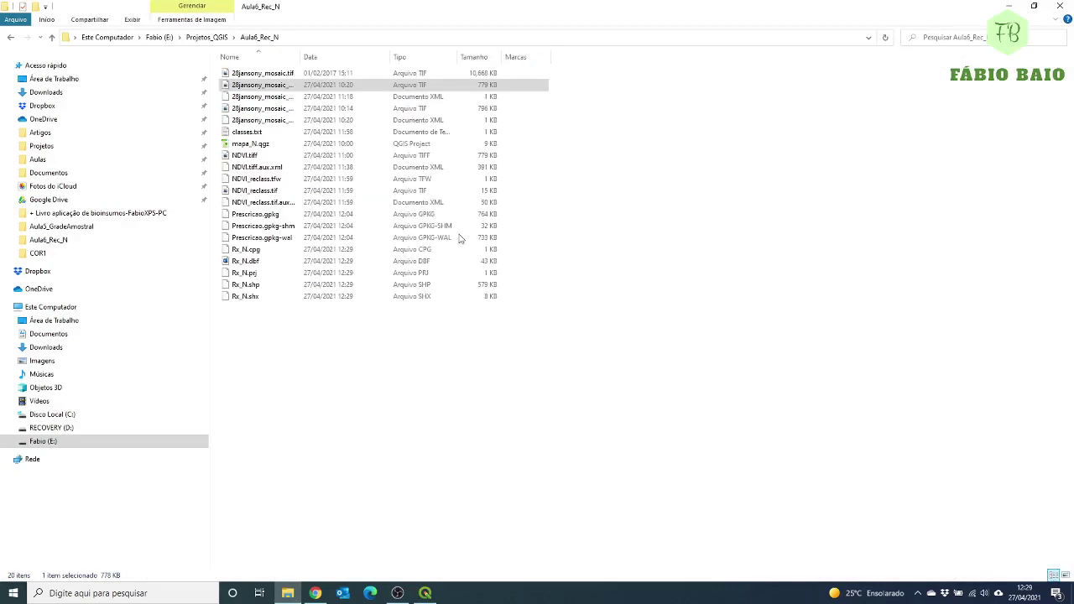
drag(300, 56, 490, 56)
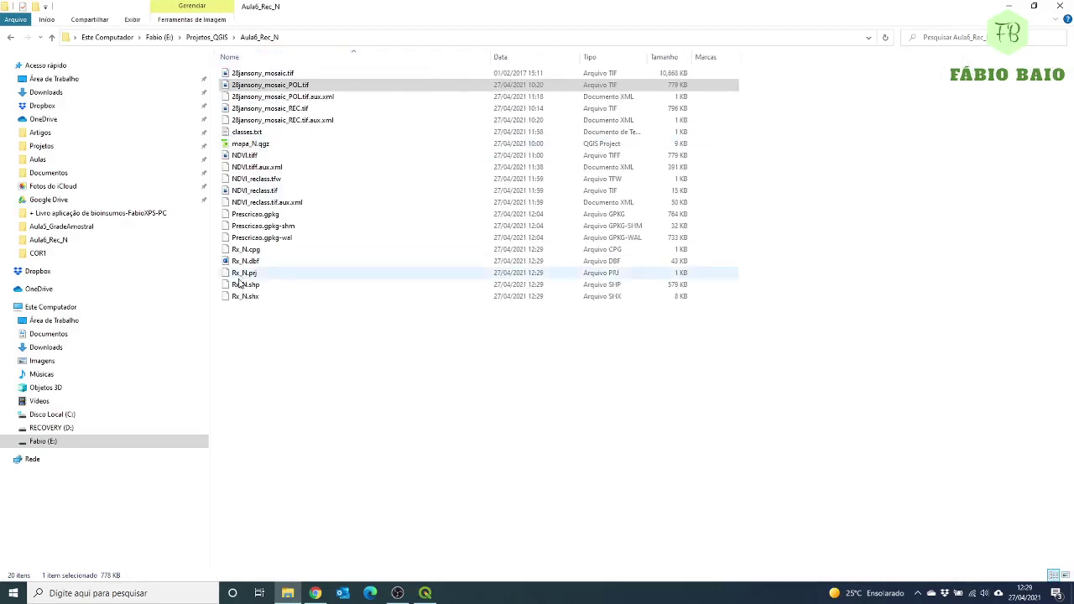
click(247, 249)
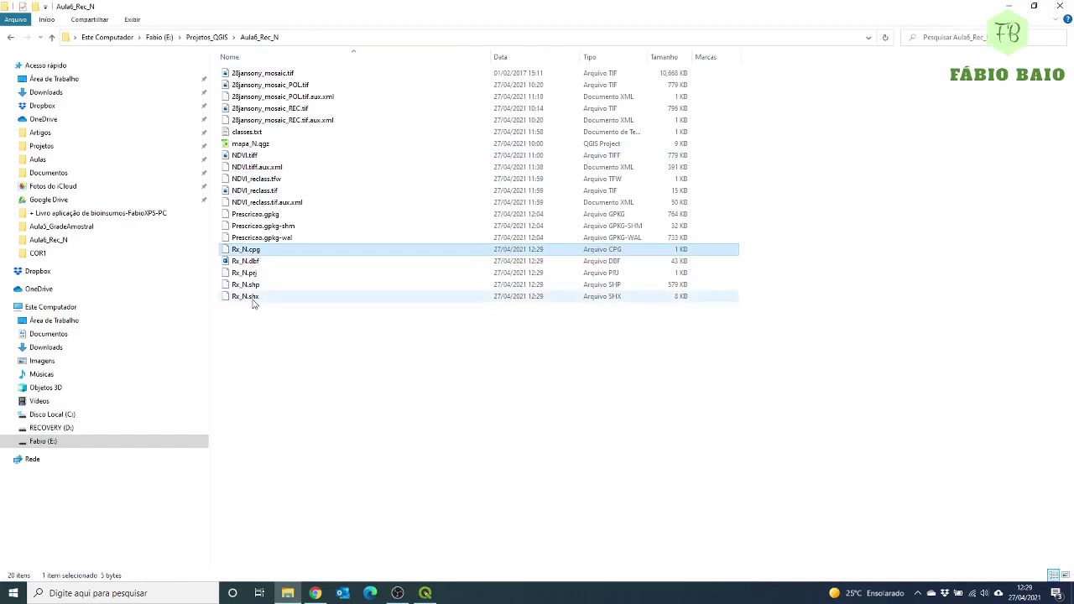
shift+click(254, 298)
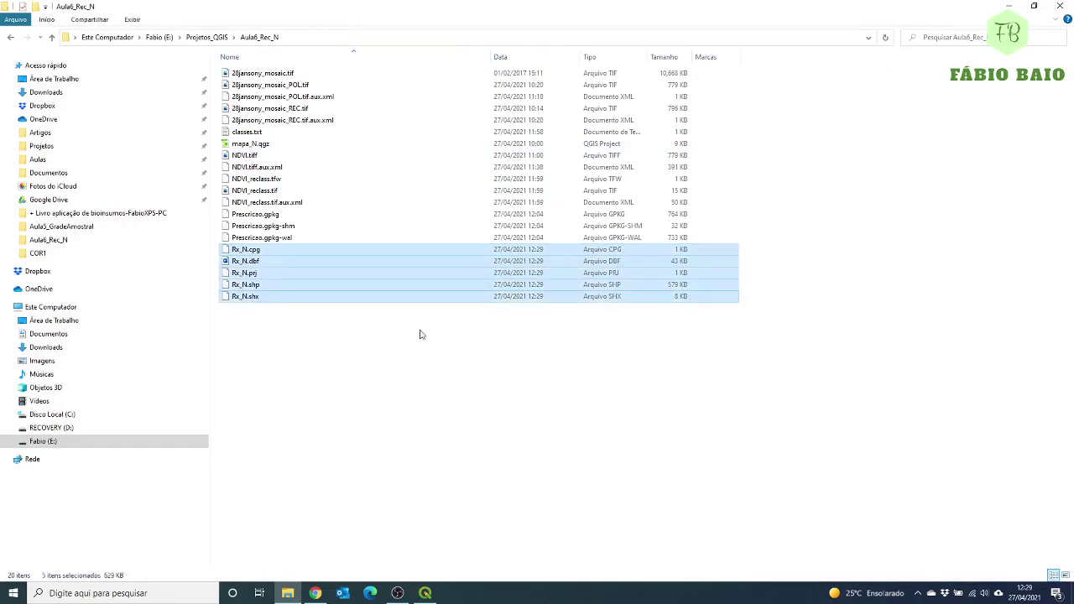
click(425, 593)
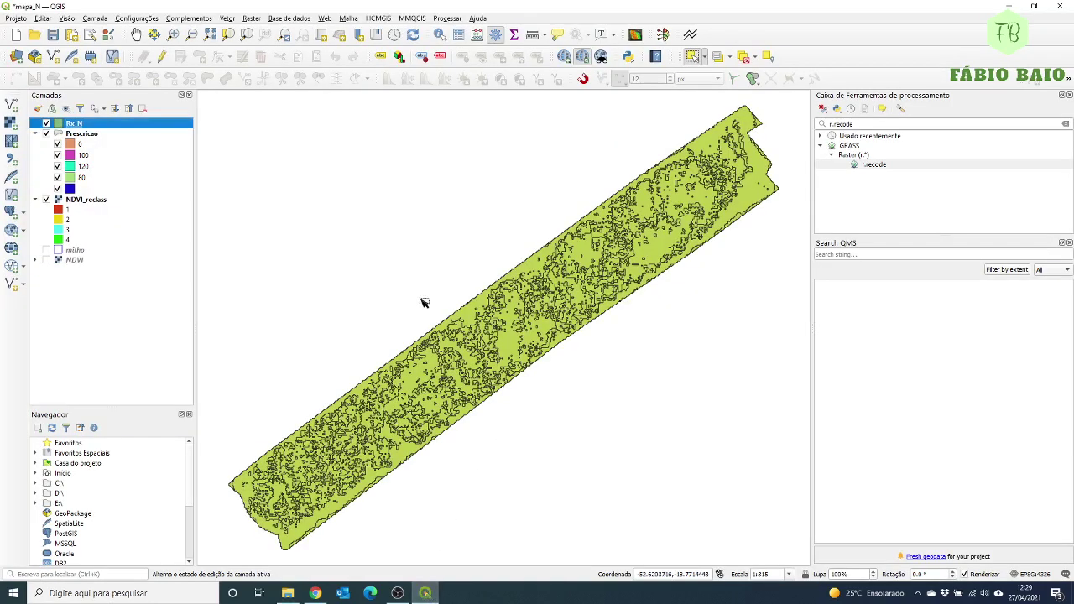